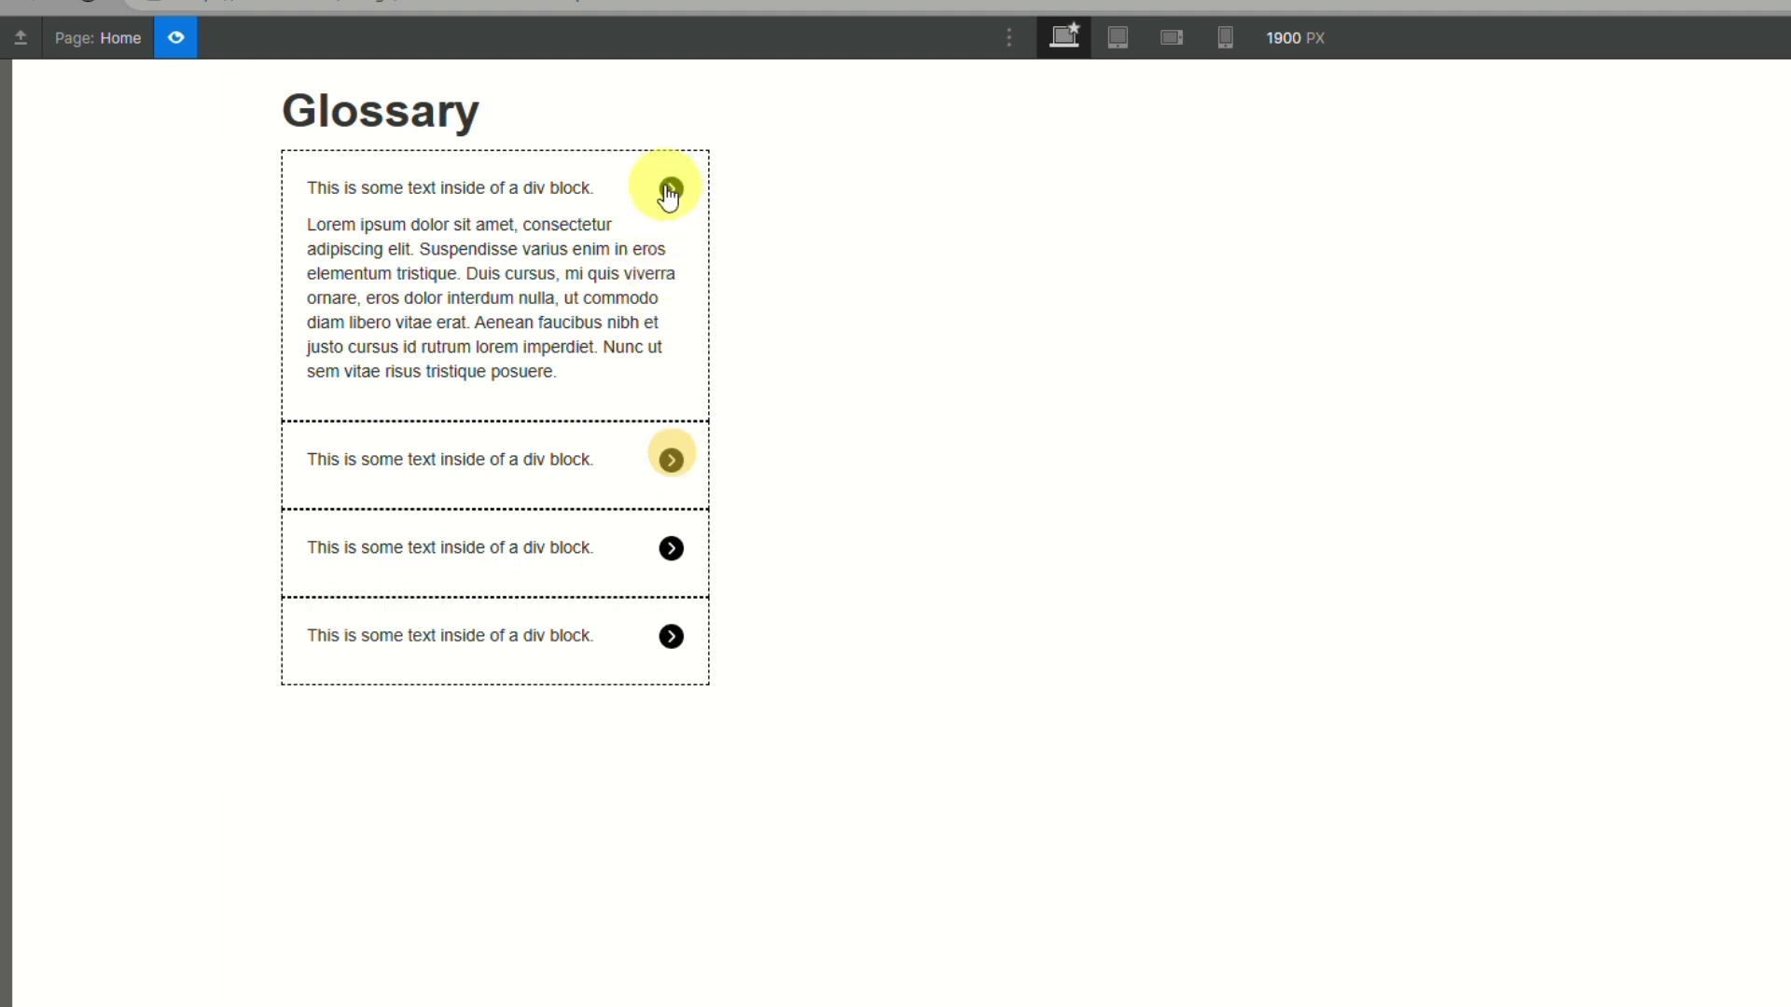
# - Toggle the first item of the finished glossary accordion in the preview
pyautogui.click(672, 189)
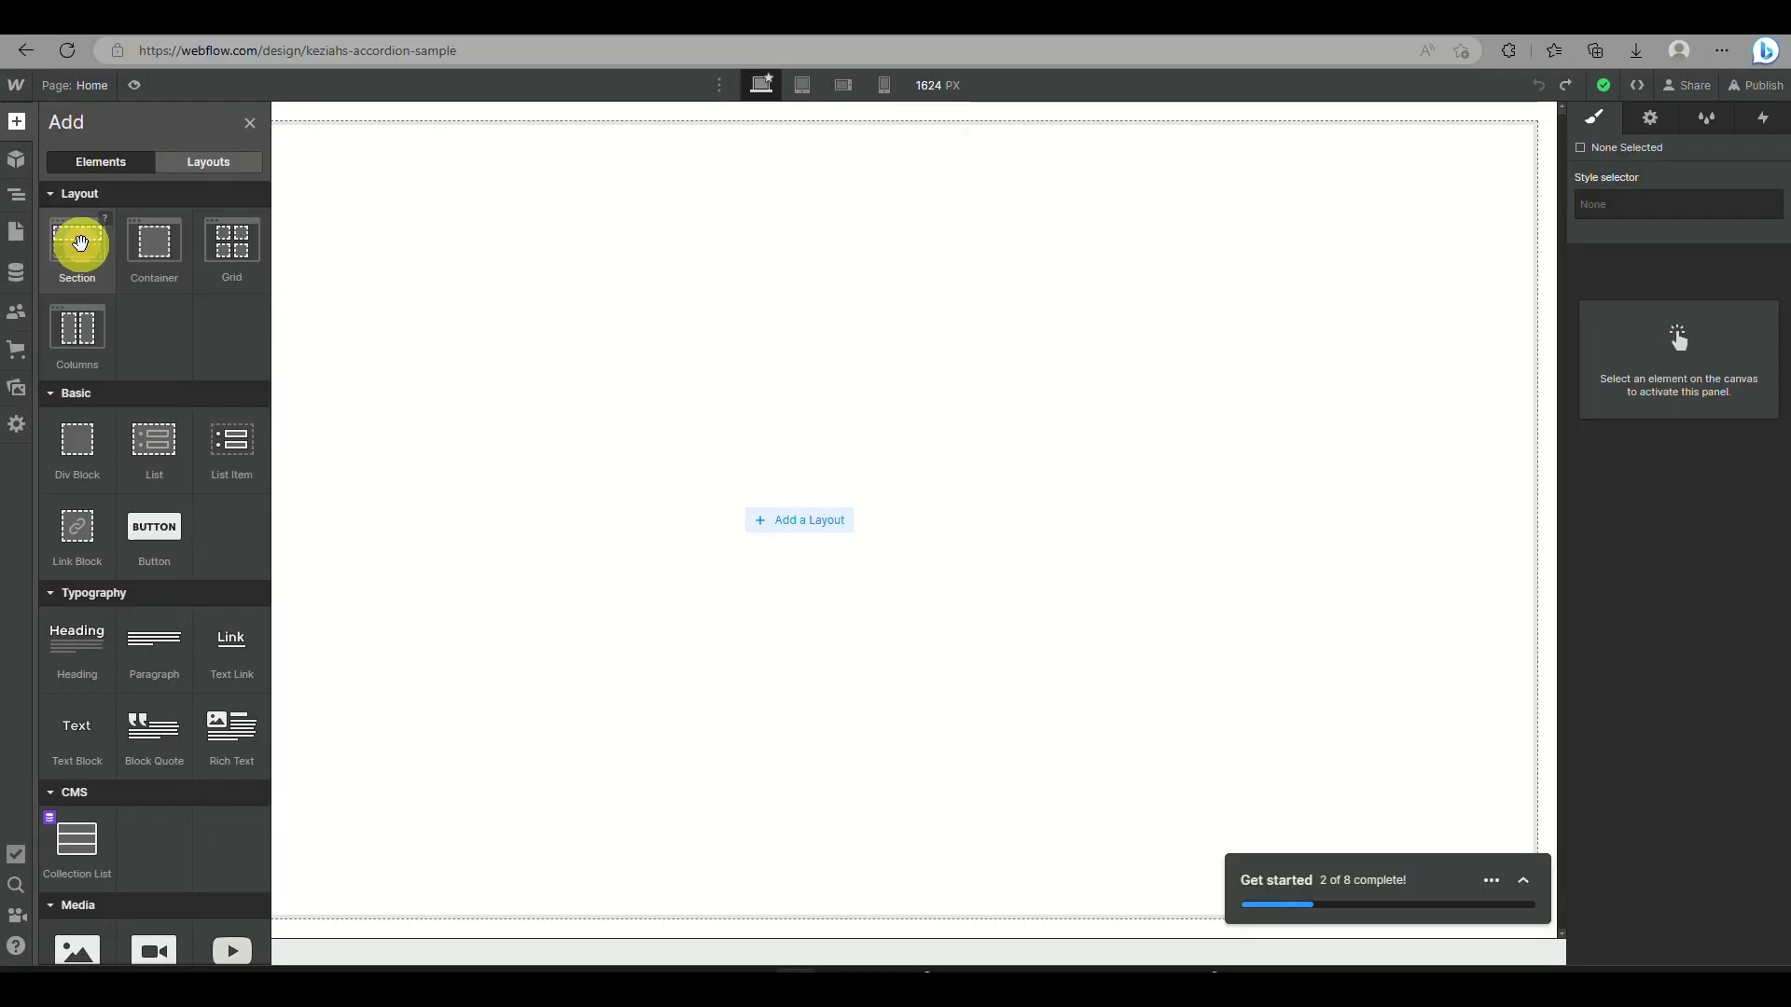
# - Add a section to the empty page and set its height to 500 px
pyautogui.click(79, 244)
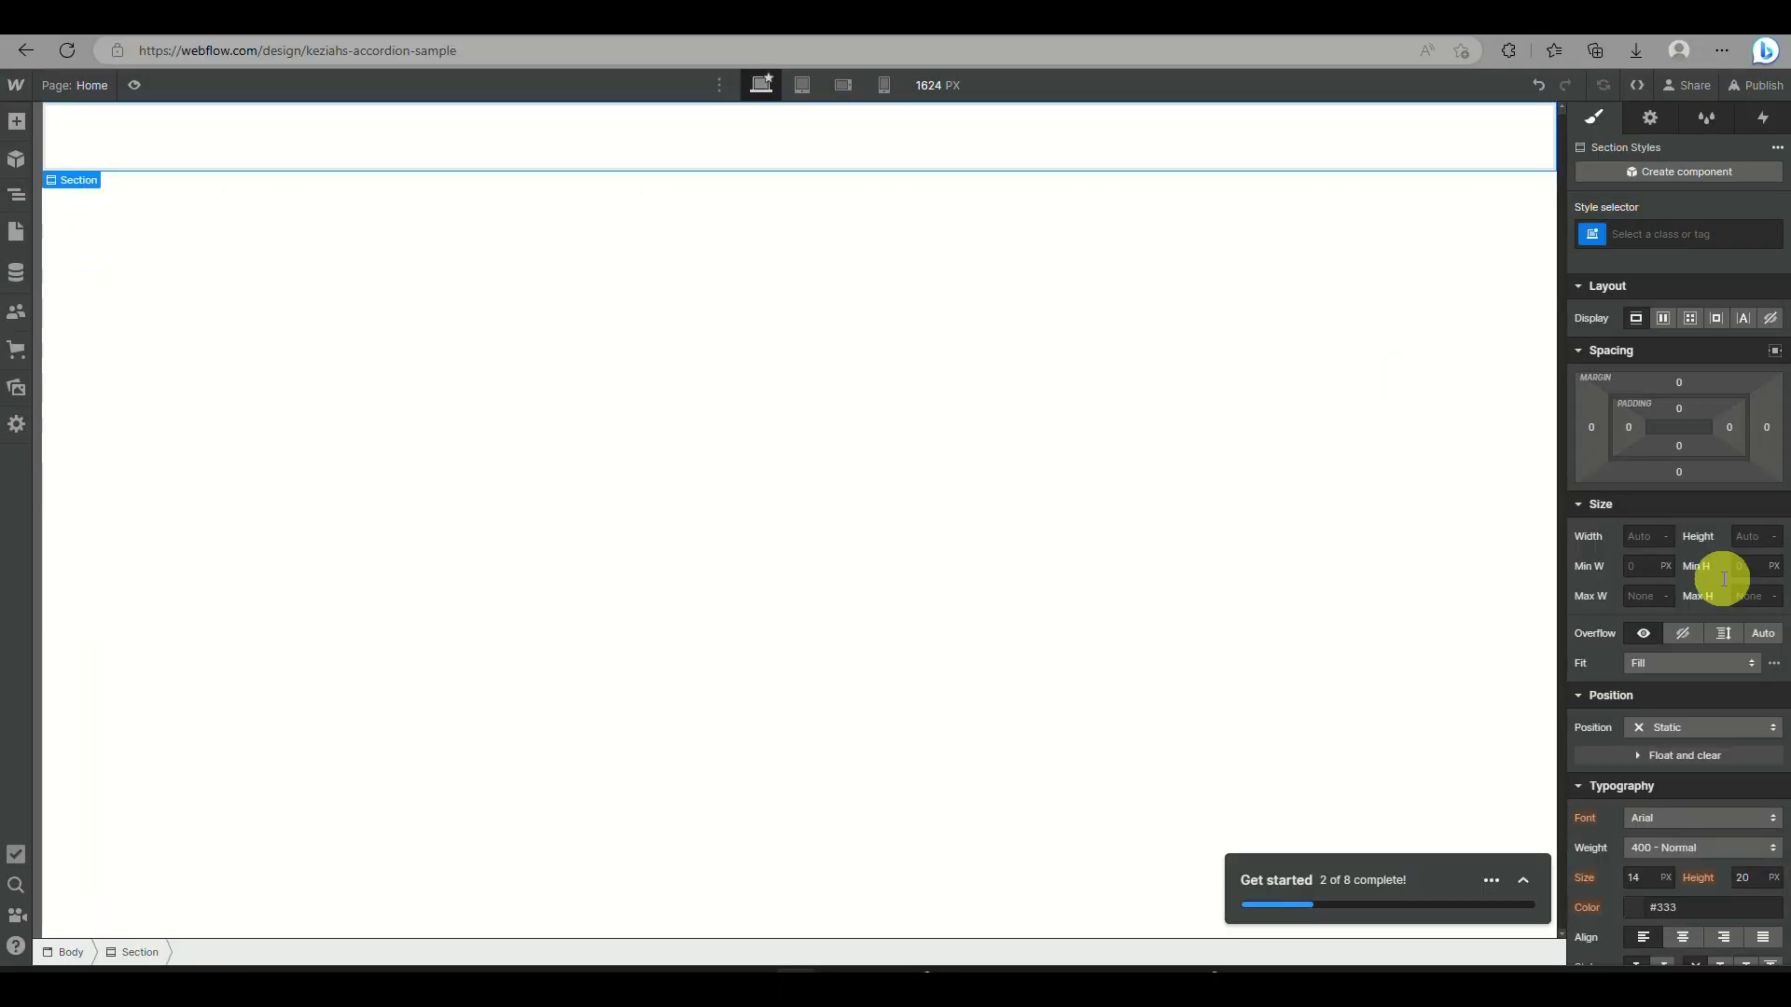
pyautogui.click(1757, 535)
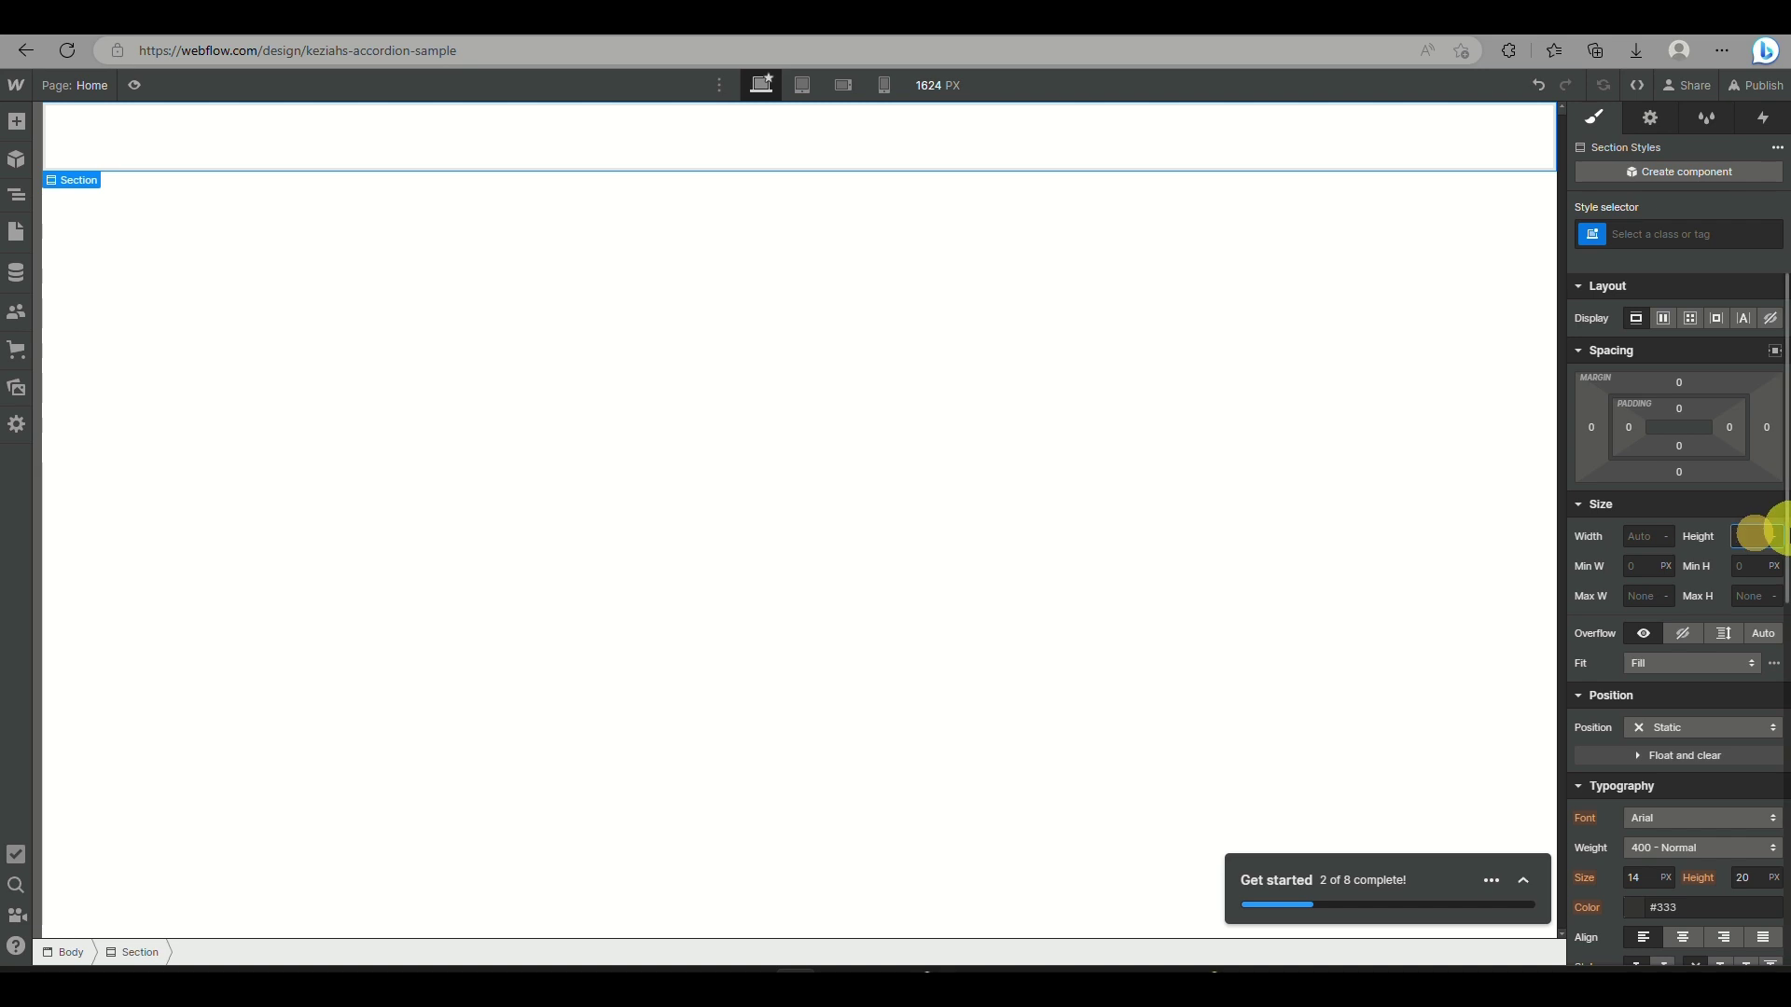
pyautogui.write('500')
pyautogui.press('Return')
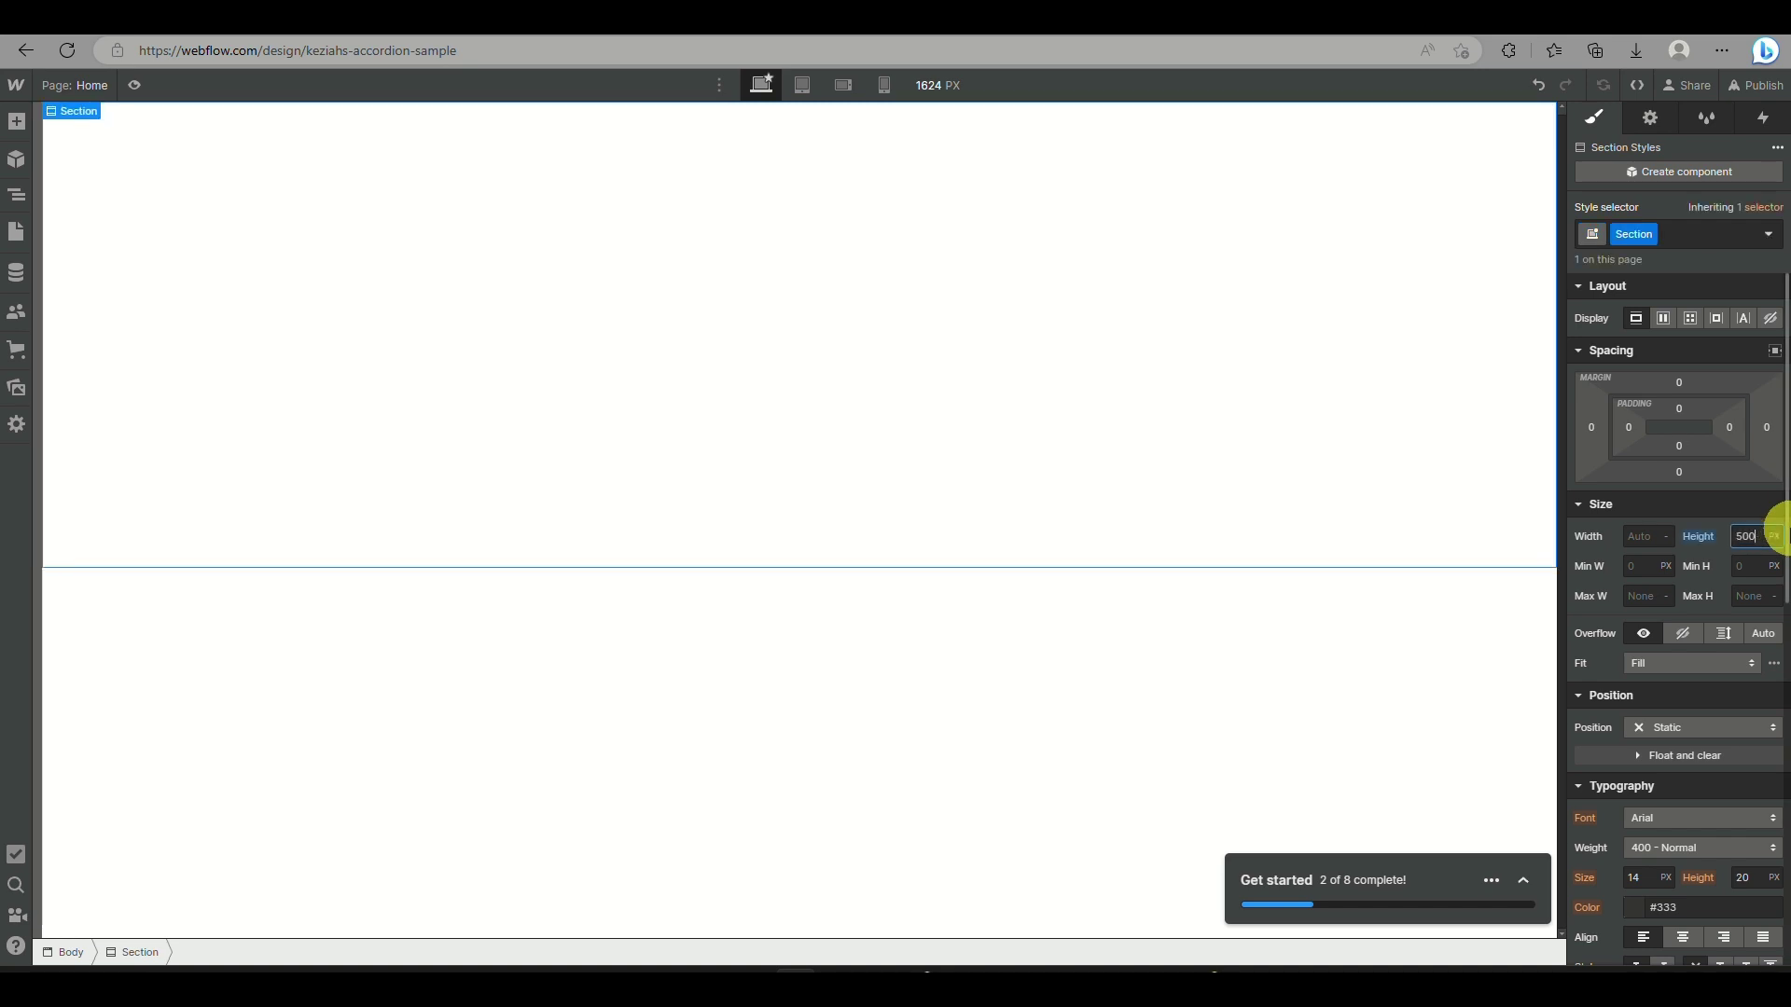
# - Add a div block inside the section and size it 350 px wide by 100 px high
pyautogui.click(15, 120)
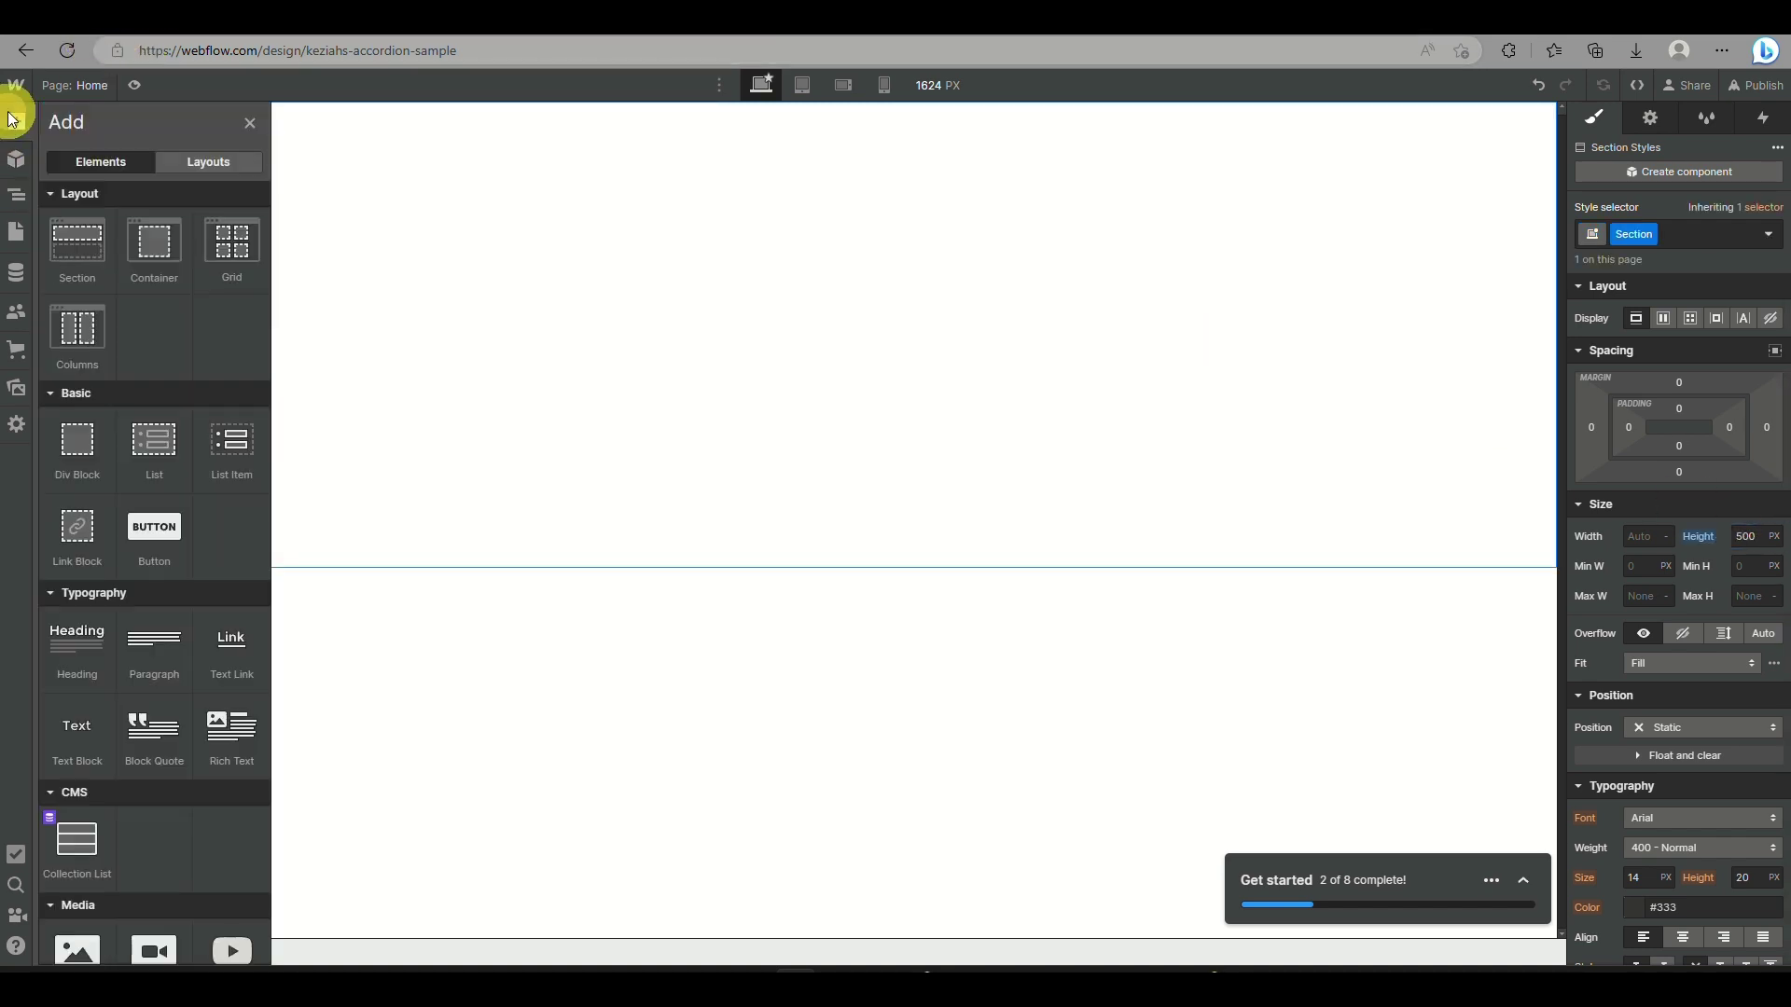
pyautogui.click(80, 442)
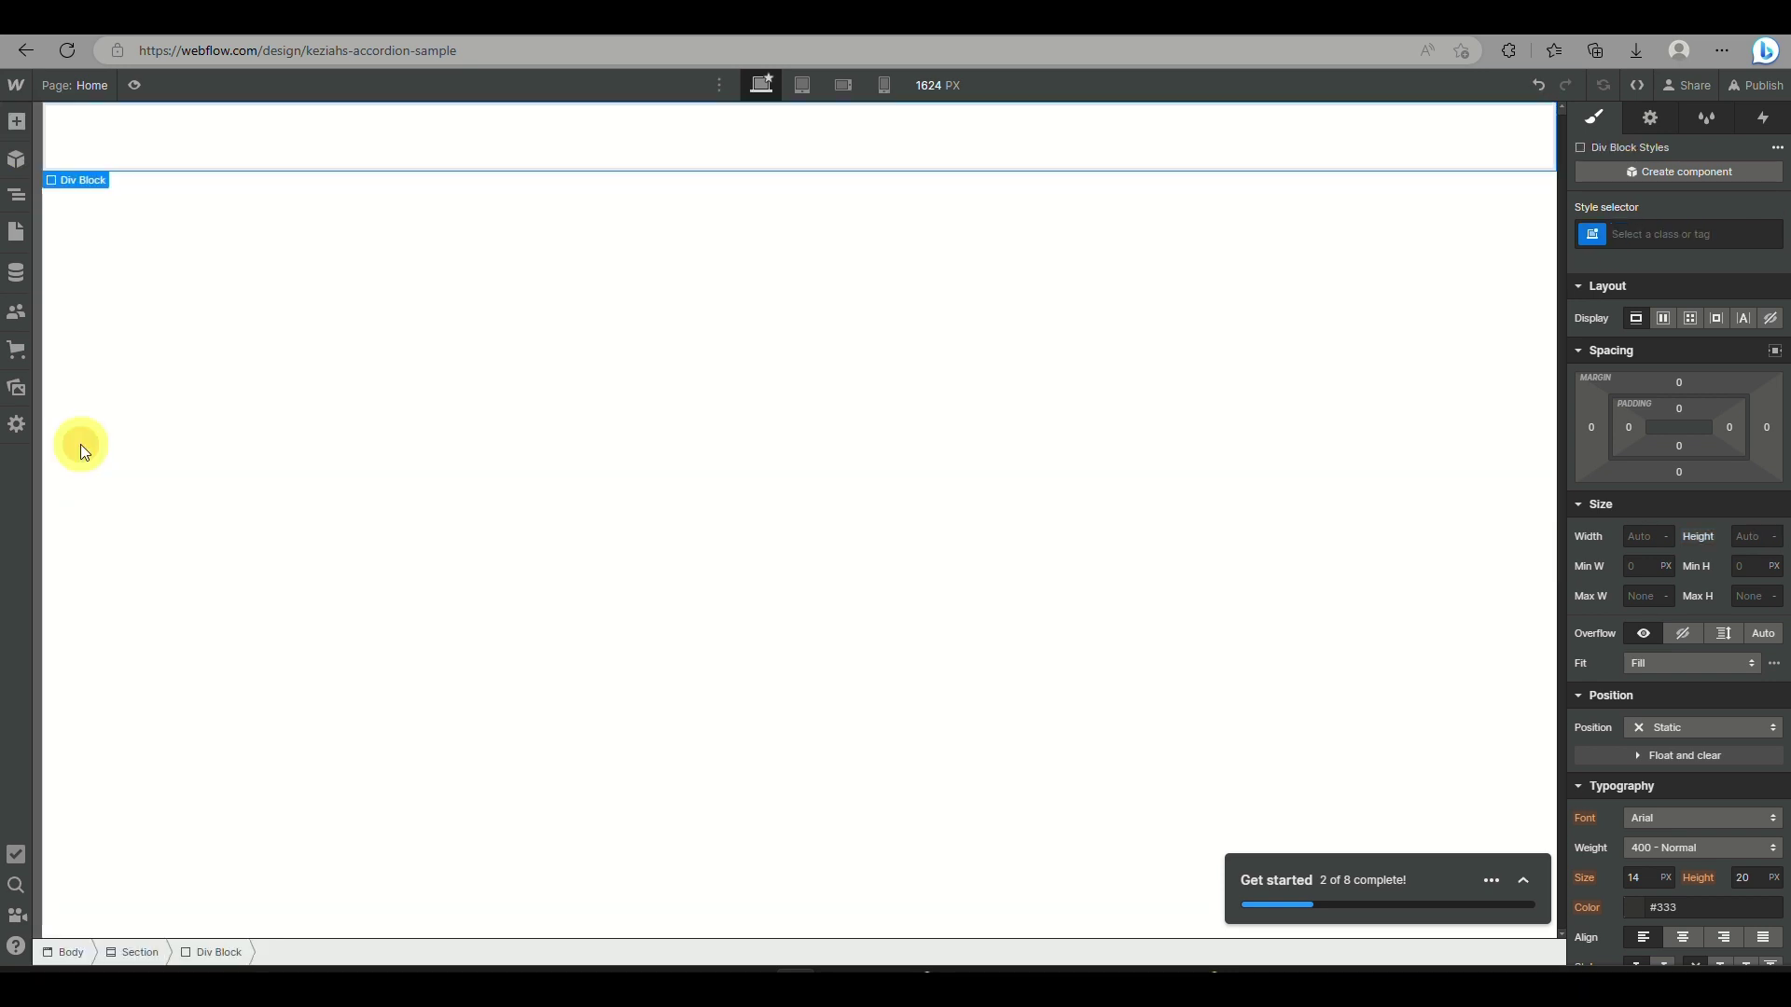
pyautogui.click(1759, 537)
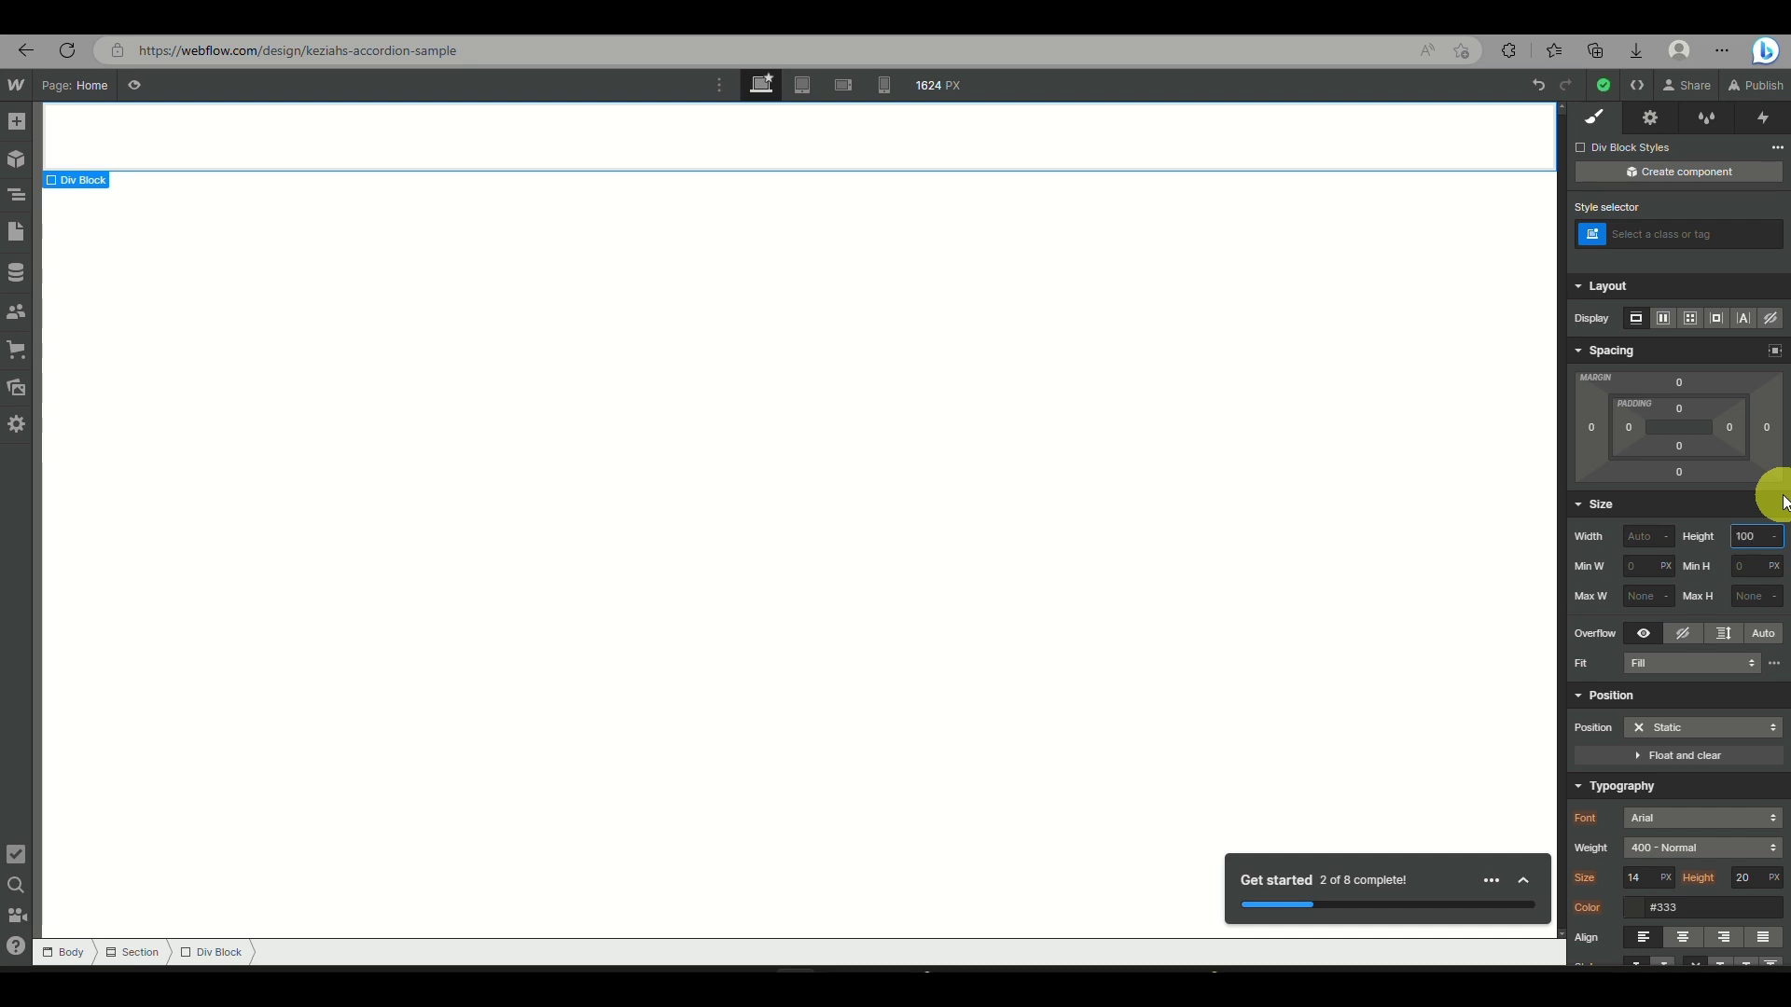
pyautogui.click(1649, 539)
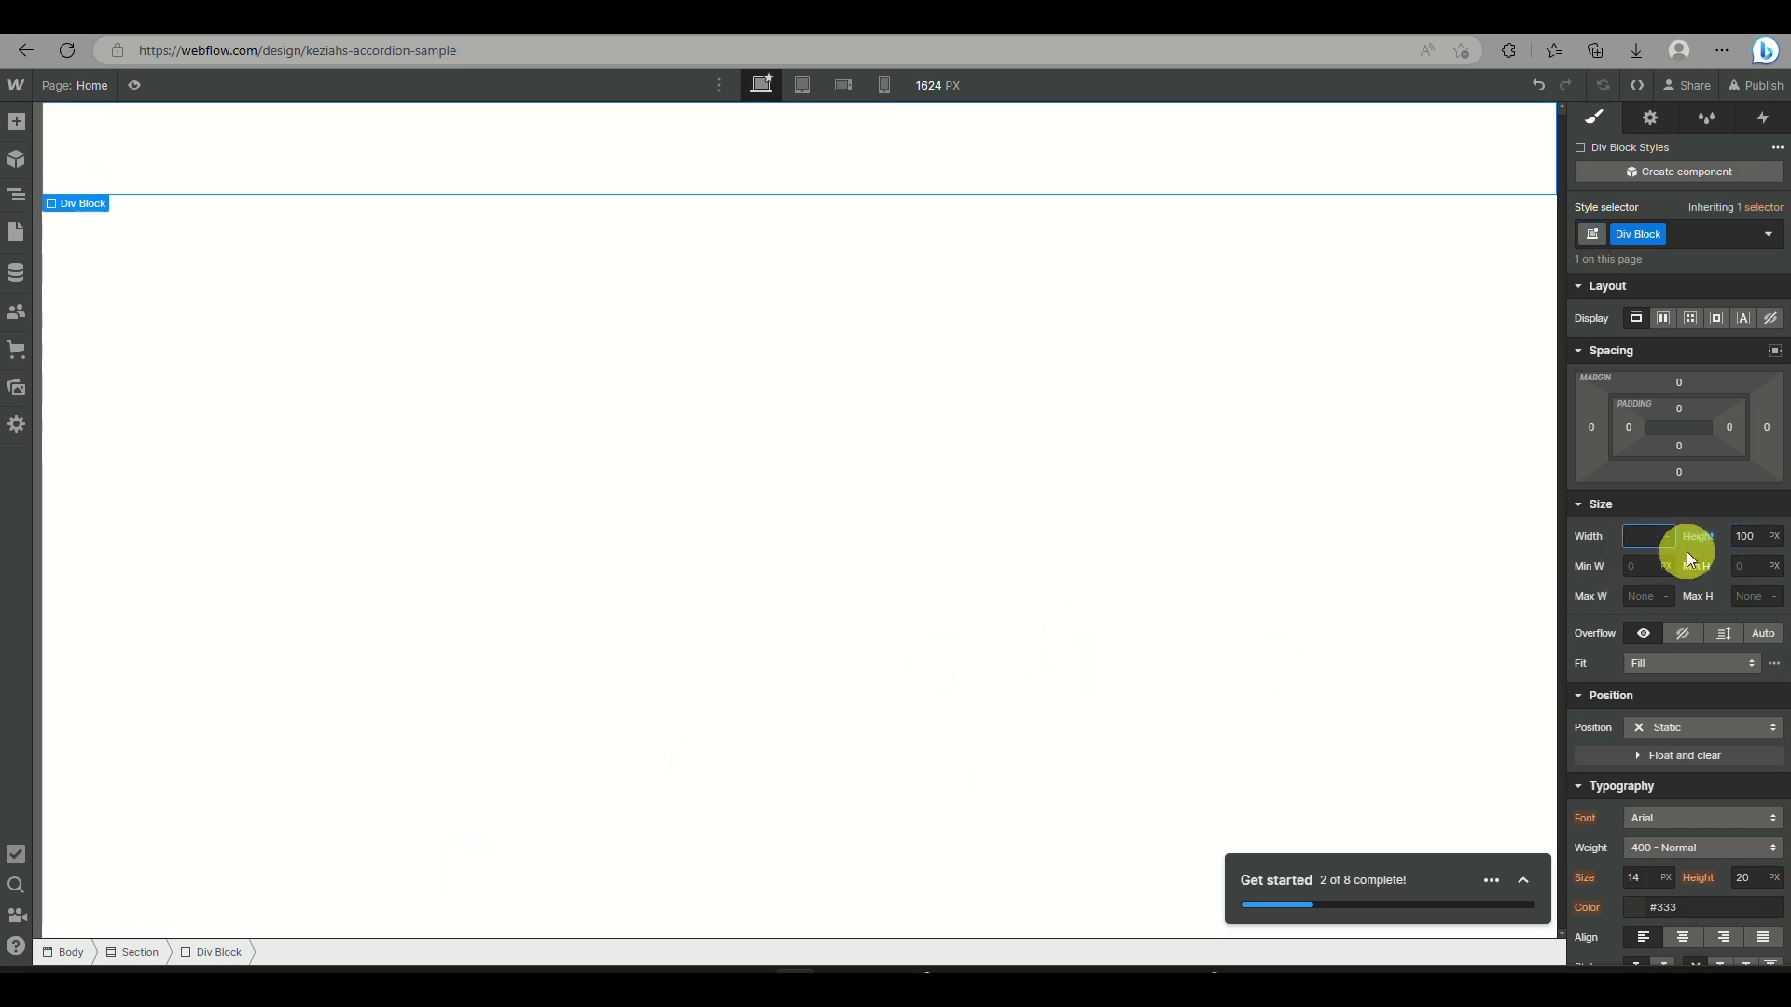
pyautogui.write('350')
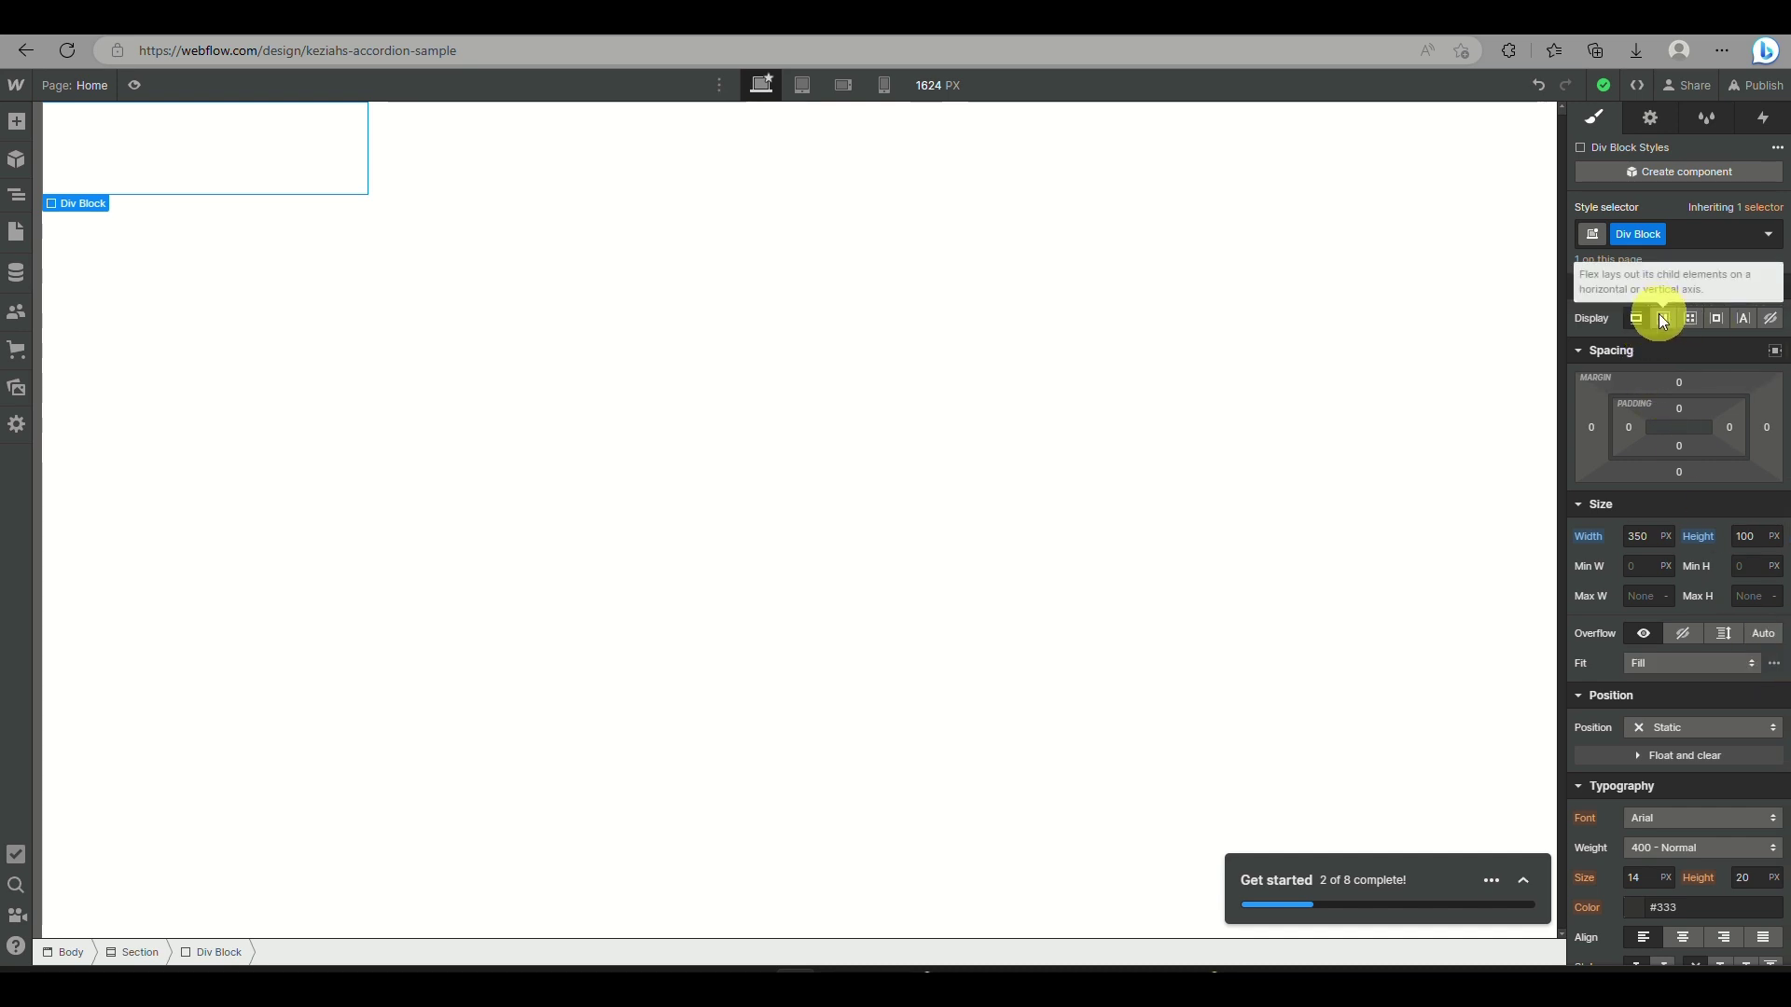
# - Set the div block's display to inline-block and its left margin to 220 px
pyautogui.click(1719, 319)
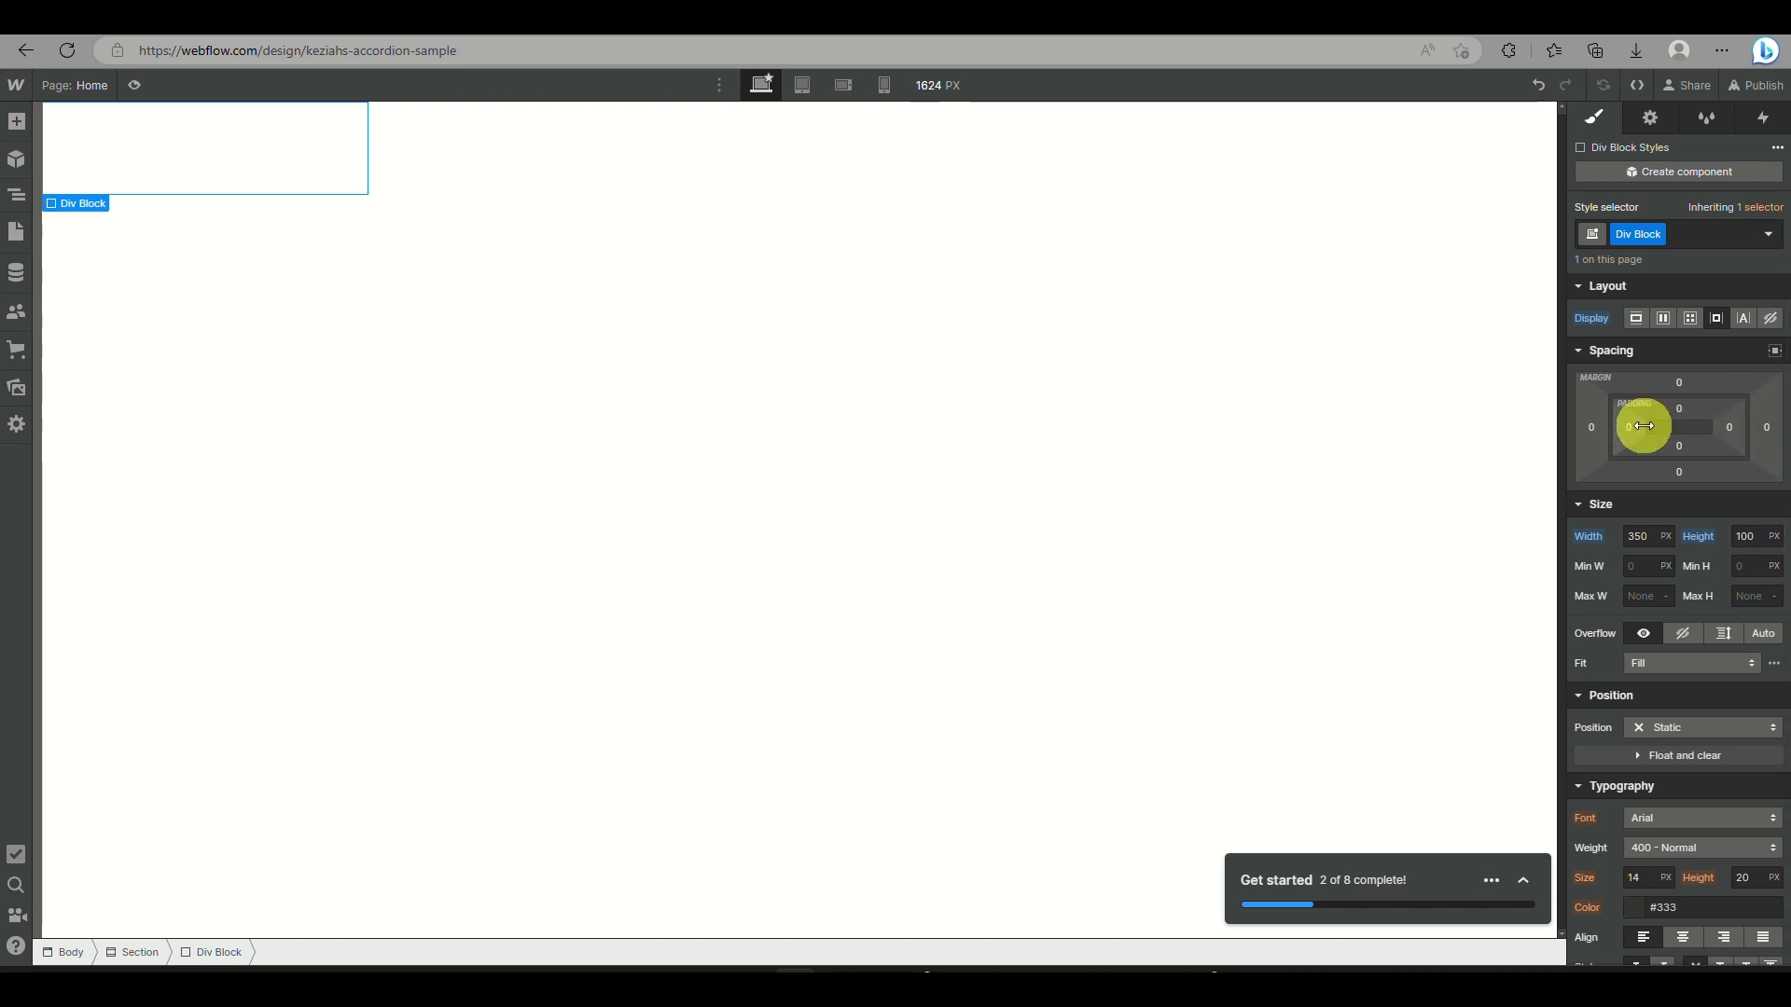
pyautogui.click(1595, 429)
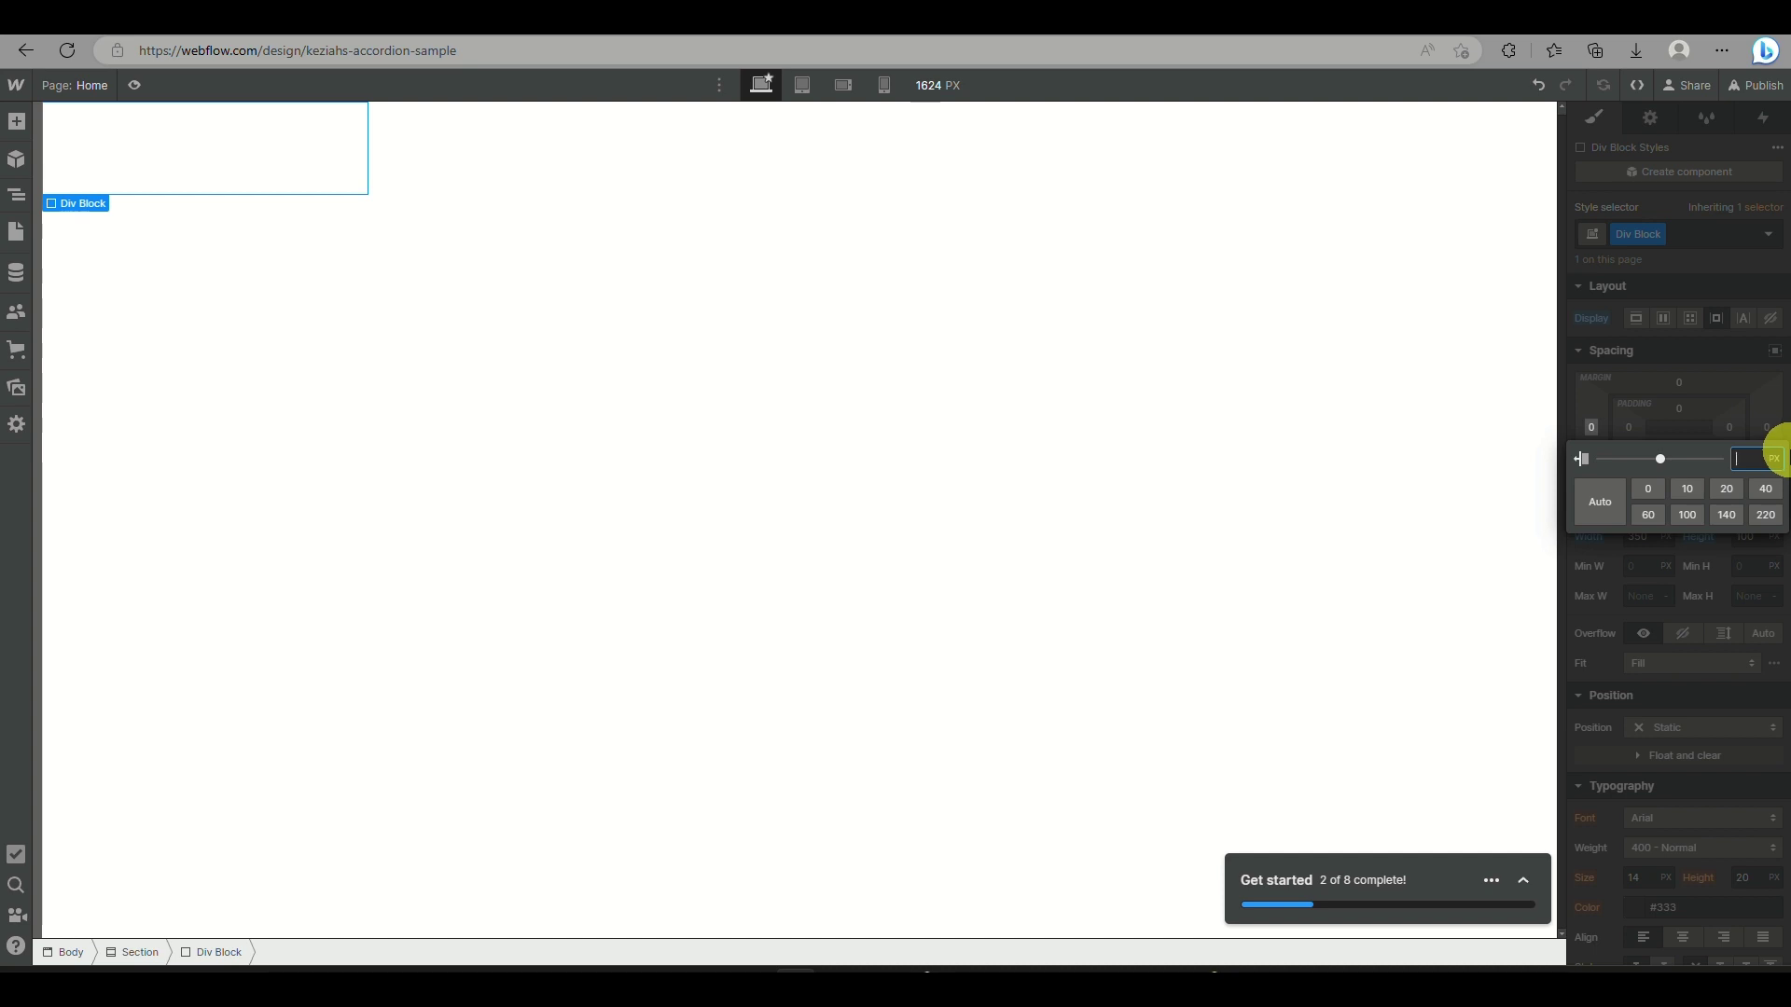
pyautogui.click(1766, 518)
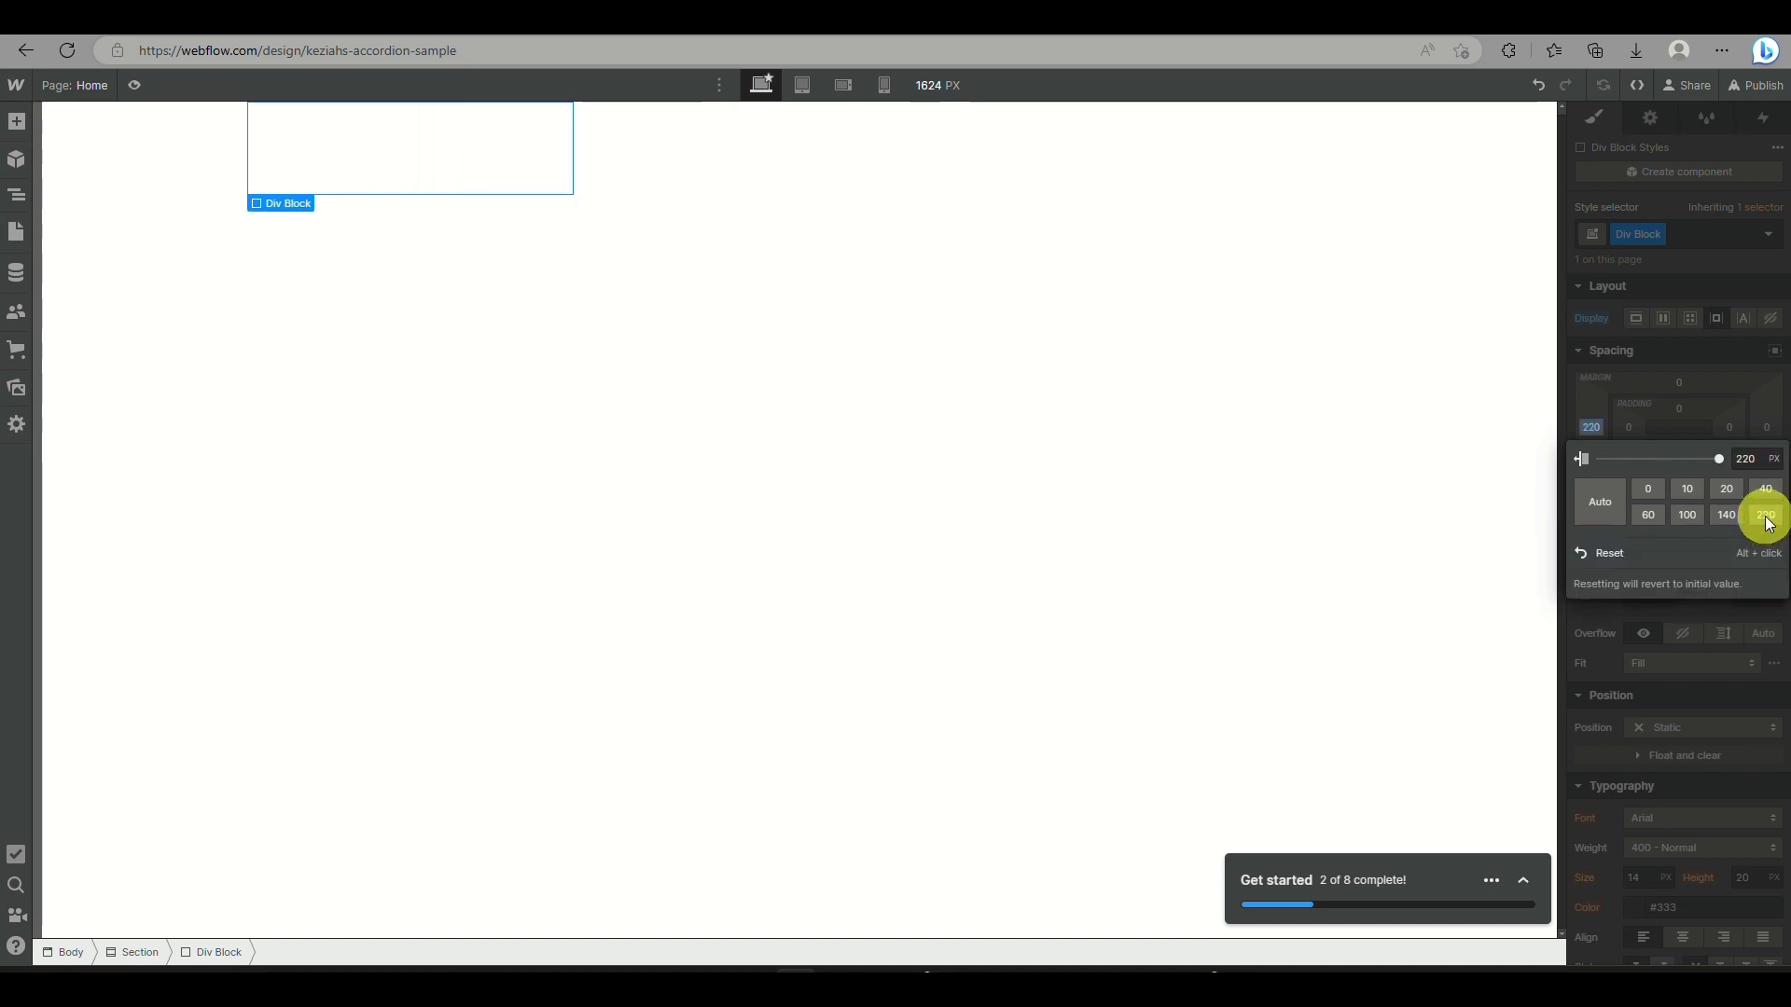
pyautogui.click(1748, 377)
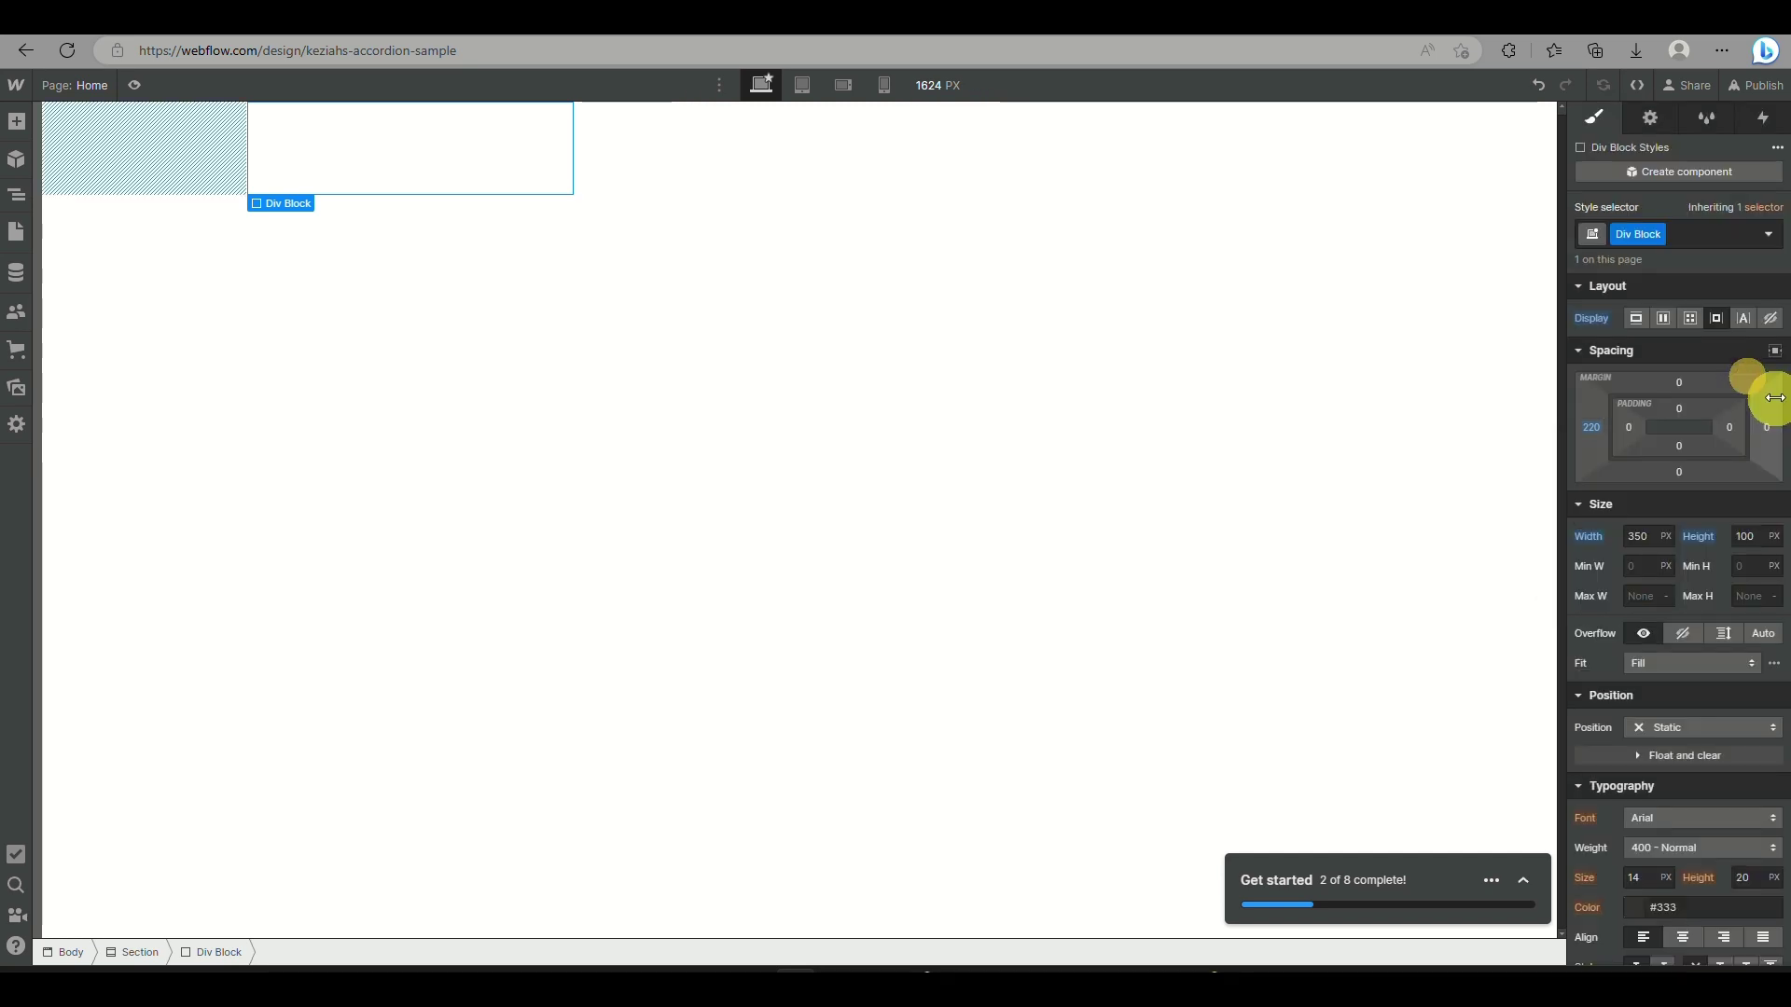
pyautogui.click(1766, 428)
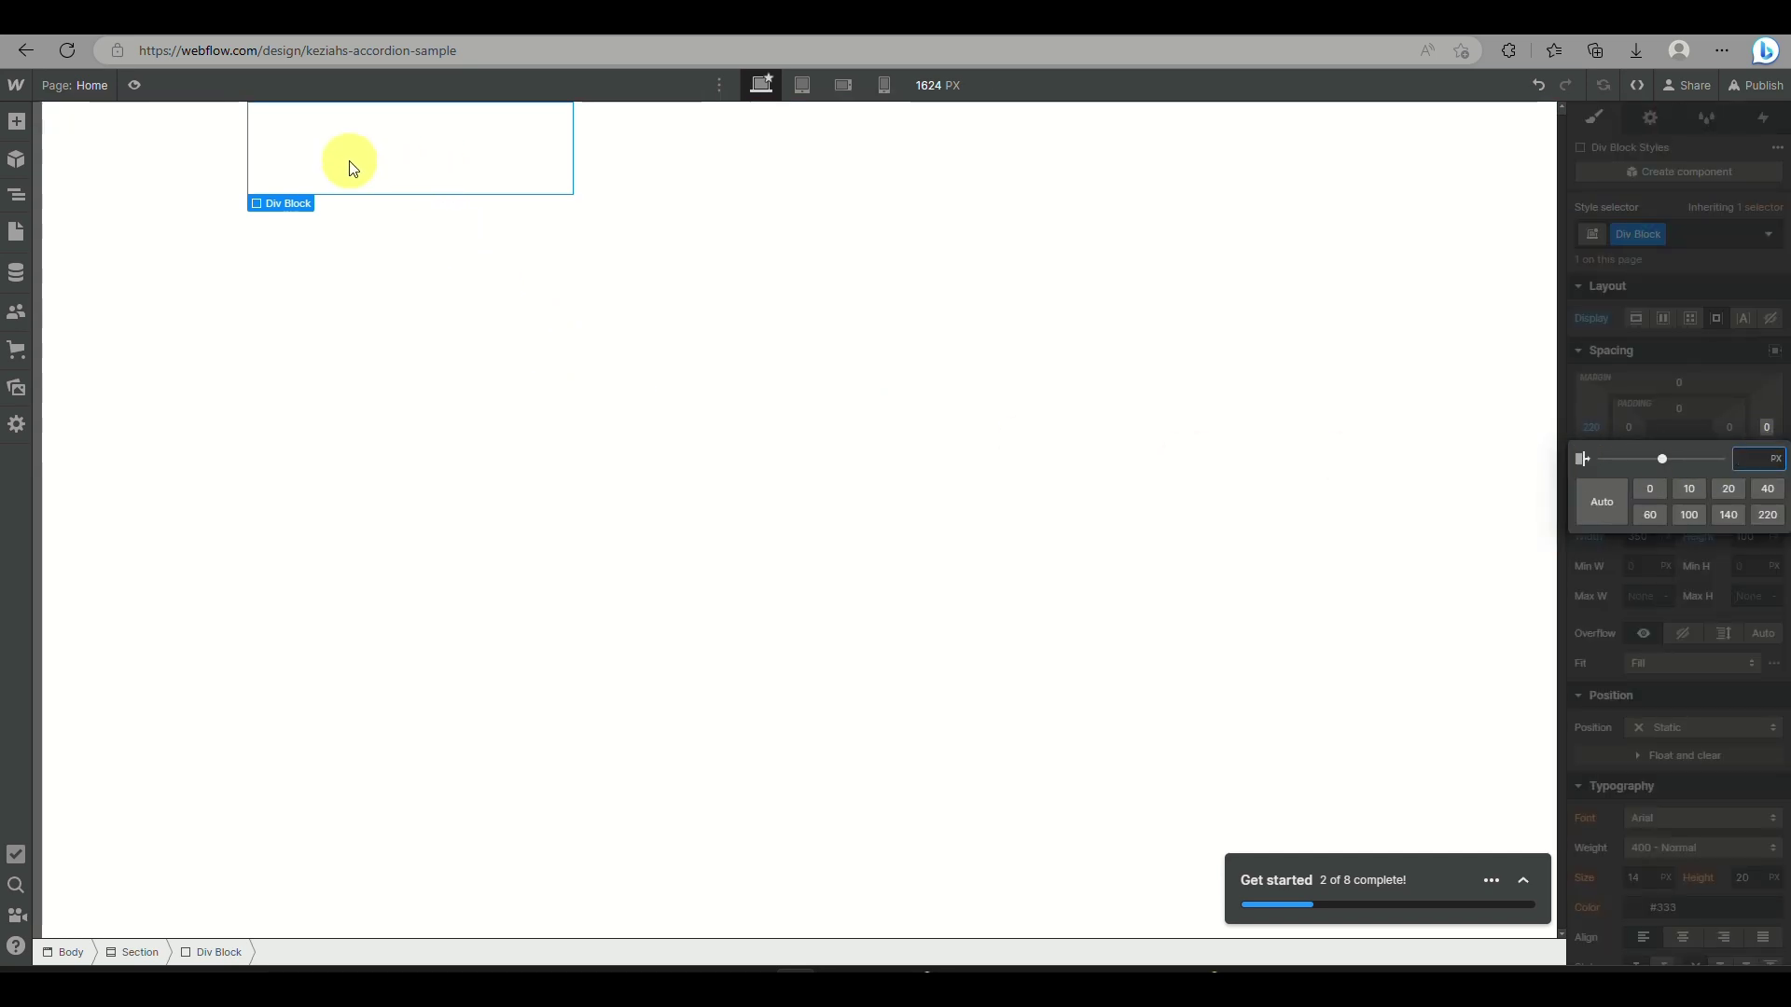
# - Add an H1 heading inside the div block and open its text for editing
pyautogui.click(16, 121)
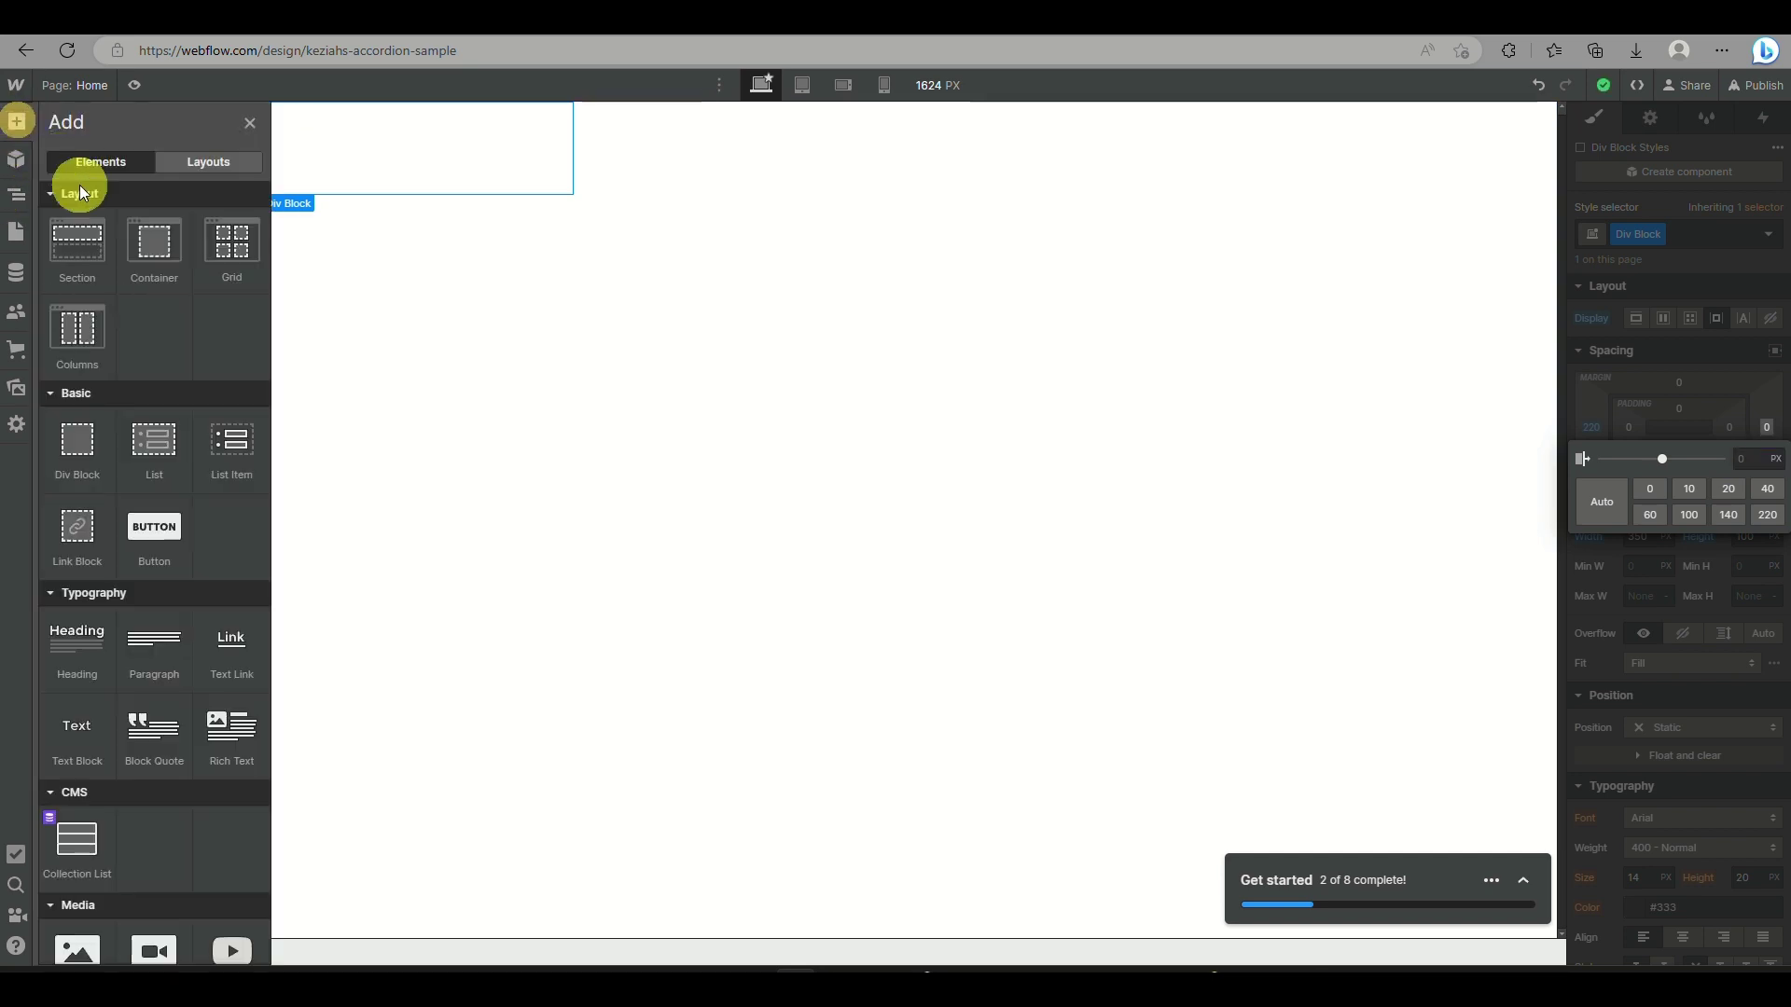
pyautogui.click(80, 640)
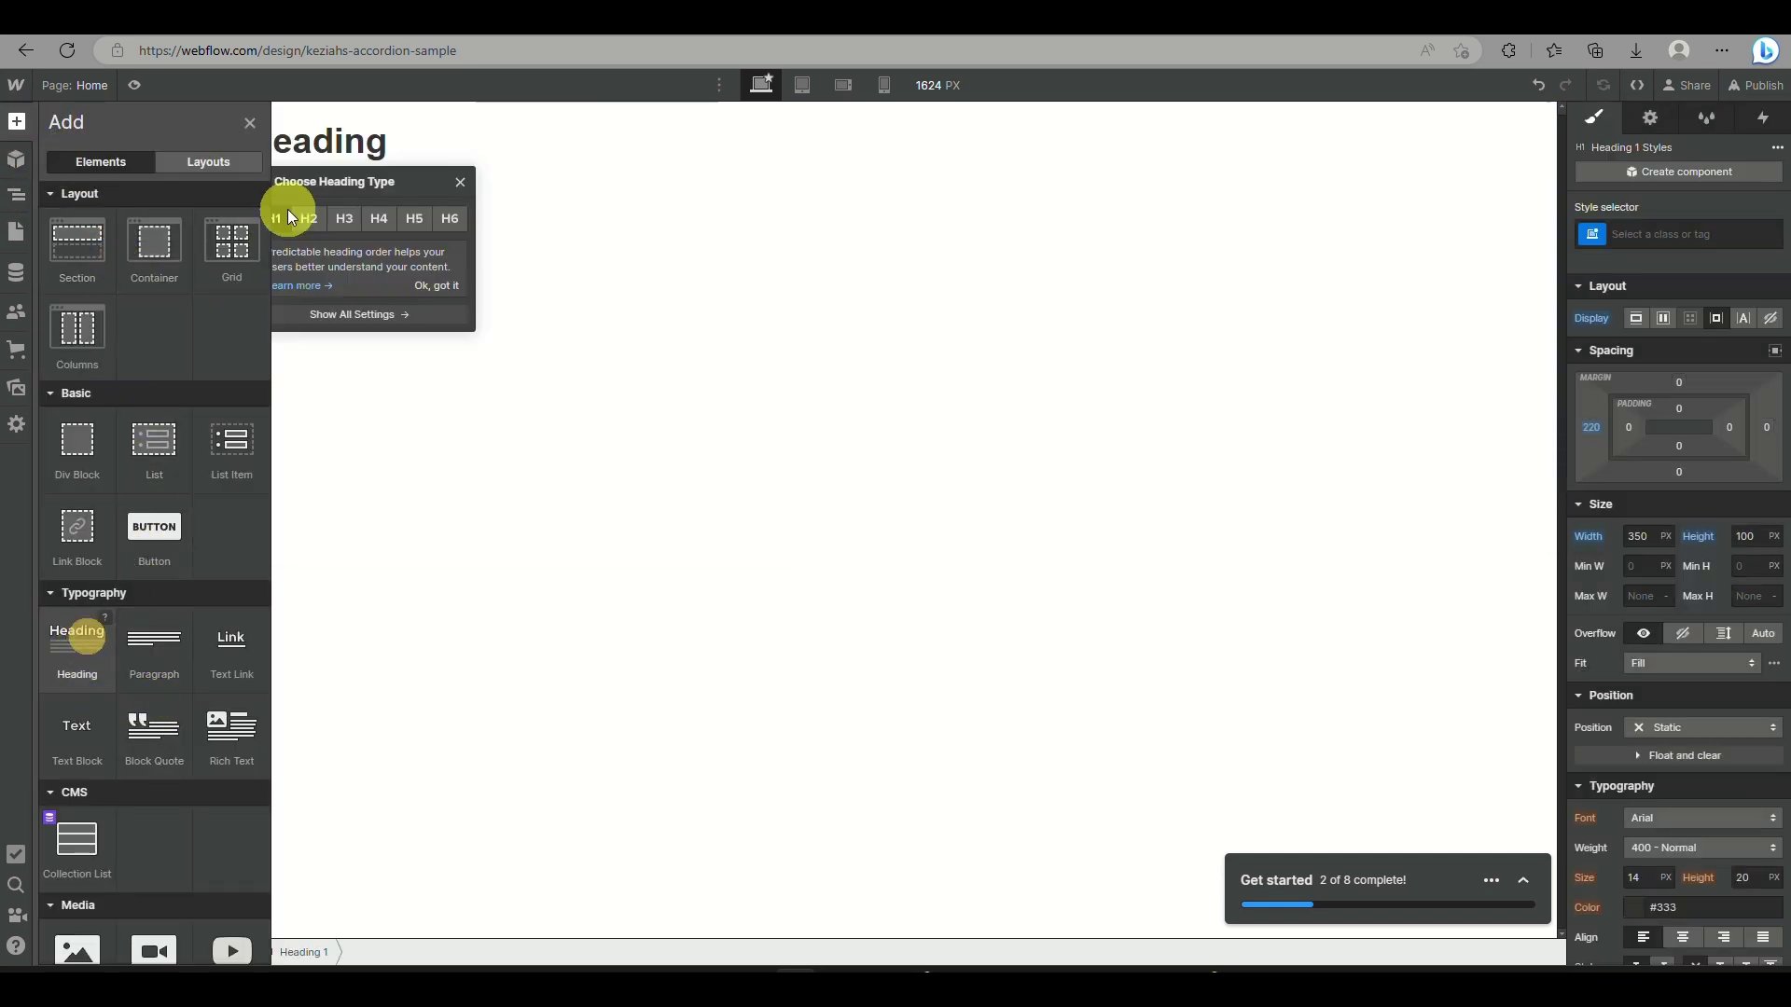
pyautogui.click(423, 136)
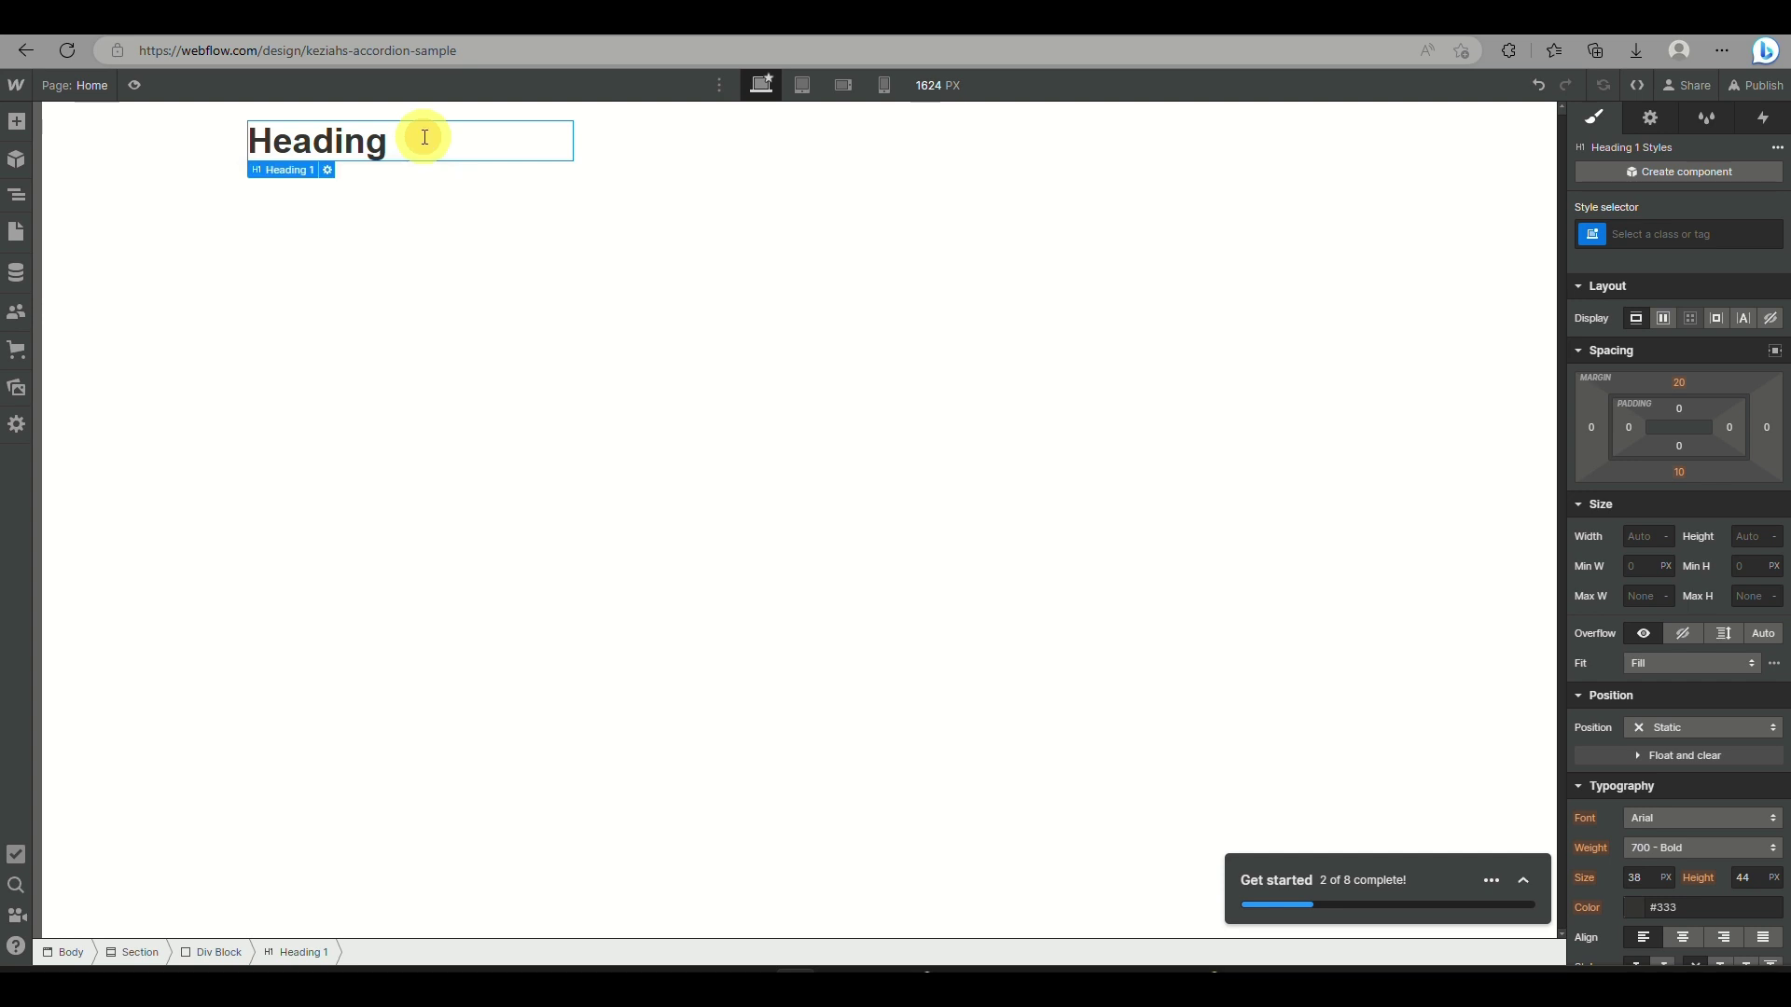
pyautogui.doubleClick(424, 137)
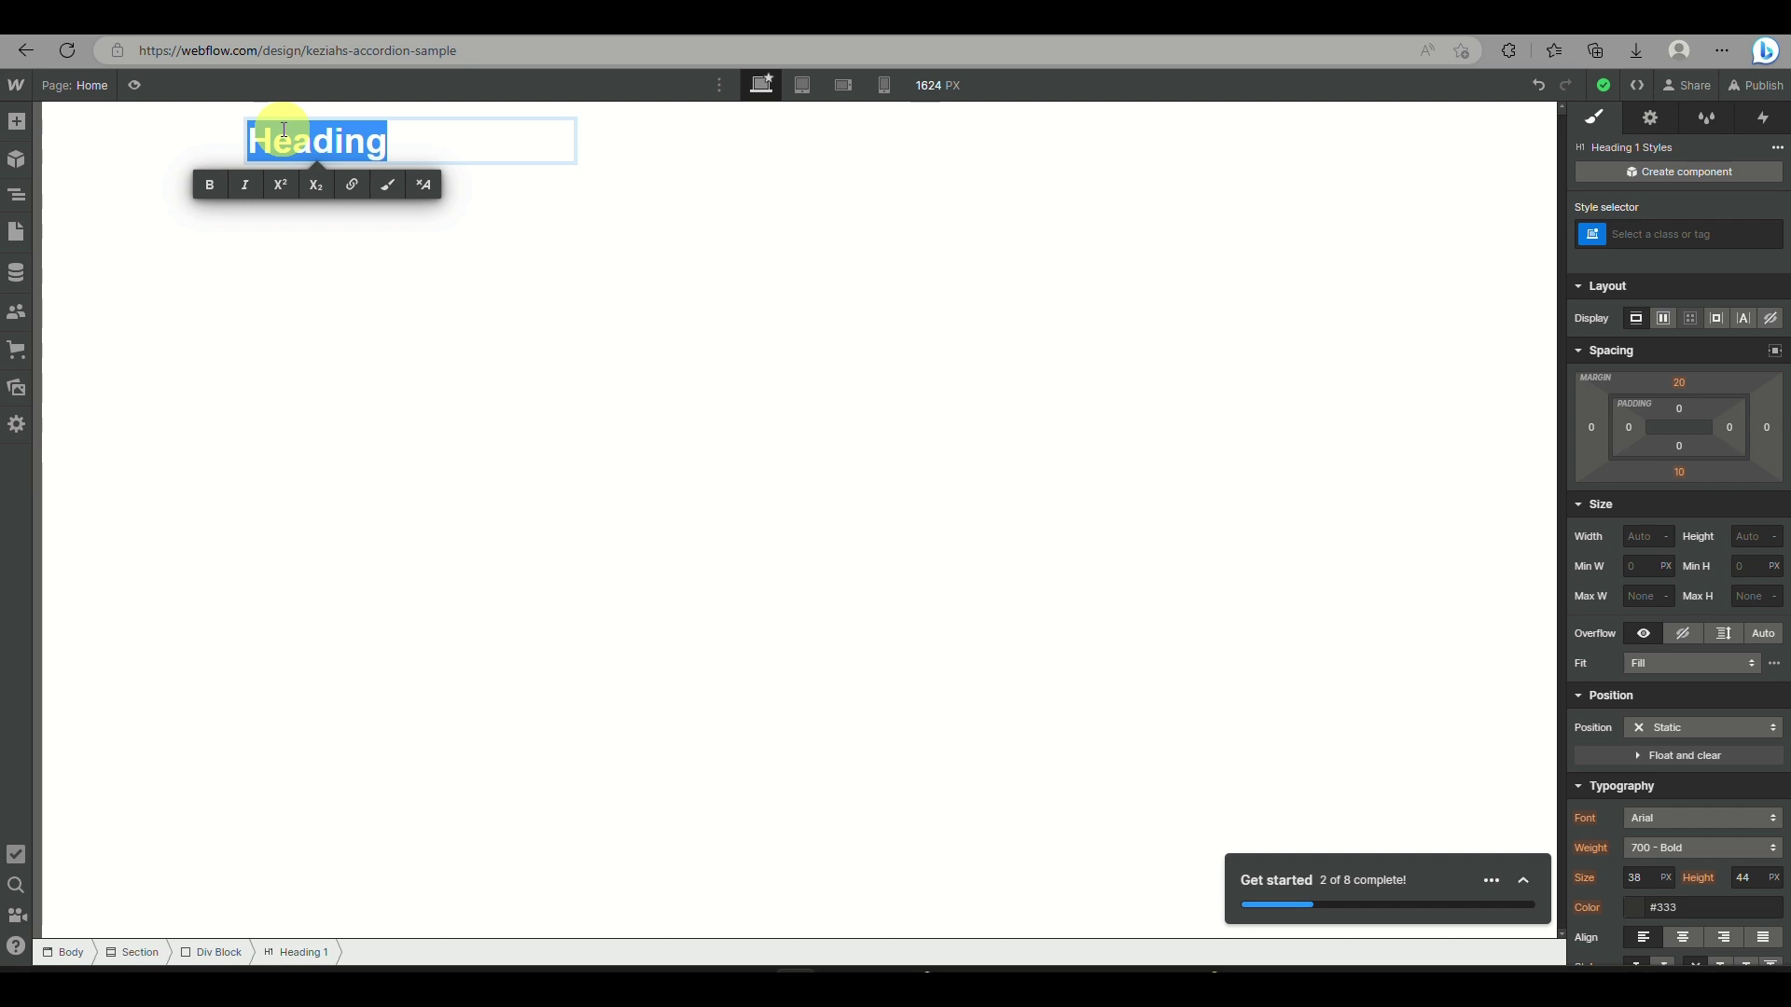
pyautogui.write('On')
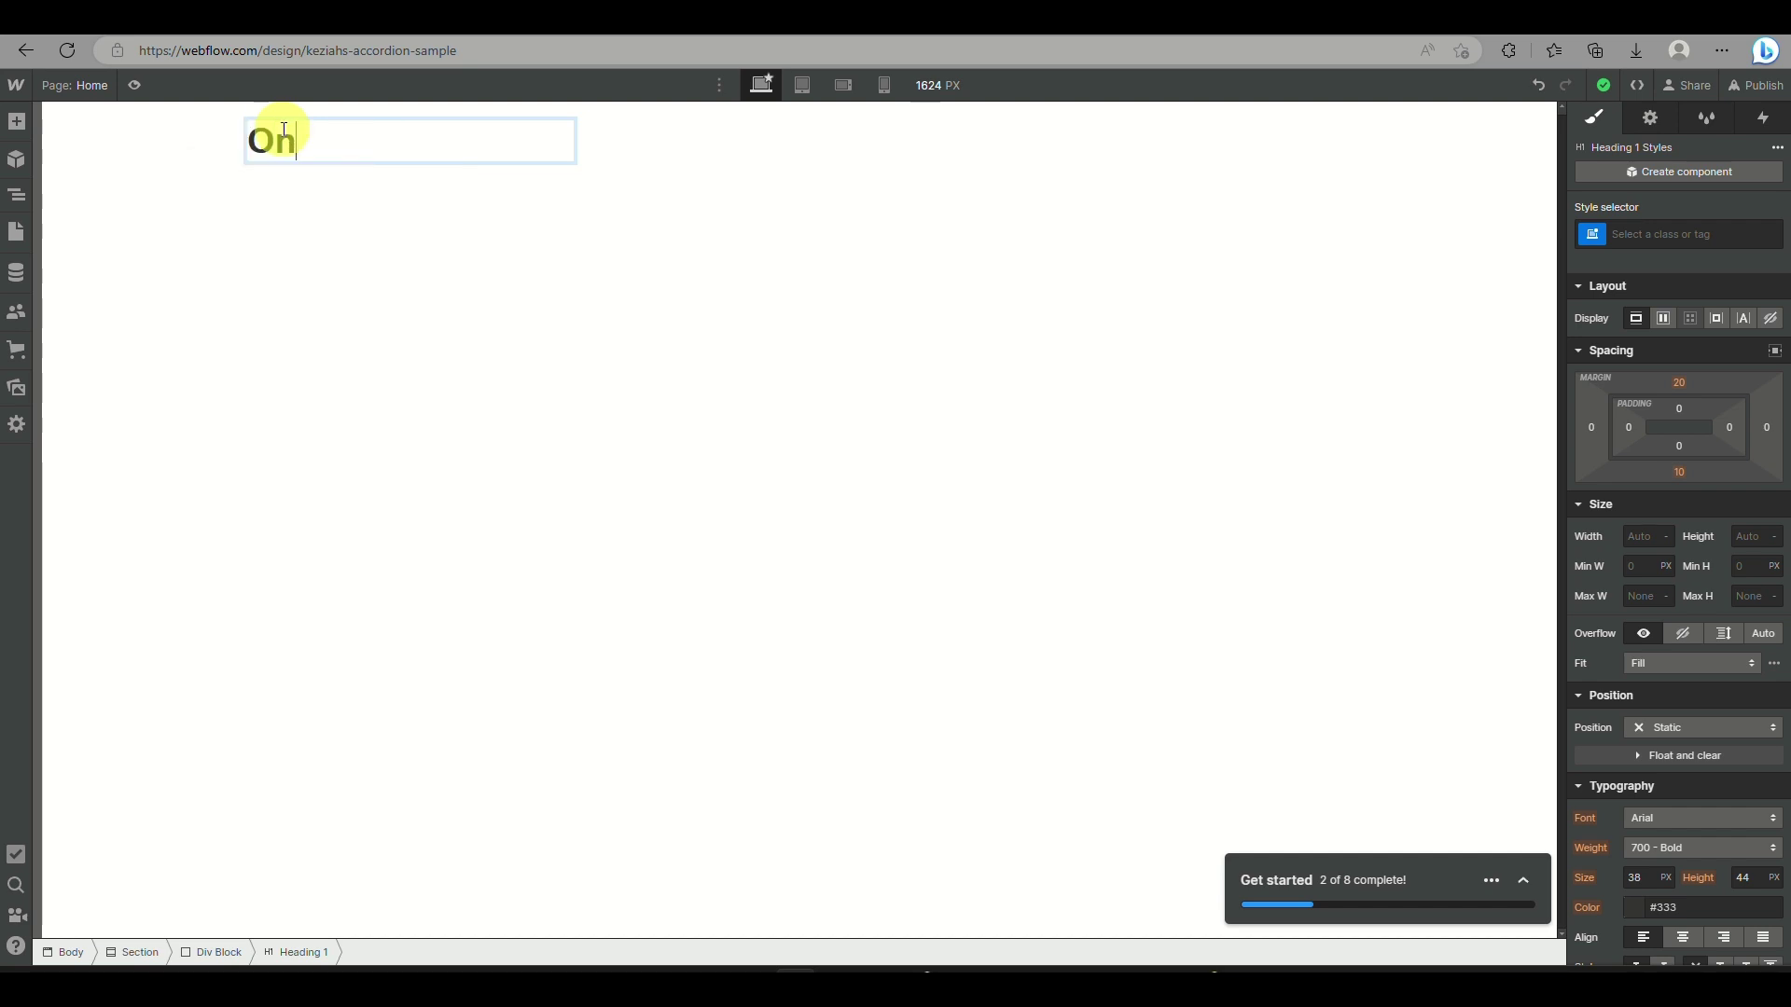
pyautogui.press('BackSpace')
pyautogui.press('BackSpace')
pyautogui.write('Inform')
pyautogui.press('BackSpace')
pyautogui.write('graph')
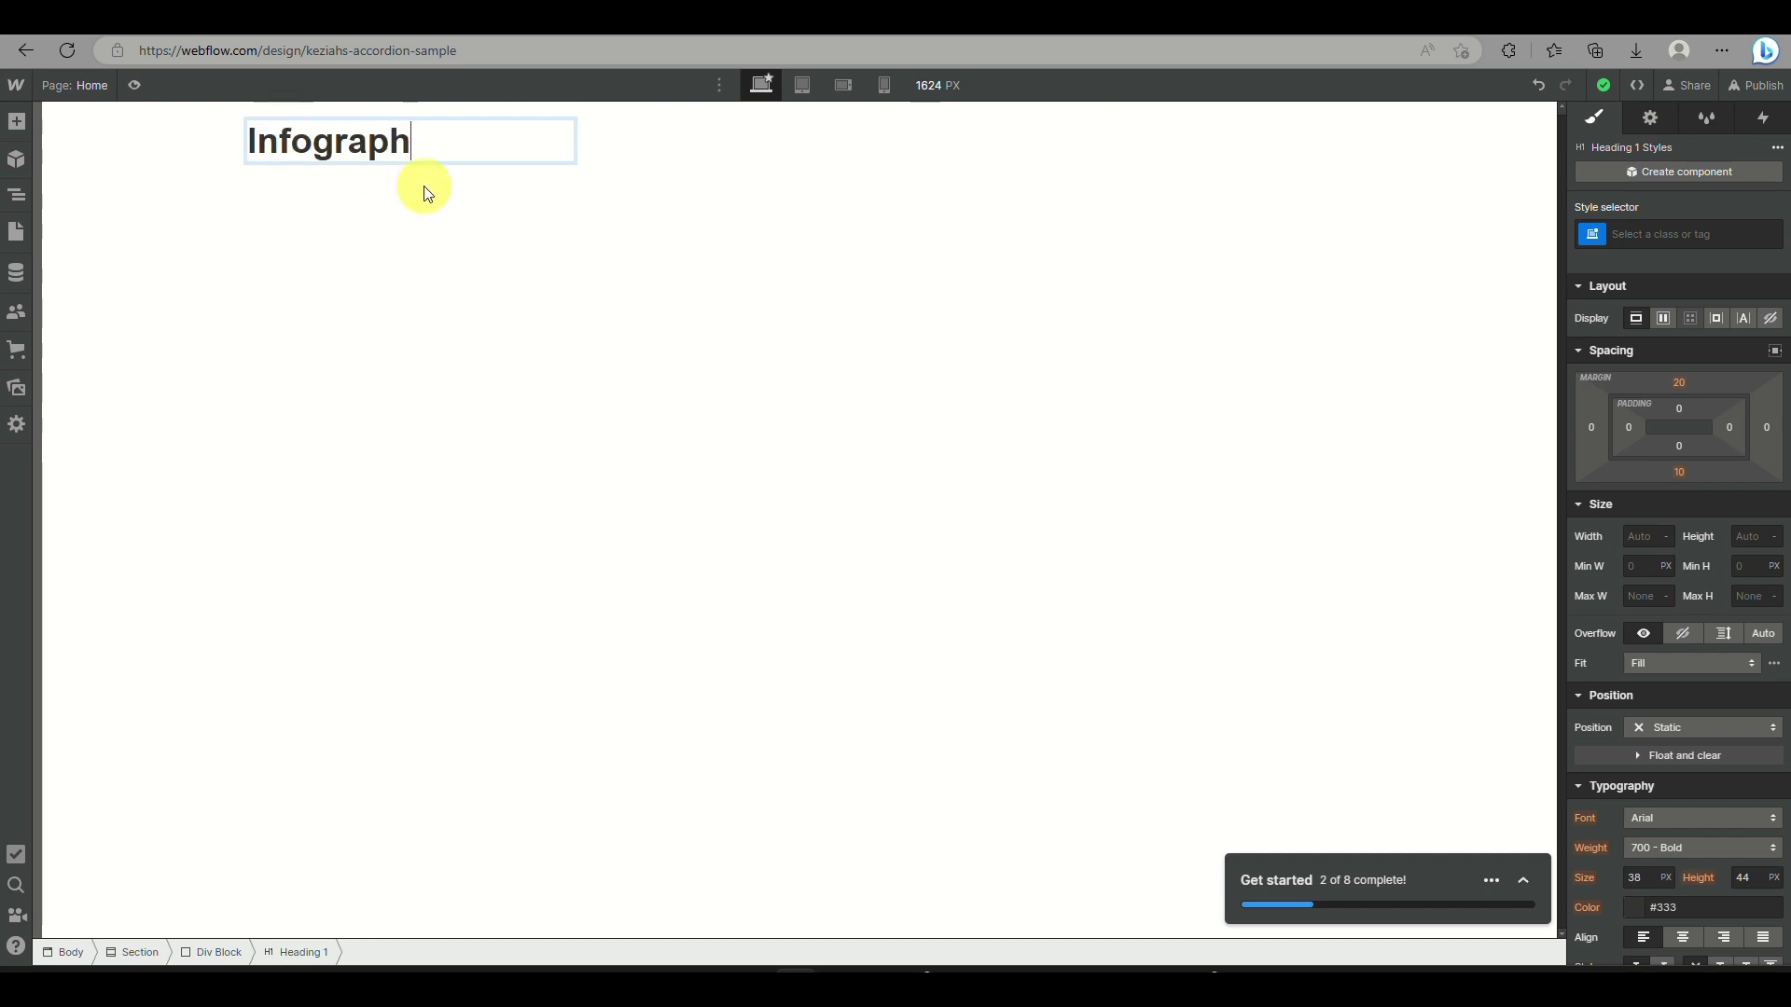
# - Replace the heading text with "Glossary" and select the surrounding div block
pyautogui.moveTo(456, 140); pyautogui.dragTo(227, 153)
pyautogui.write('Glosa')
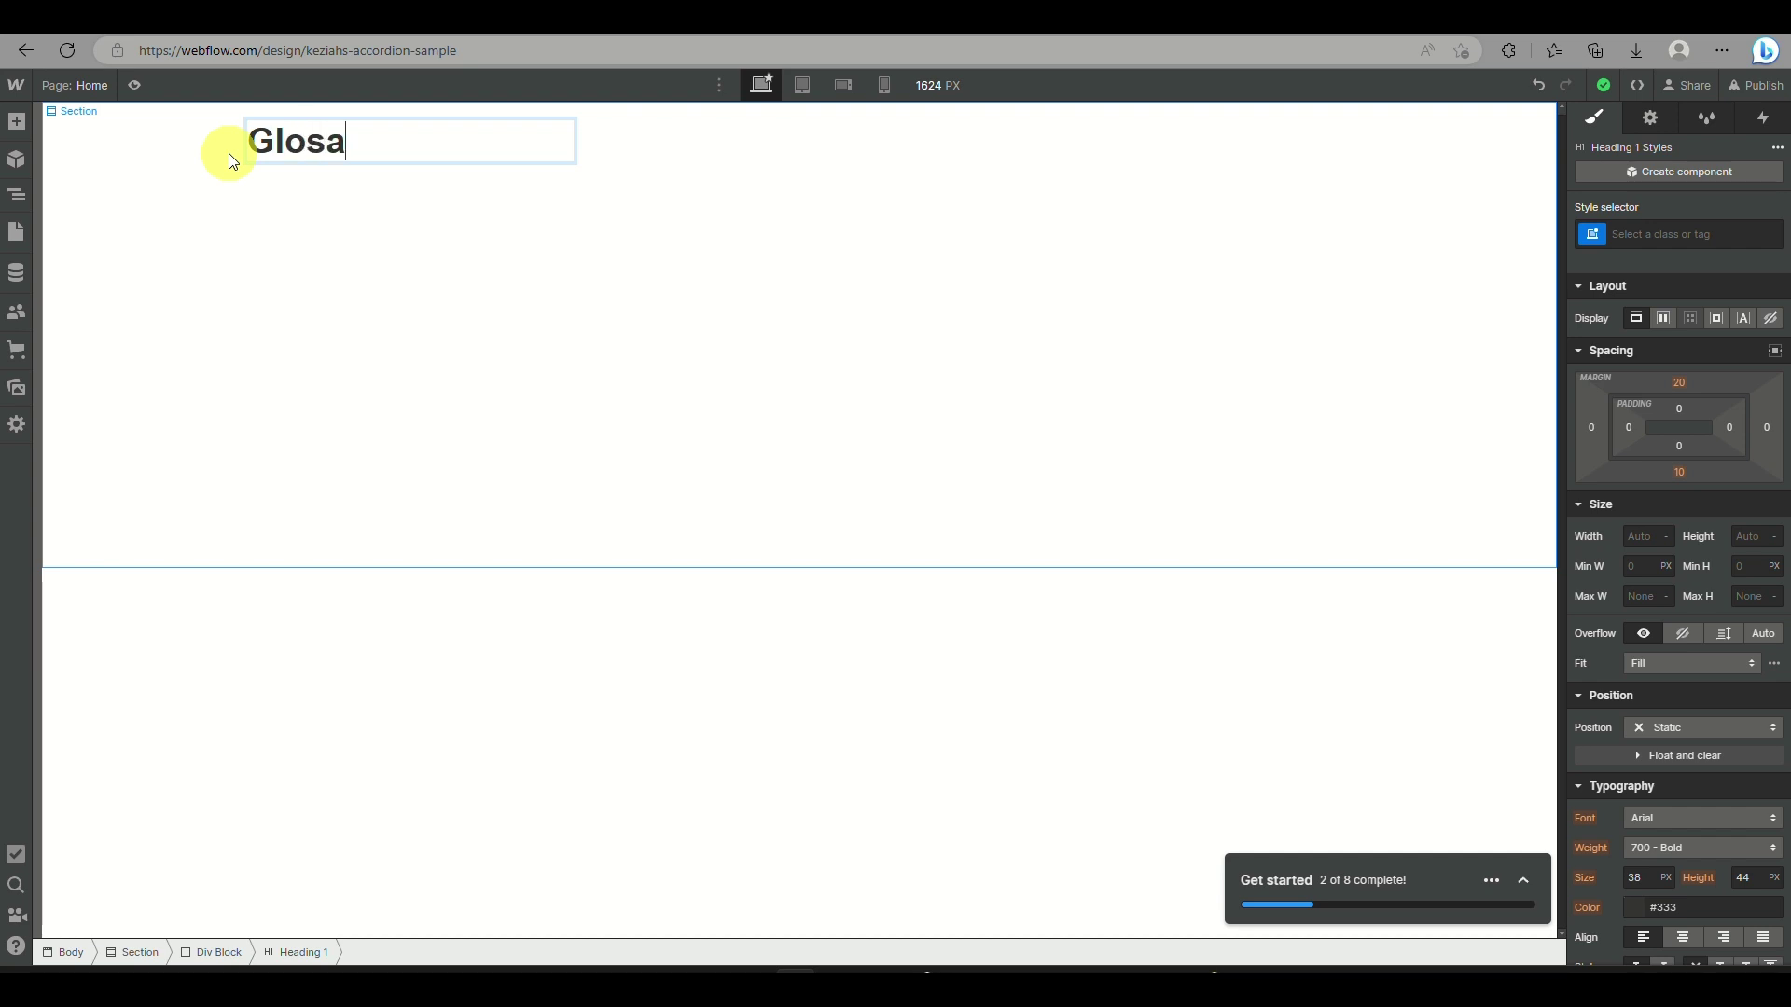
pyautogui.press('BackSpace')
pyautogui.write('sary')
pyautogui.click(516, 167)
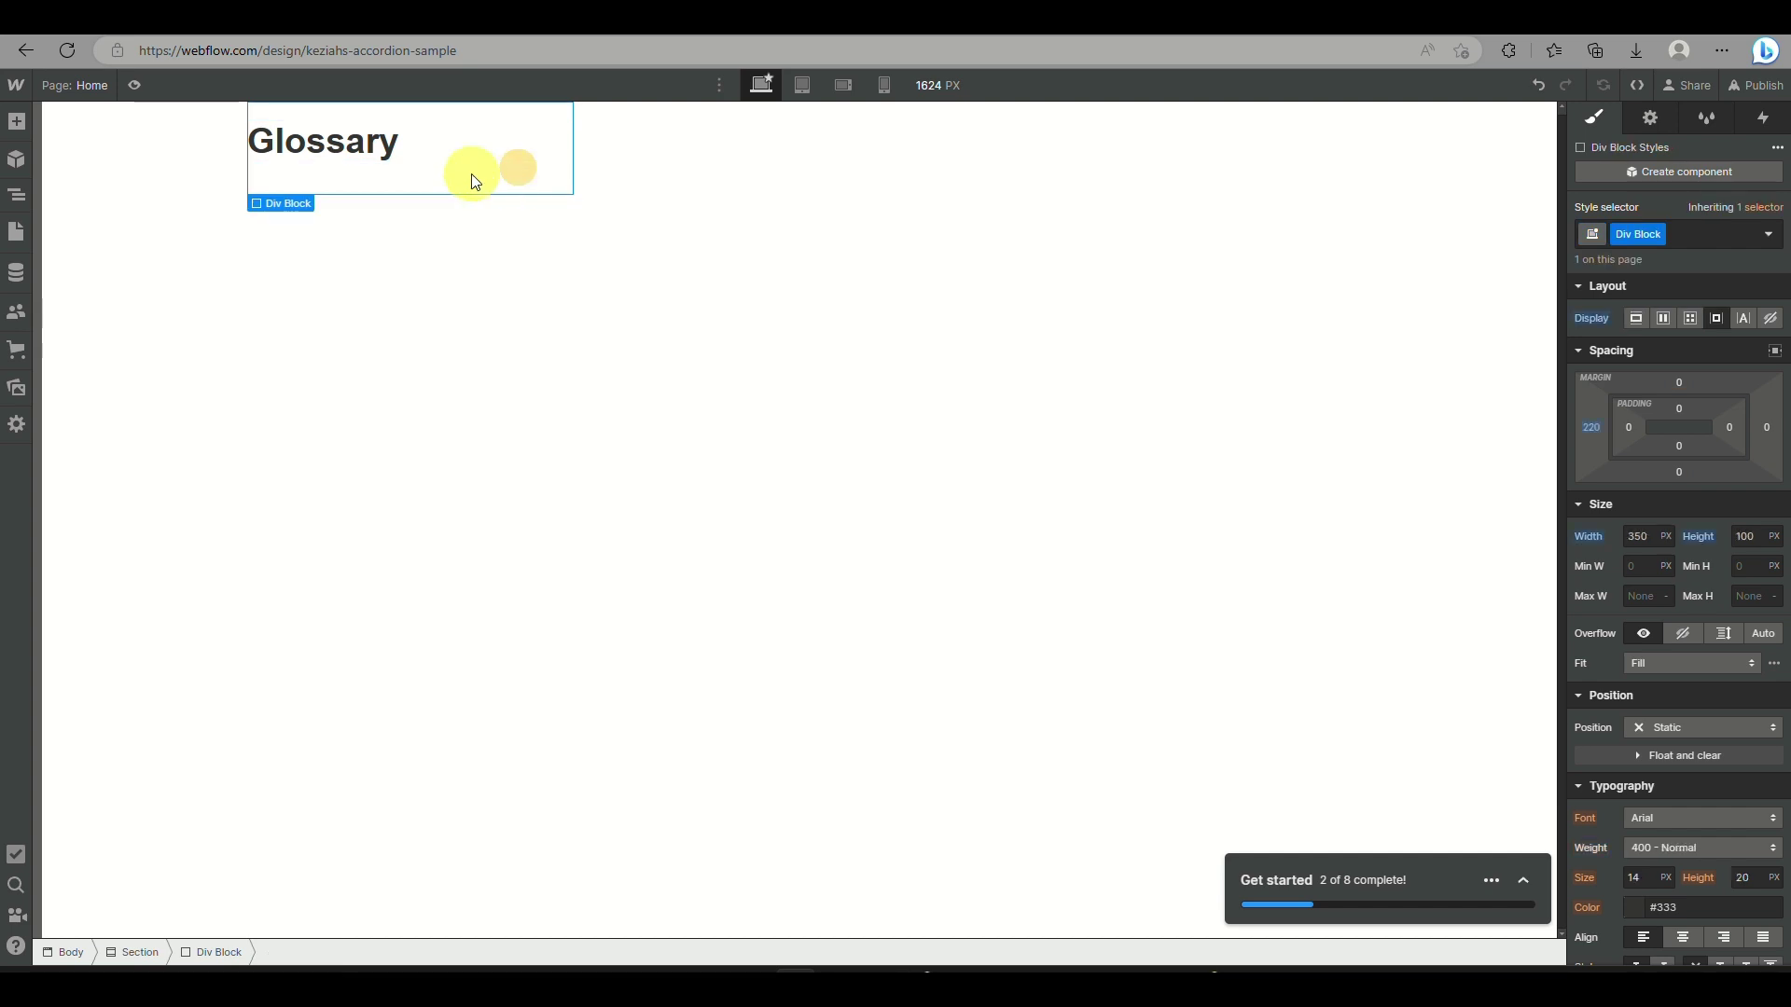
# - Add a new div block beneath the Glossary heading, inside the existing div block
pyautogui.click(28, 113)
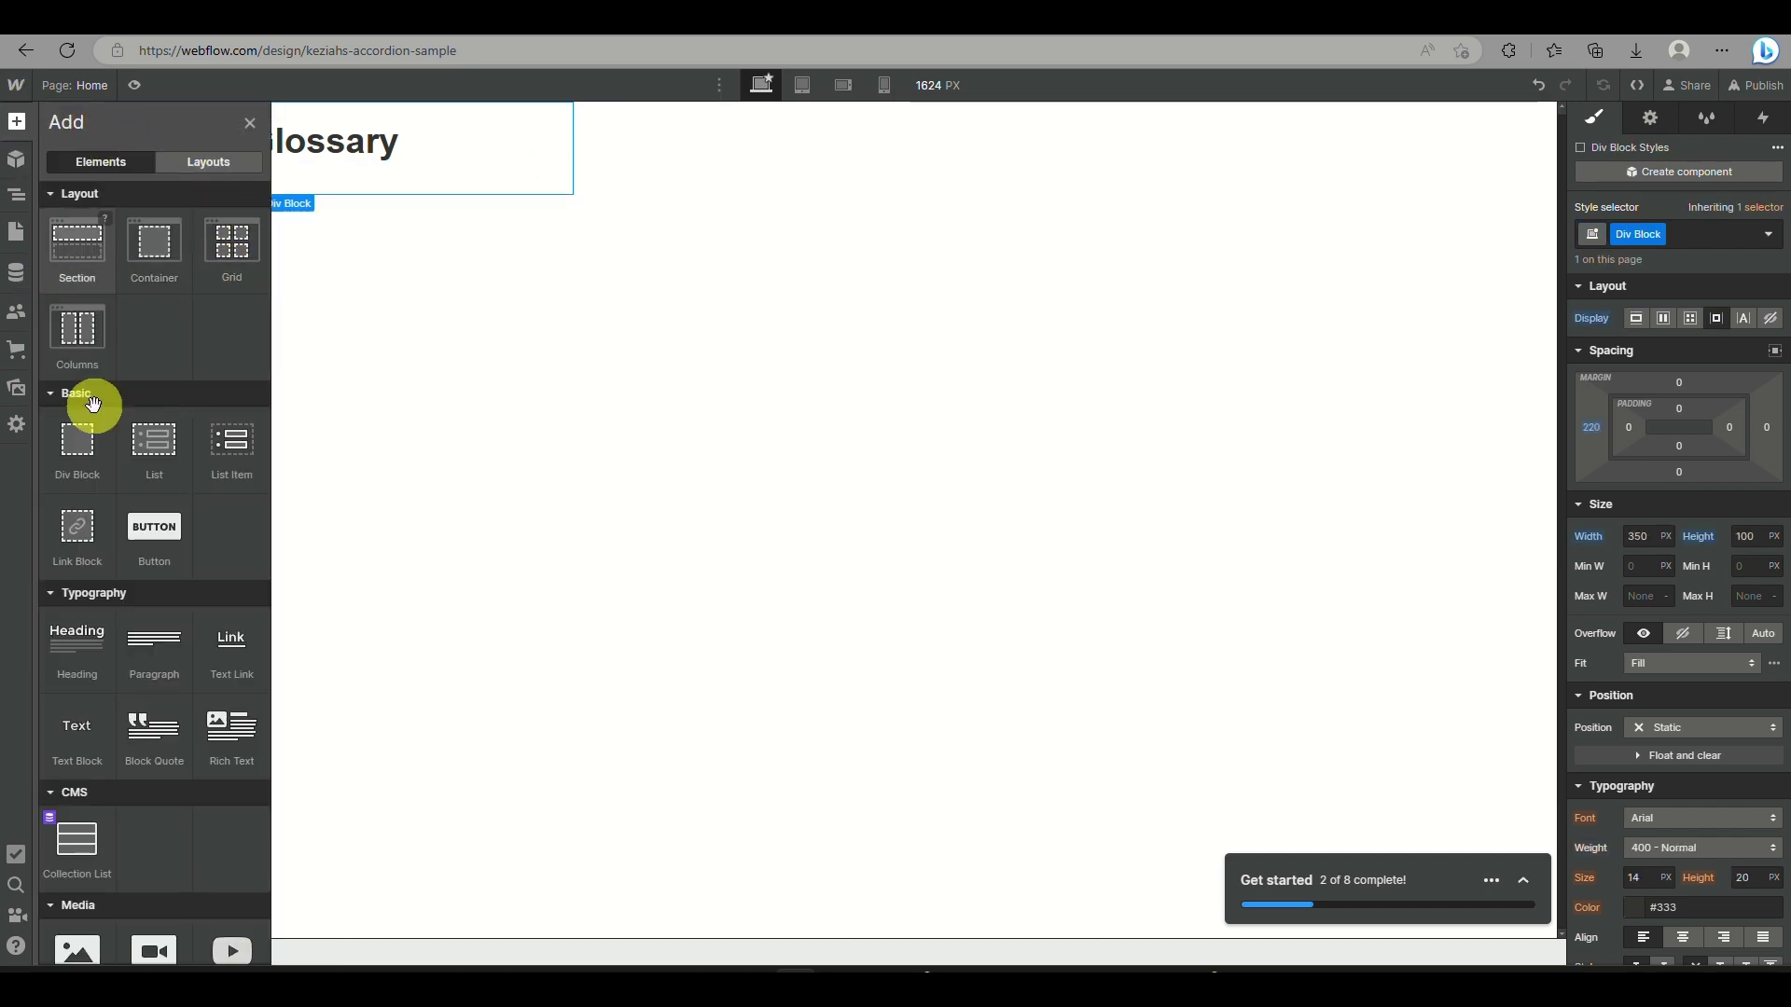
pyautogui.click(17, 190)
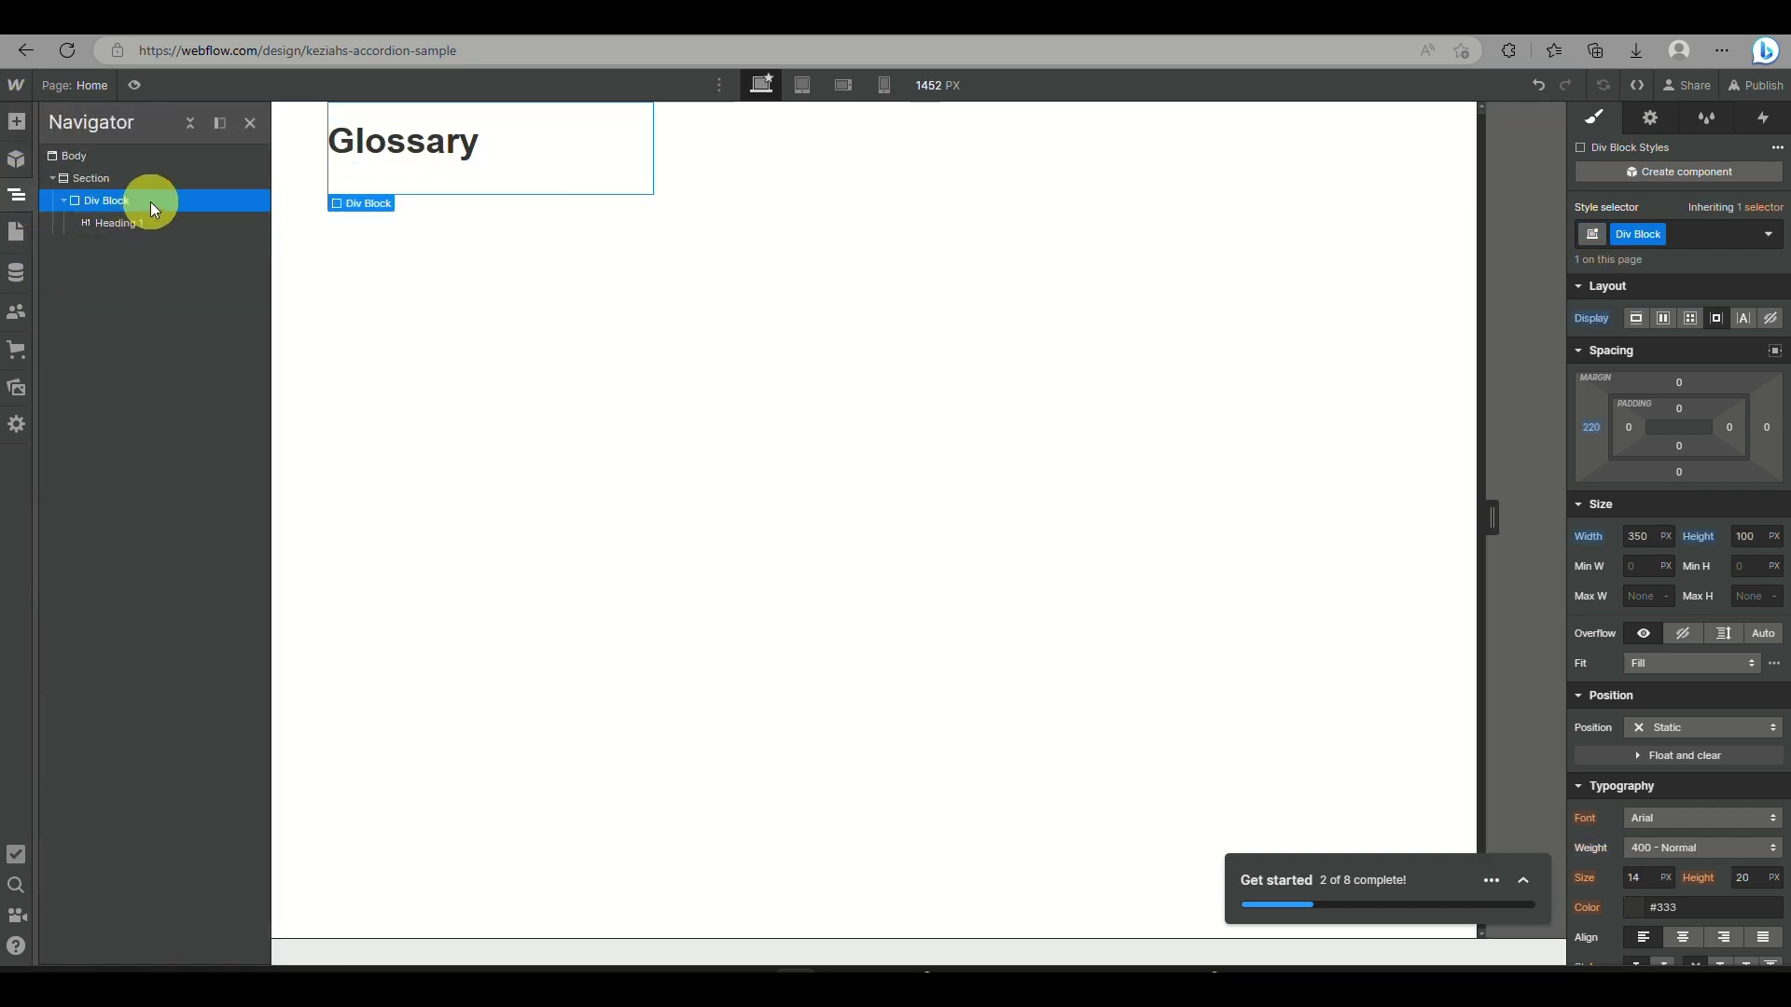
pyautogui.click(17, 119)
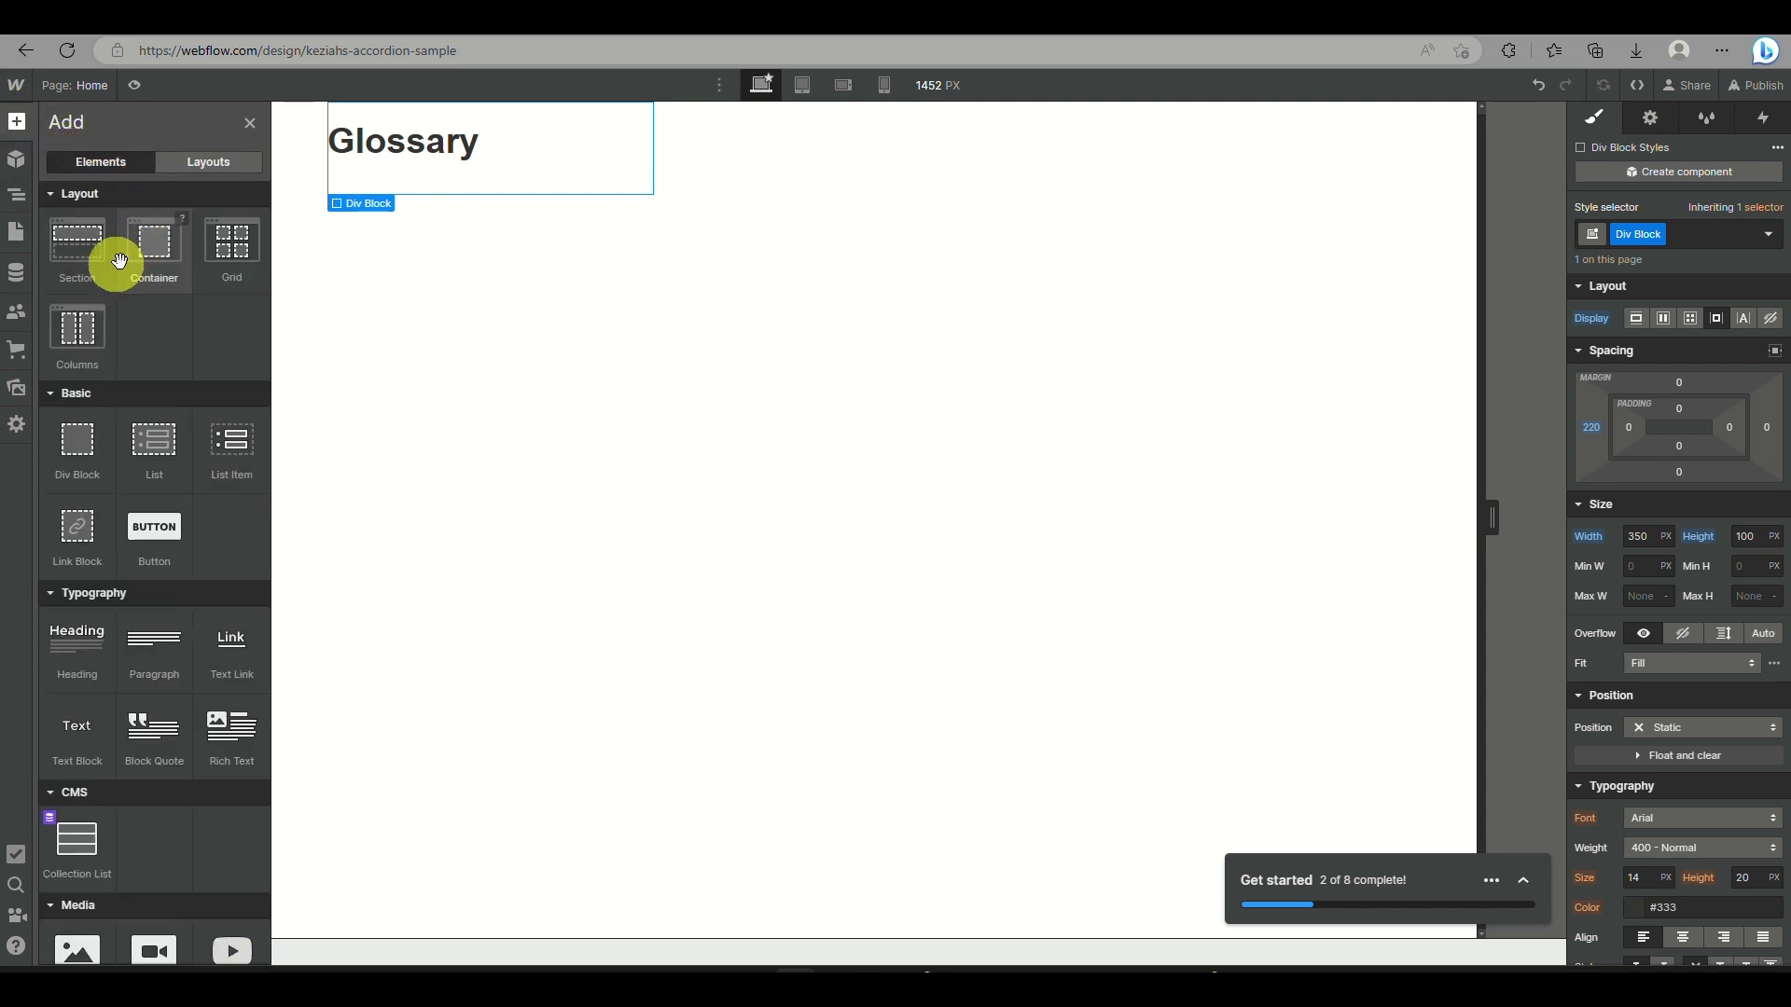
pyautogui.click(78, 451)
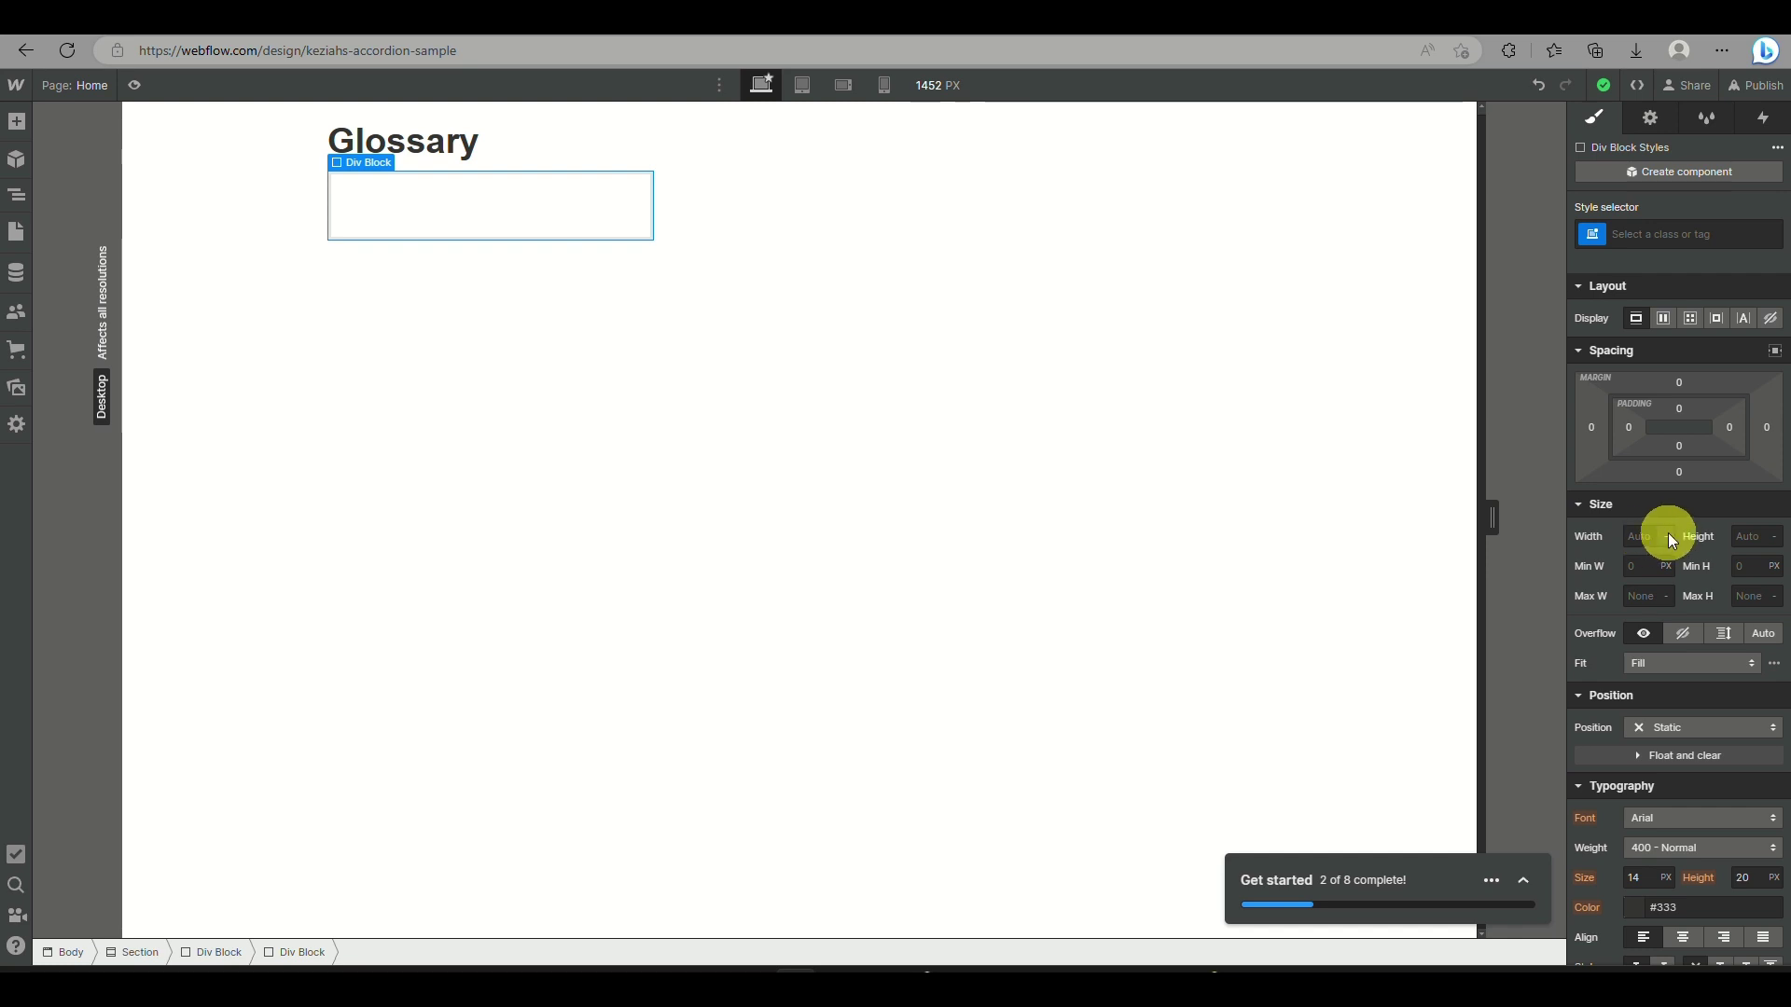
pyautogui.click(1641, 536)
pyautogui.press('Return')
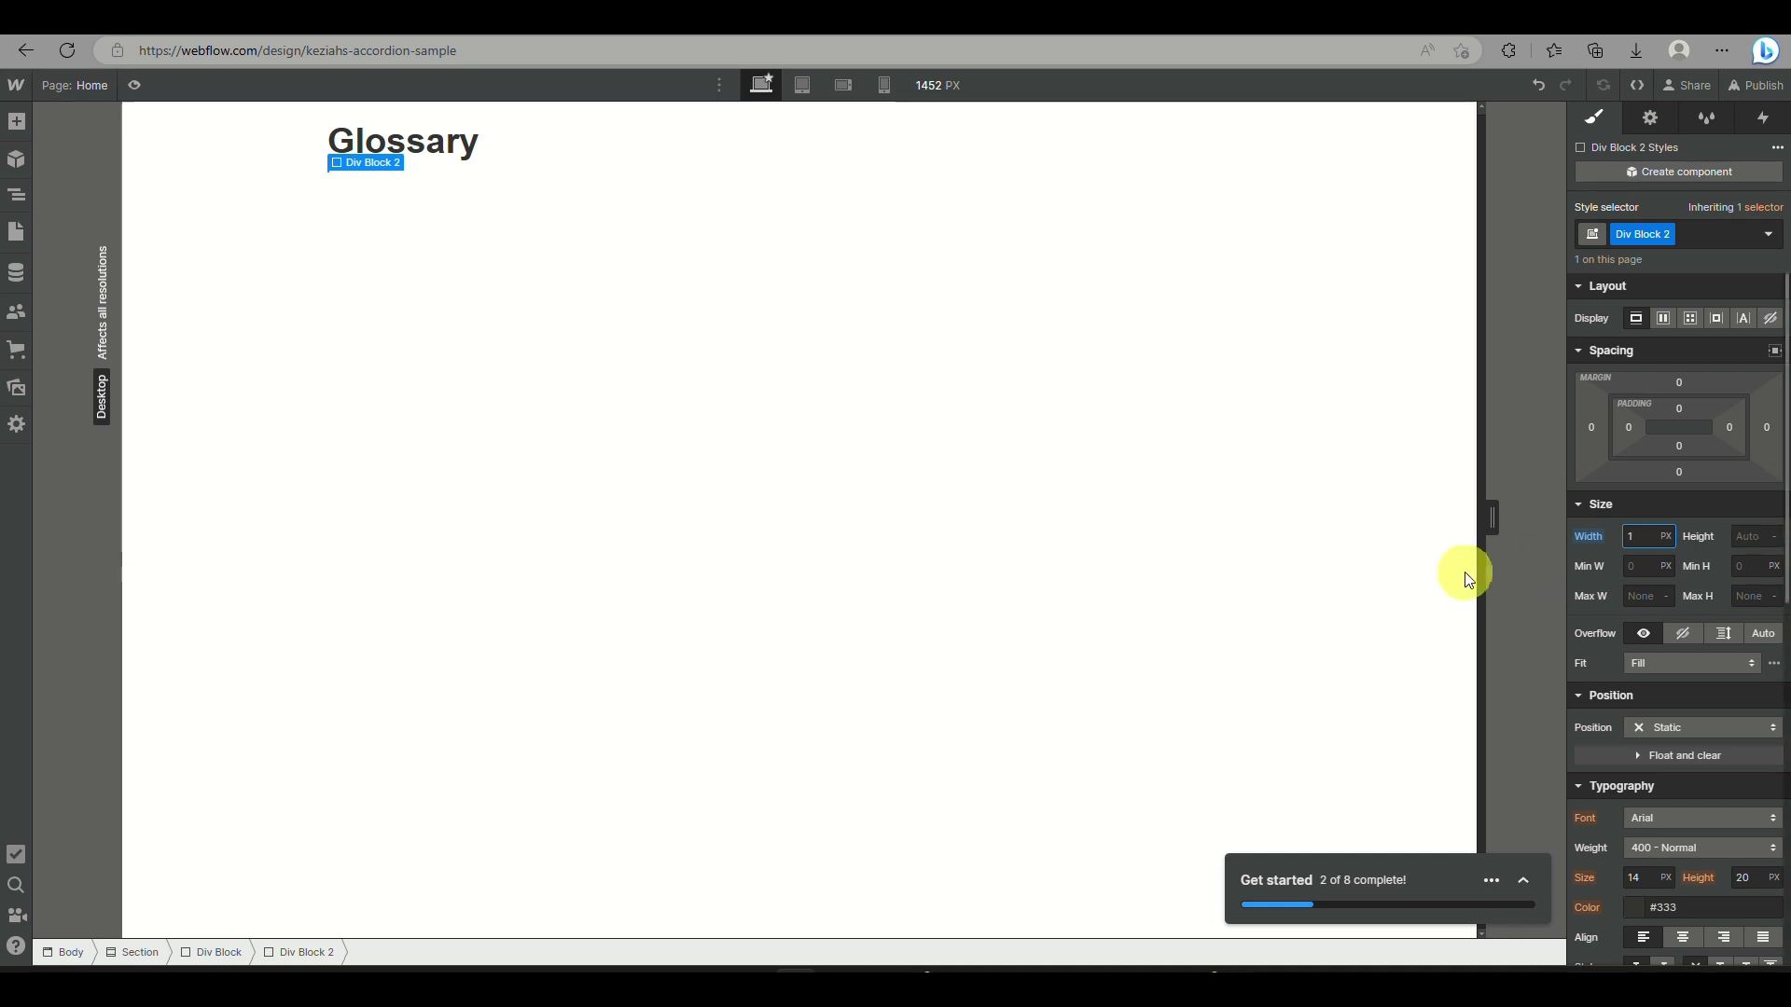
pyautogui.hotkey('ctrl', 'z')
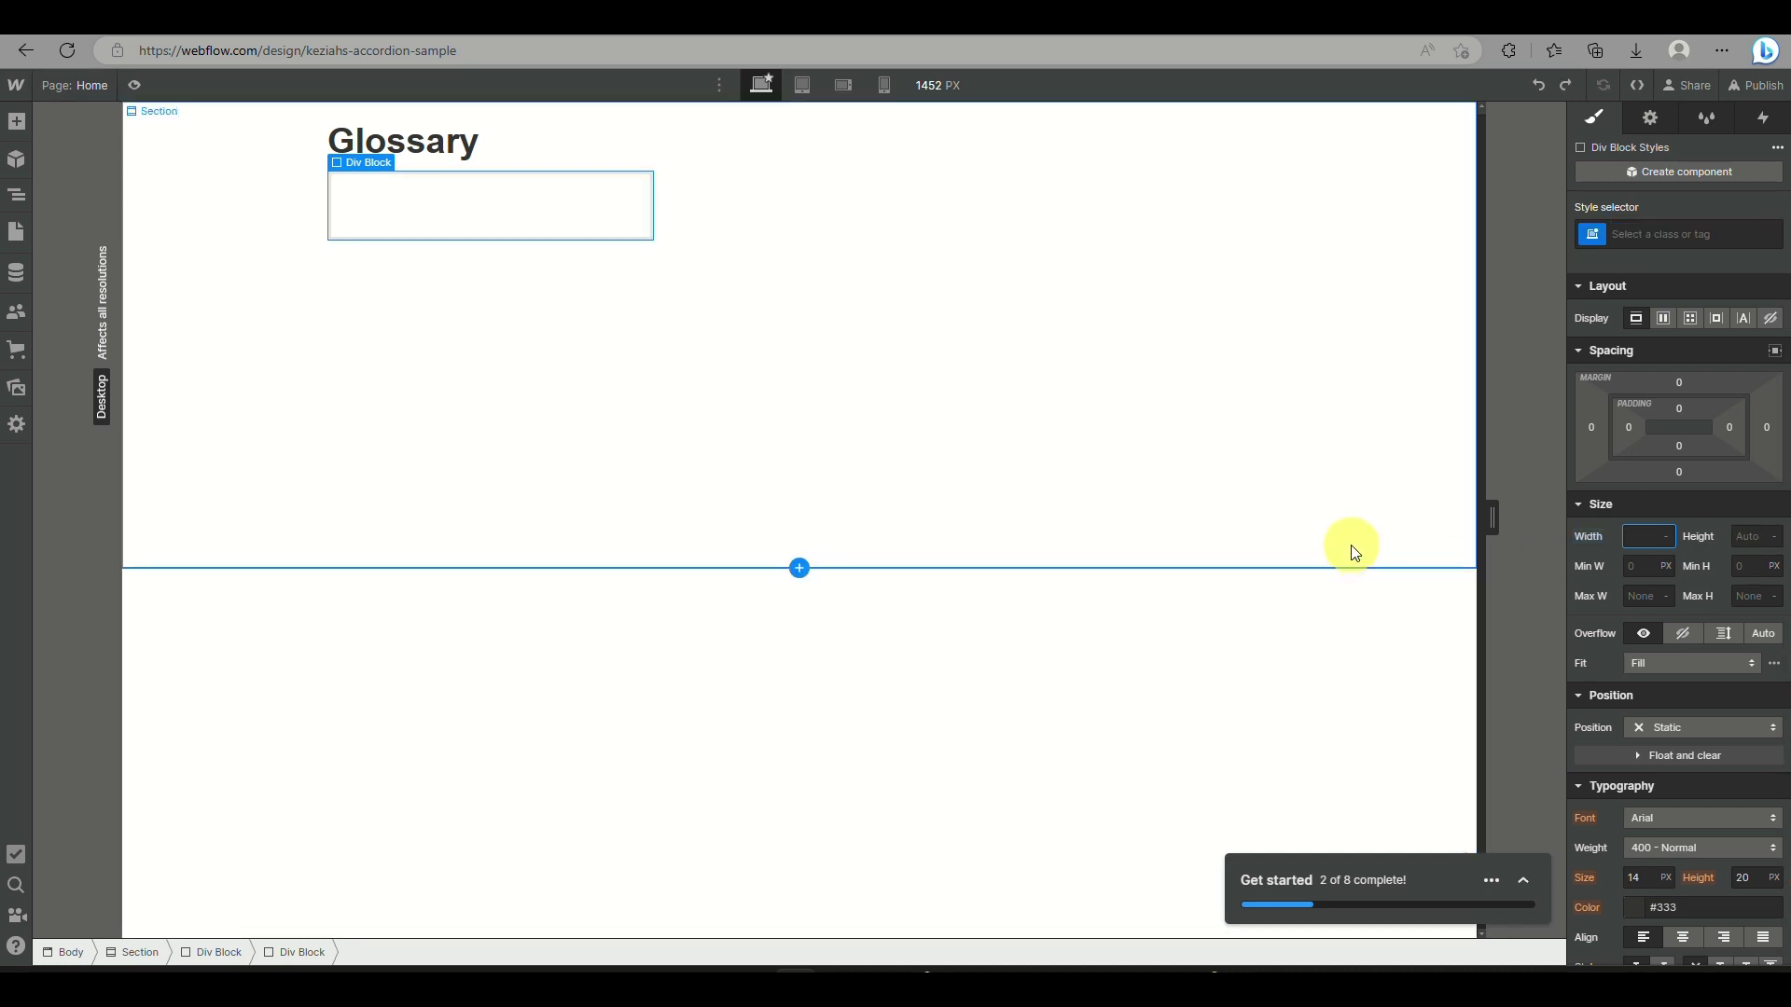
pyautogui.press('z')
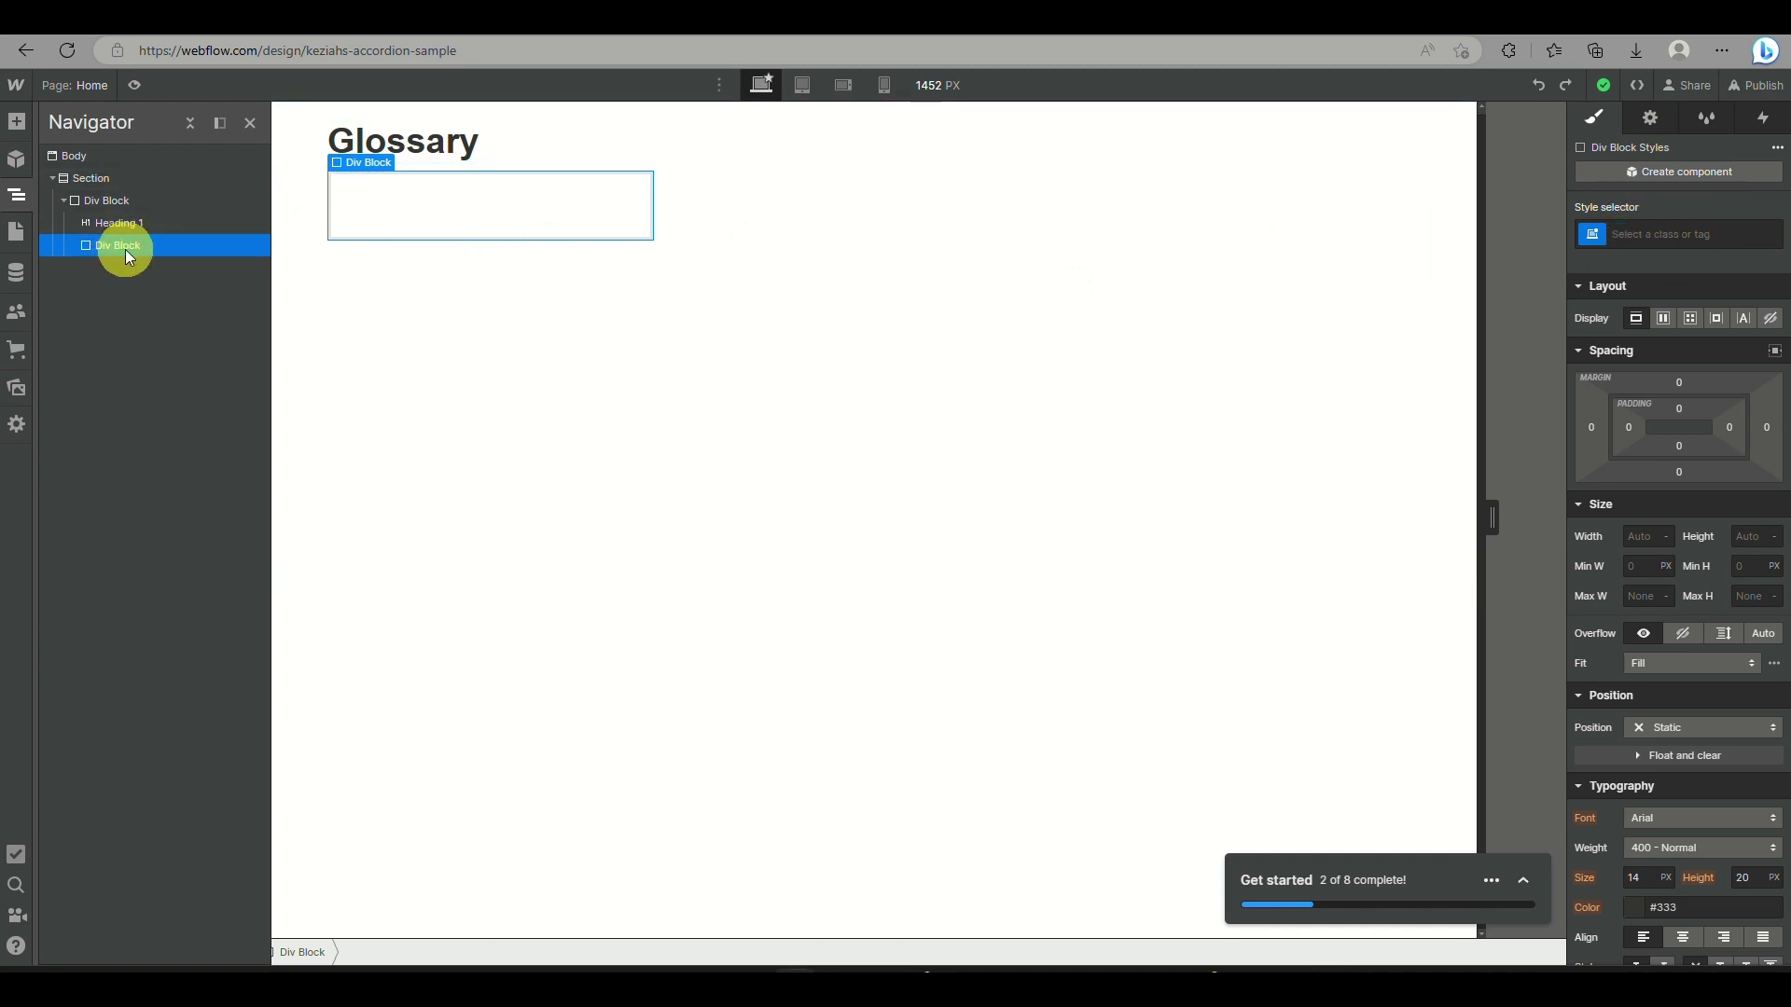
# - Create the class "accordion cover" for the div block beneath the heading
pyautogui.click(1655, 231)
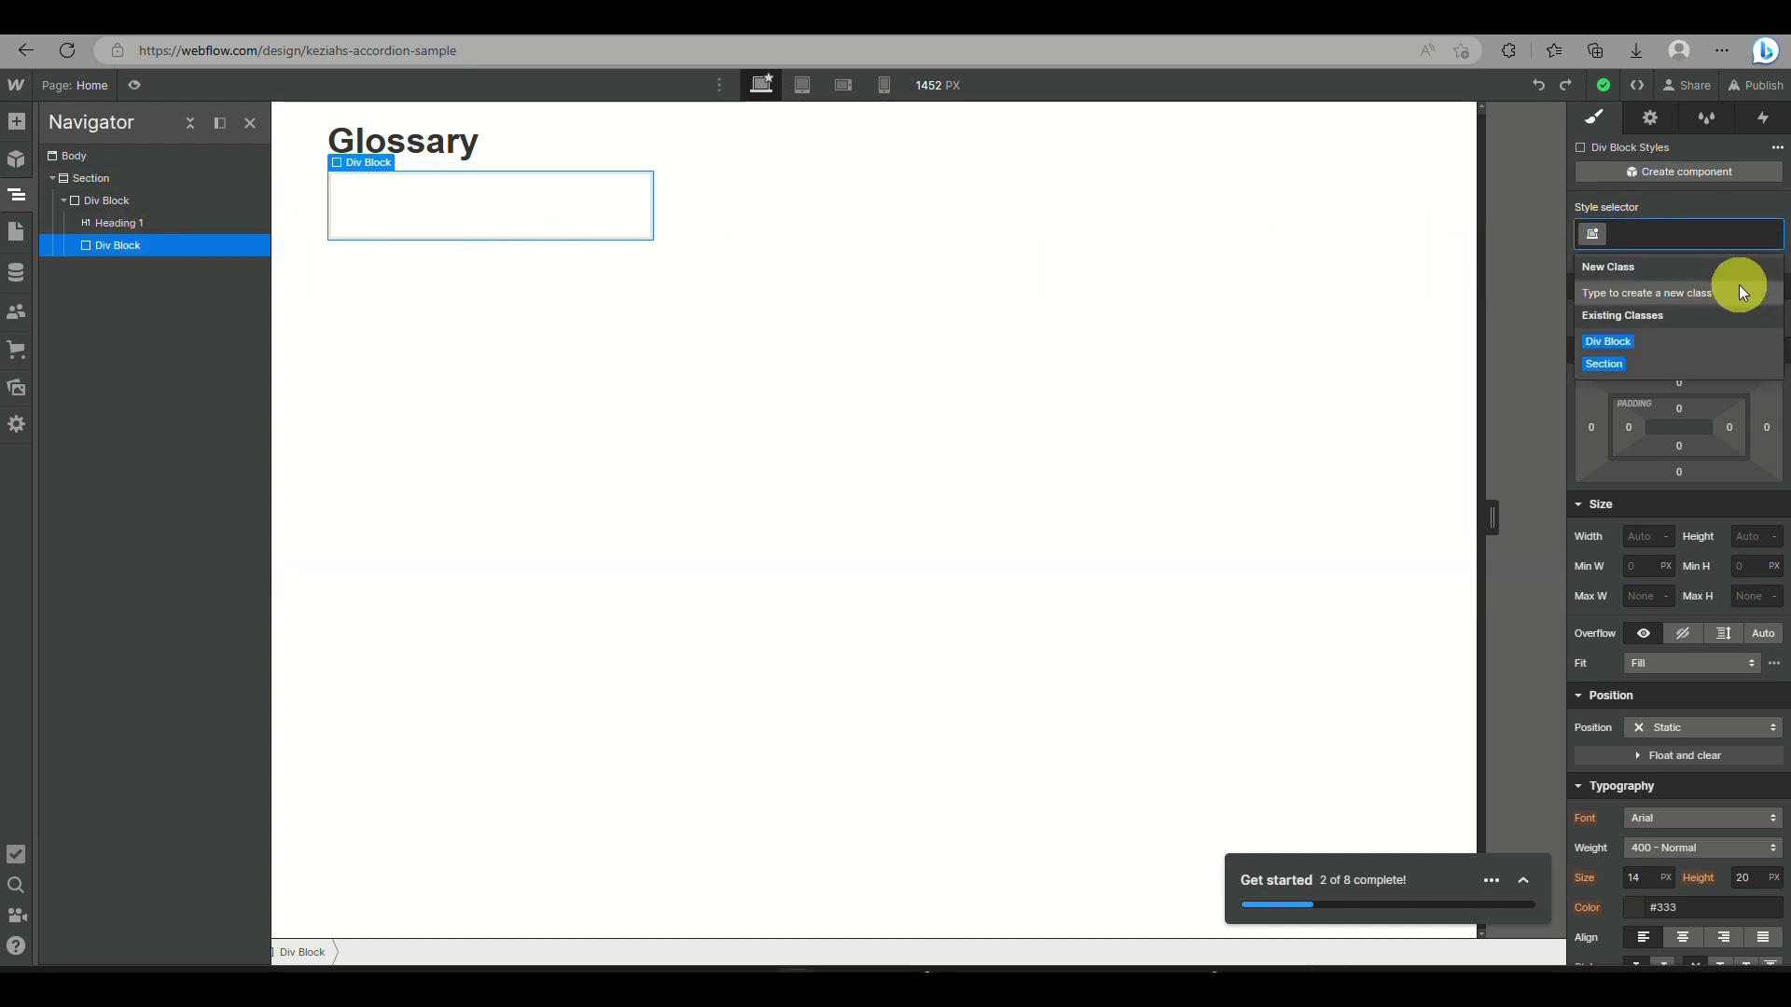
pyautogui.write('accor')
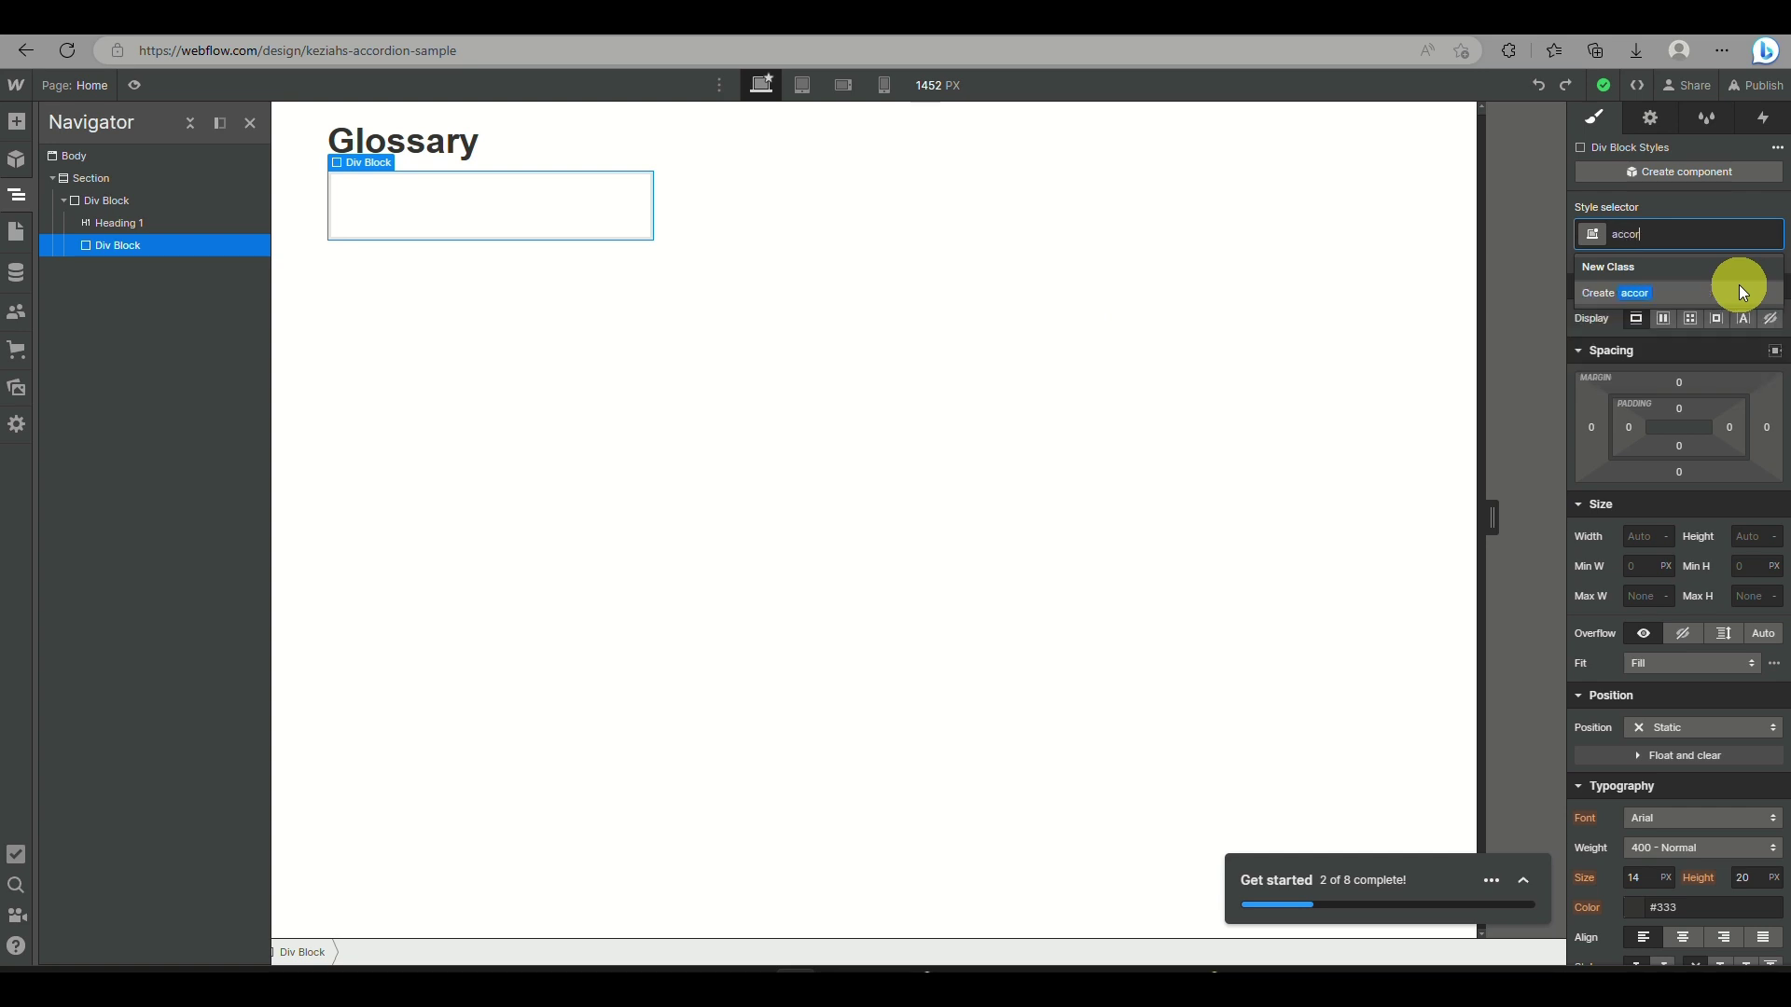
pyautogui.write('dion cover')
pyautogui.click(1738, 289)
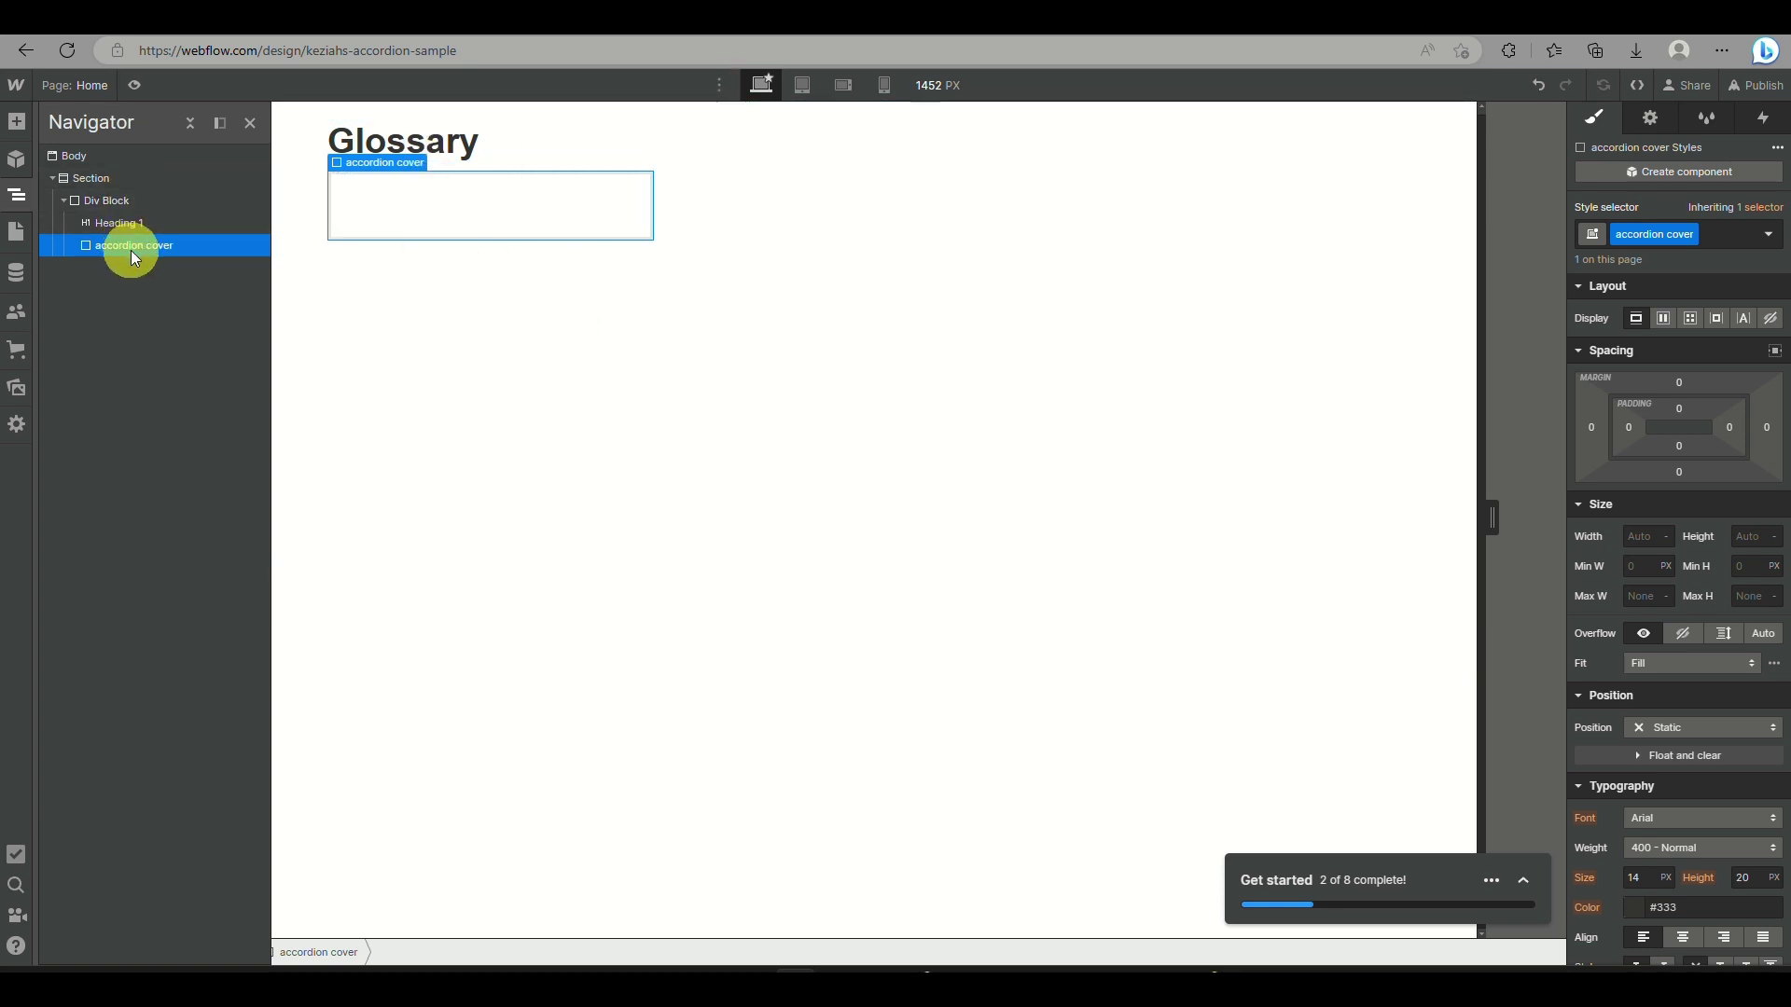
# - Add a div block inside accordion cover and expand accordion cover in the element tree
pyautogui.click(19, 123)
pyautogui.click(79, 449)
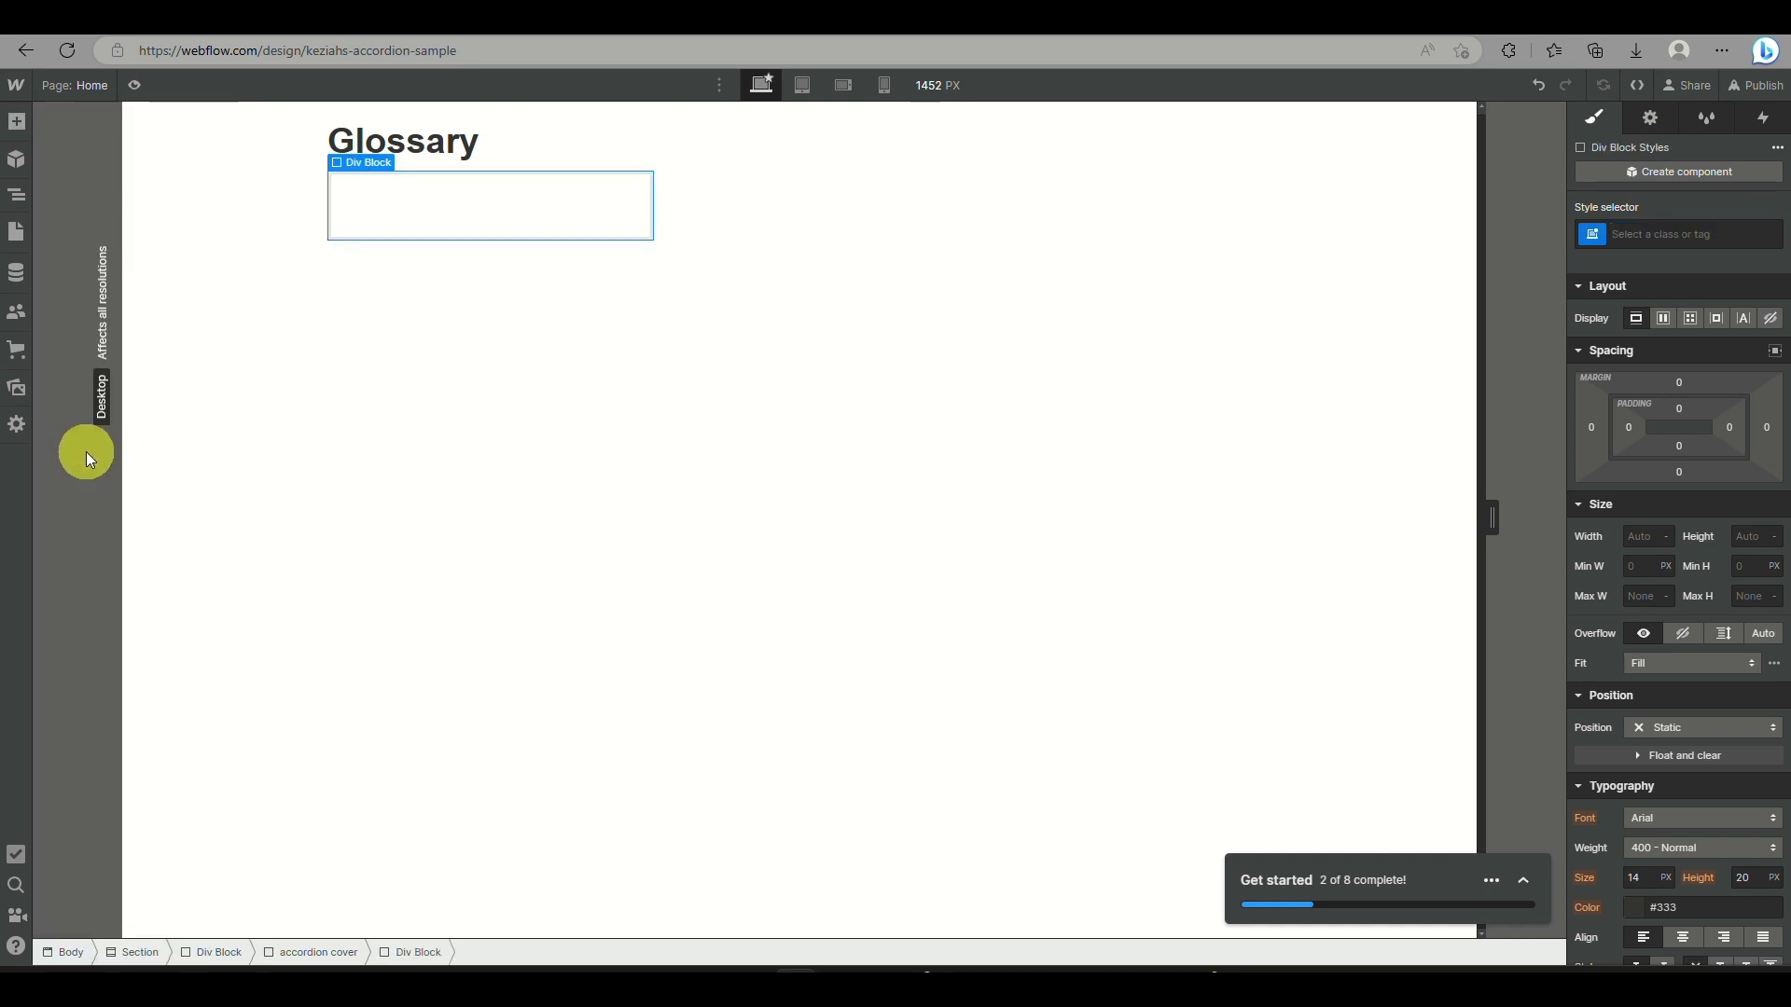
pyautogui.click(12, 201)
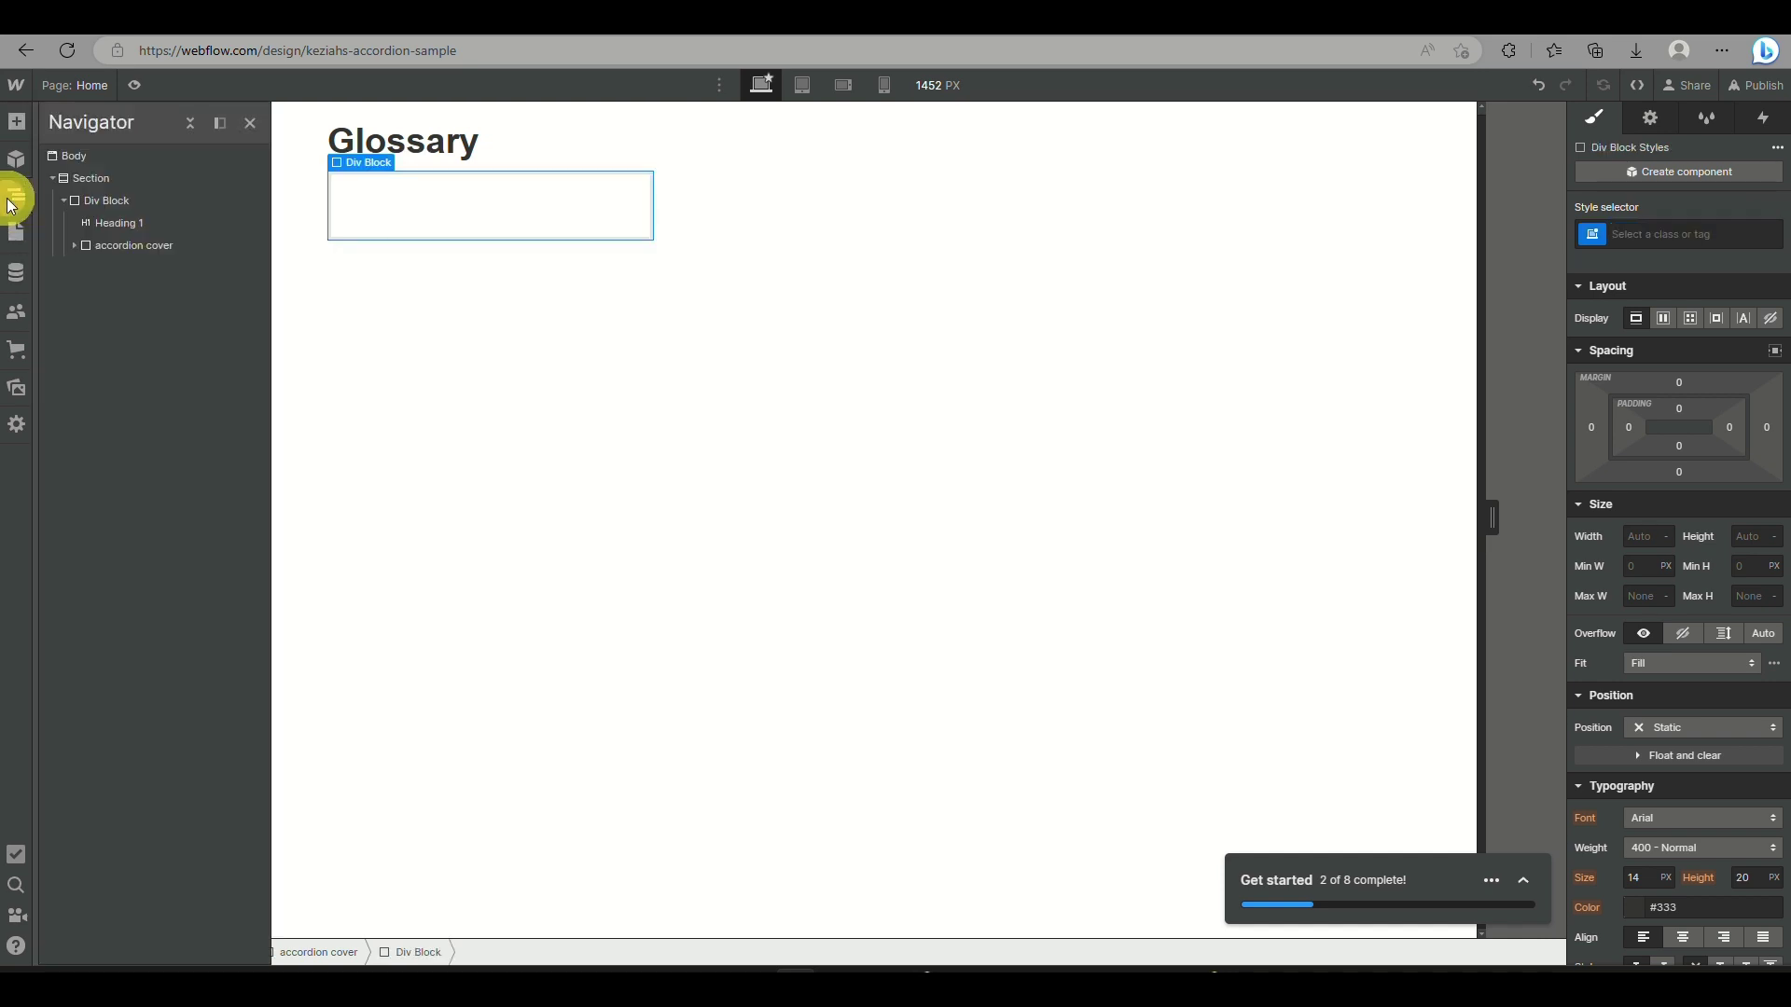
pyautogui.click(75, 245)
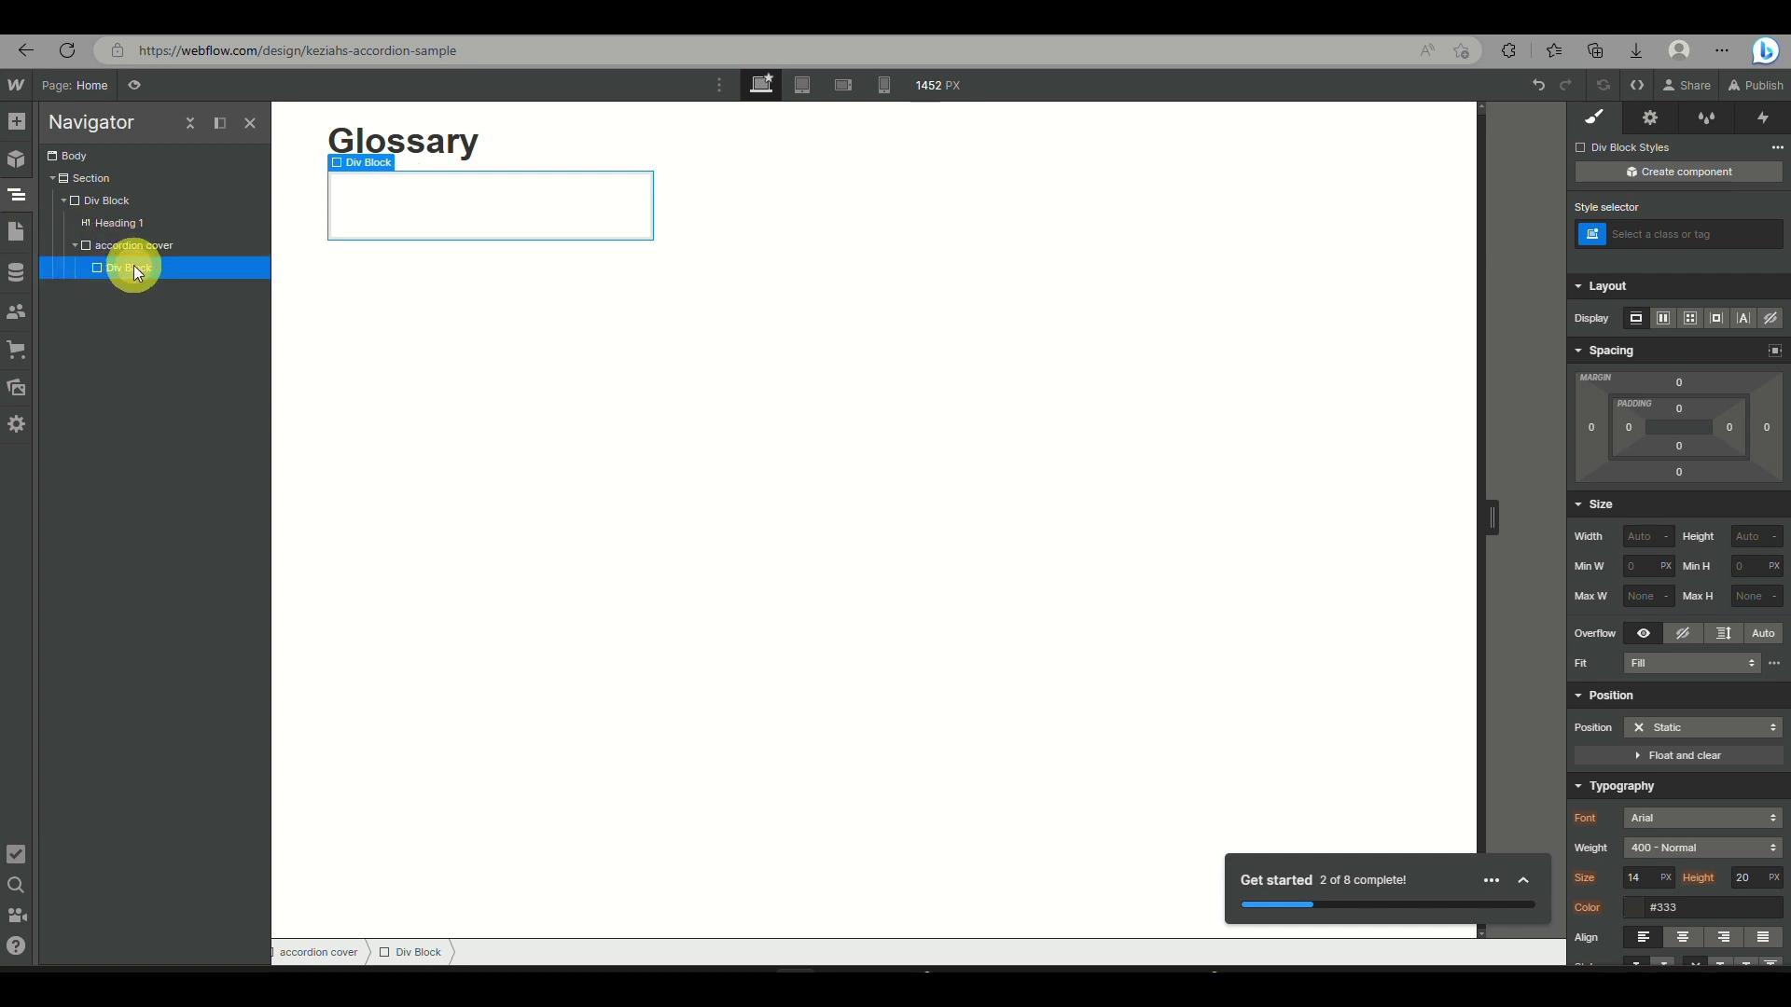
# - Create the class "accordion title" for the div block inside accordion cover
pyautogui.click(1680, 231)
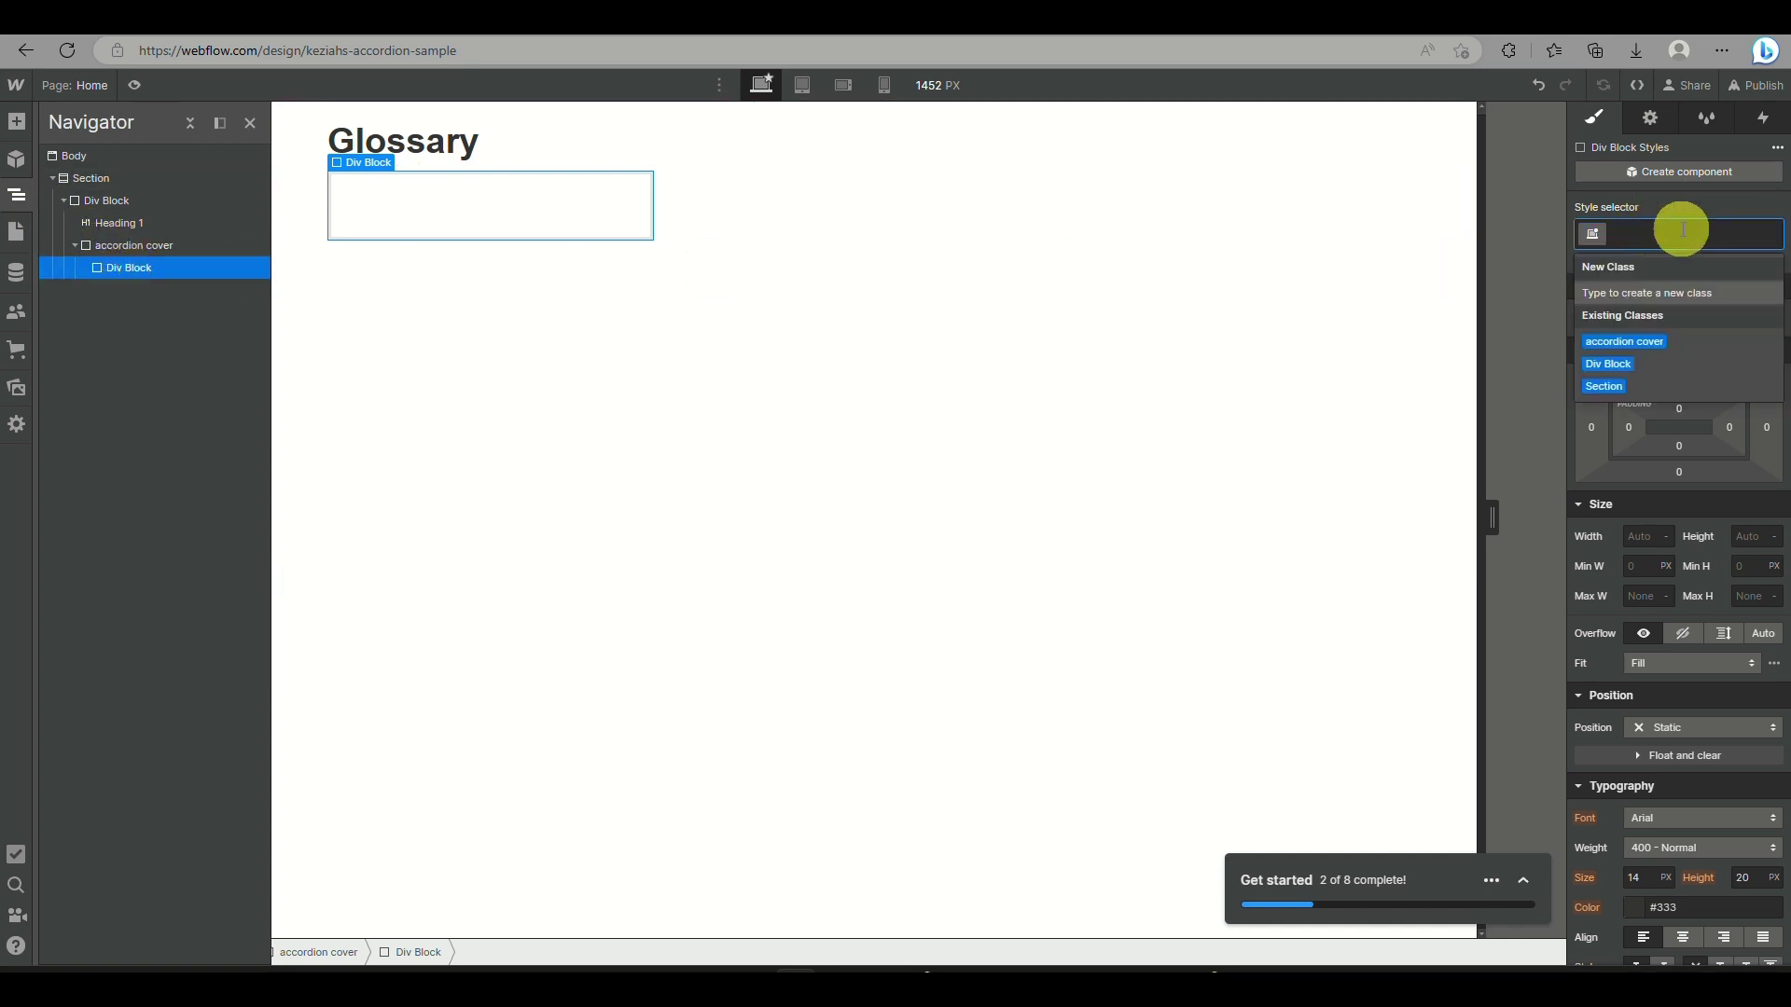
pyautogui.write('accor')
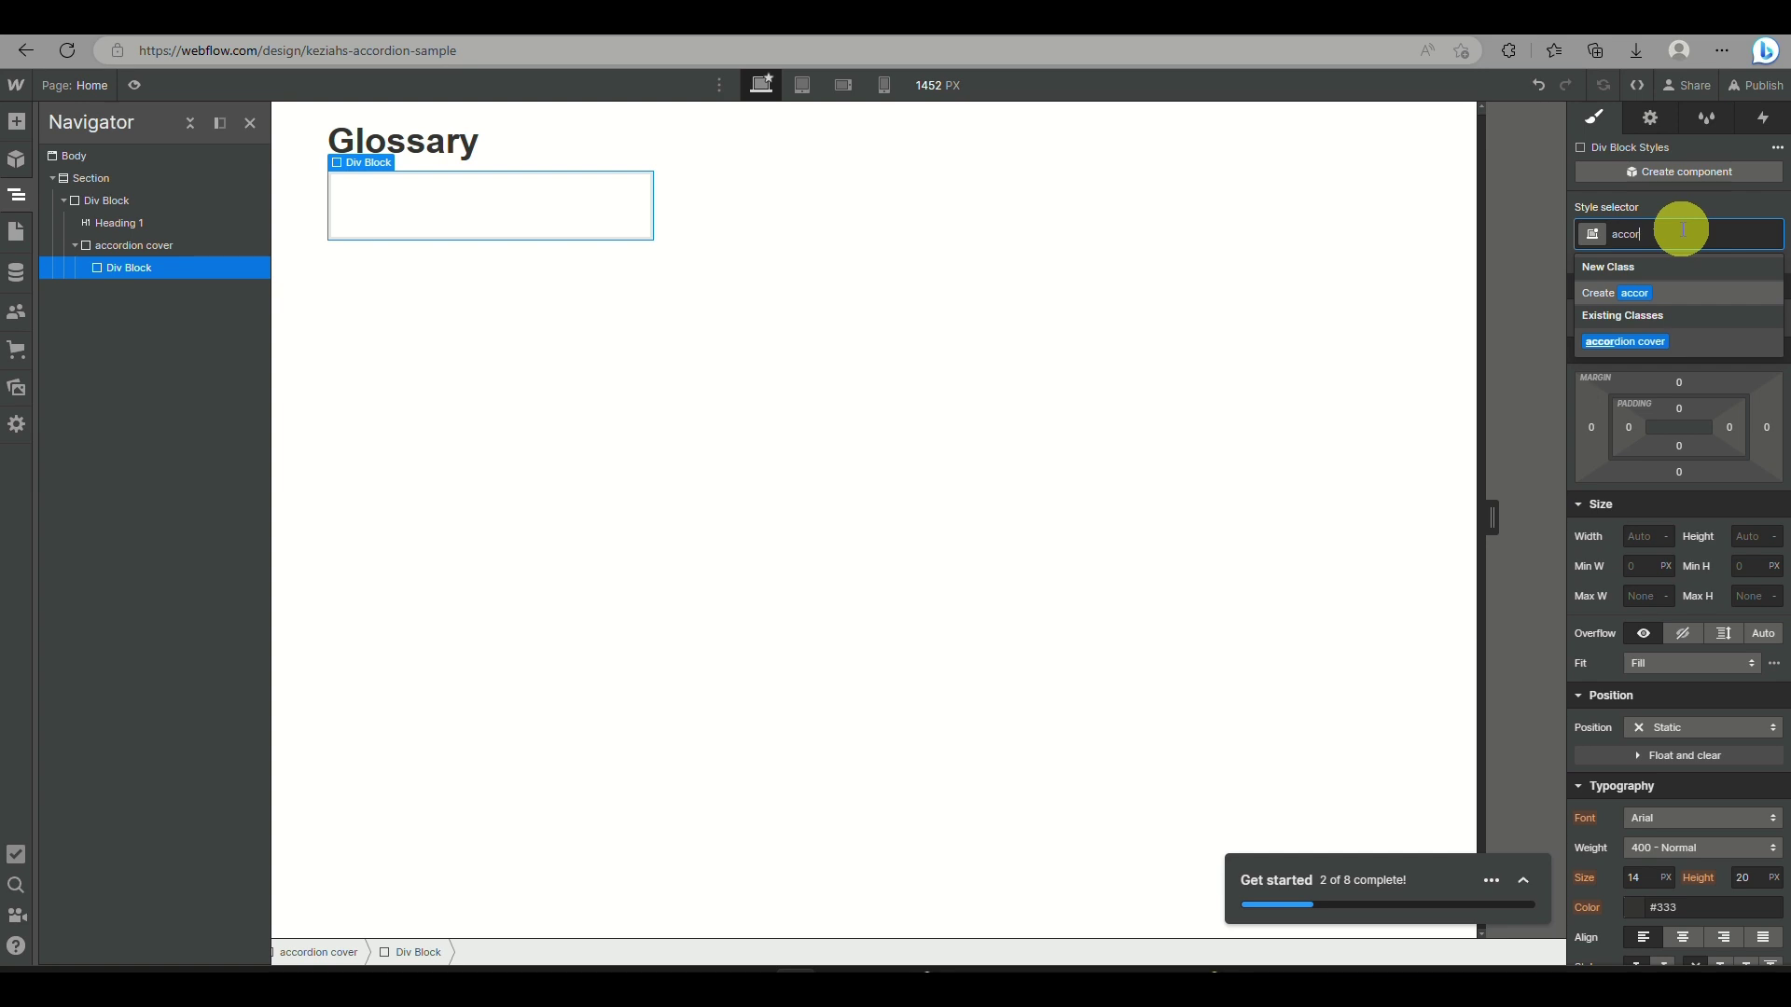
pyautogui.write('dion ')
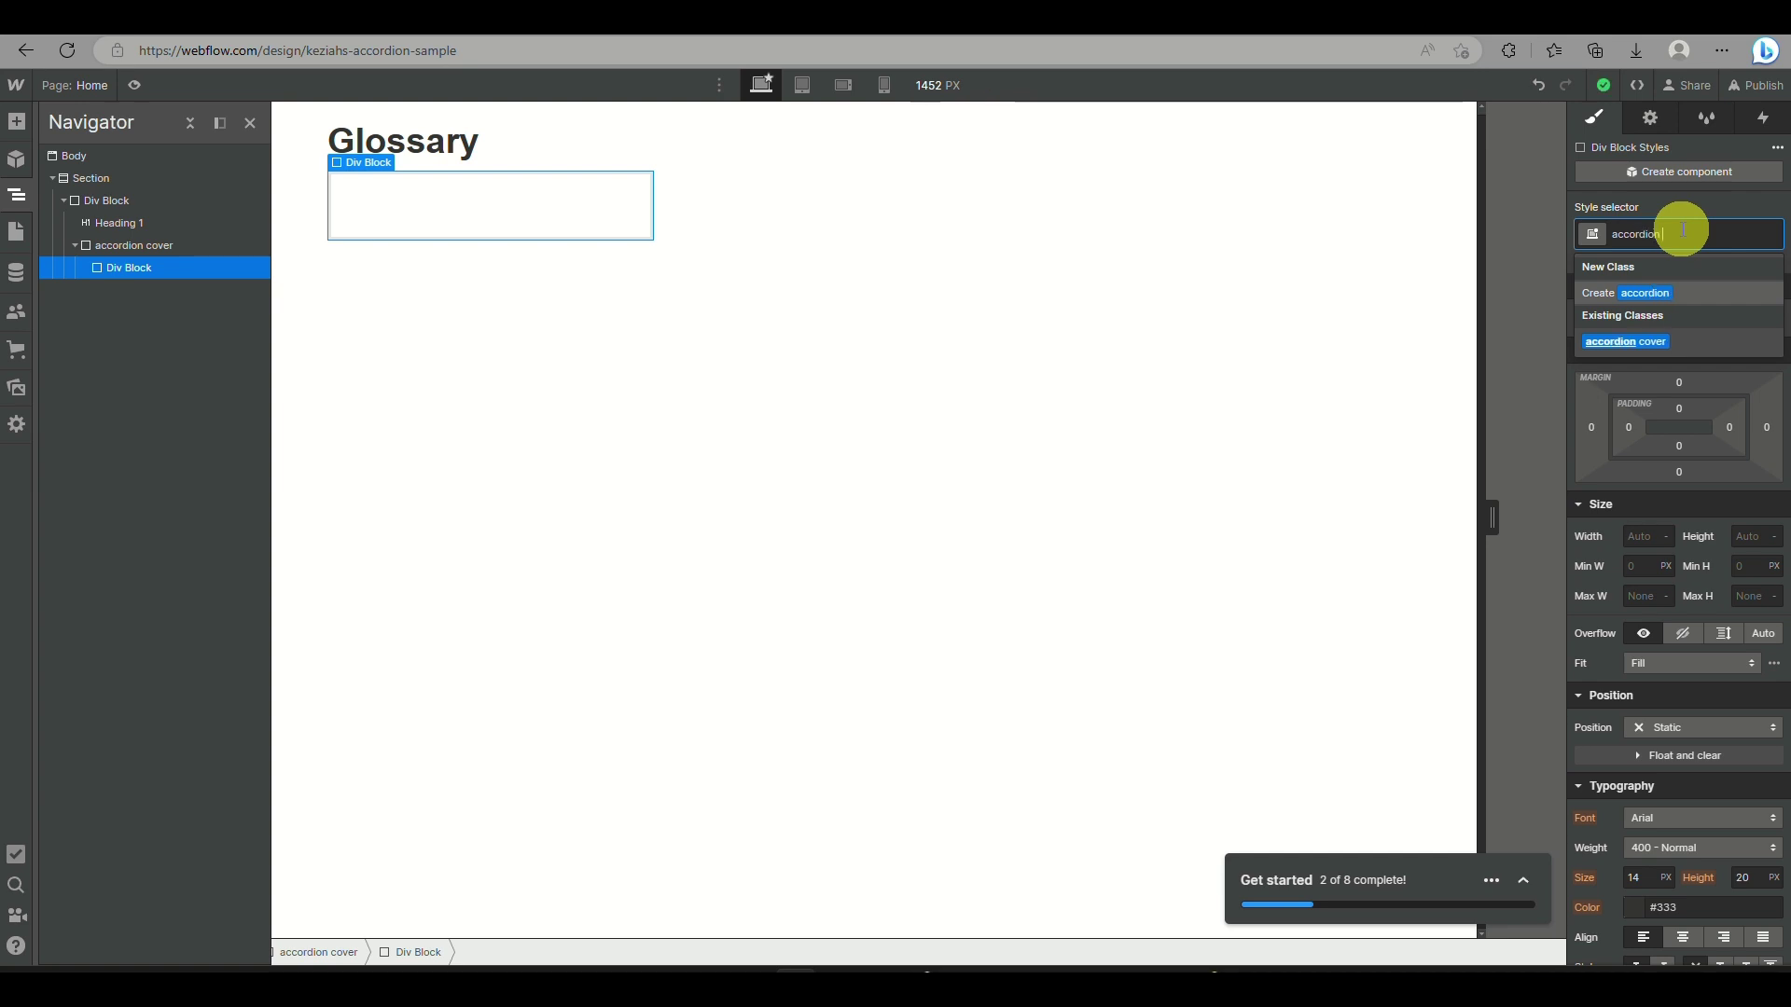
pyautogui.write('title')
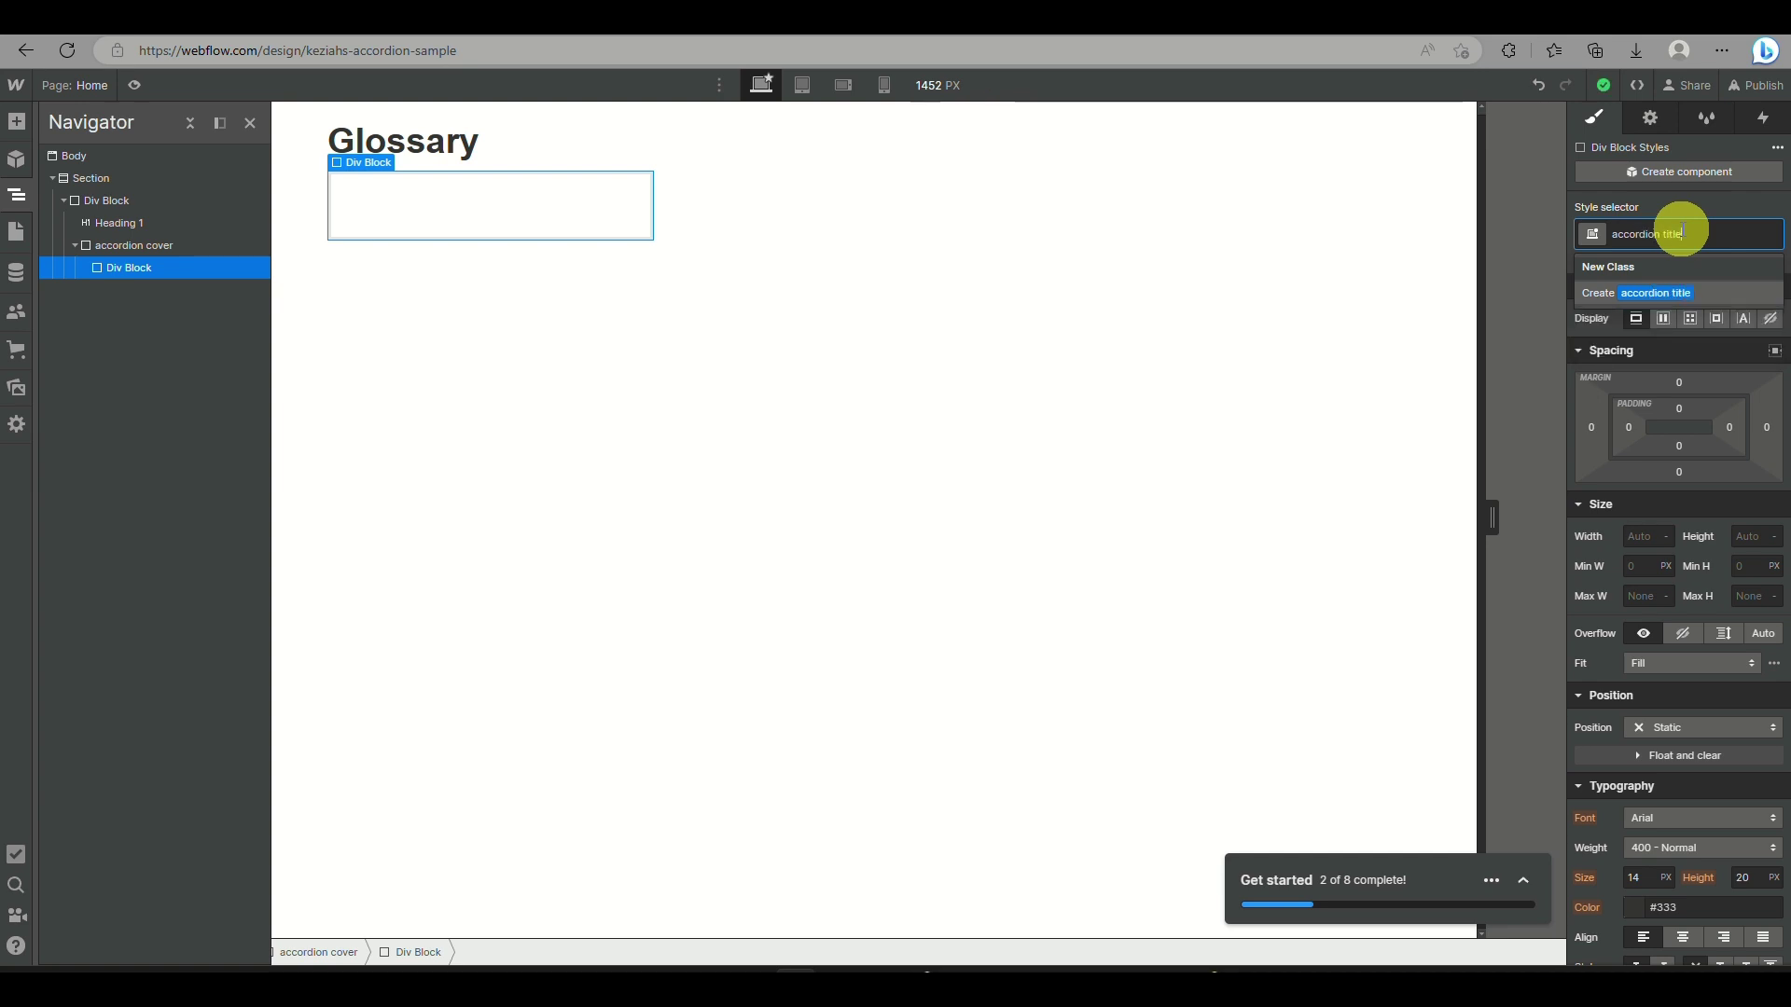
pyautogui.press('Return')
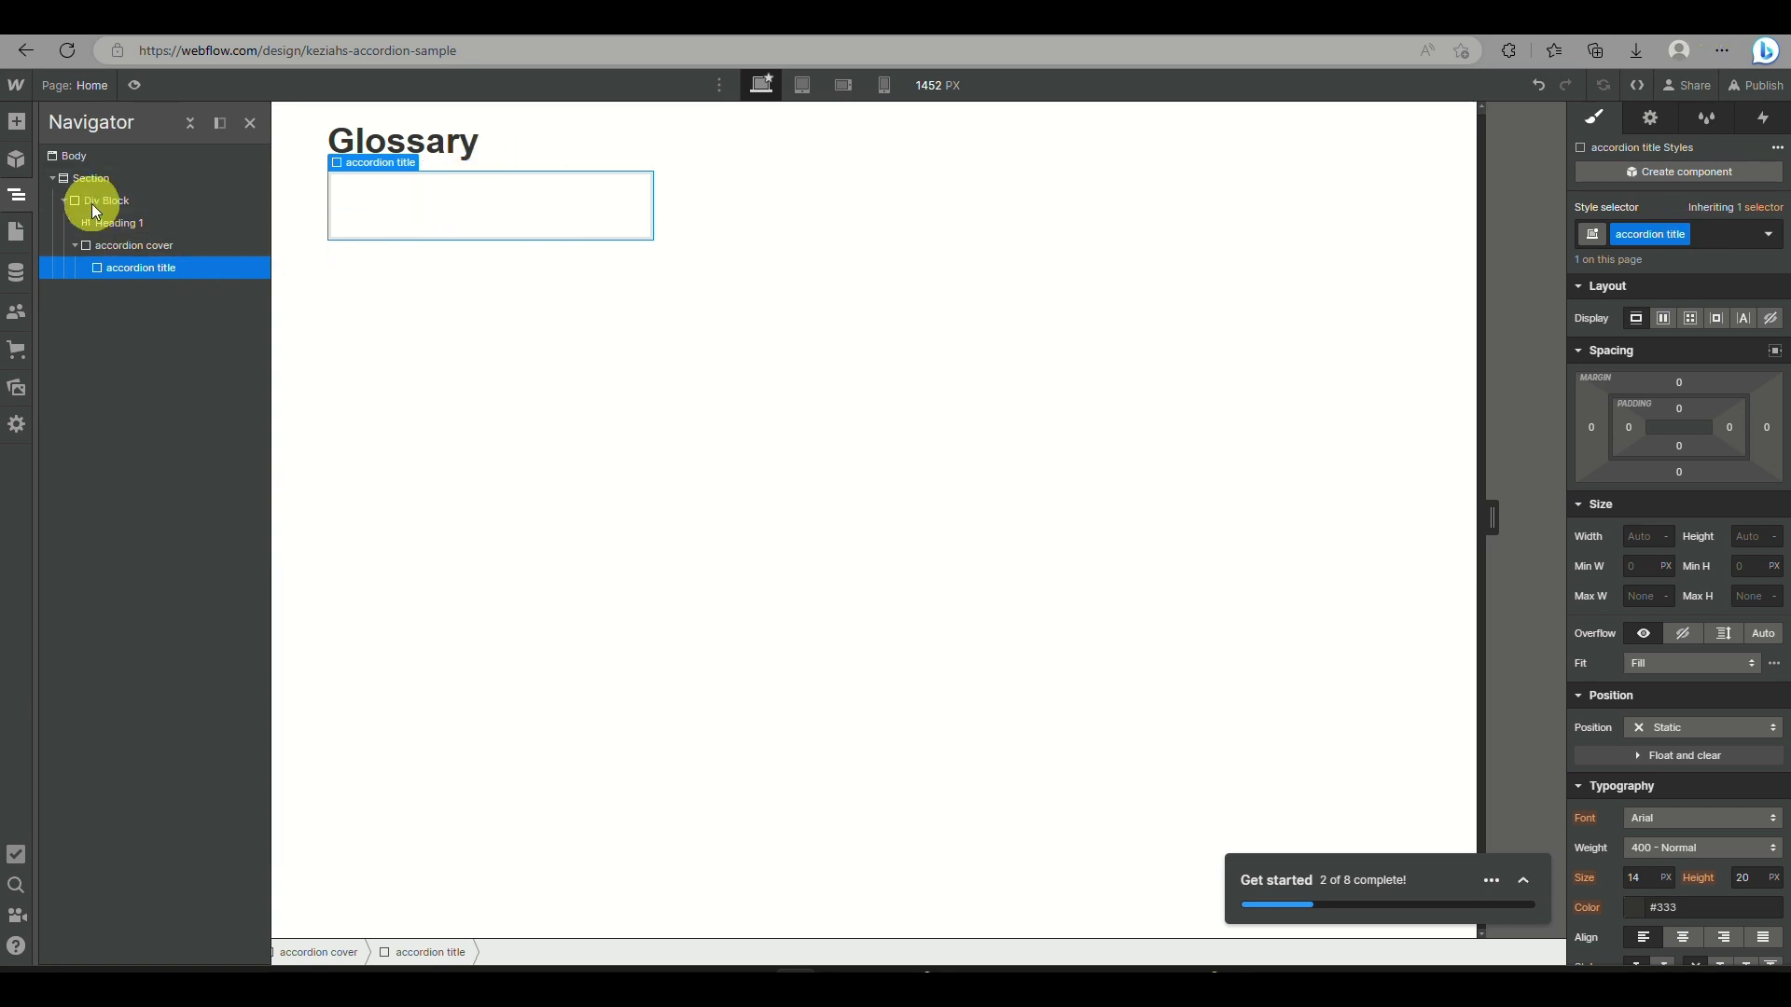
# - Add a text block inside the accordion title div block
pyautogui.click(137, 245)
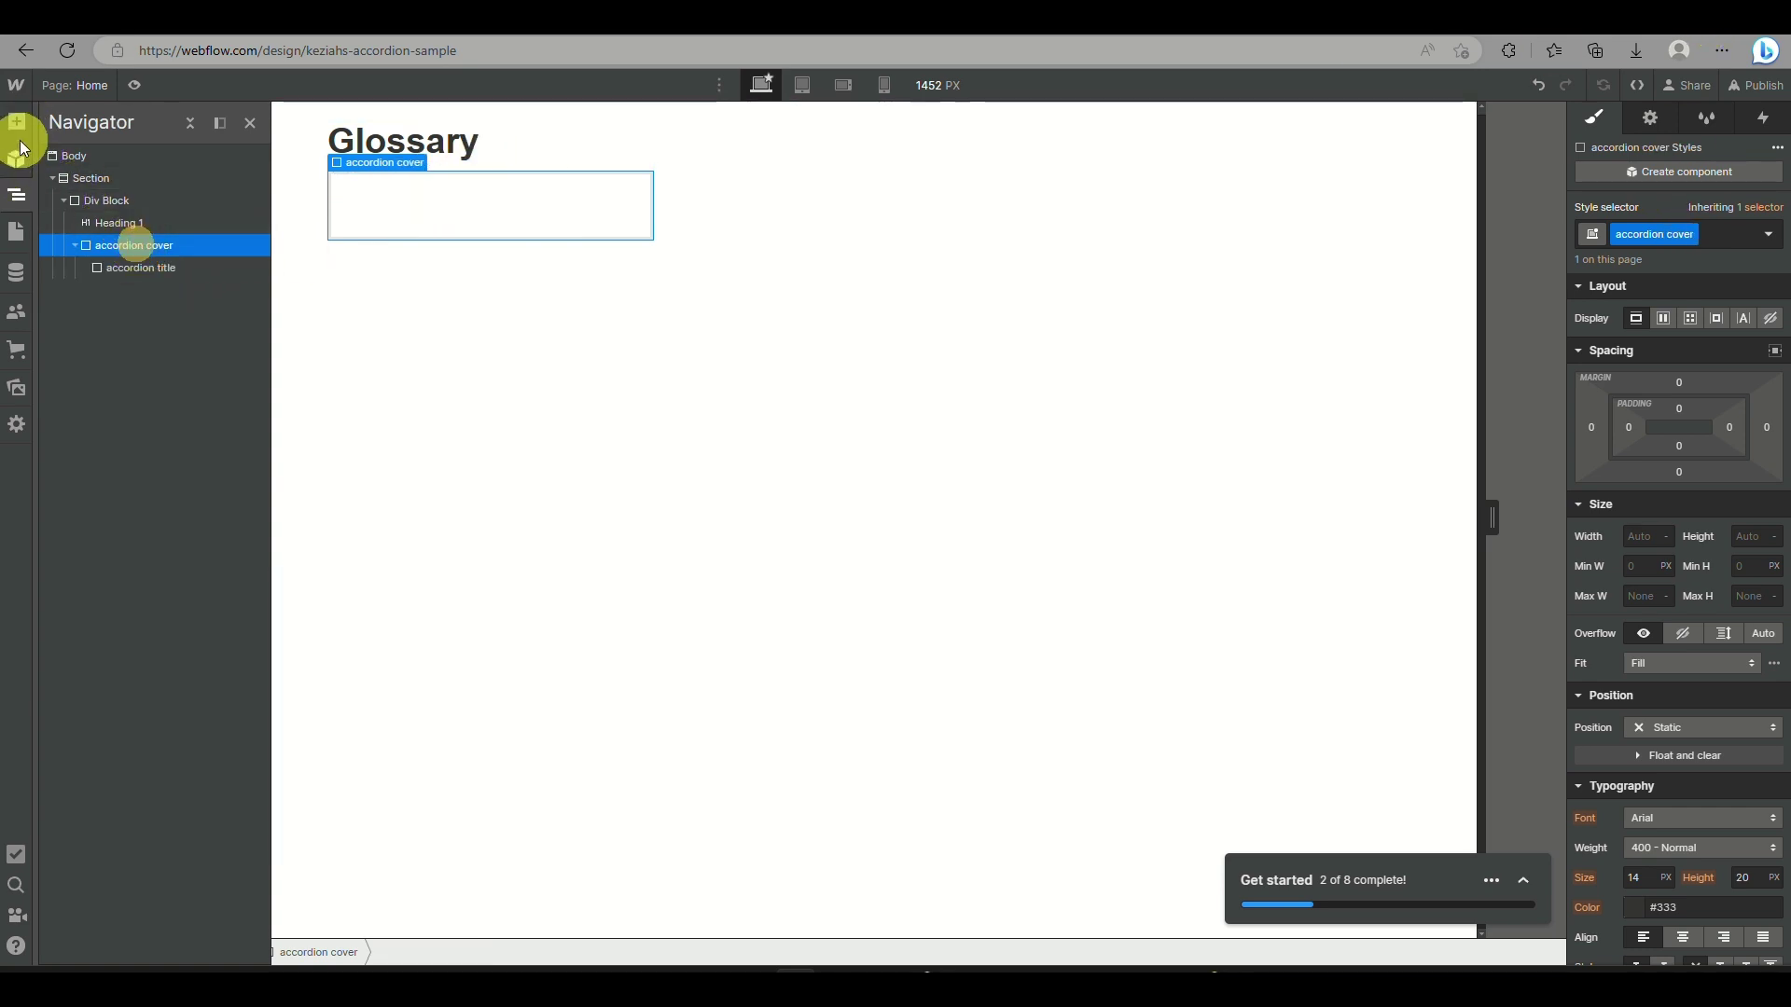
pyautogui.click(130, 266)
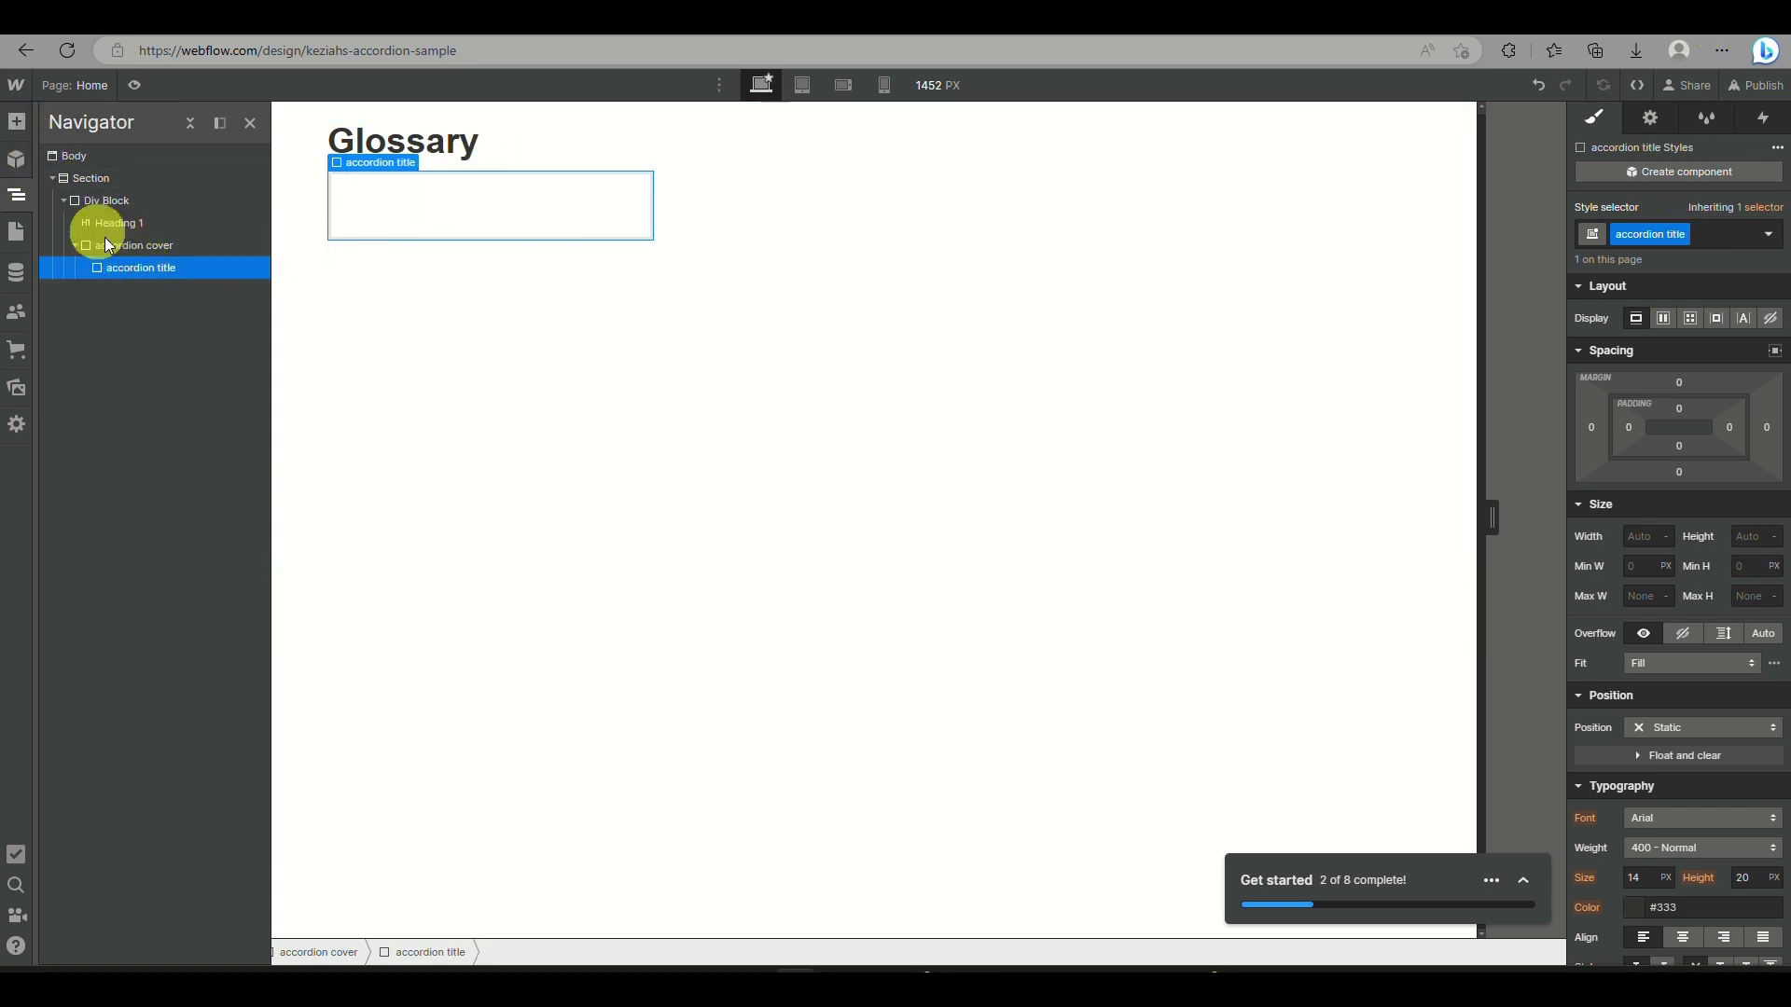
pyautogui.click(21, 129)
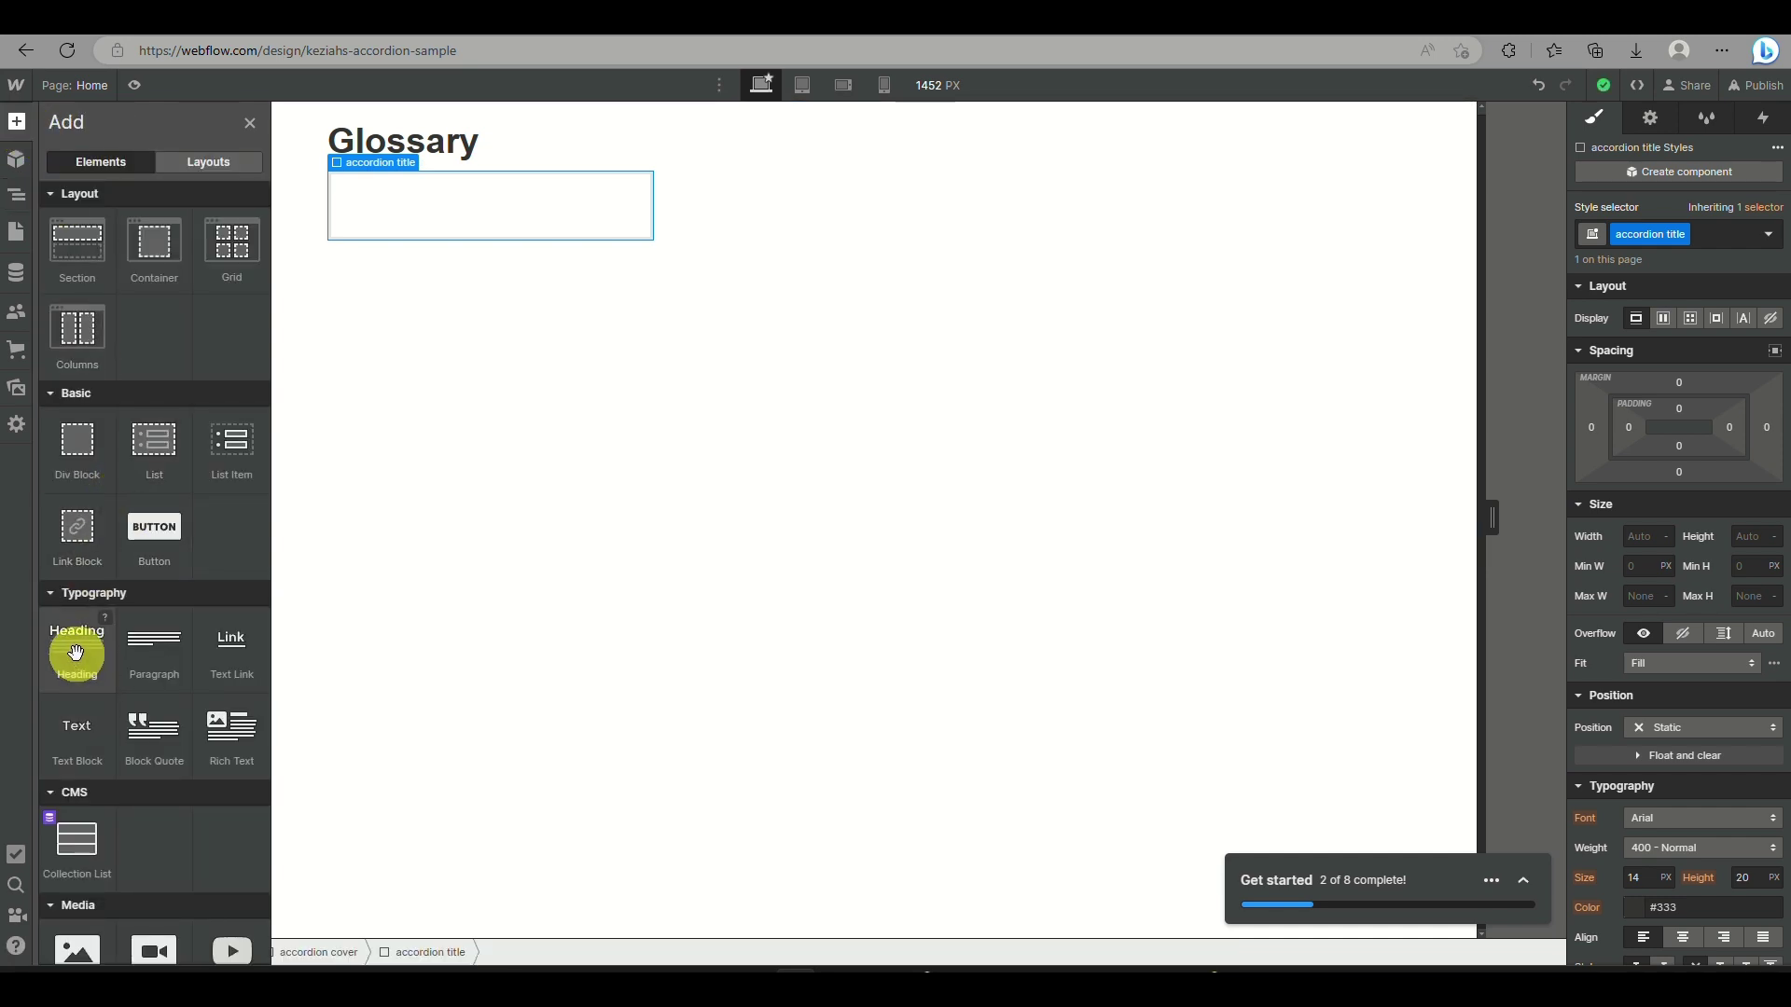
pyautogui.click(76, 735)
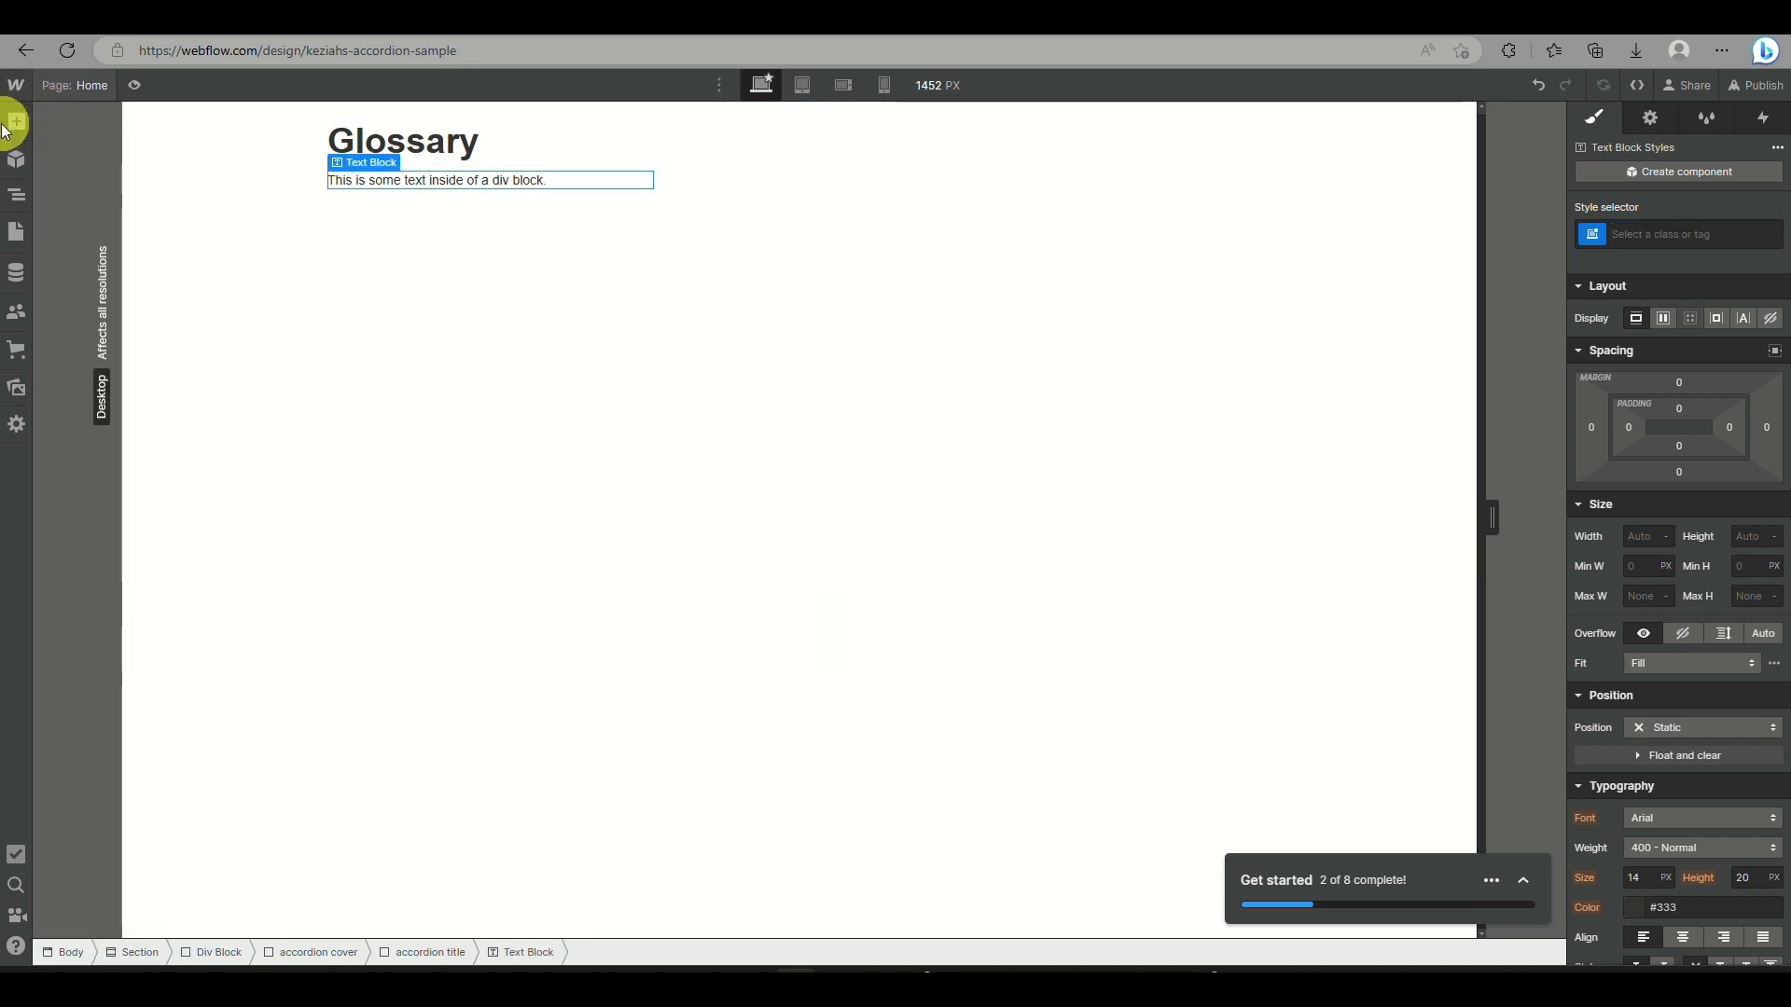
# - Try adding a paragraph directly inside accordion cover, beneath accordion title
pyautogui.click(14, 199)
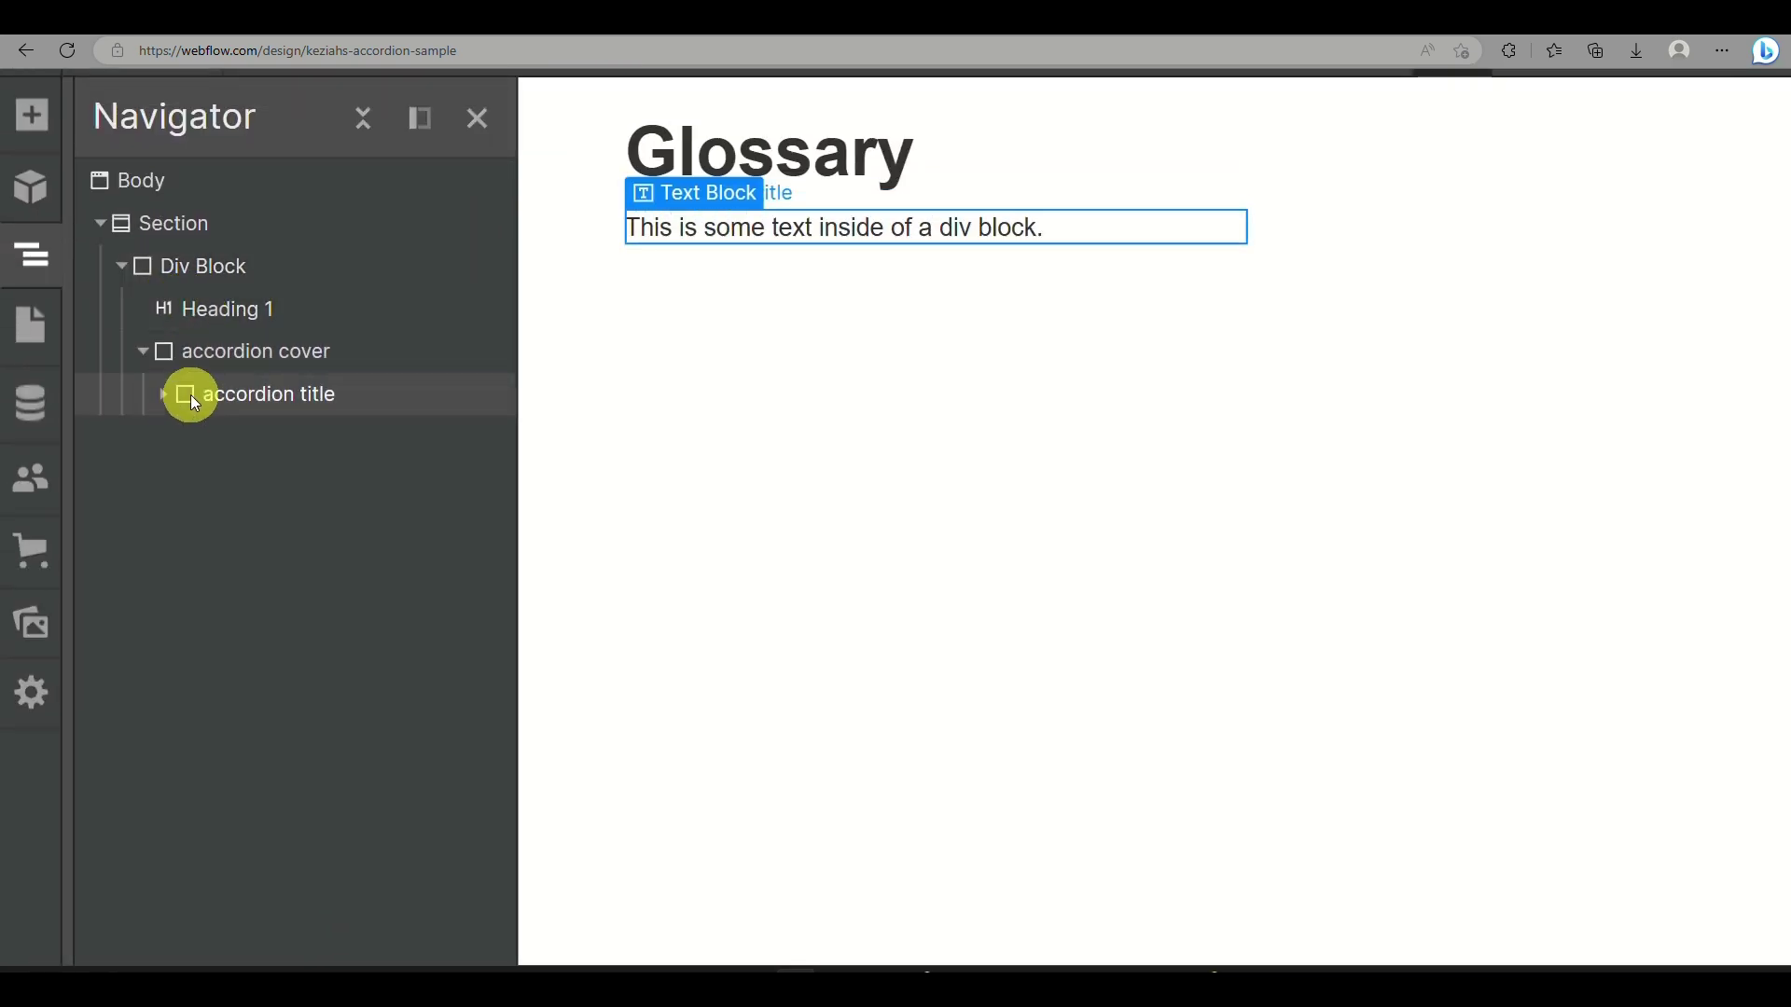
pyautogui.click(168, 360)
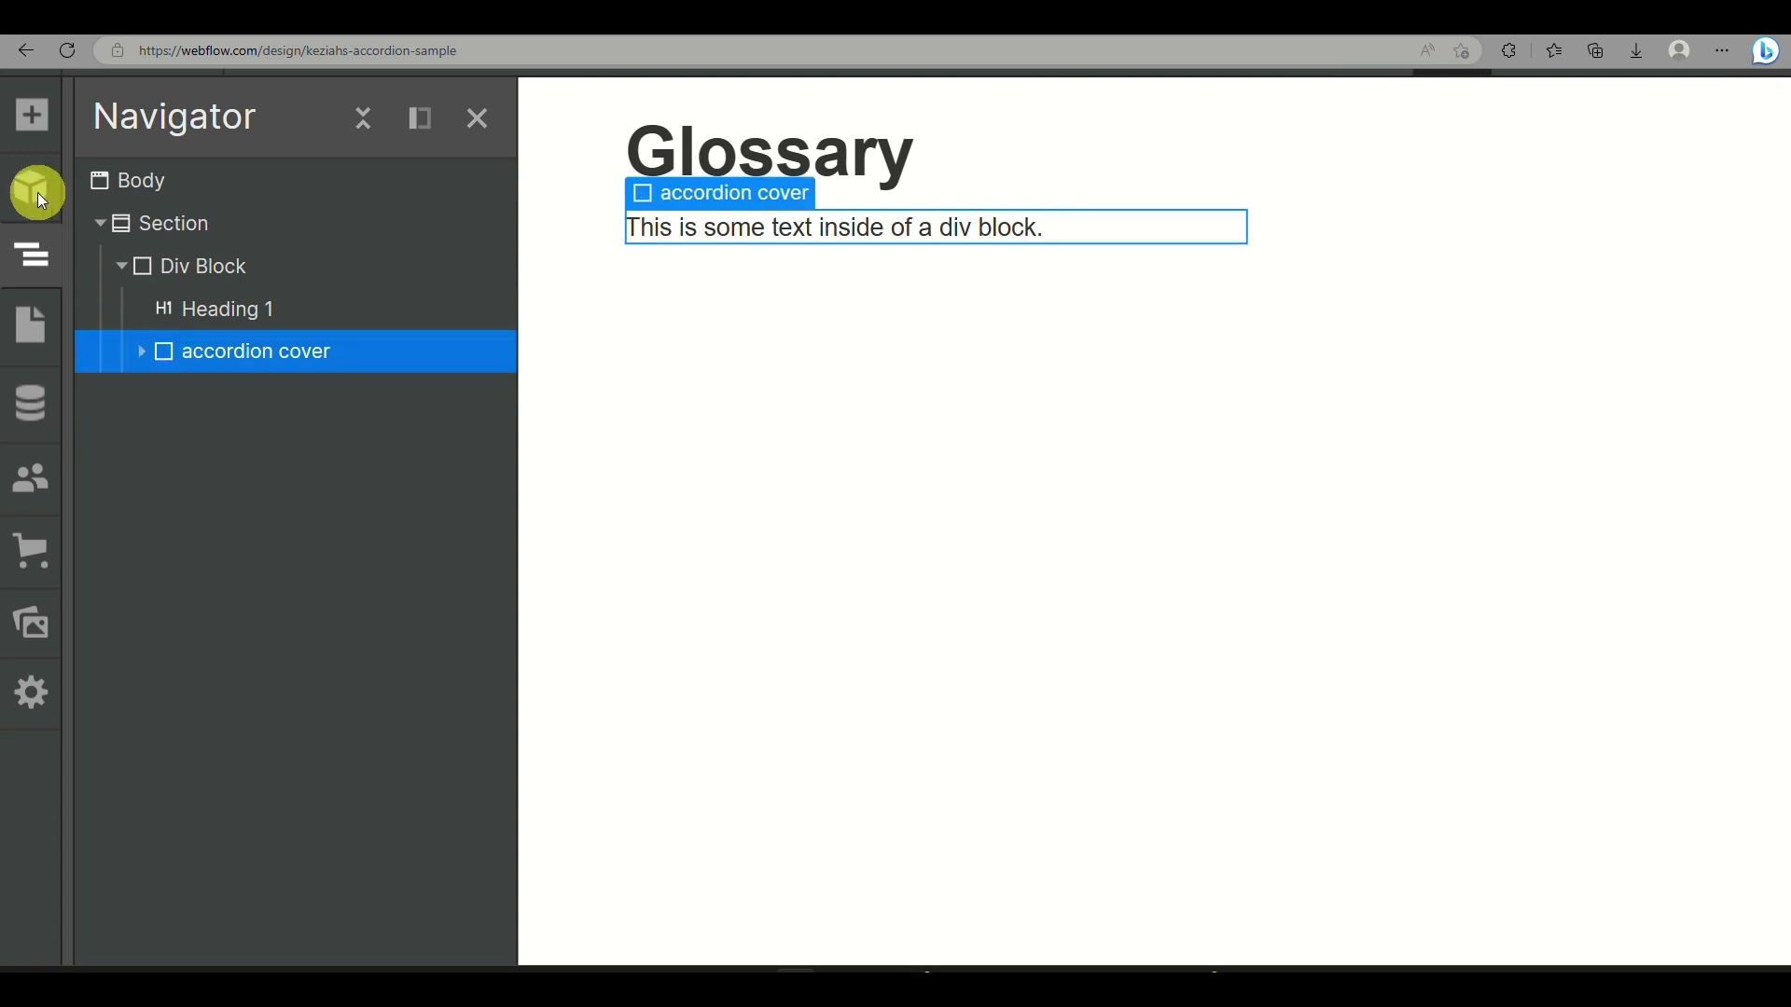
pyautogui.click(17, 125)
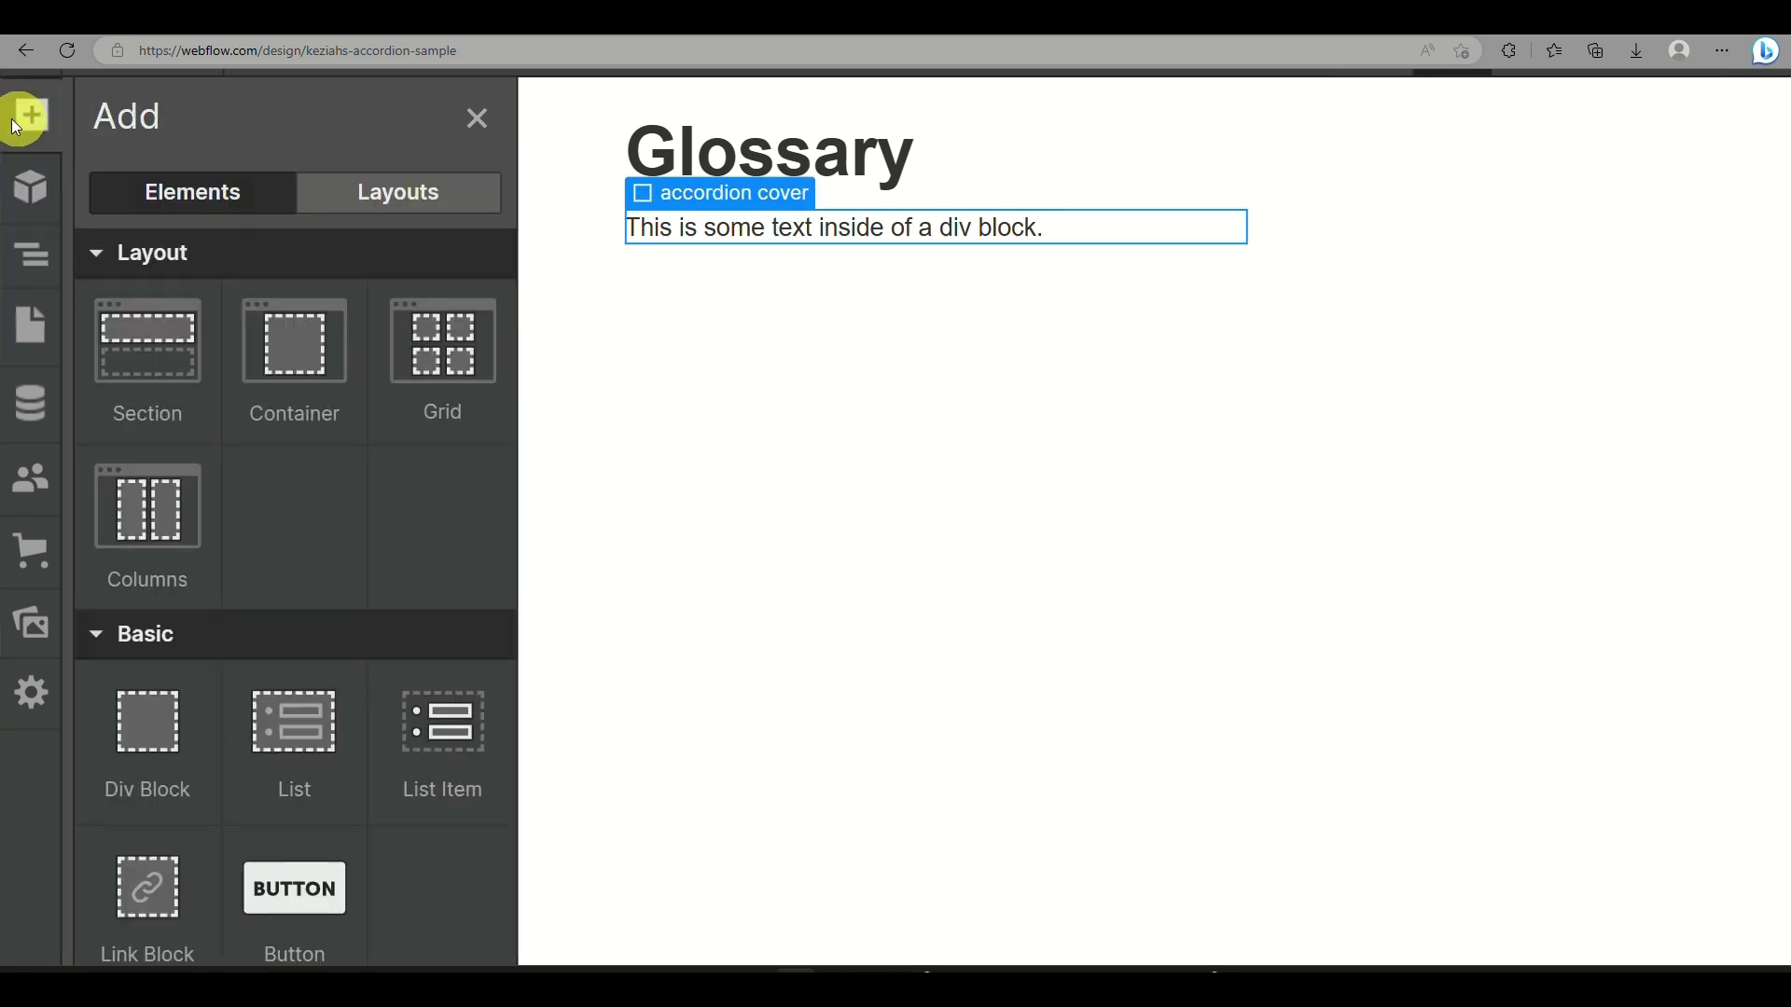
pyautogui.scroll(-5, 225, 539)
pyautogui.scroll(-1, 226, 539)
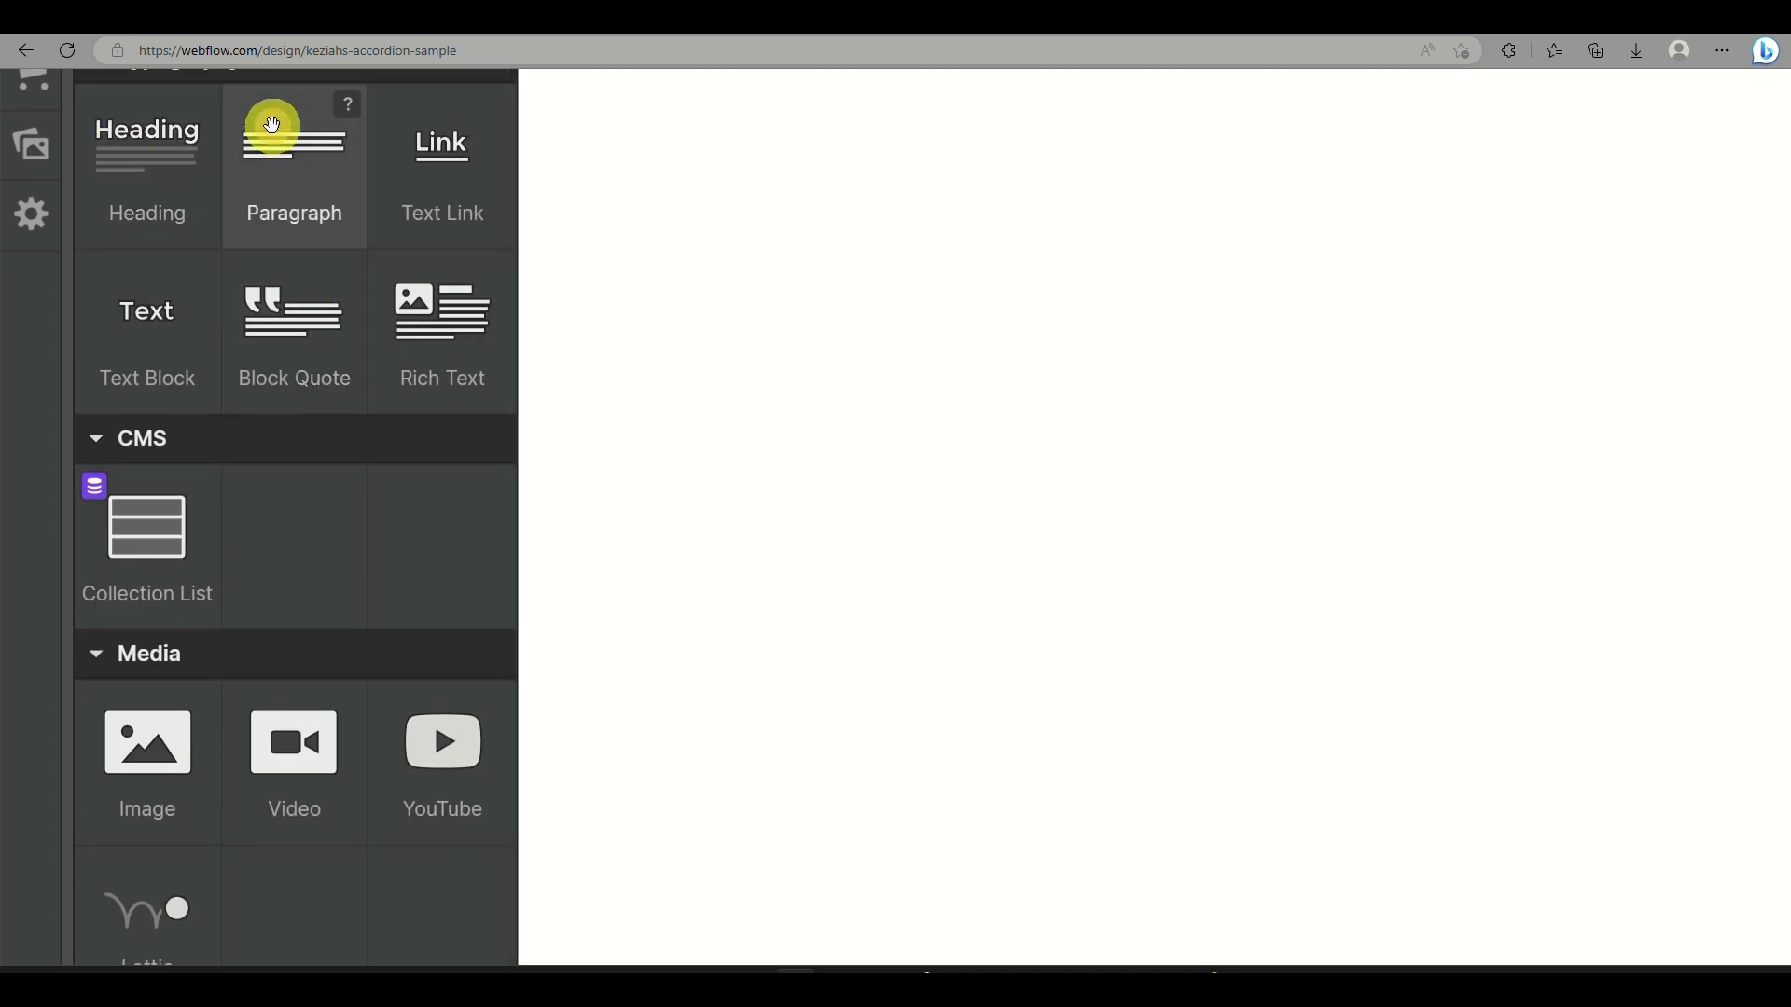
pyautogui.moveTo(272, 126); pyautogui.dragTo(276, 133)
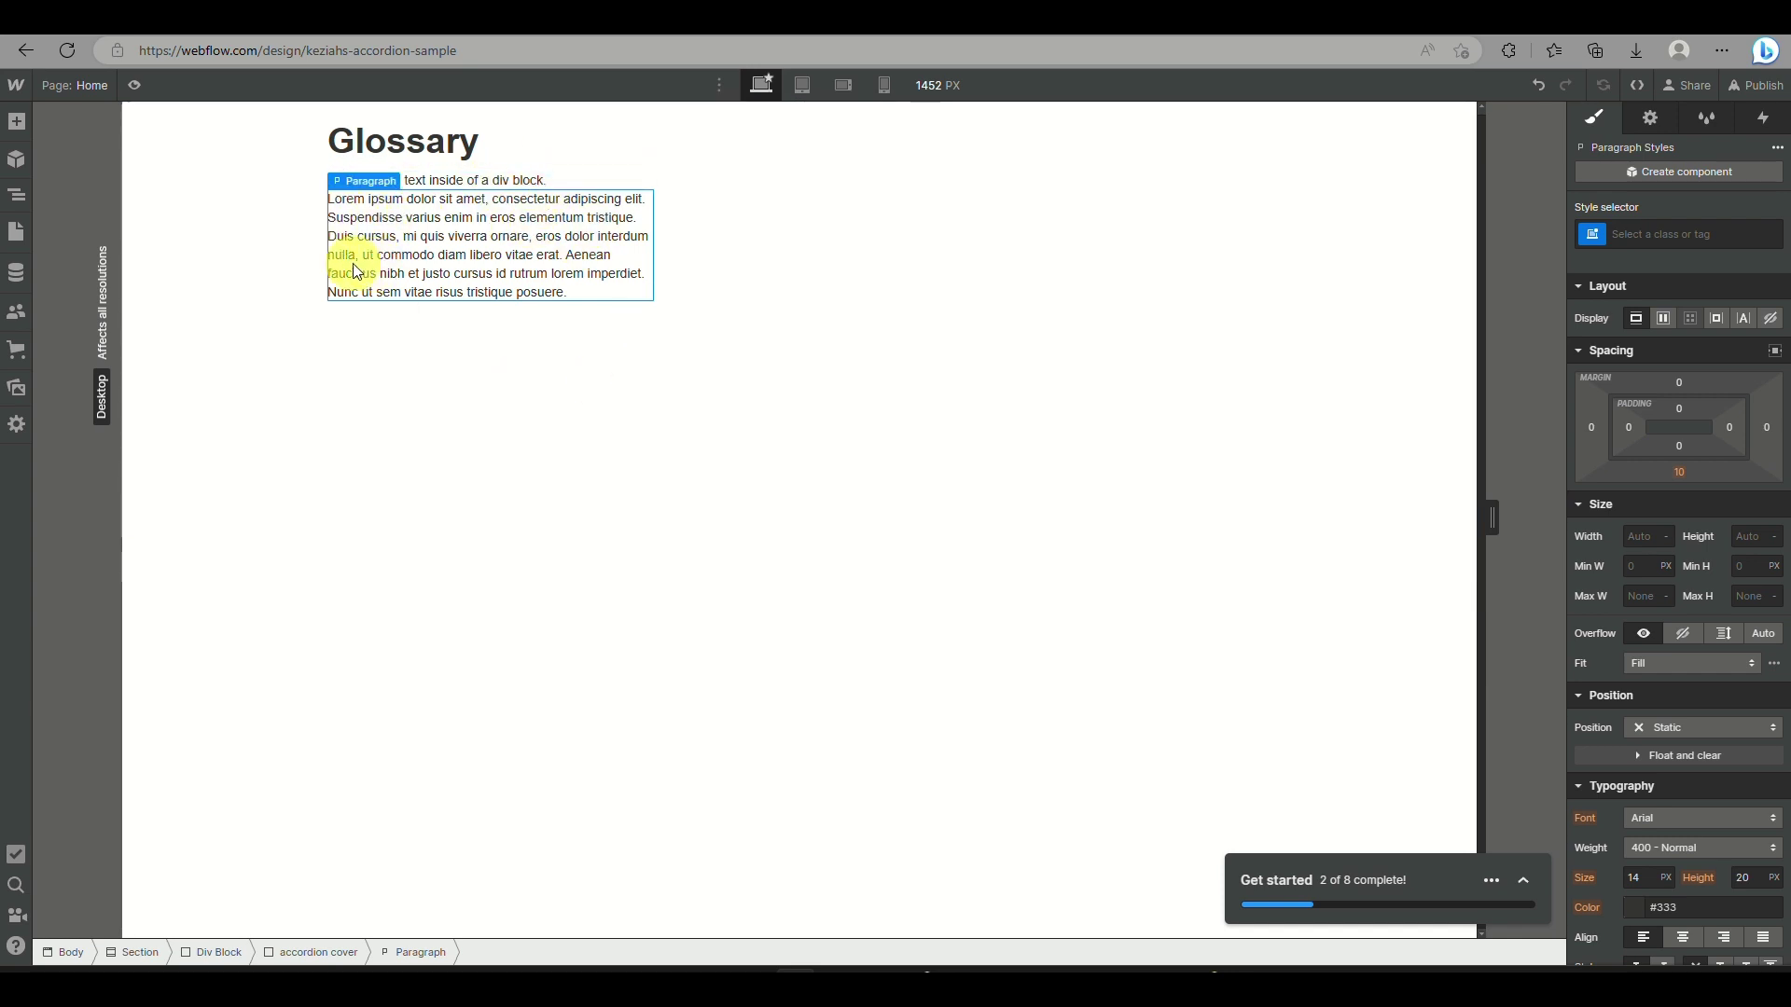
# - Check the paragraph's place under accordion cover in the element tree and undo its insertion
pyautogui.click(11, 197)
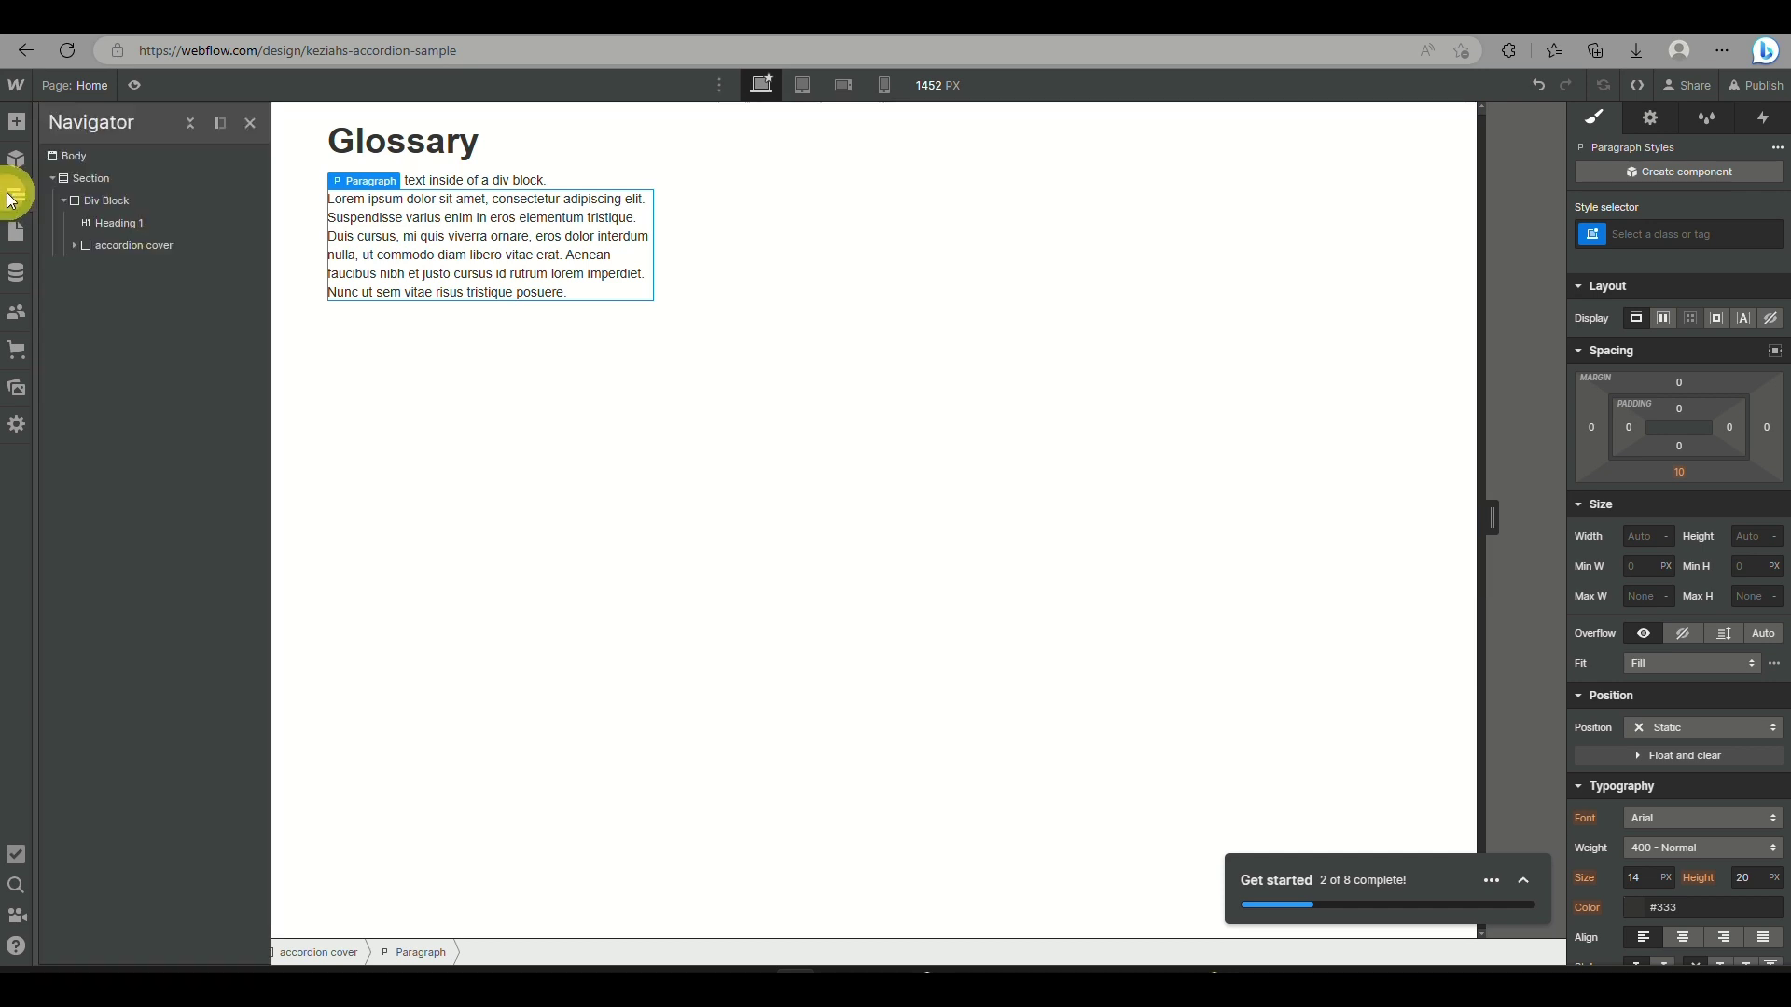
pyautogui.click(86, 244)
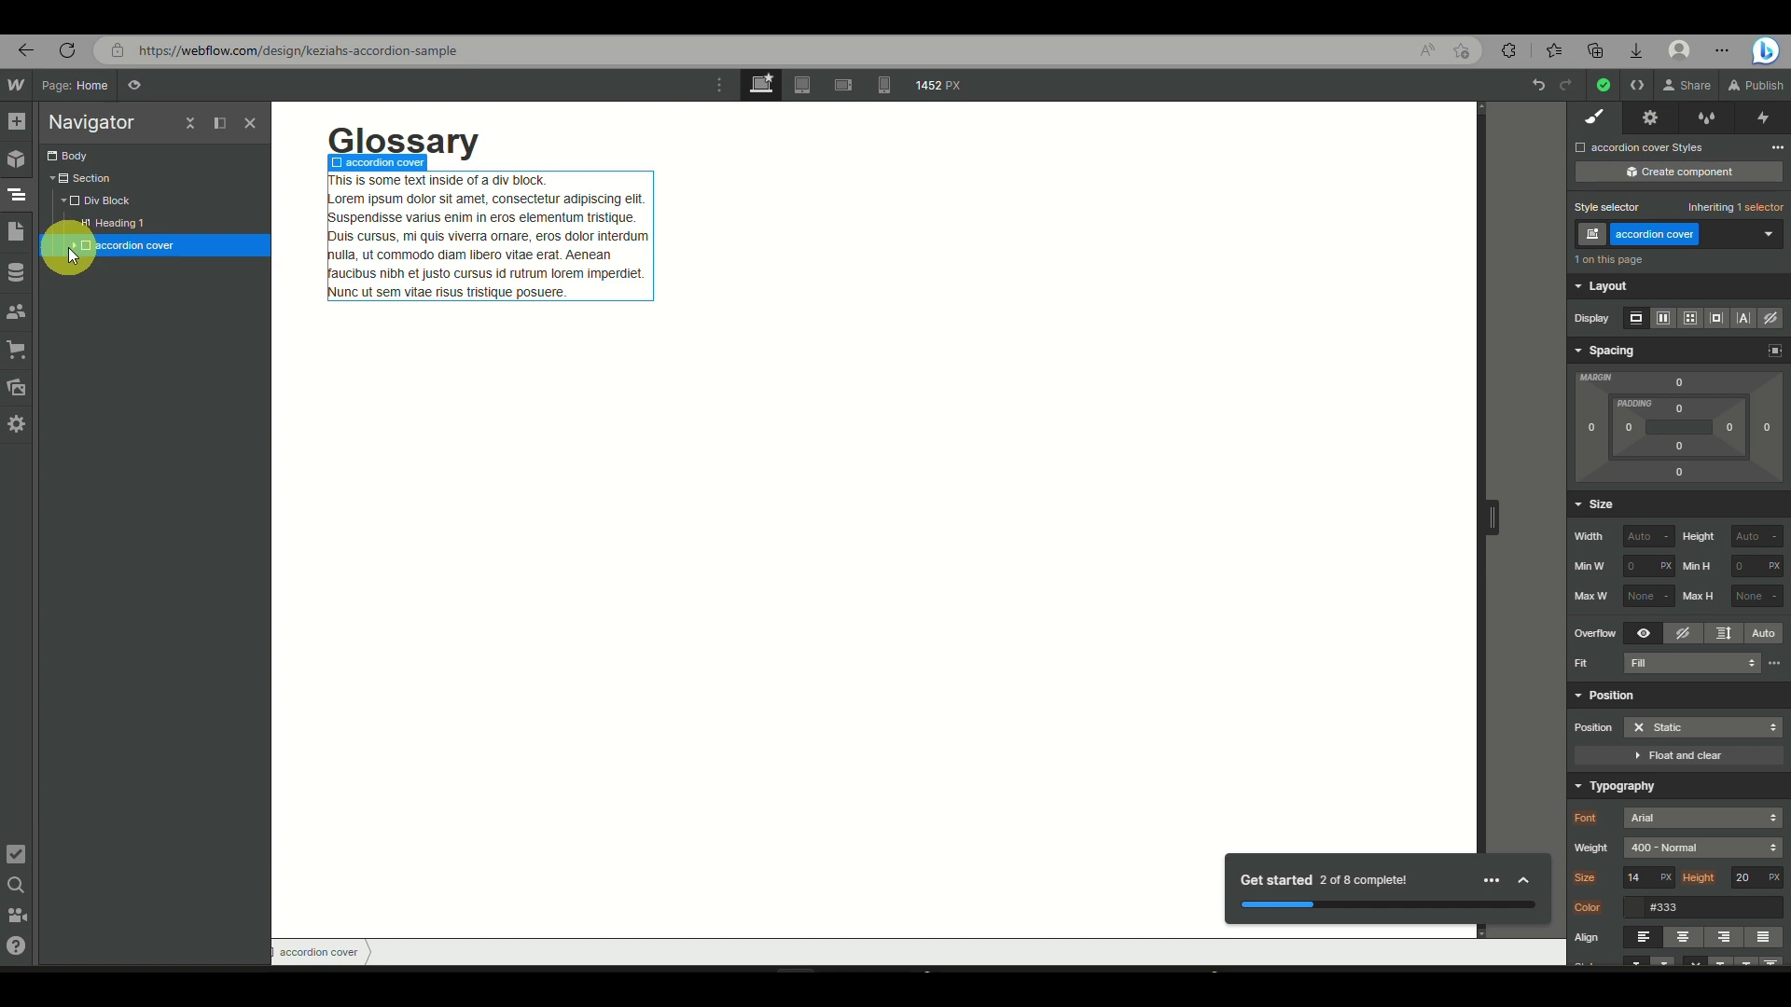
pyautogui.click(71, 247)
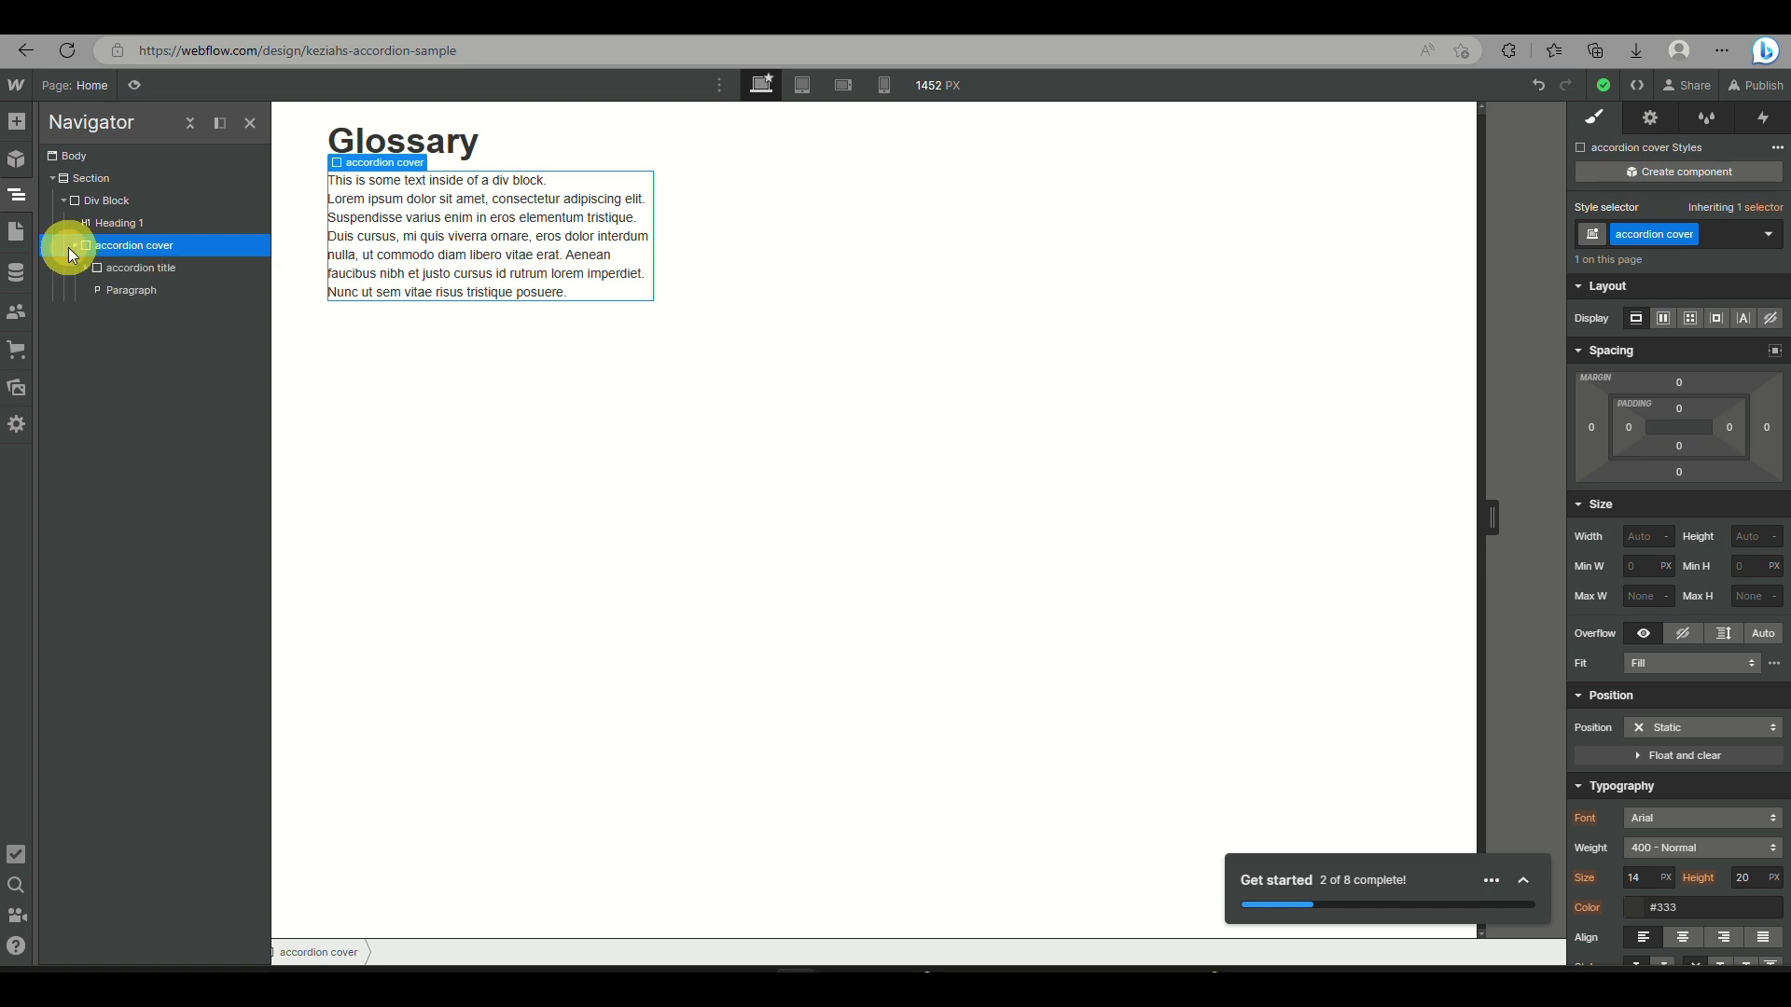
pyautogui.click(125, 268)
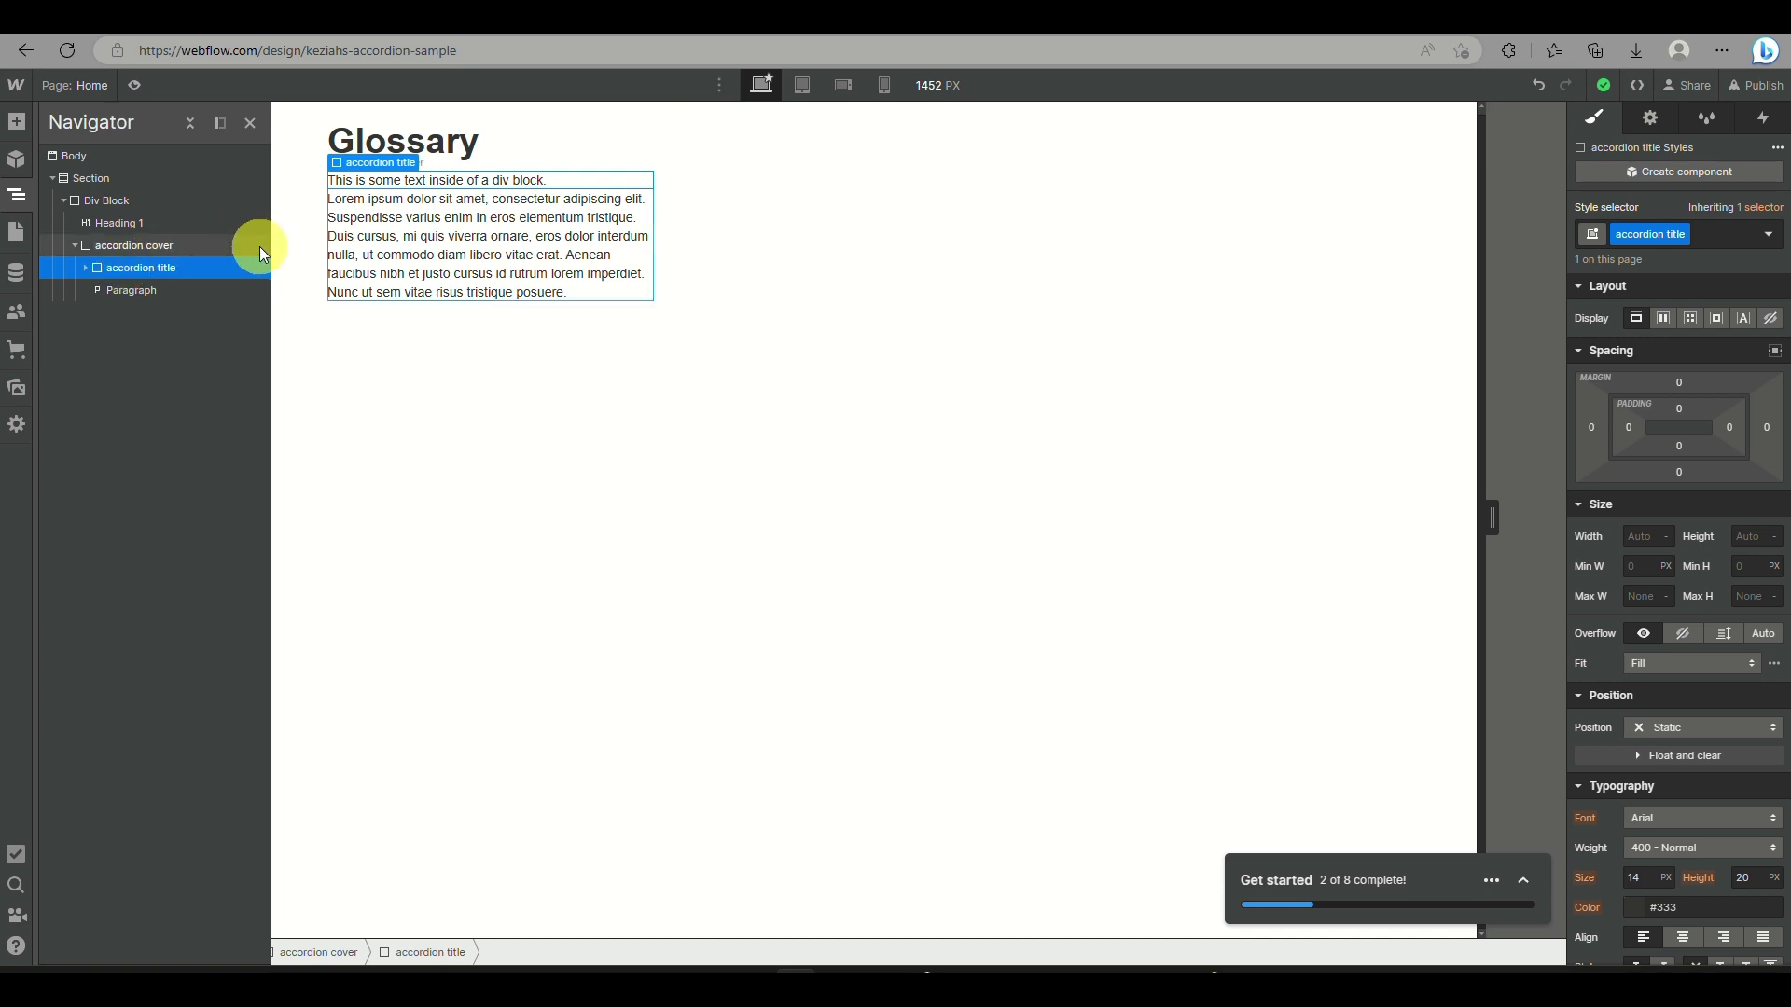
pyautogui.hotkey('ctrl', 'z')
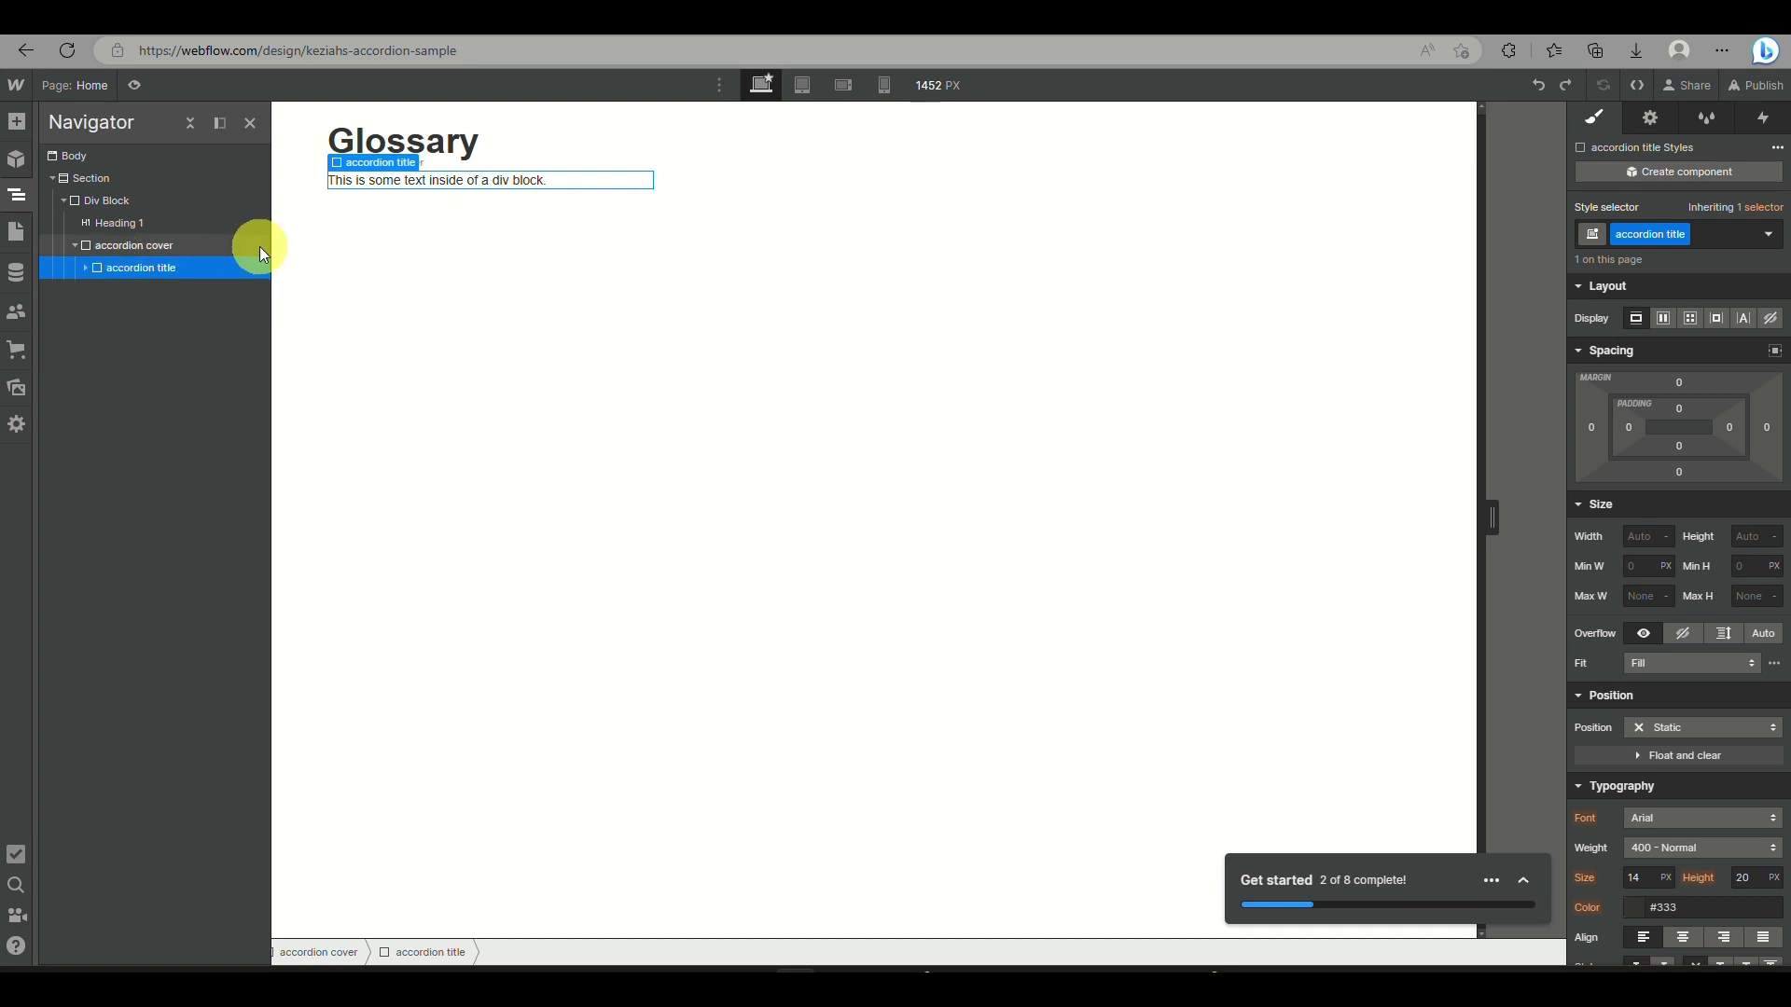
# - Add a div block inside accordion cover, beneath accordion title, and show it in the element tree
pyautogui.click(259, 246)
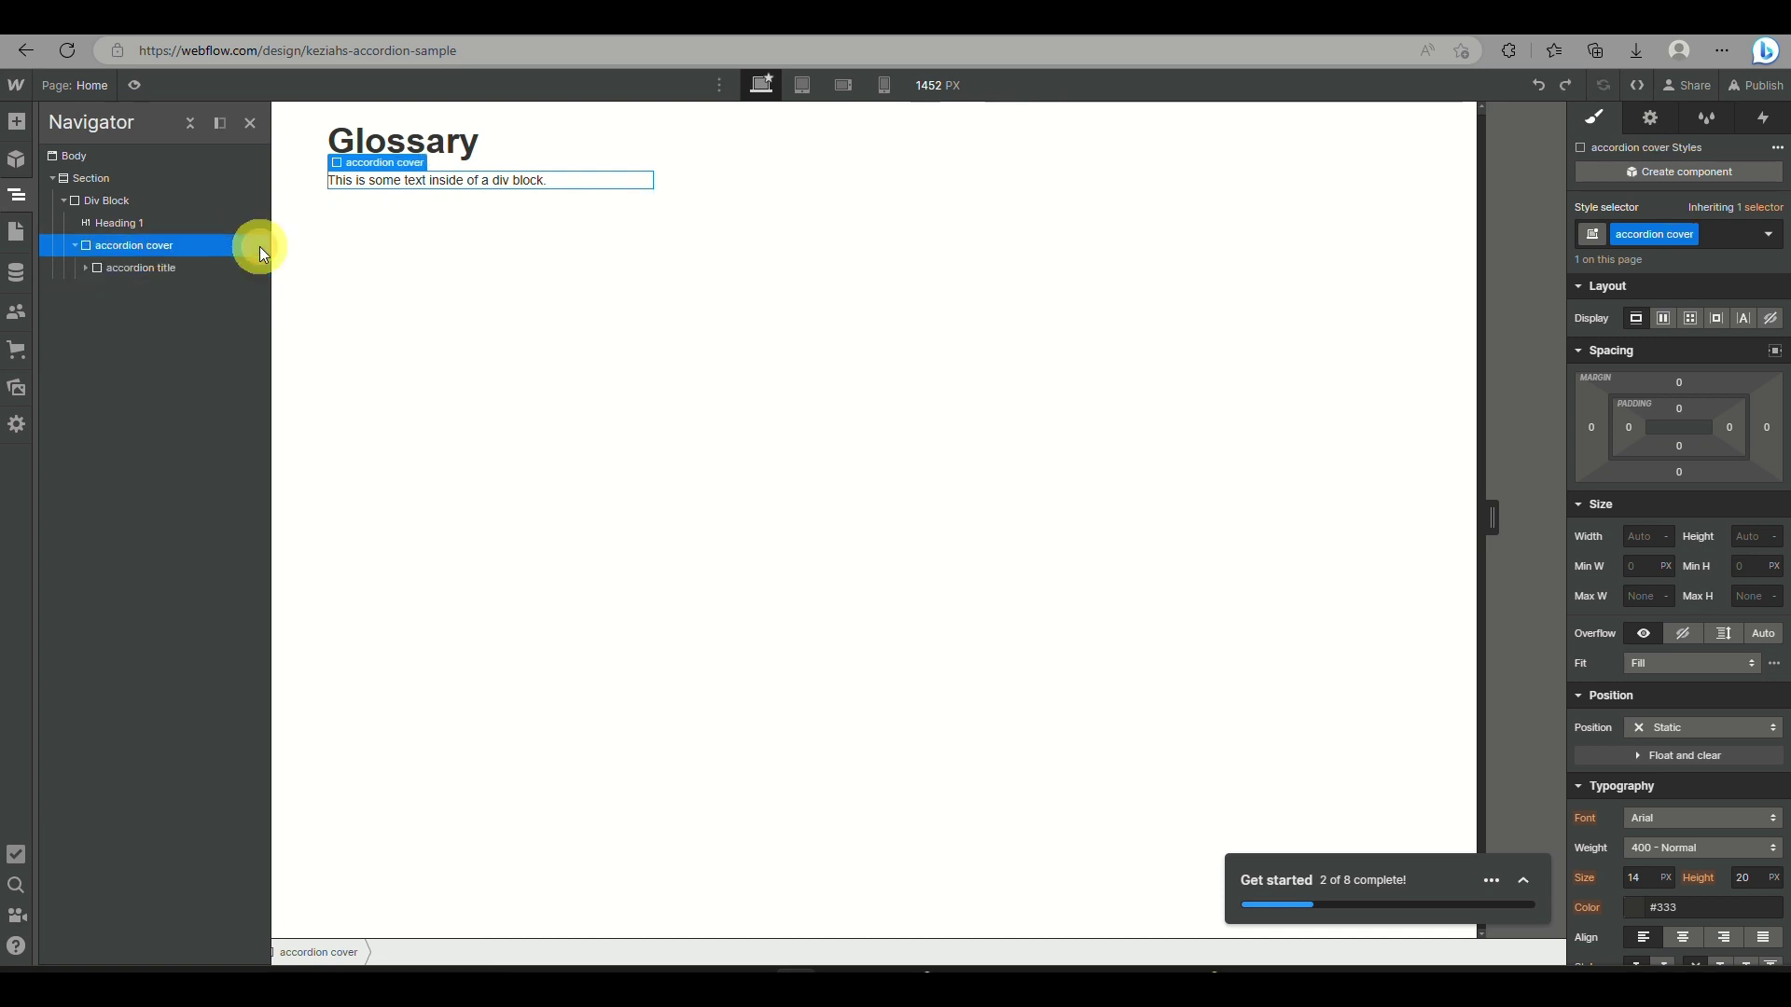
pyautogui.click(11, 127)
pyautogui.click(79, 448)
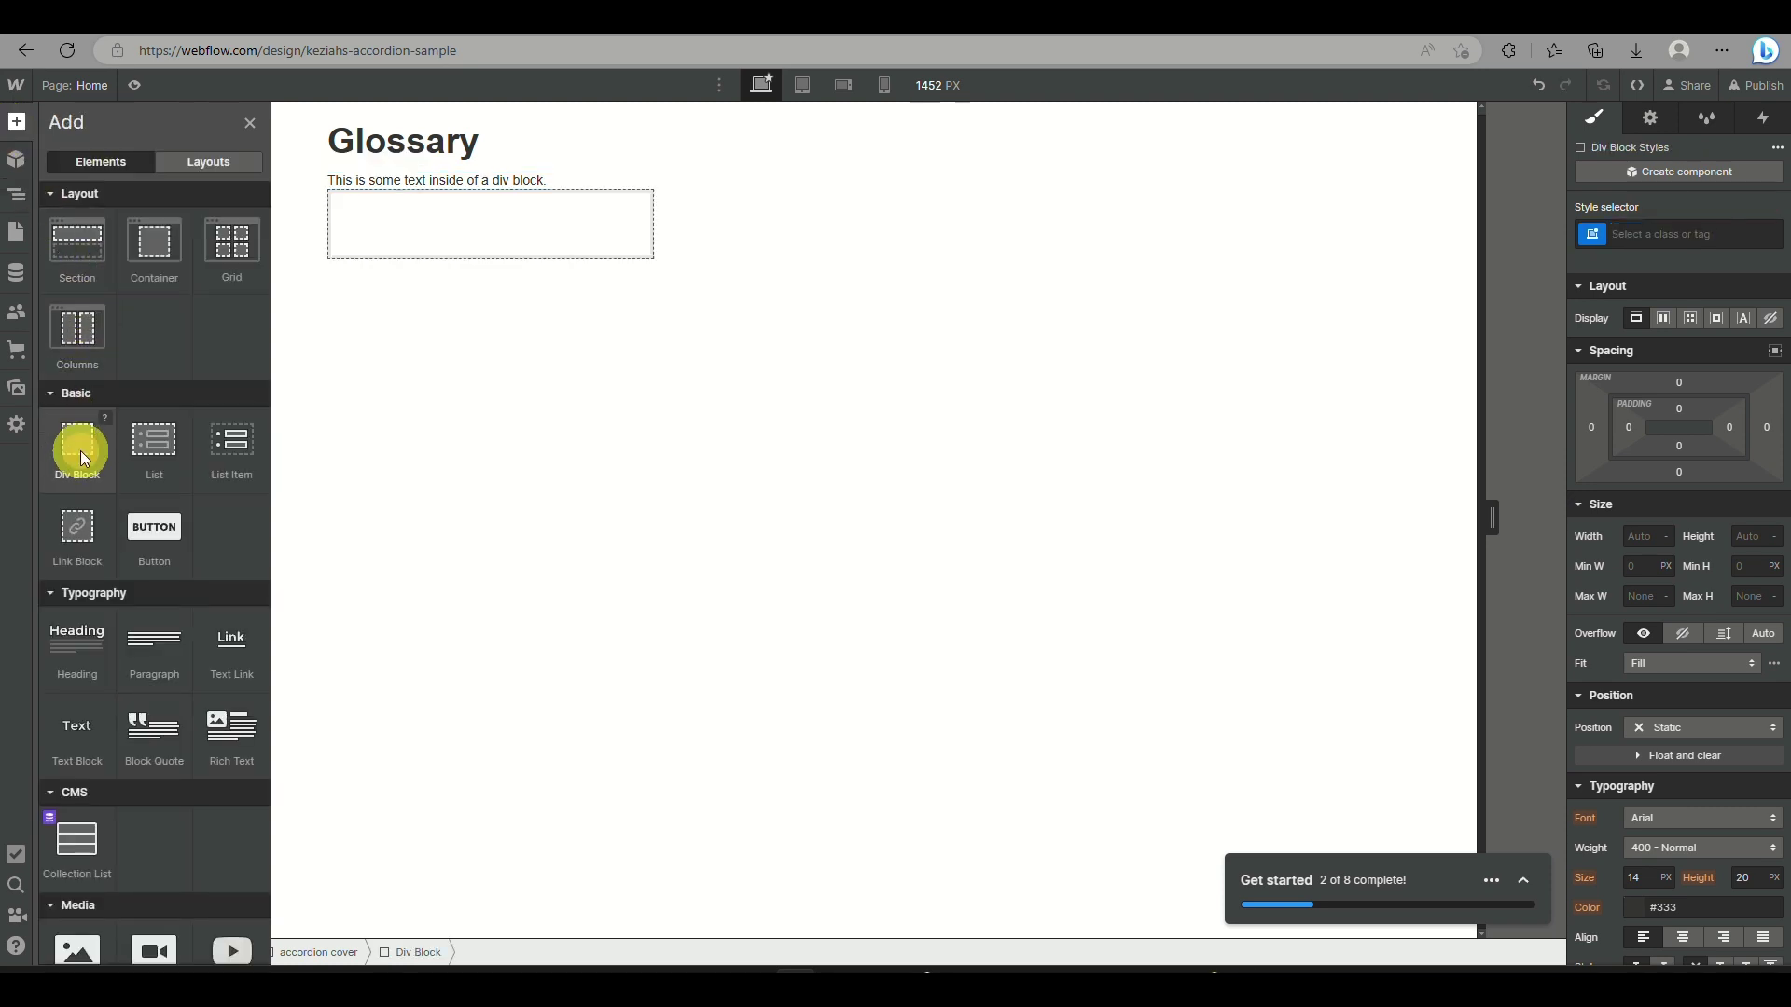
pyautogui.click(22, 117)
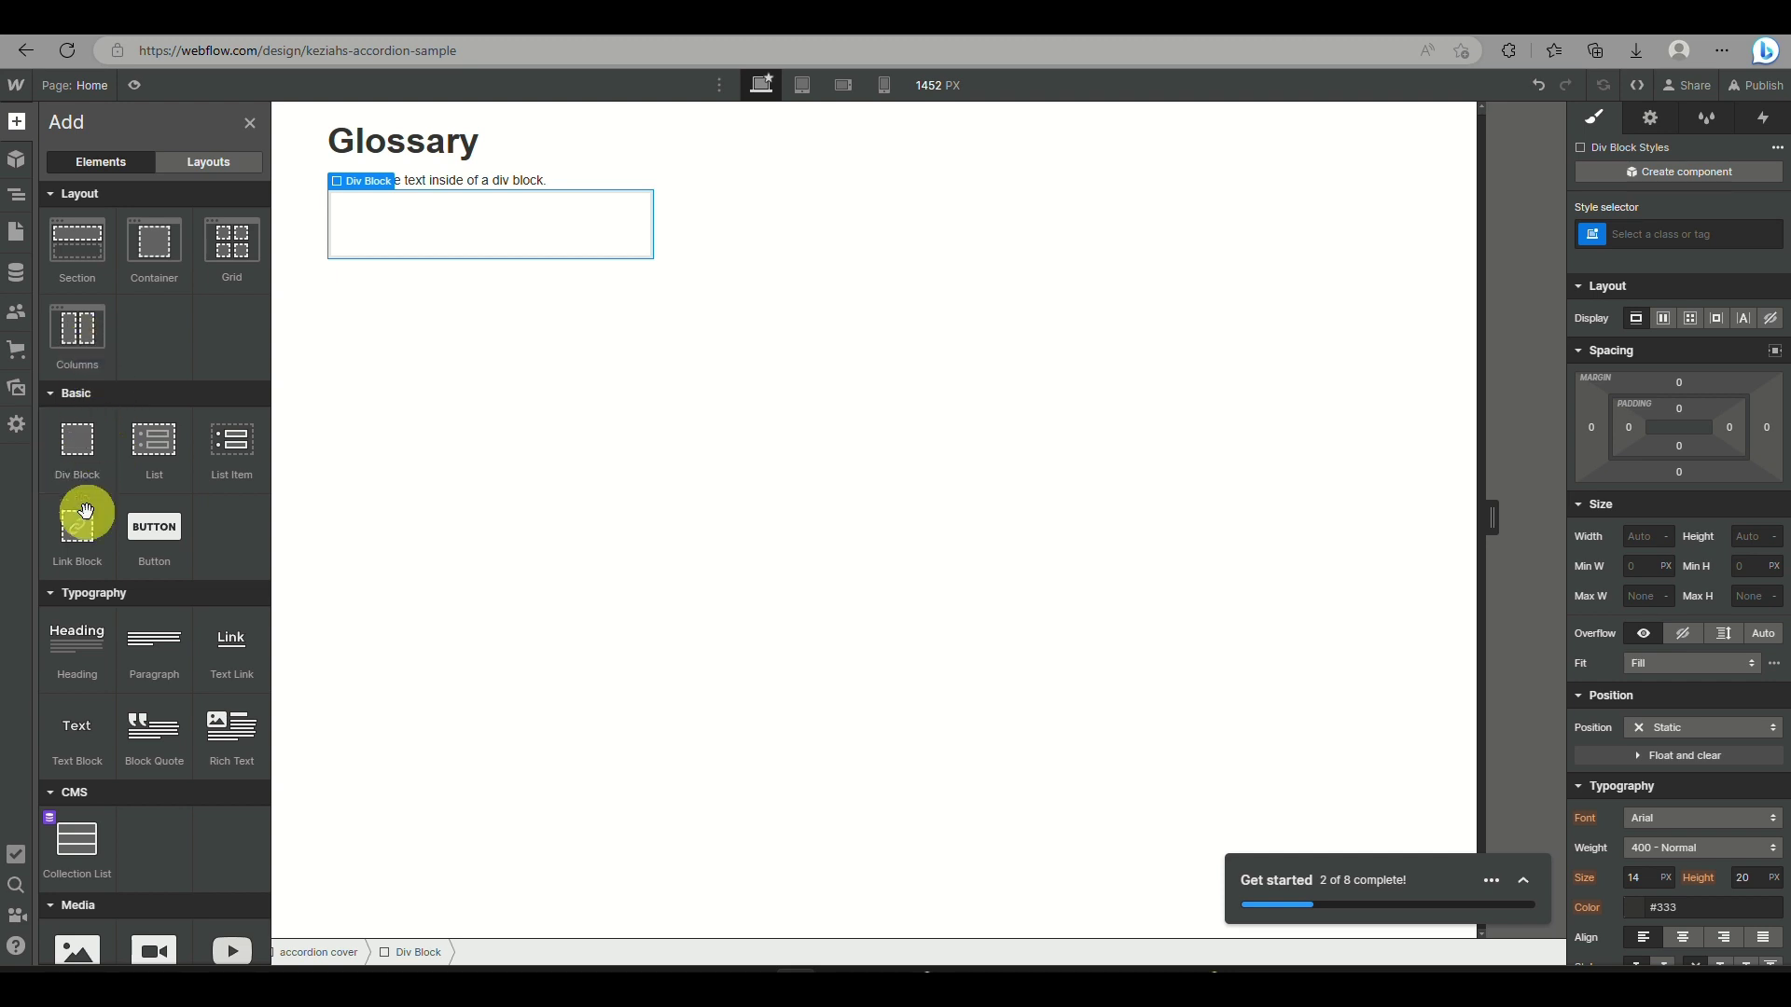
pyautogui.click(16, 199)
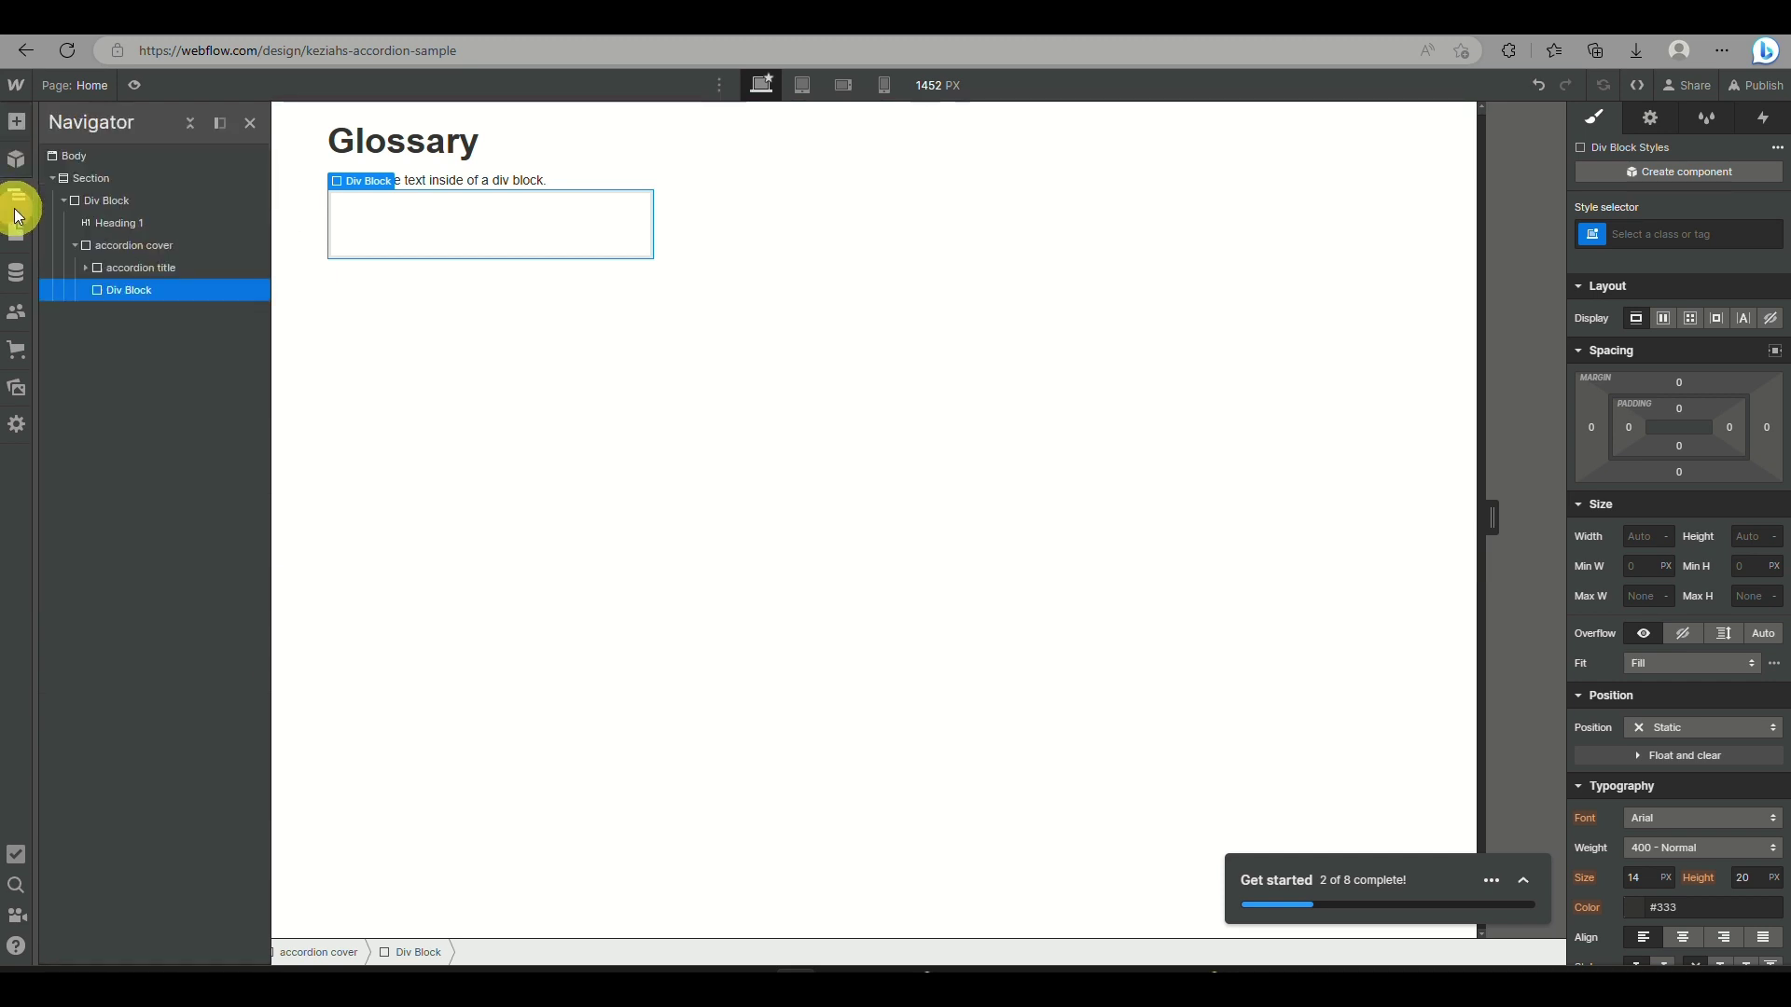
# - Add a paragraph inside the new div block beneath accordion title and return to the element tree
pyautogui.click(16, 121)
pyautogui.scroll(-2, 147, 796)
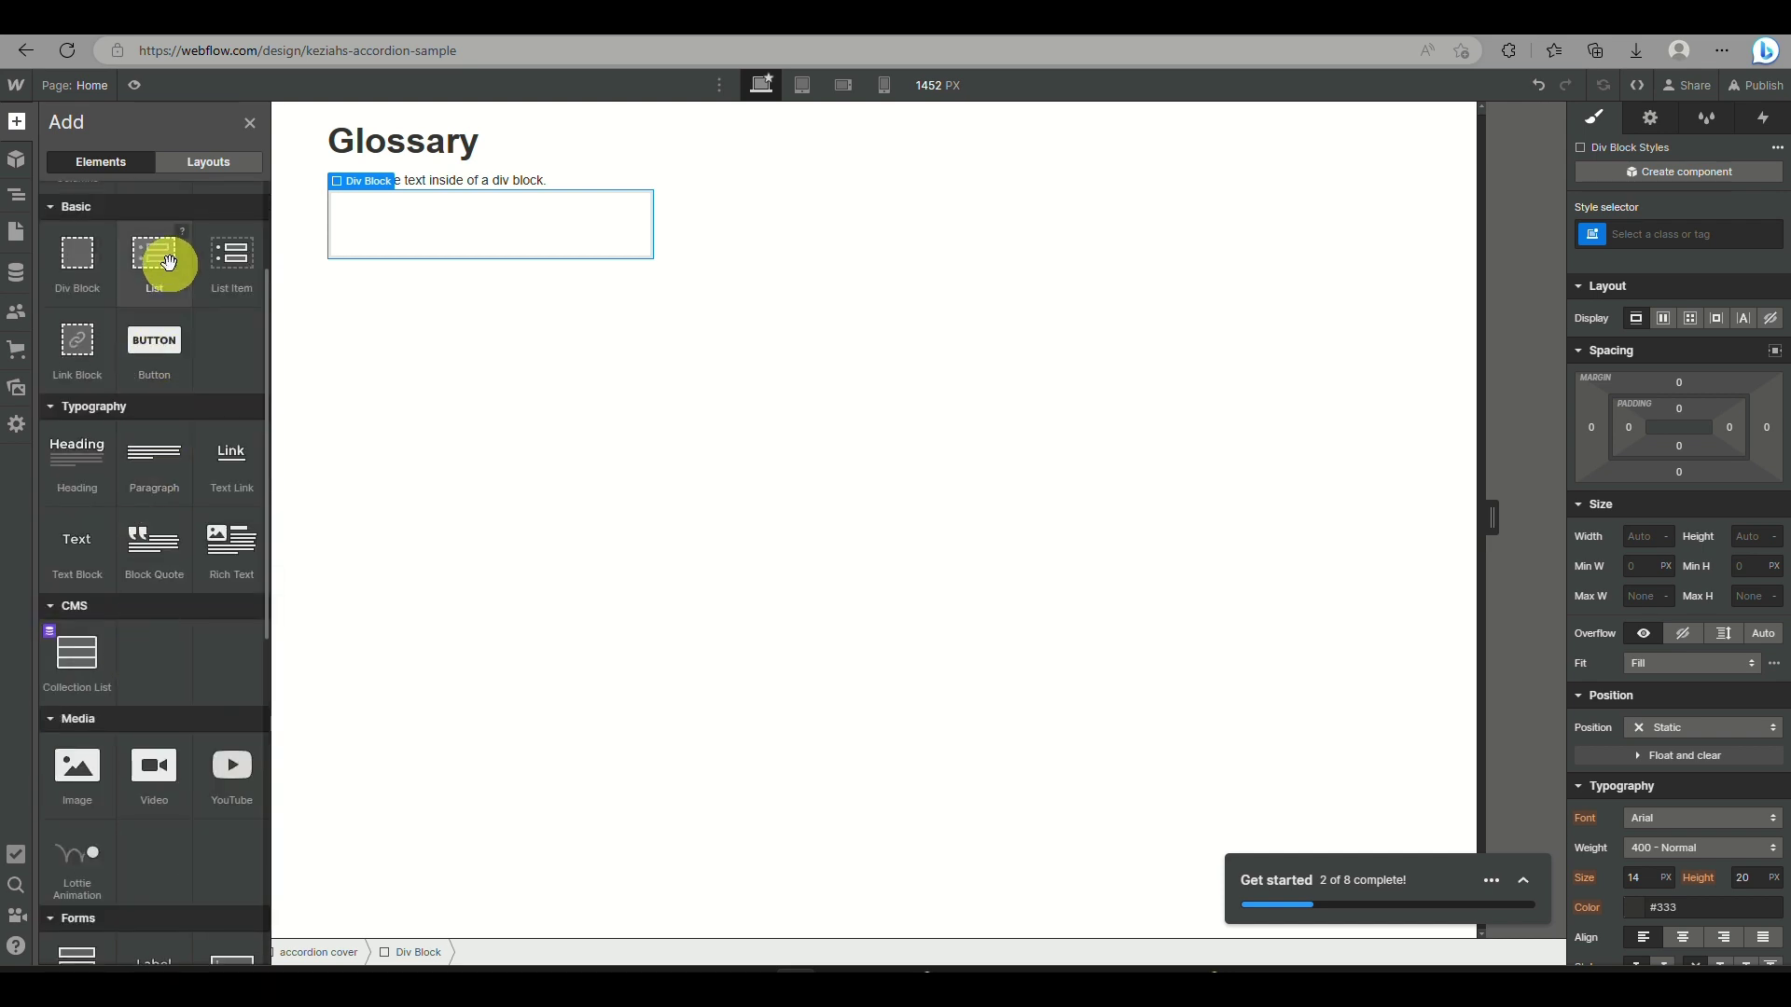
pyautogui.click(147, 467)
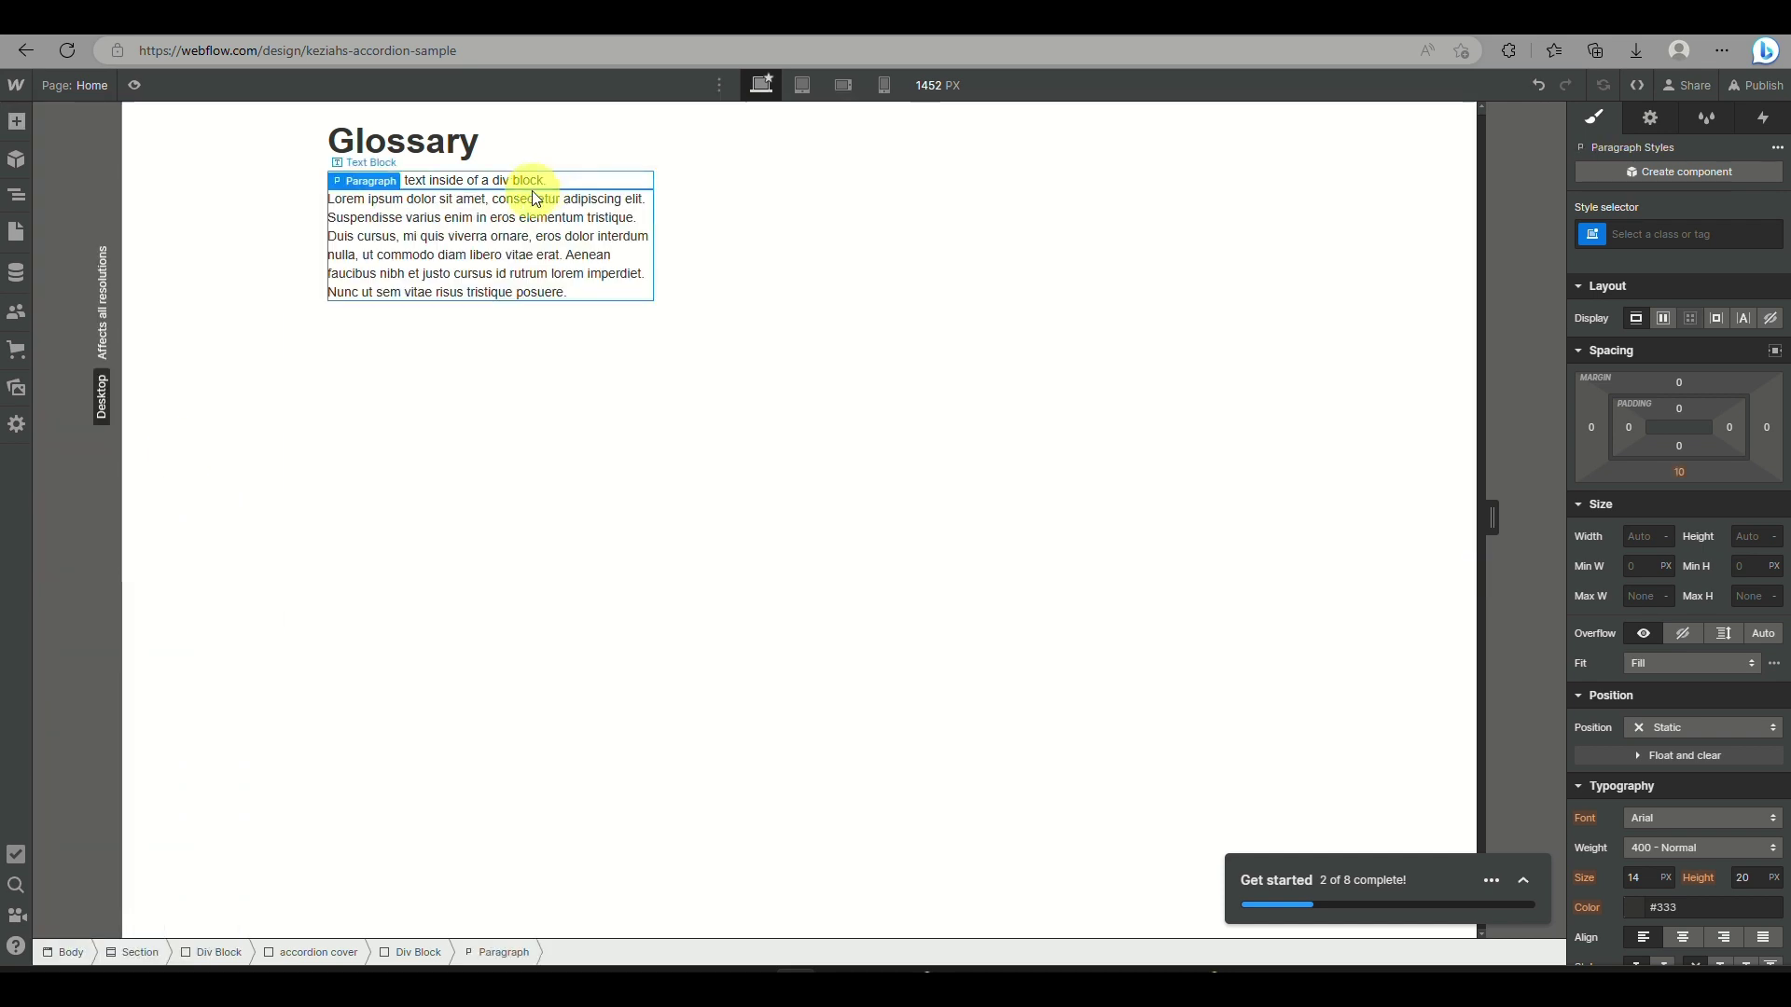
pyautogui.click(16, 121)
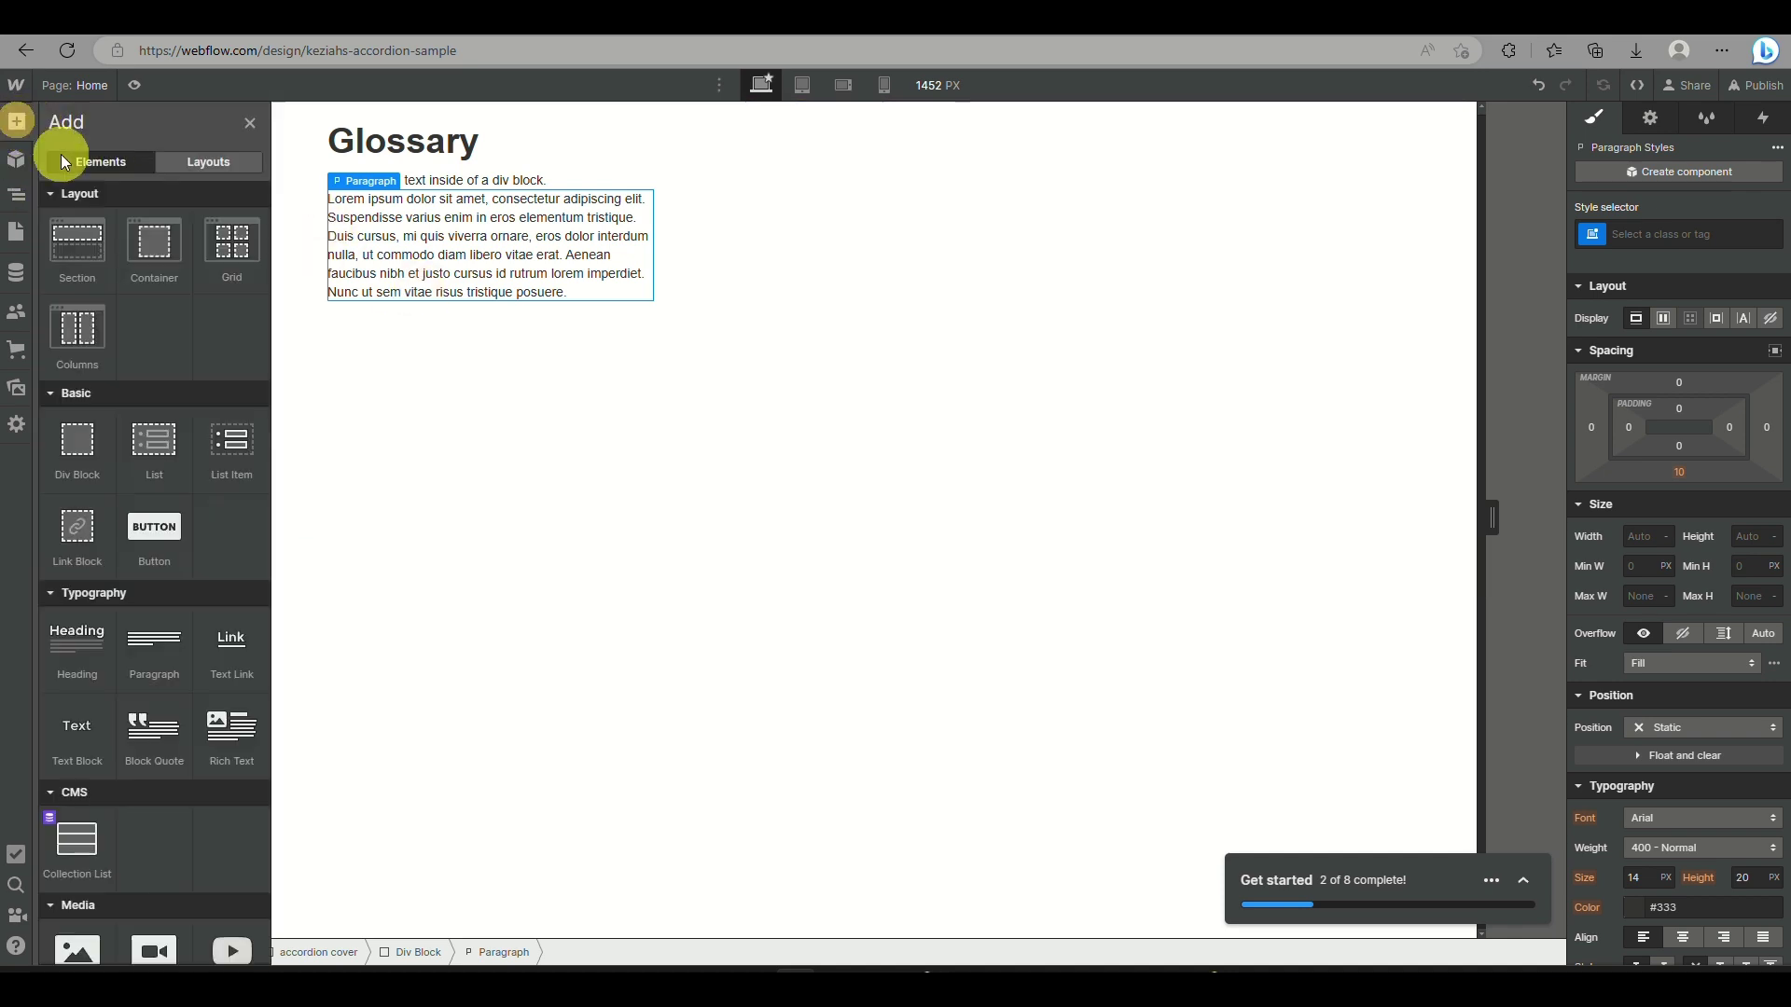
pyautogui.click(18, 197)
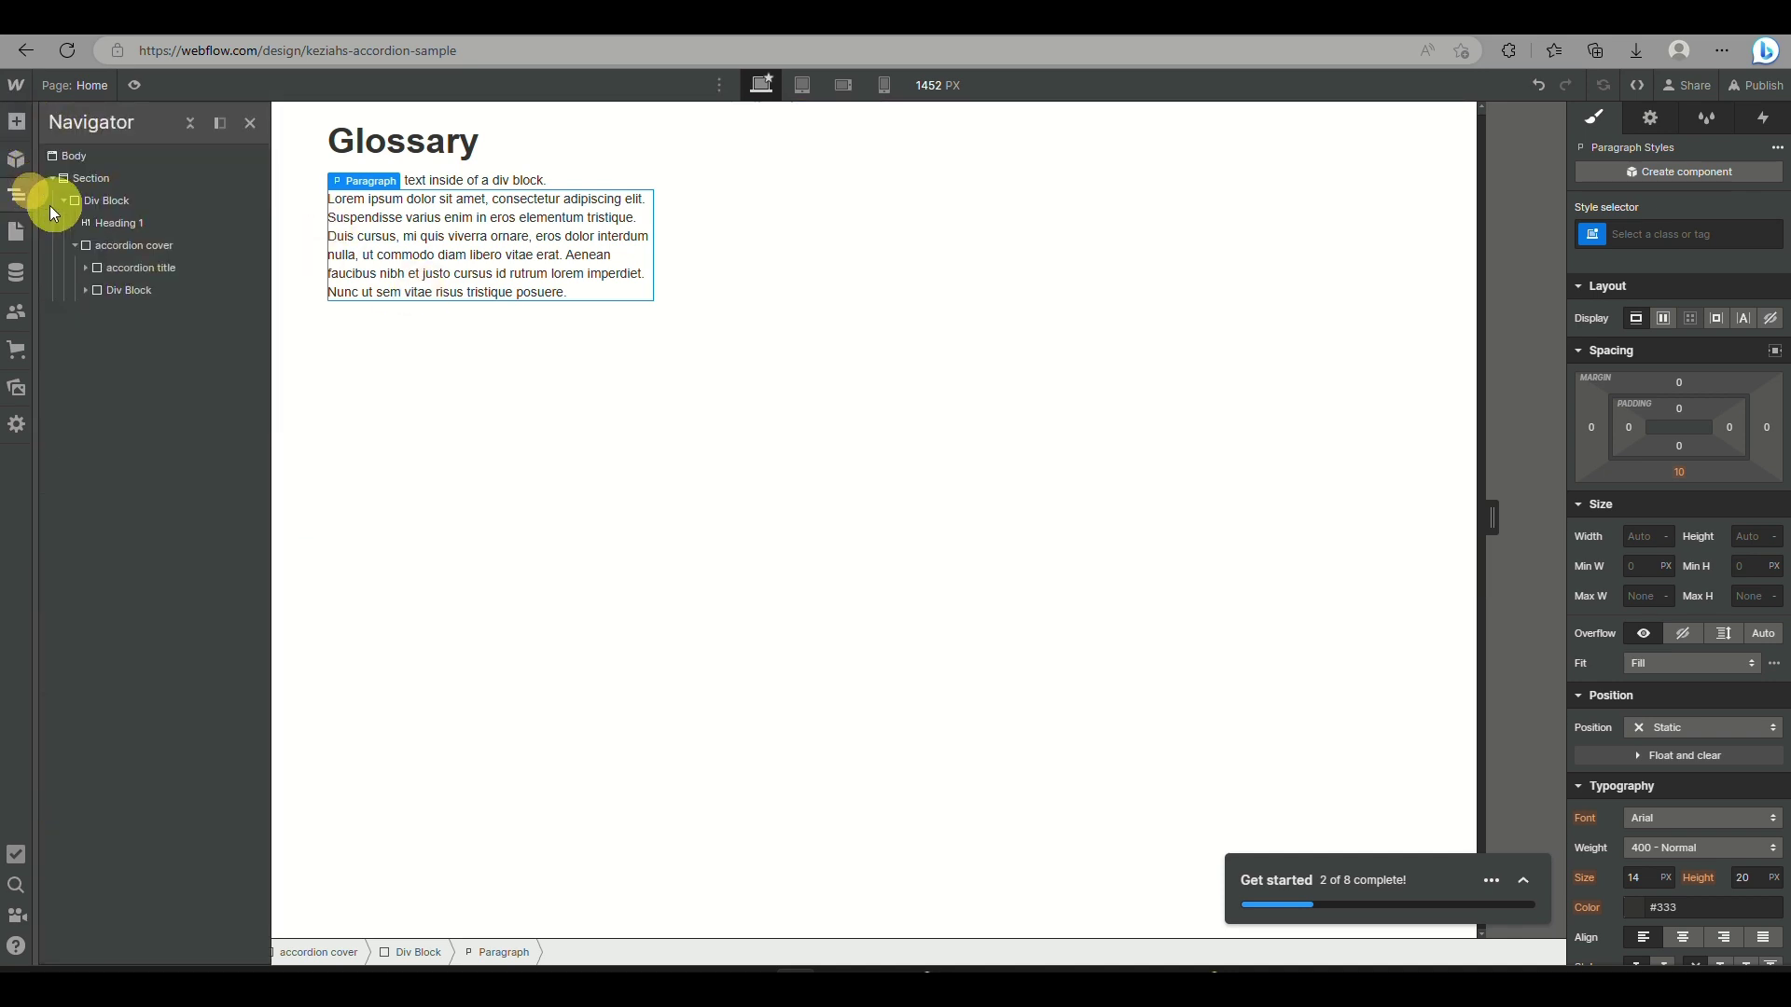
# - Set the padding of accordion cover to 20 px on all four sides
pyautogui.click(120, 249)
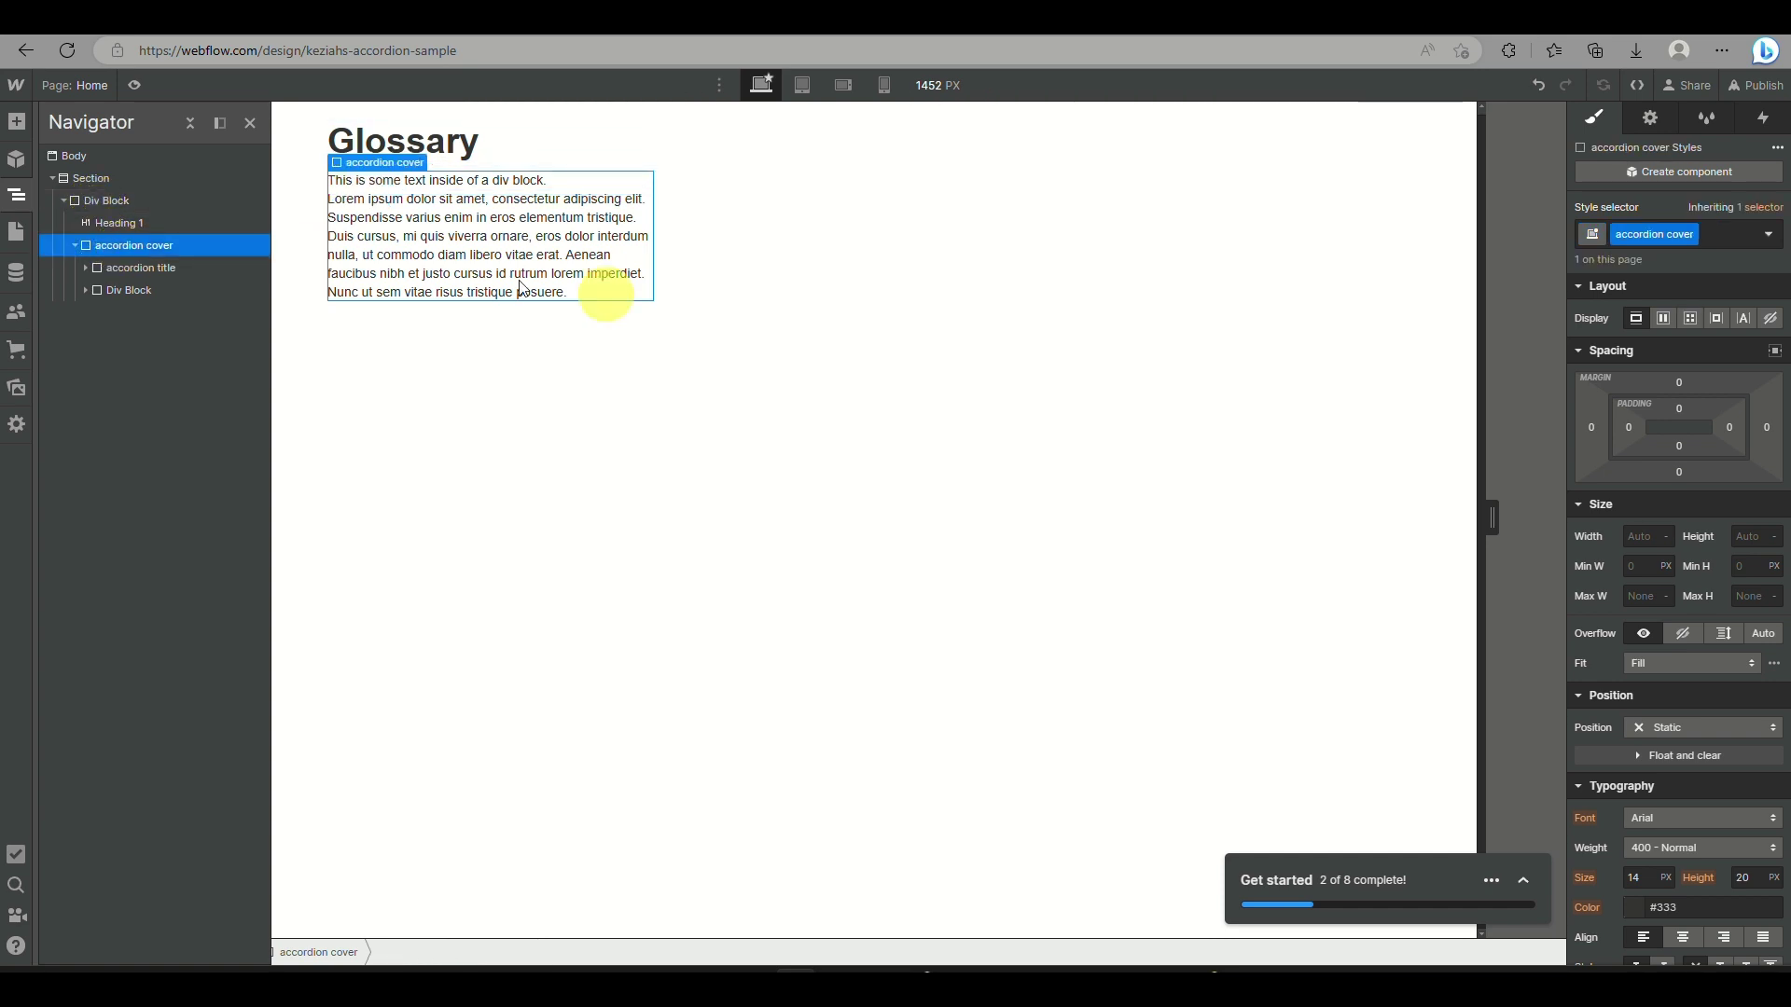
pyautogui.click(1627, 429)
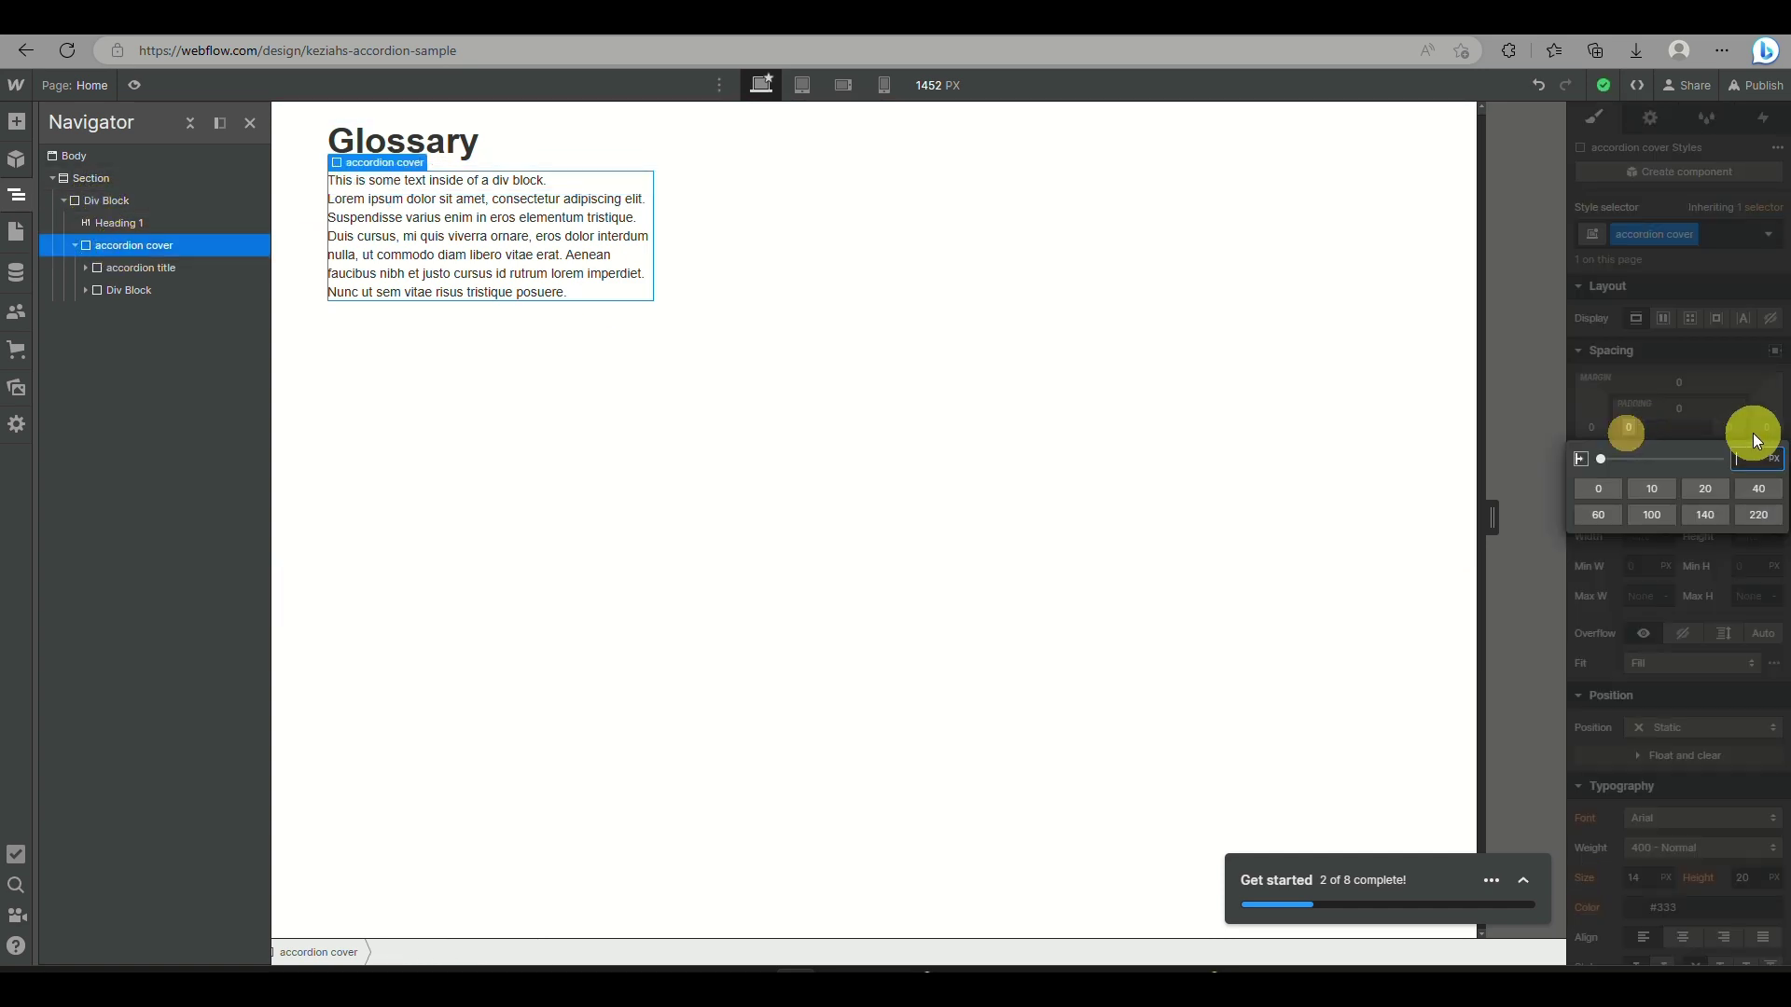
pyautogui.click(1699, 492)
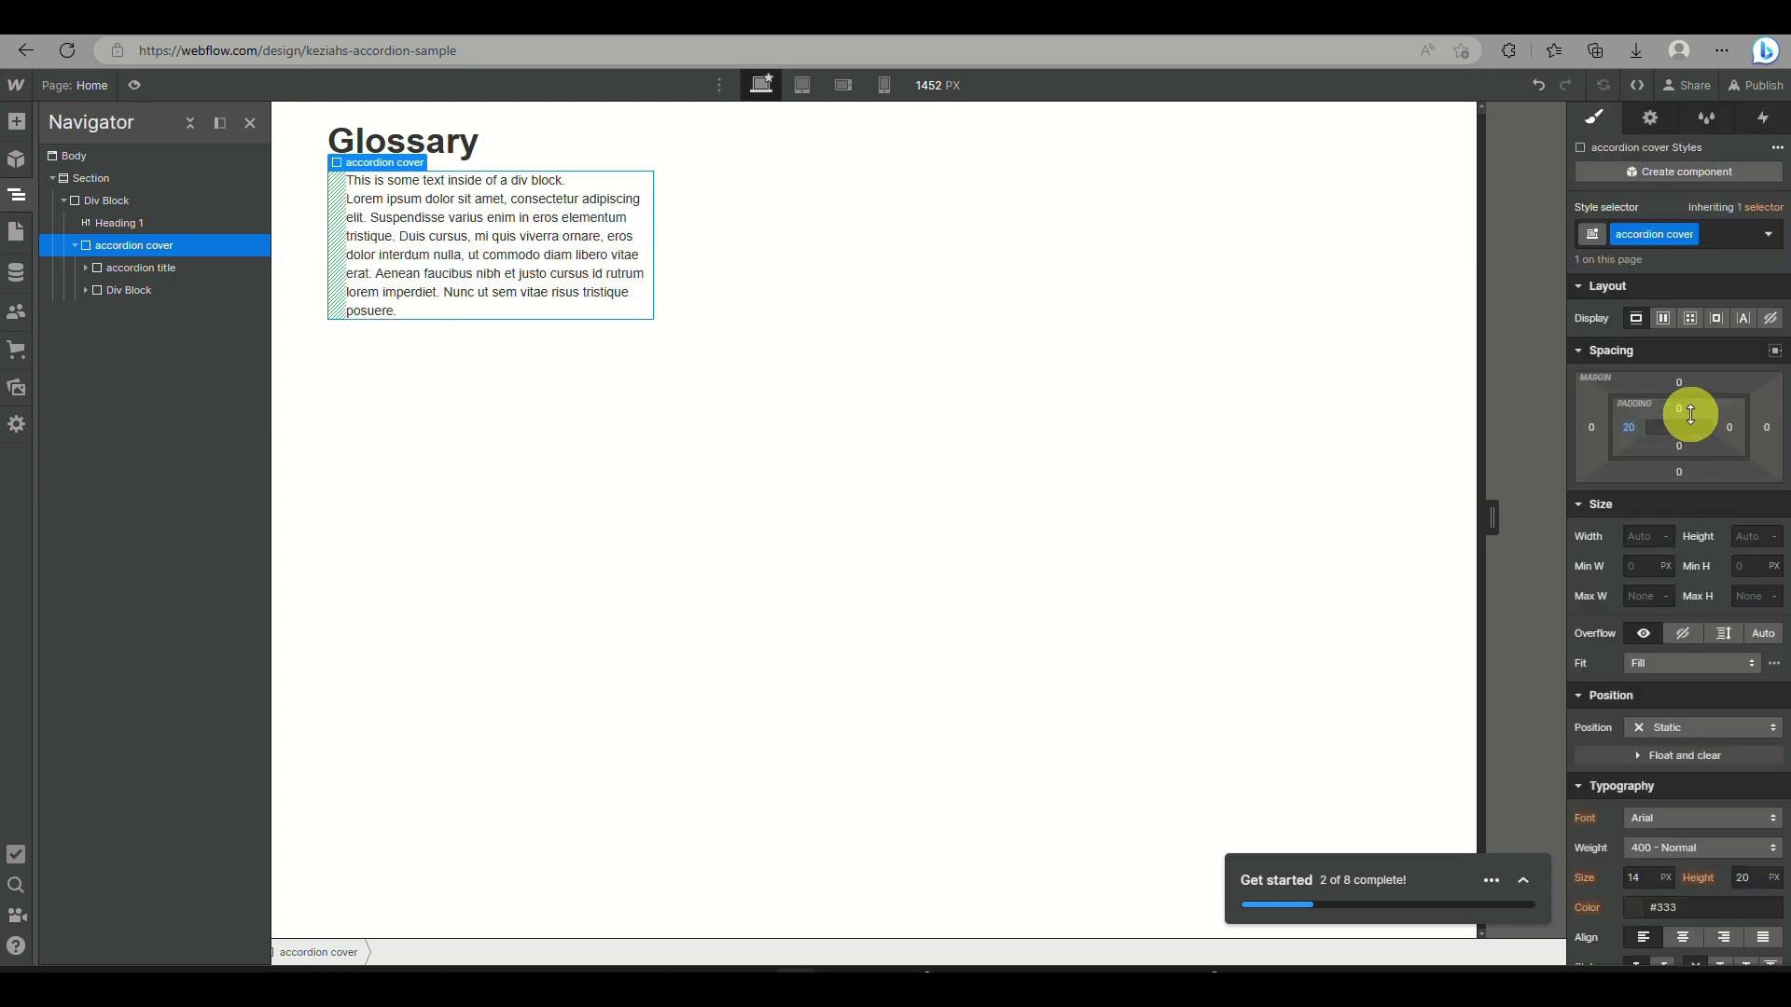
pyautogui.click(1697, 410)
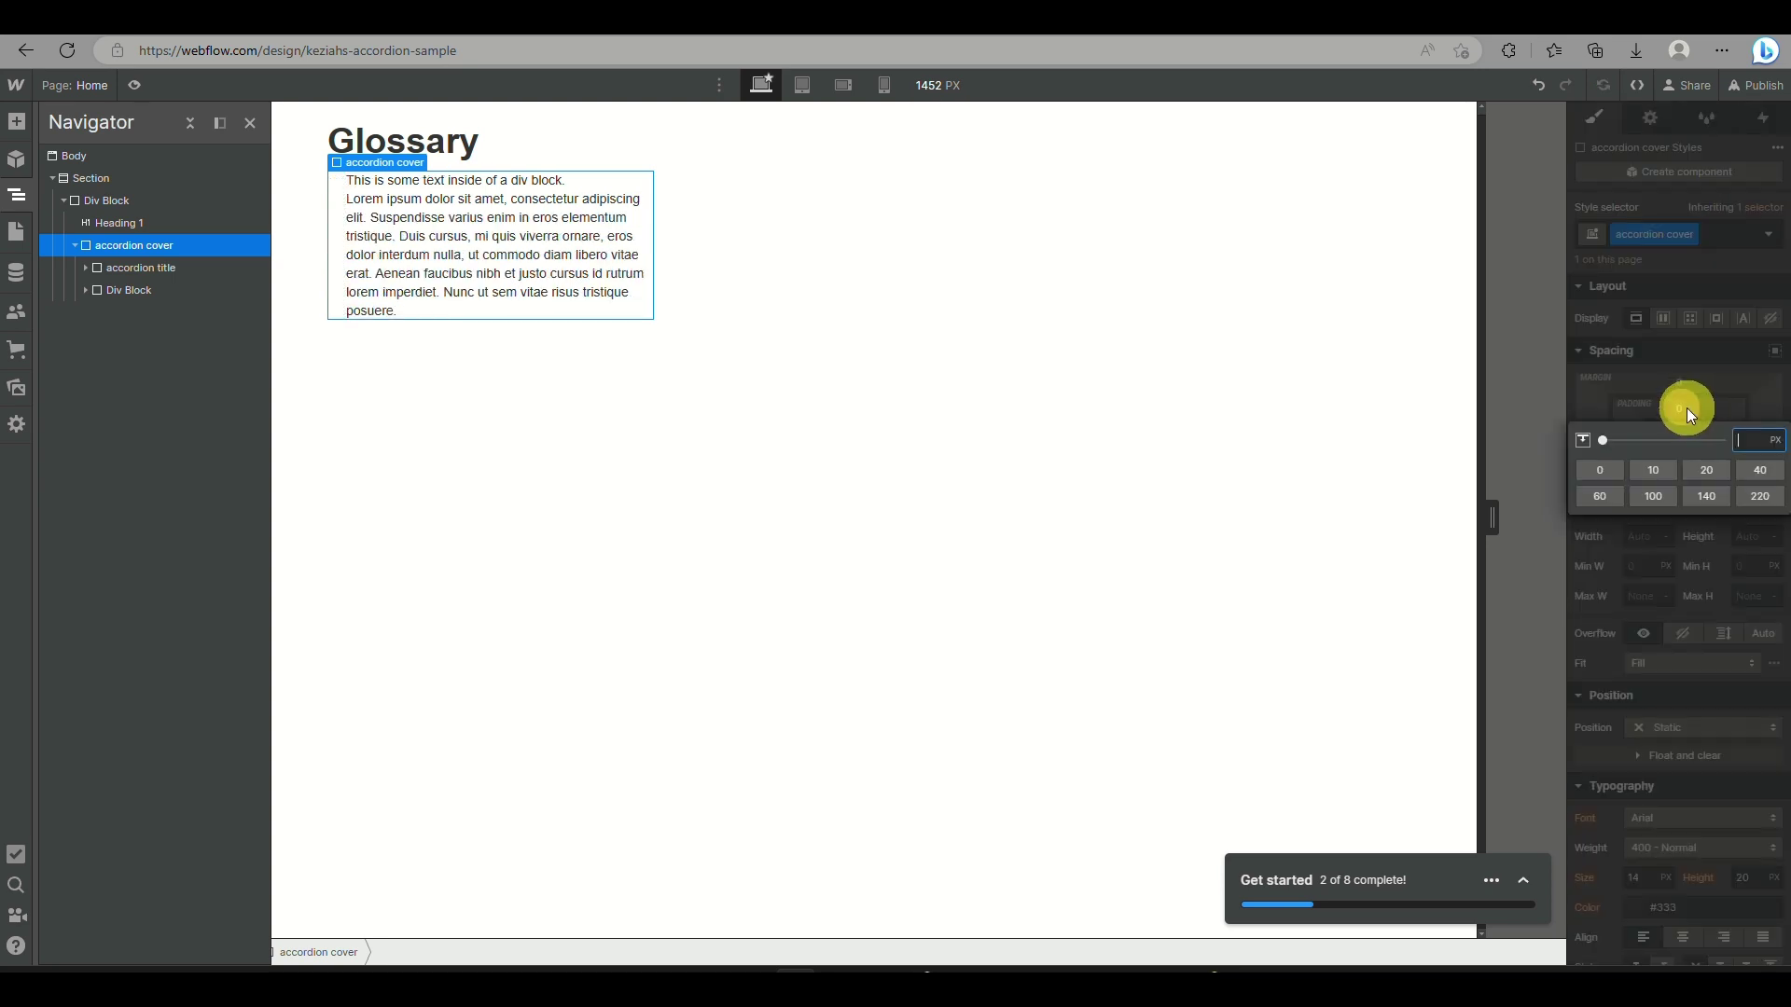
pyautogui.click(1707, 470)
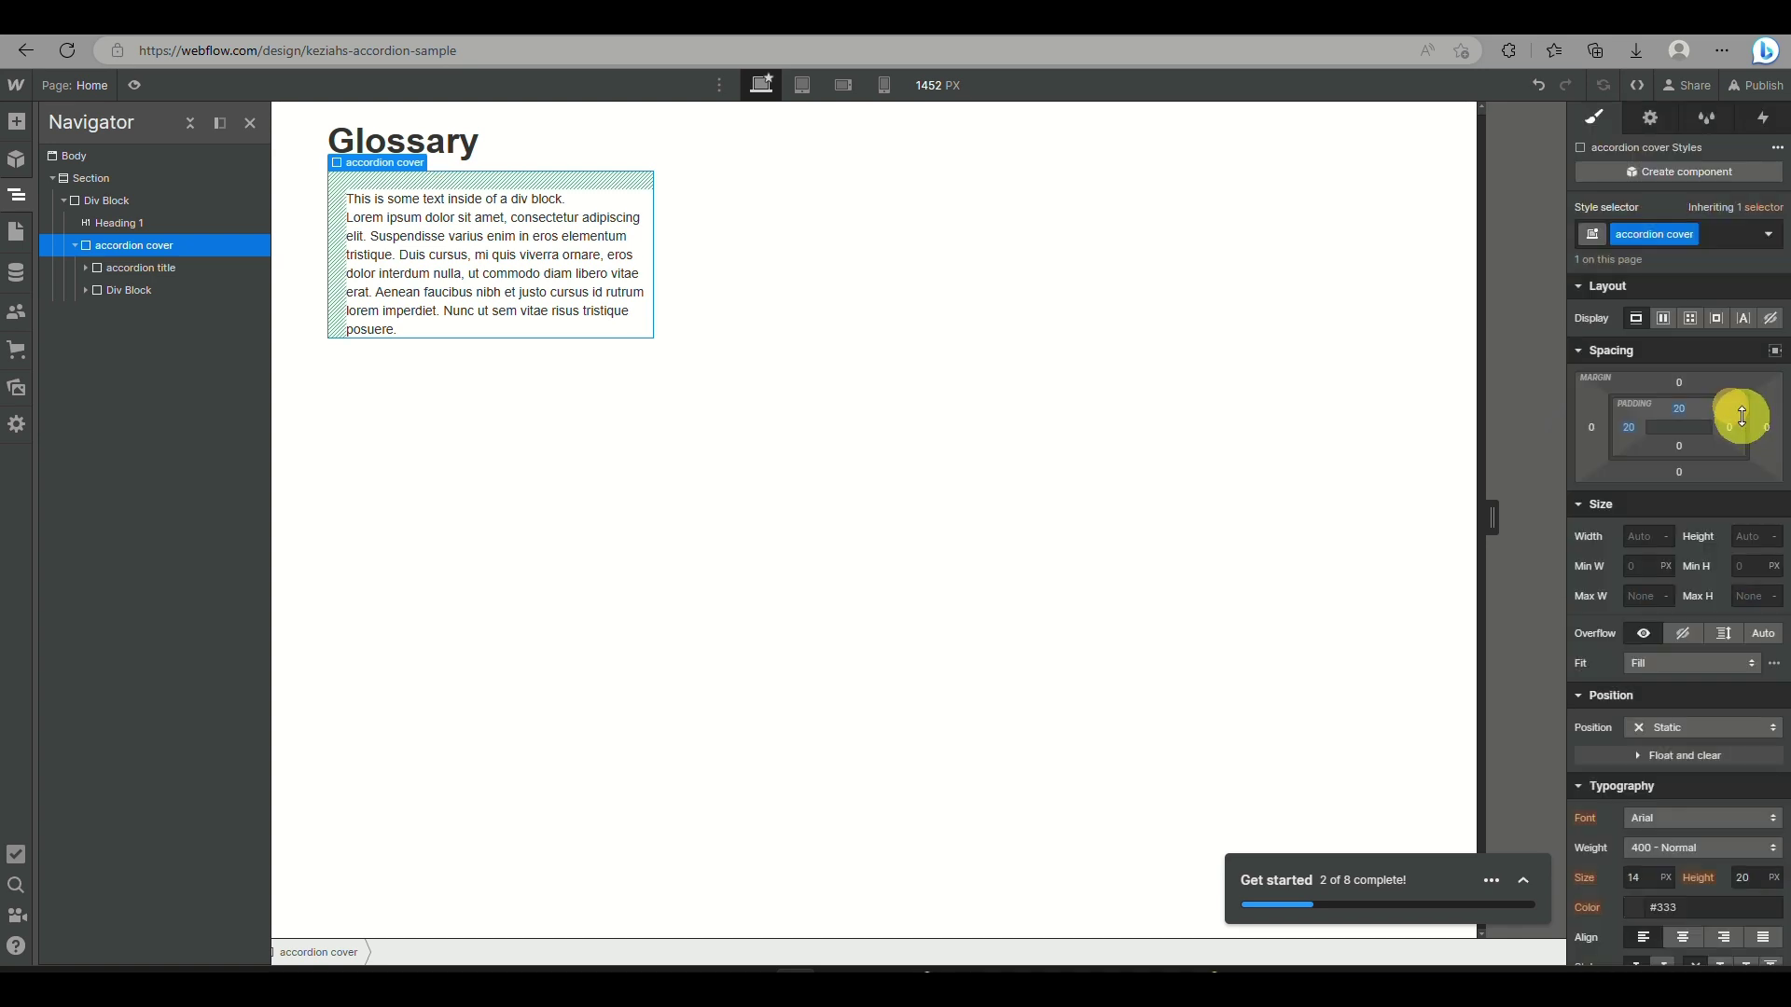
pyautogui.click(1728, 434)
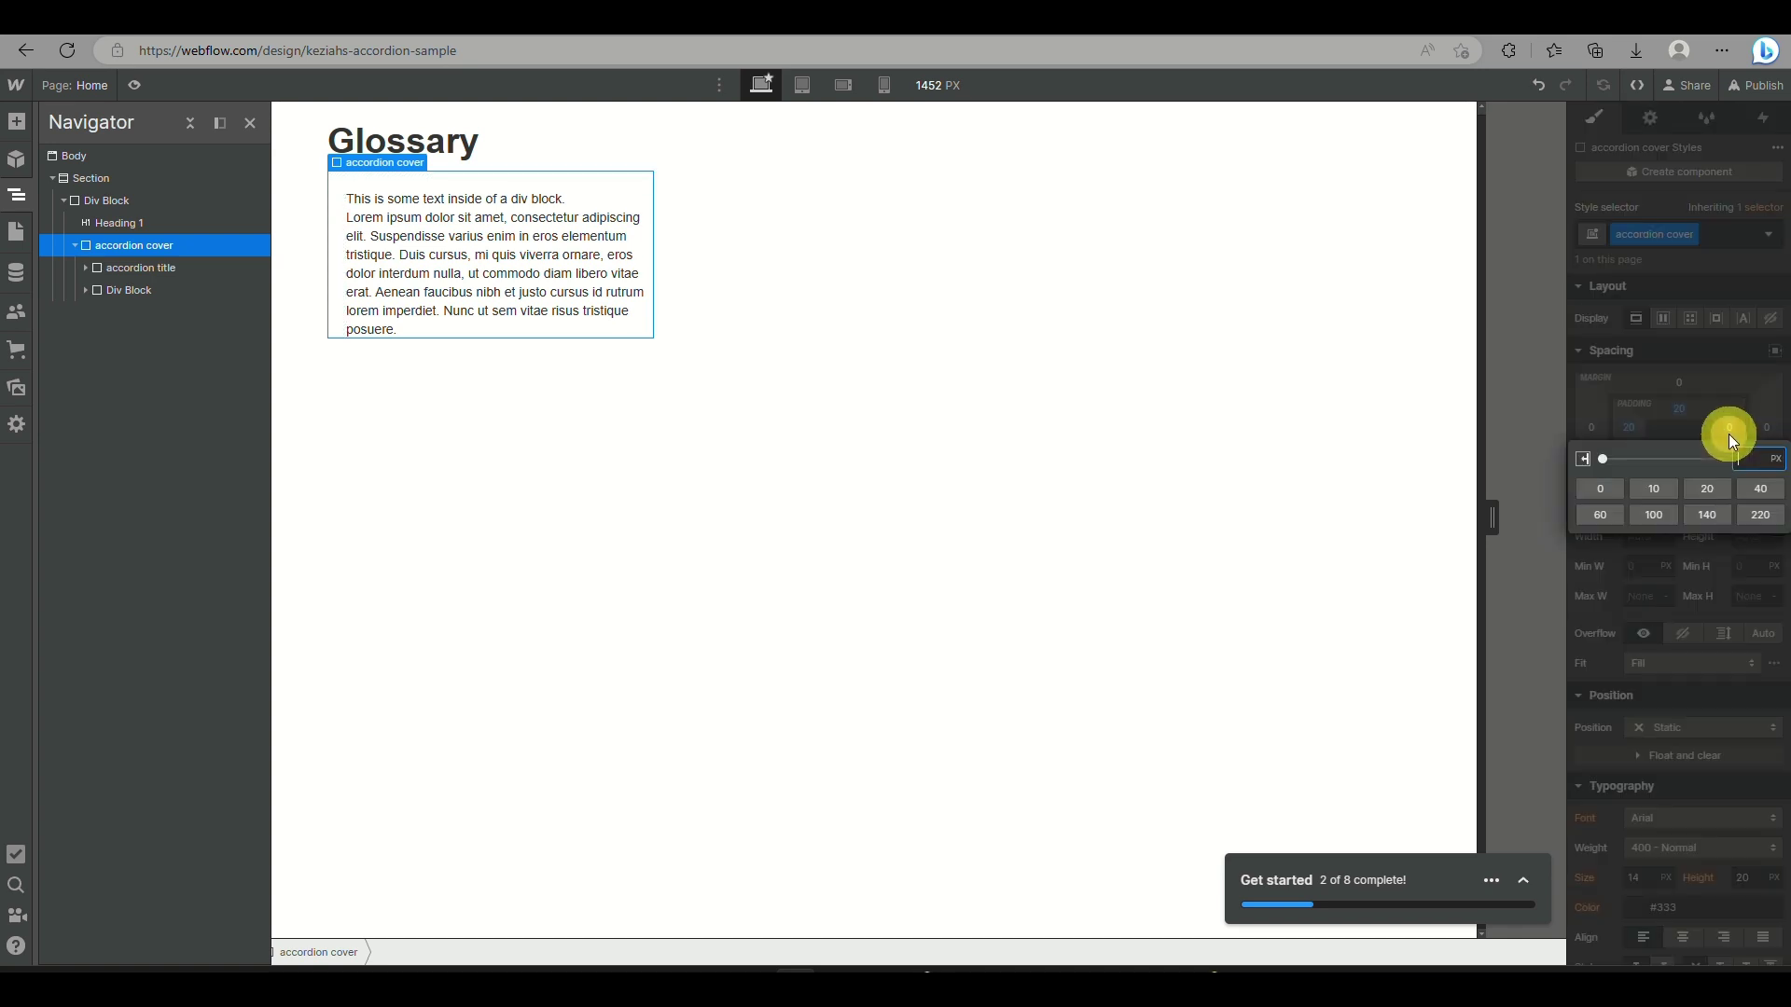
pyautogui.click(1702, 489)
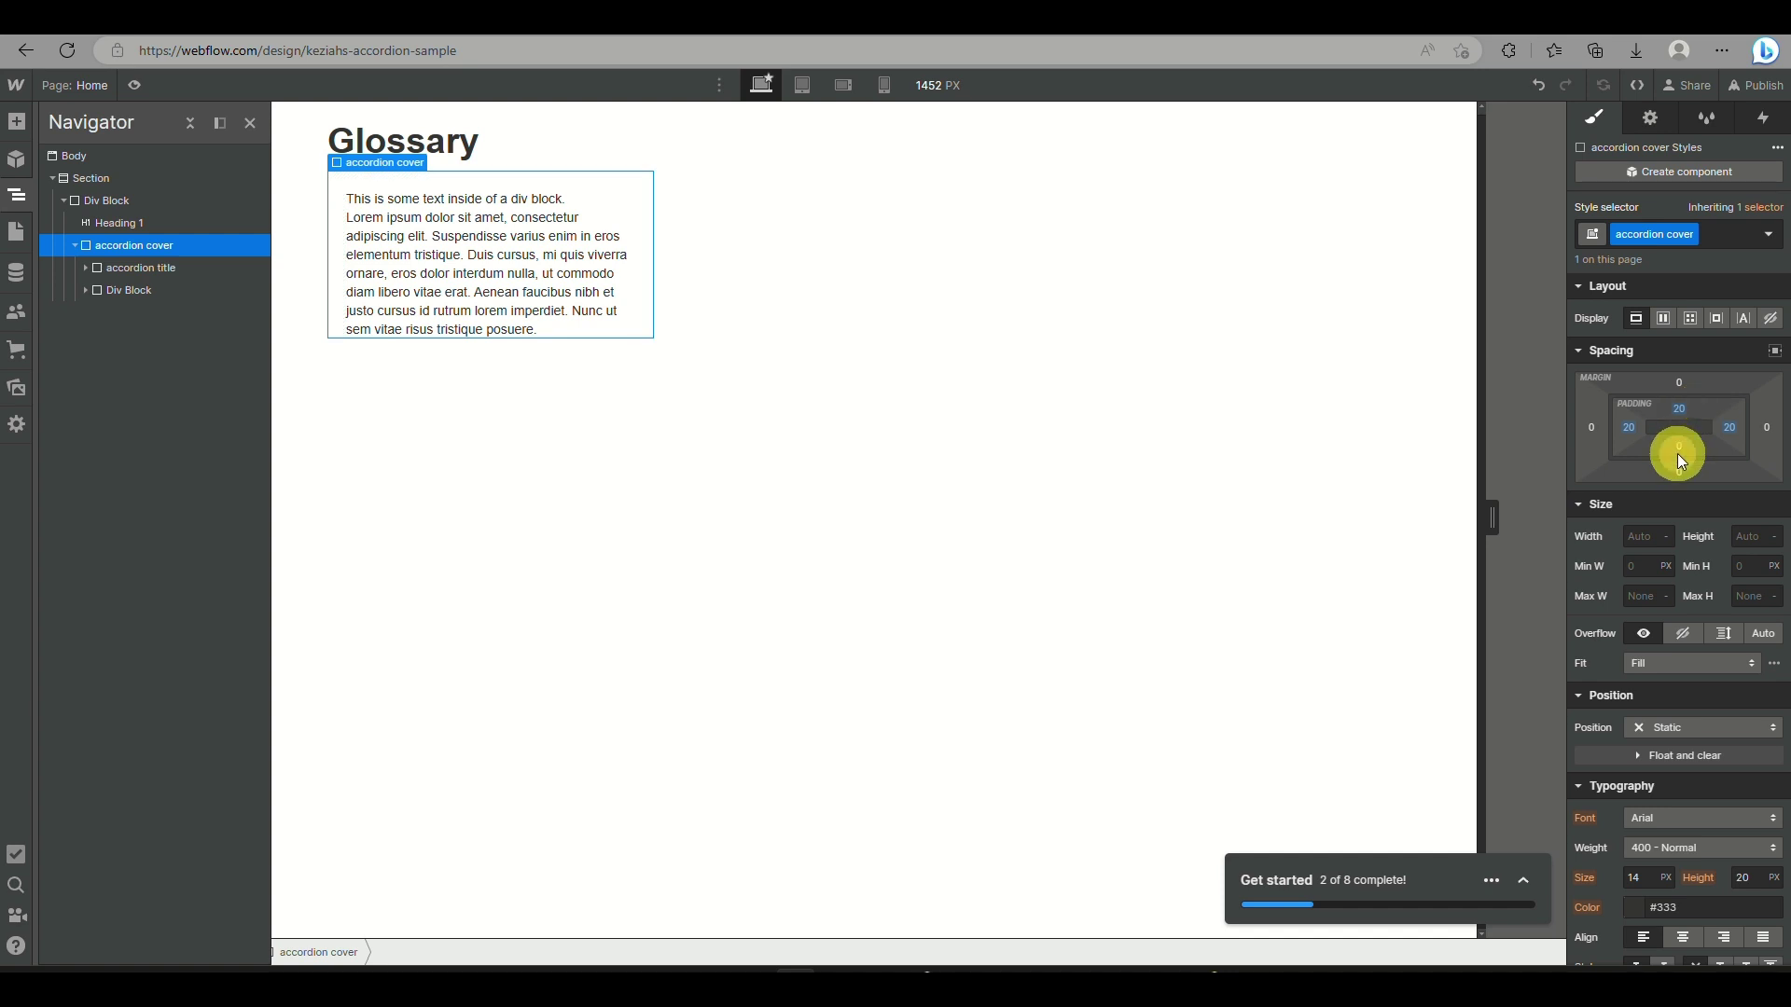
pyautogui.click(1678, 450)
pyautogui.click(1706, 506)
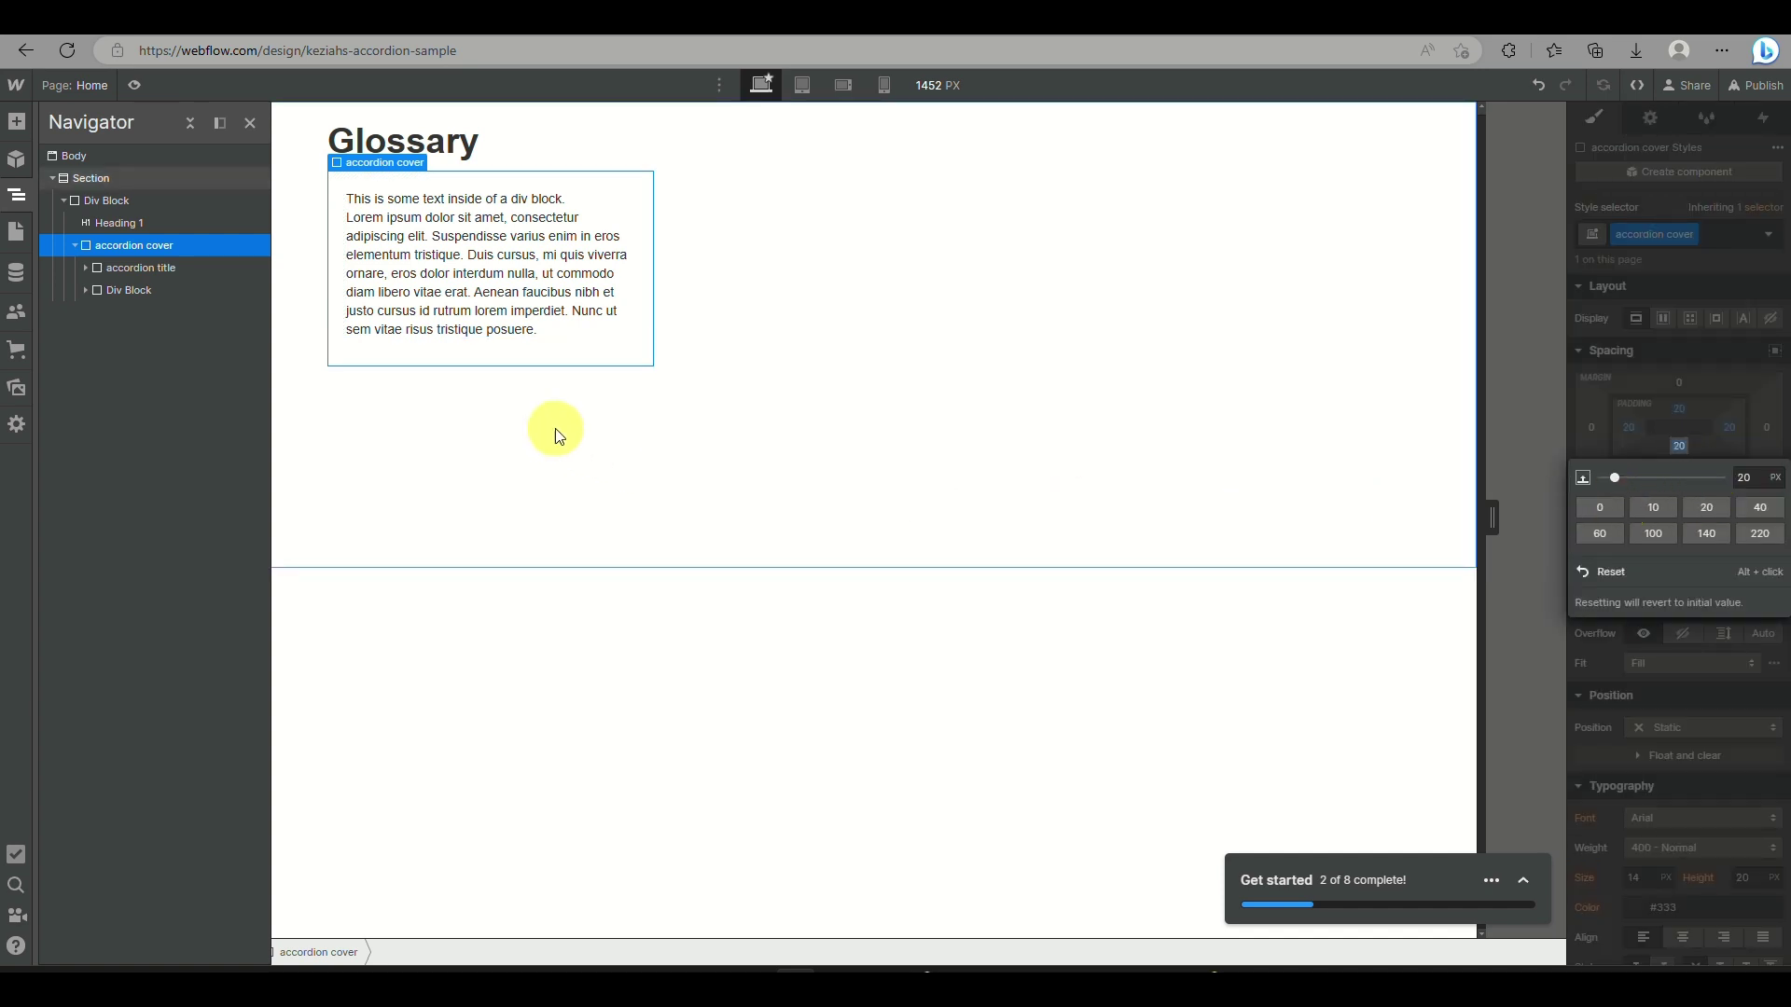
# - Set the bottom padding of the text block in accordion title to 10 px
pyautogui.click(472, 196)
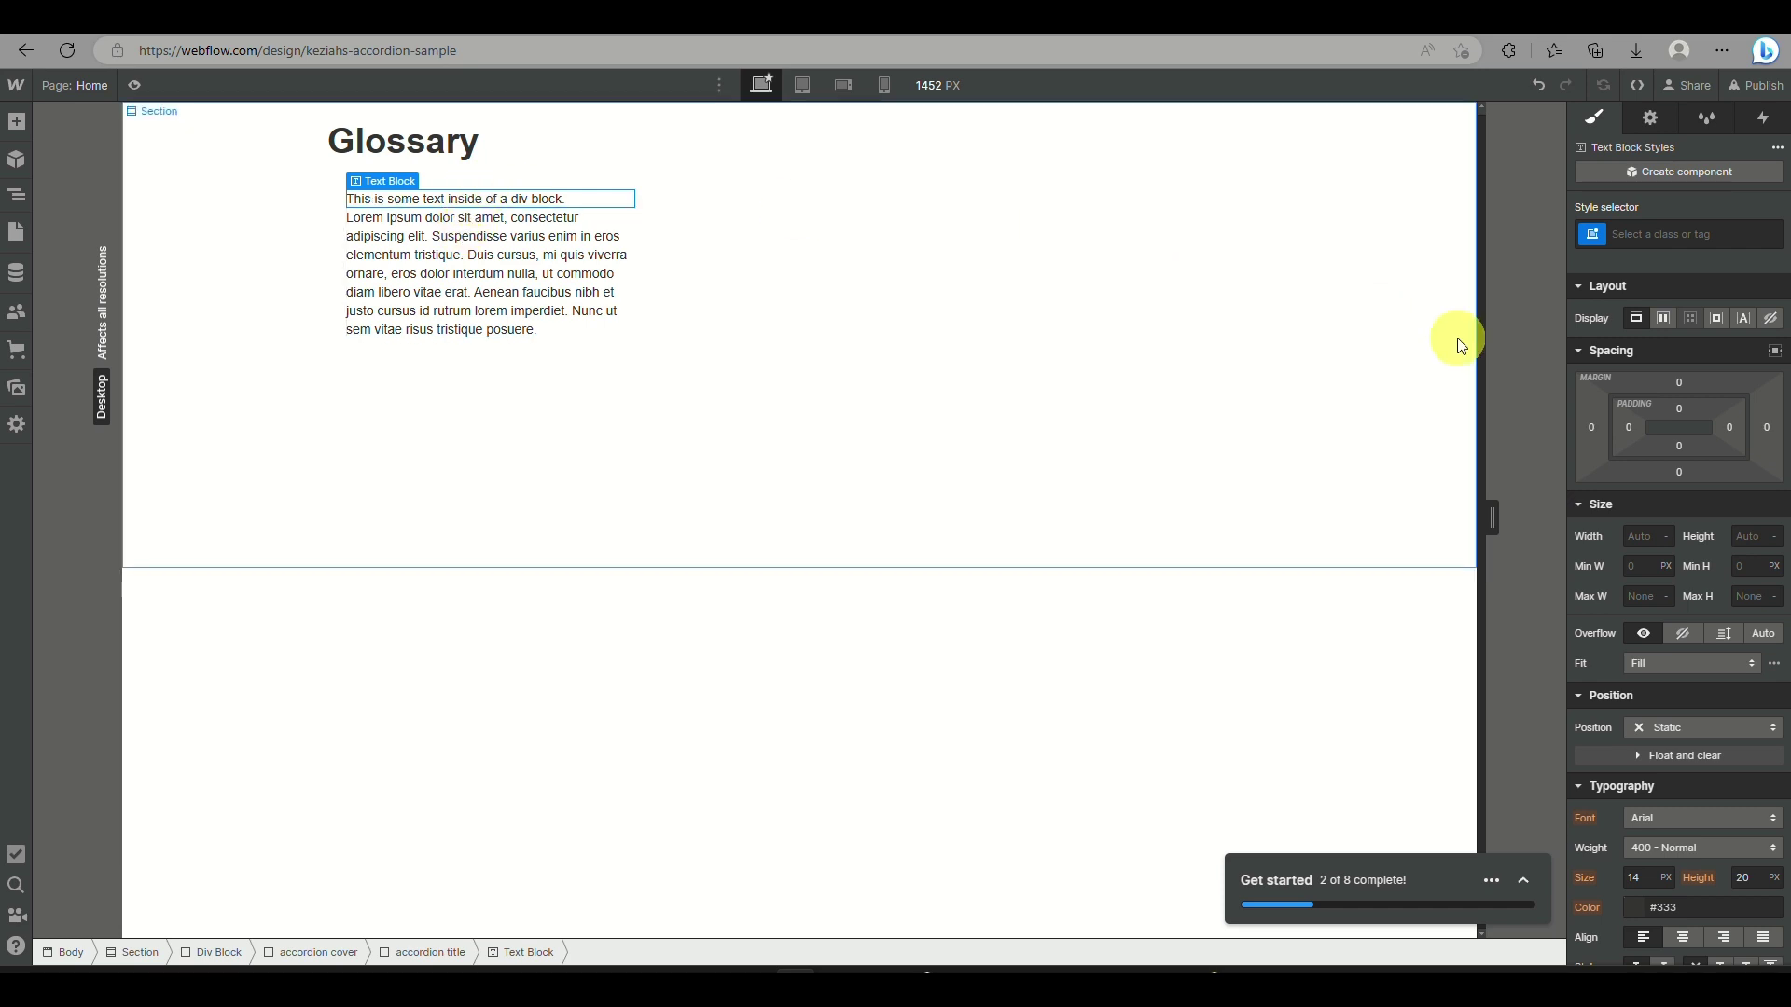
pyautogui.click(1679, 446)
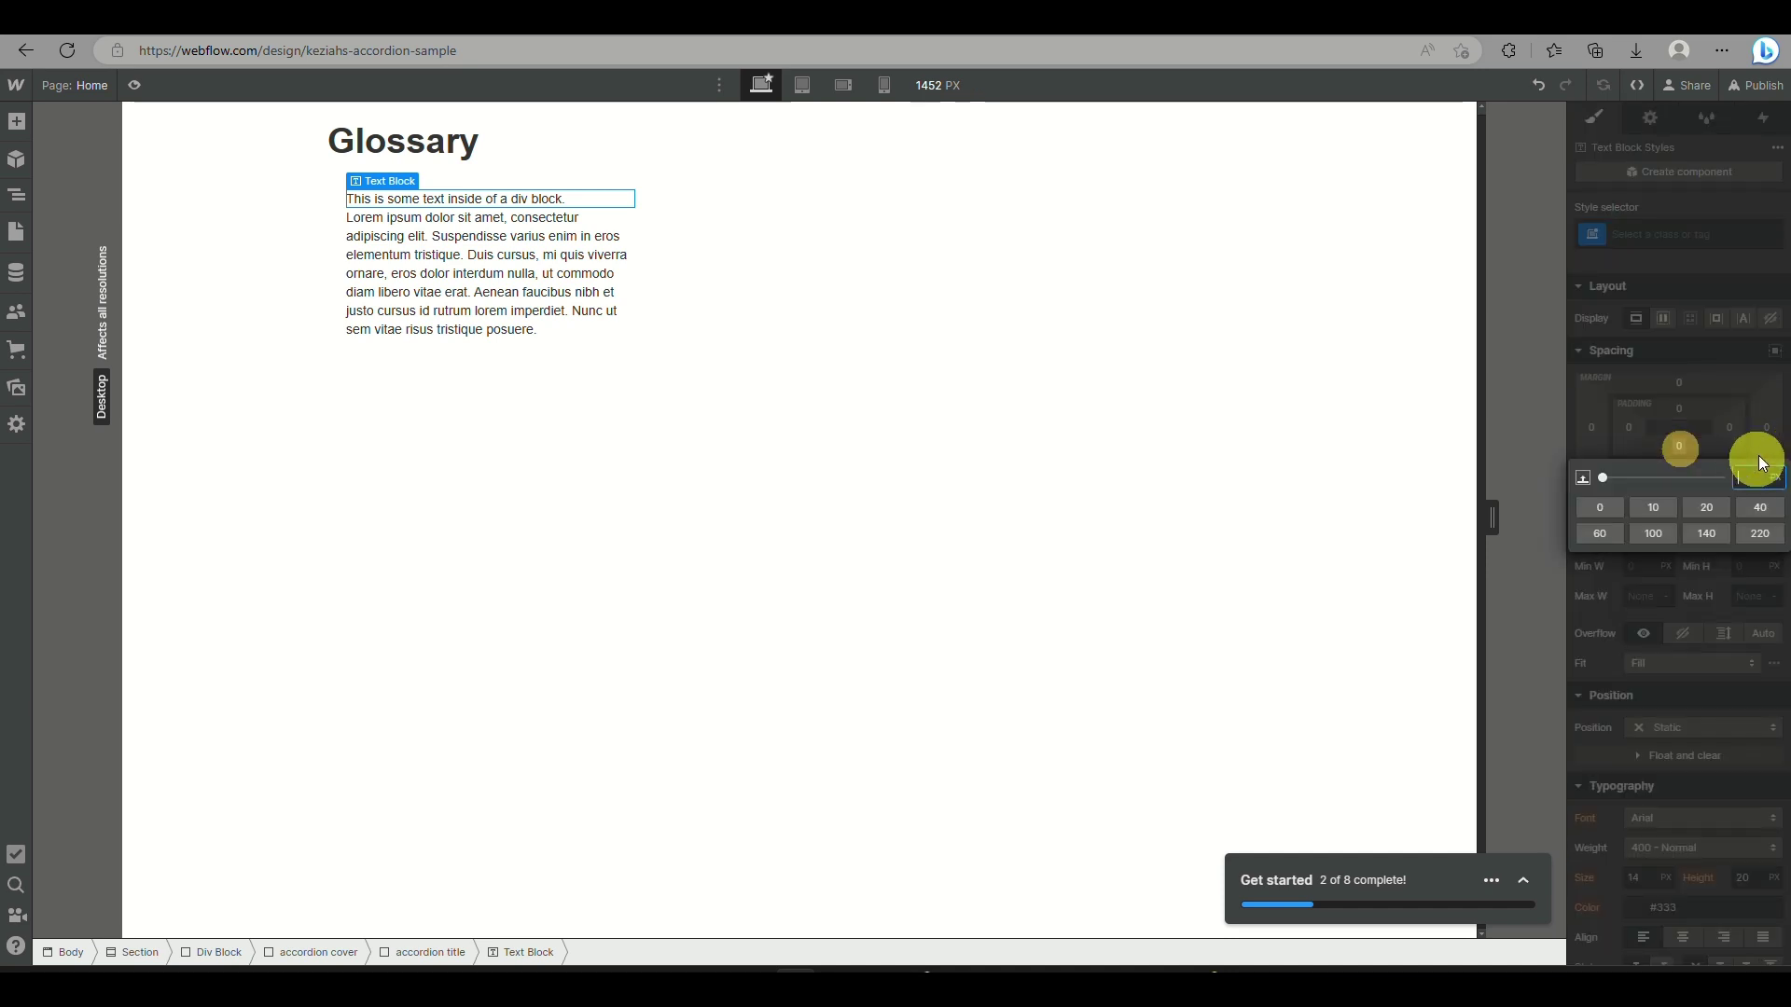
pyautogui.click(1653, 507)
pyautogui.click(590, 428)
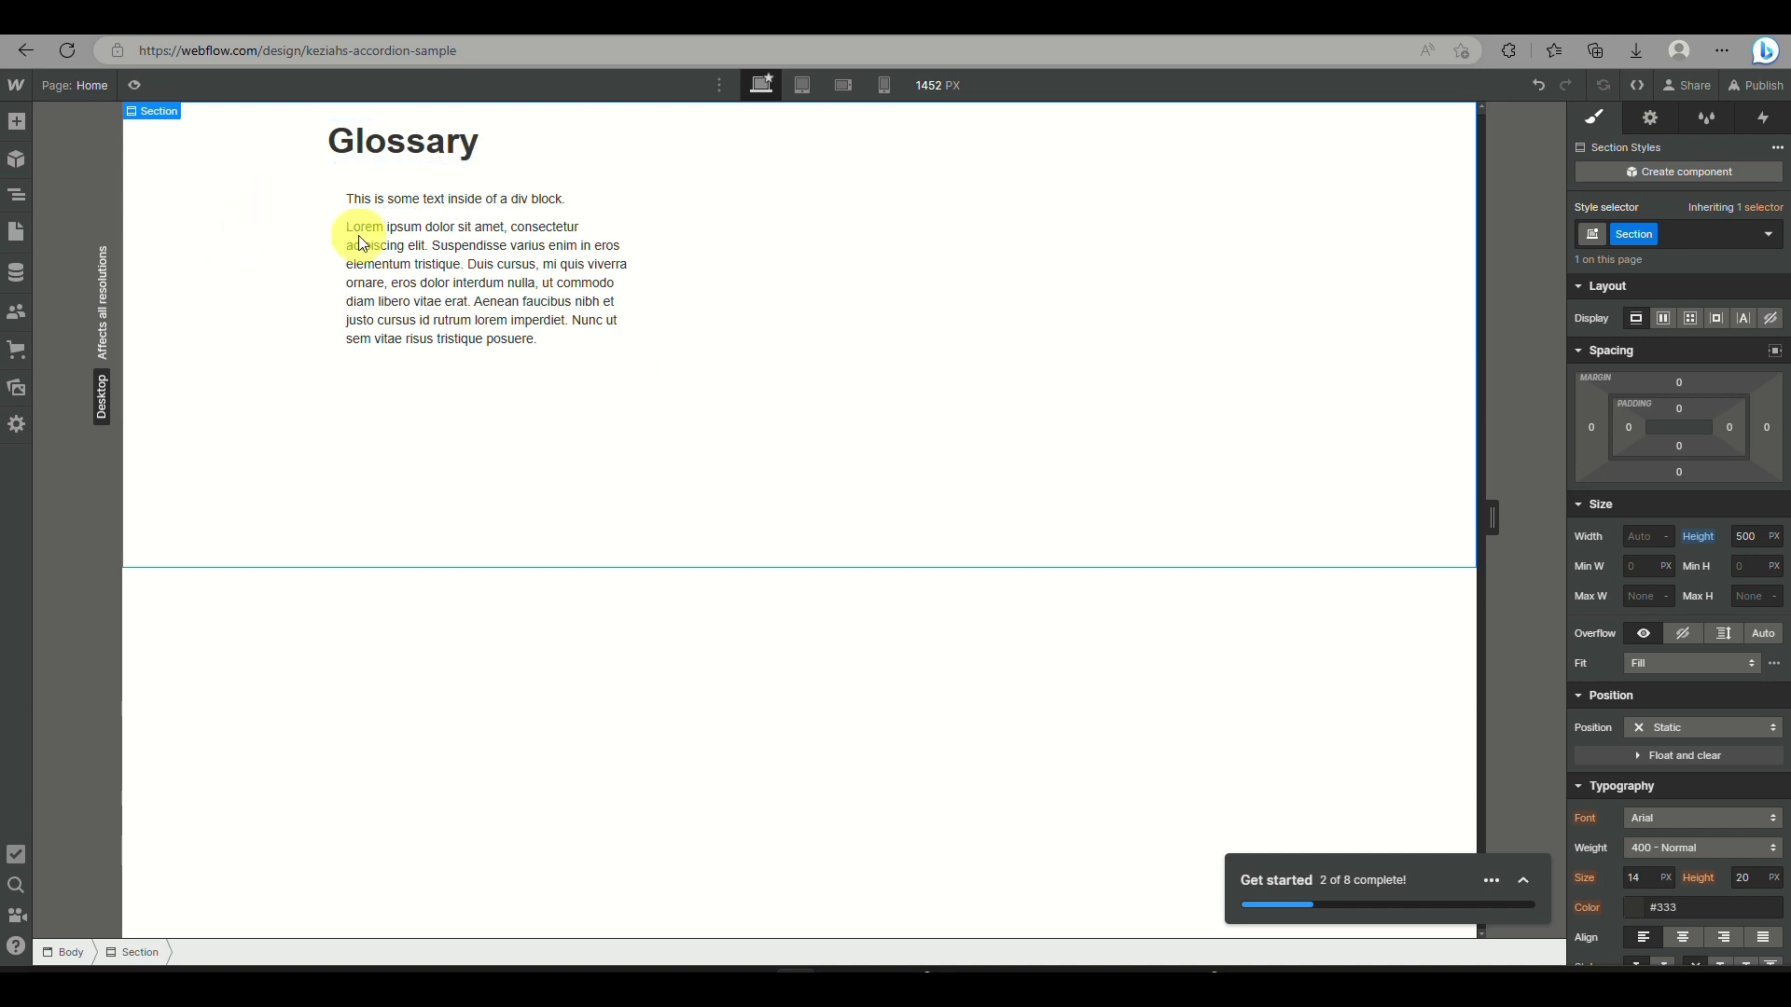
# - Give accordion cover a dashed border 1.5 px wide on all sides
pyautogui.click(14, 121)
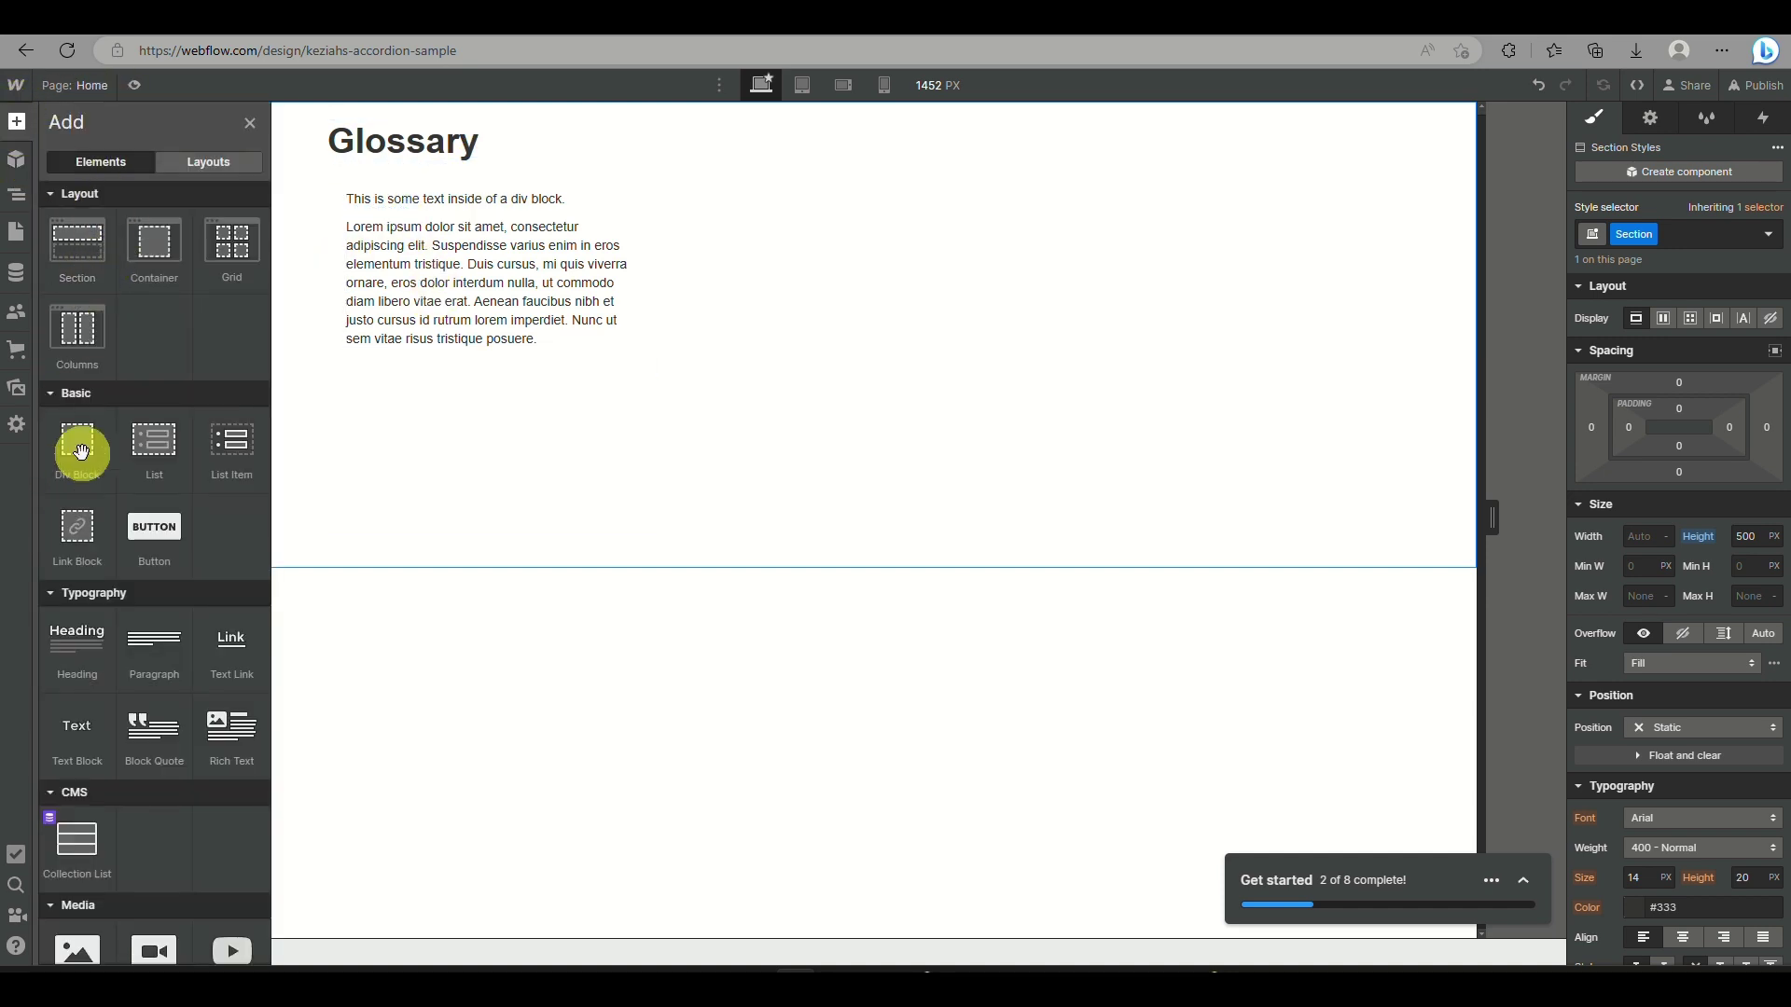
pyautogui.click(13, 198)
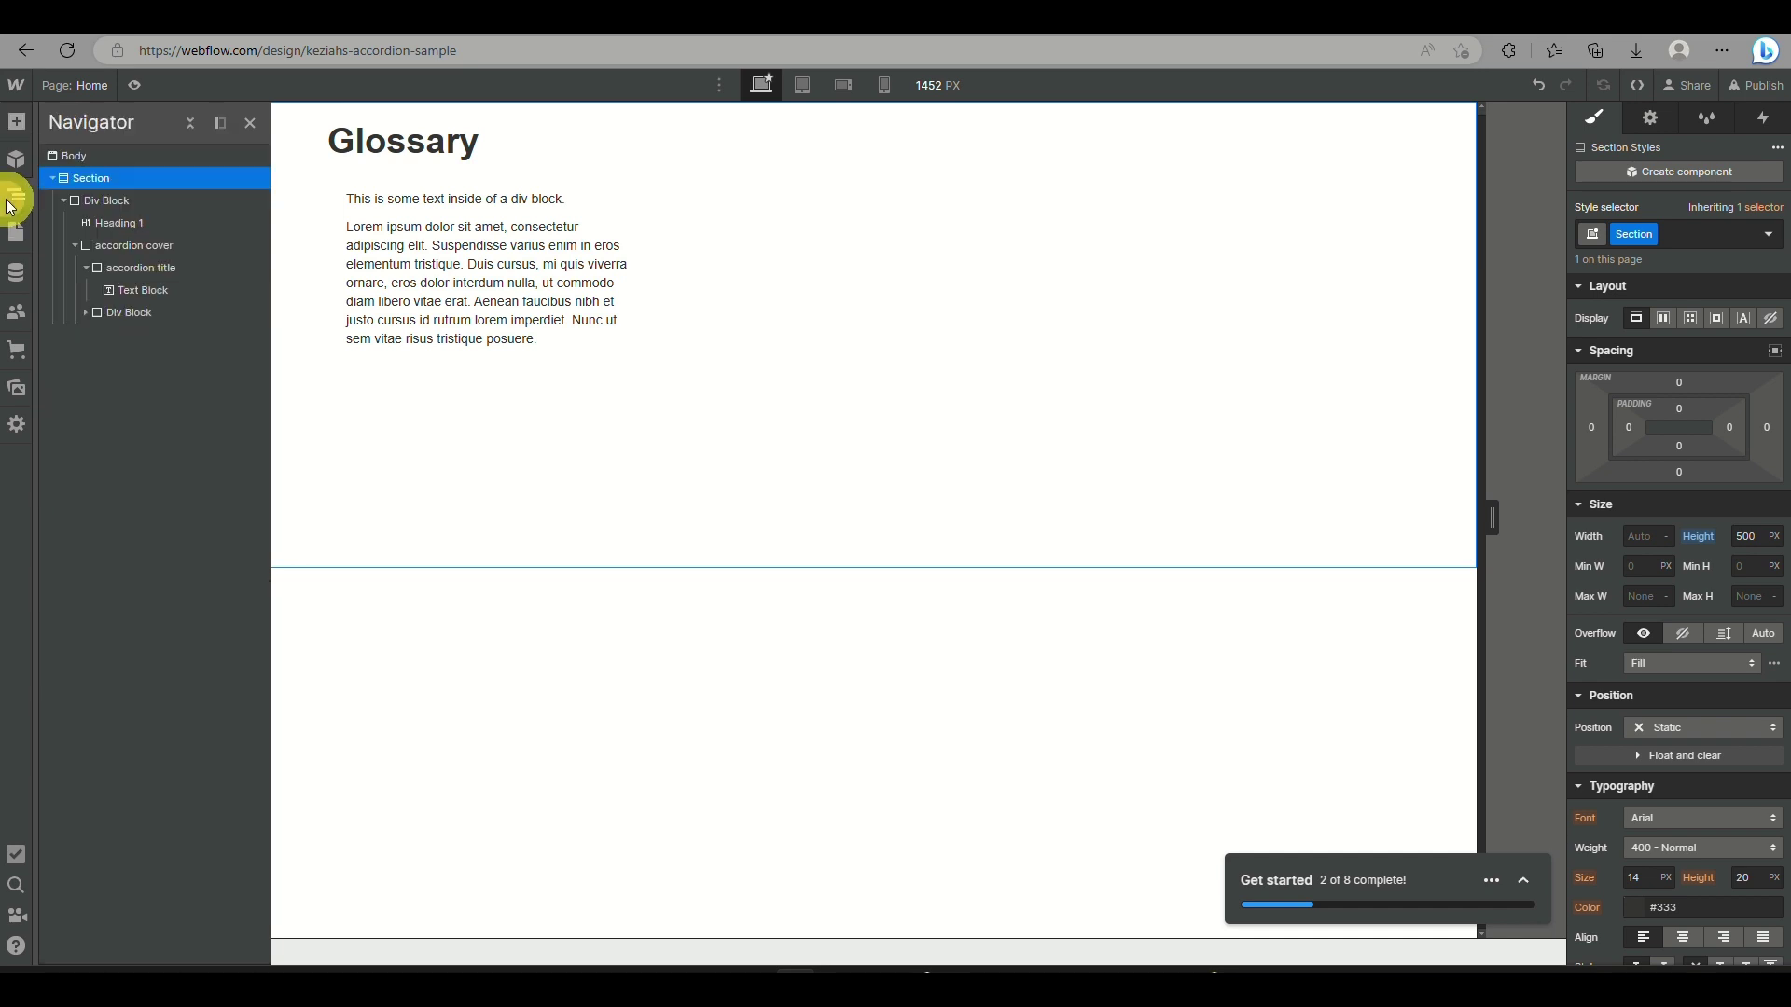
pyautogui.click(158, 240)
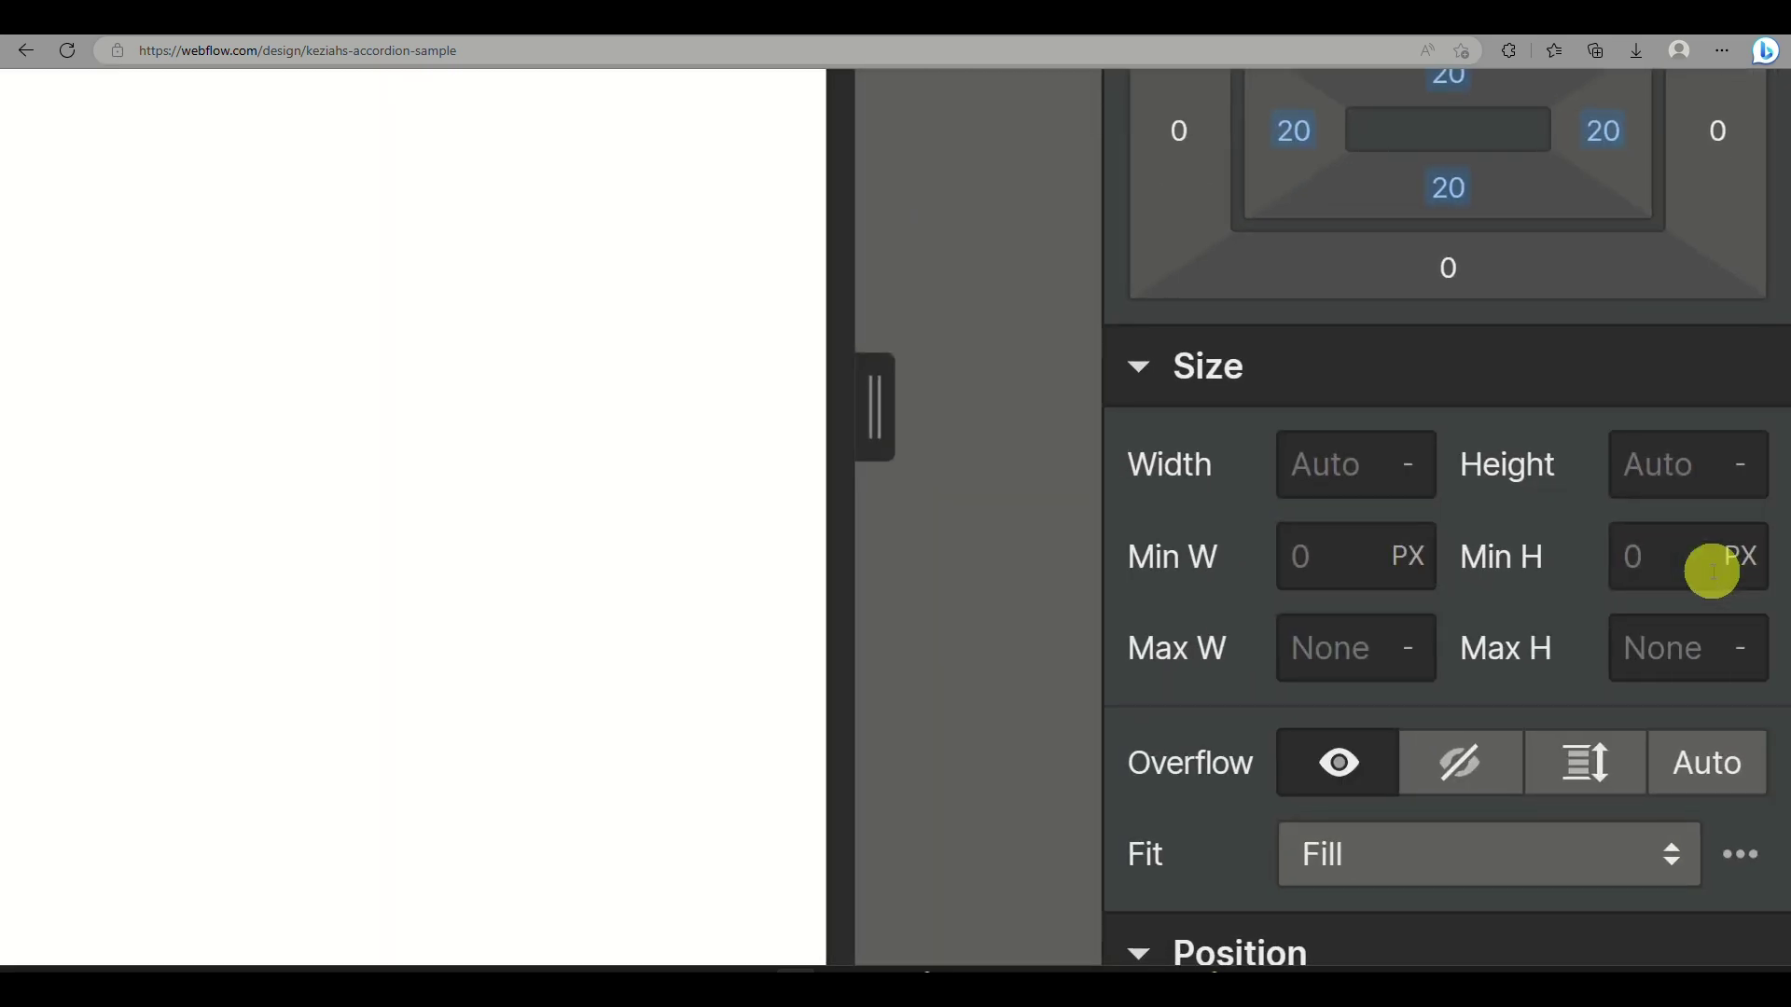
pyautogui.scroll(-15, 1711, 571)
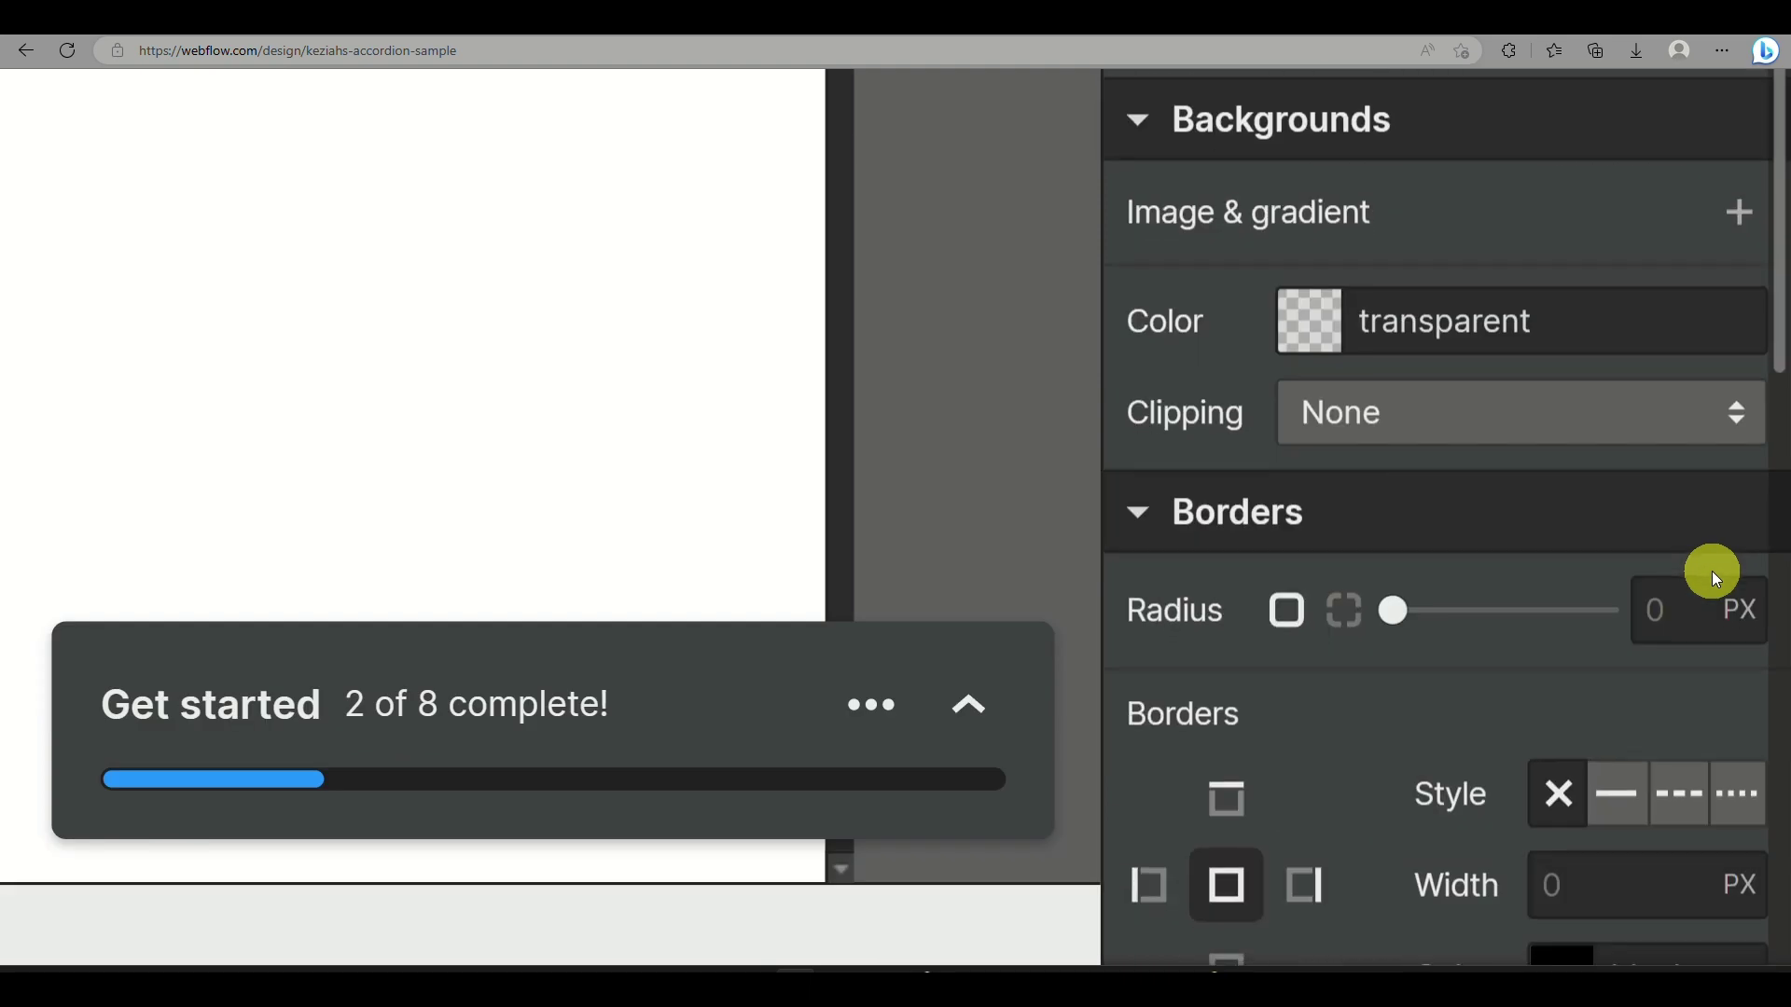
pyautogui.scroll(-4, 1710, 570)
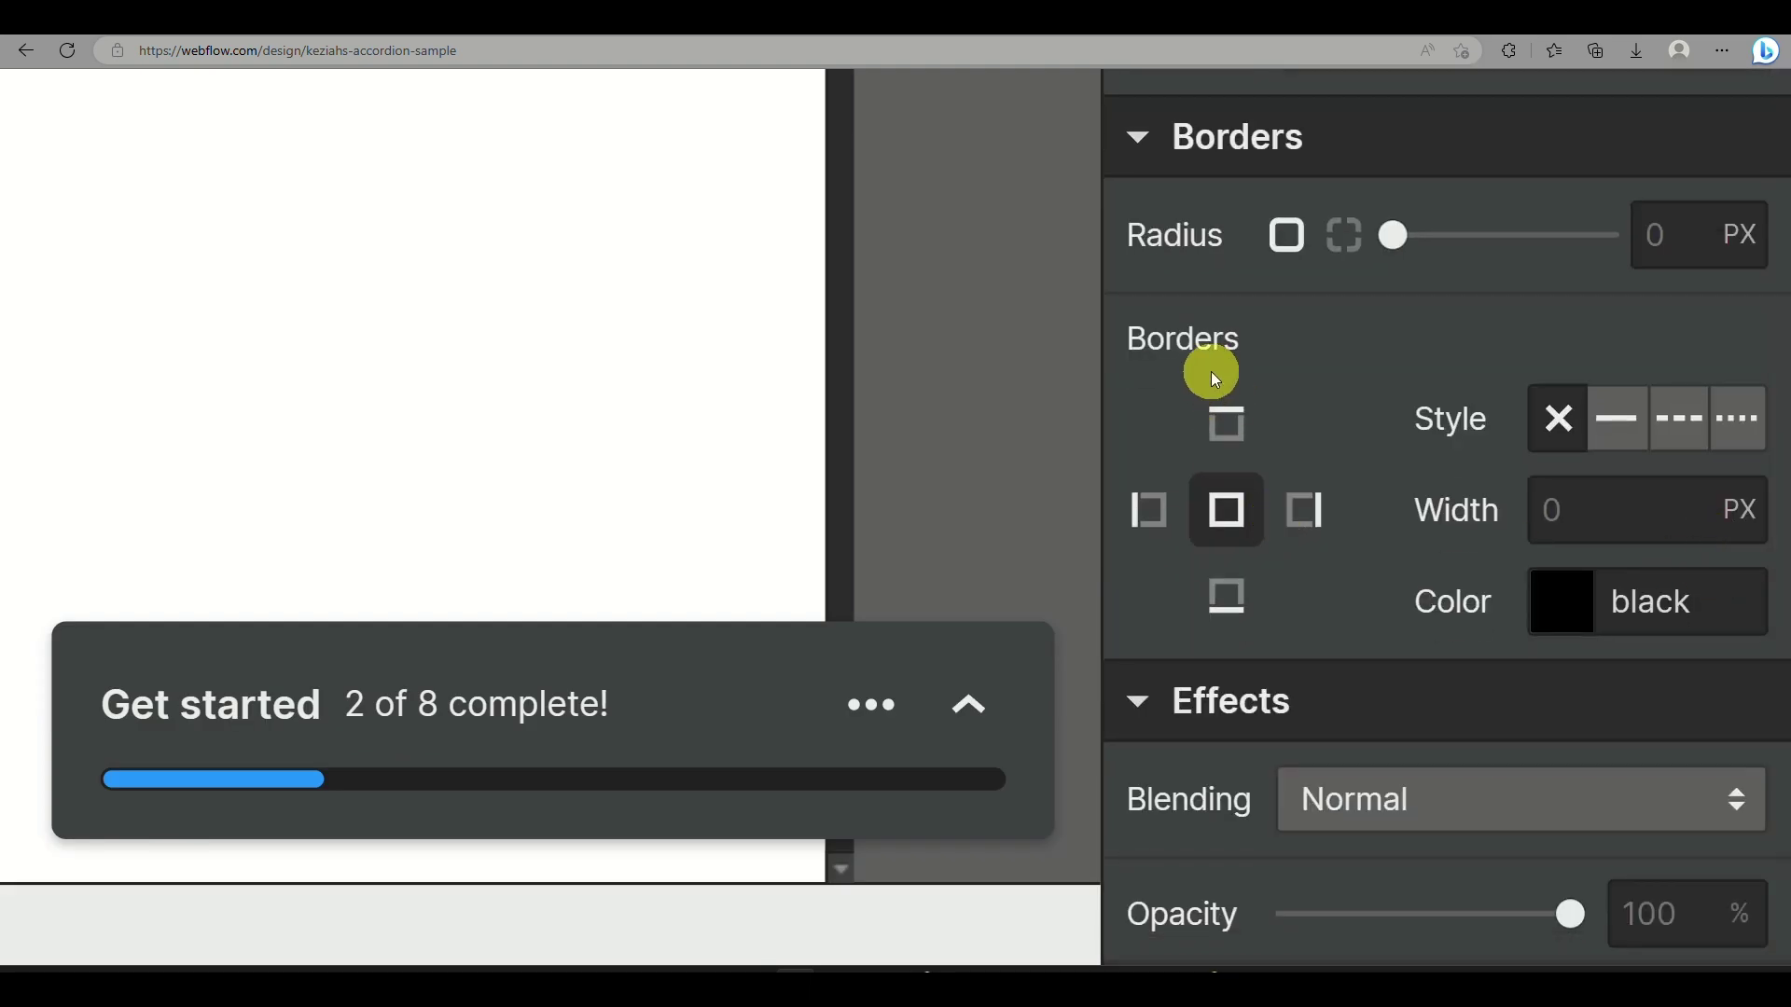
pyautogui.click(1575, 504)
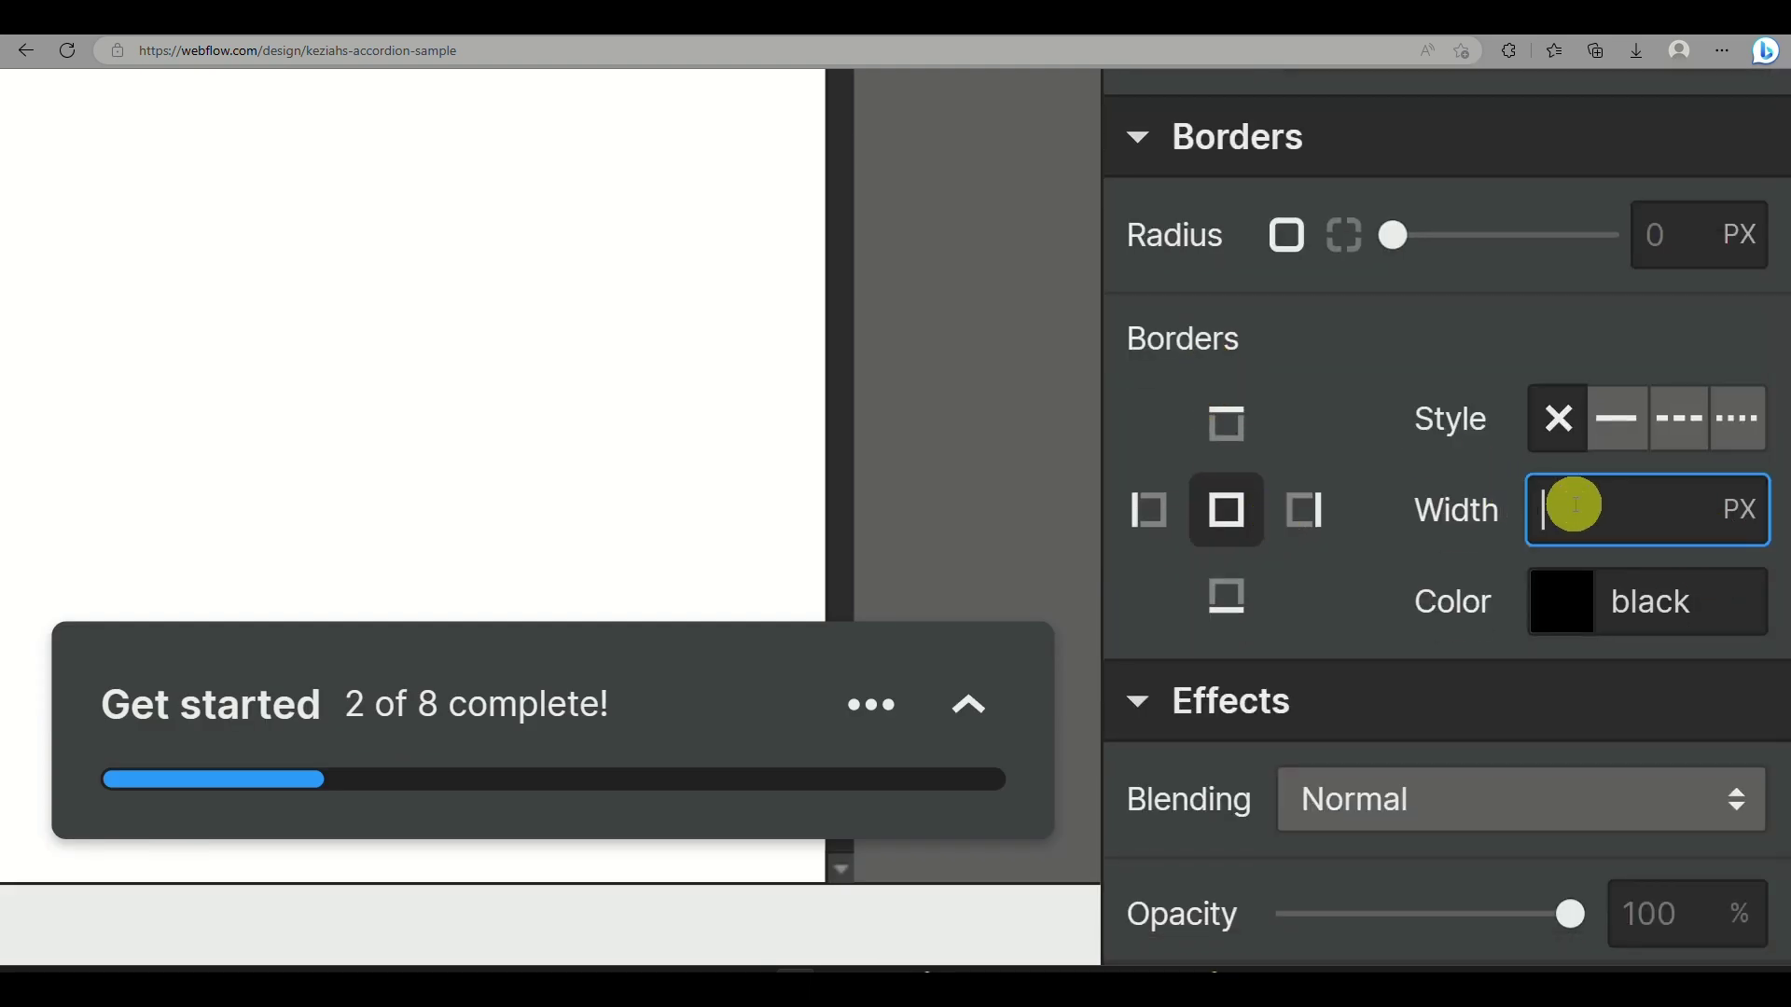
pyautogui.write('1.5')
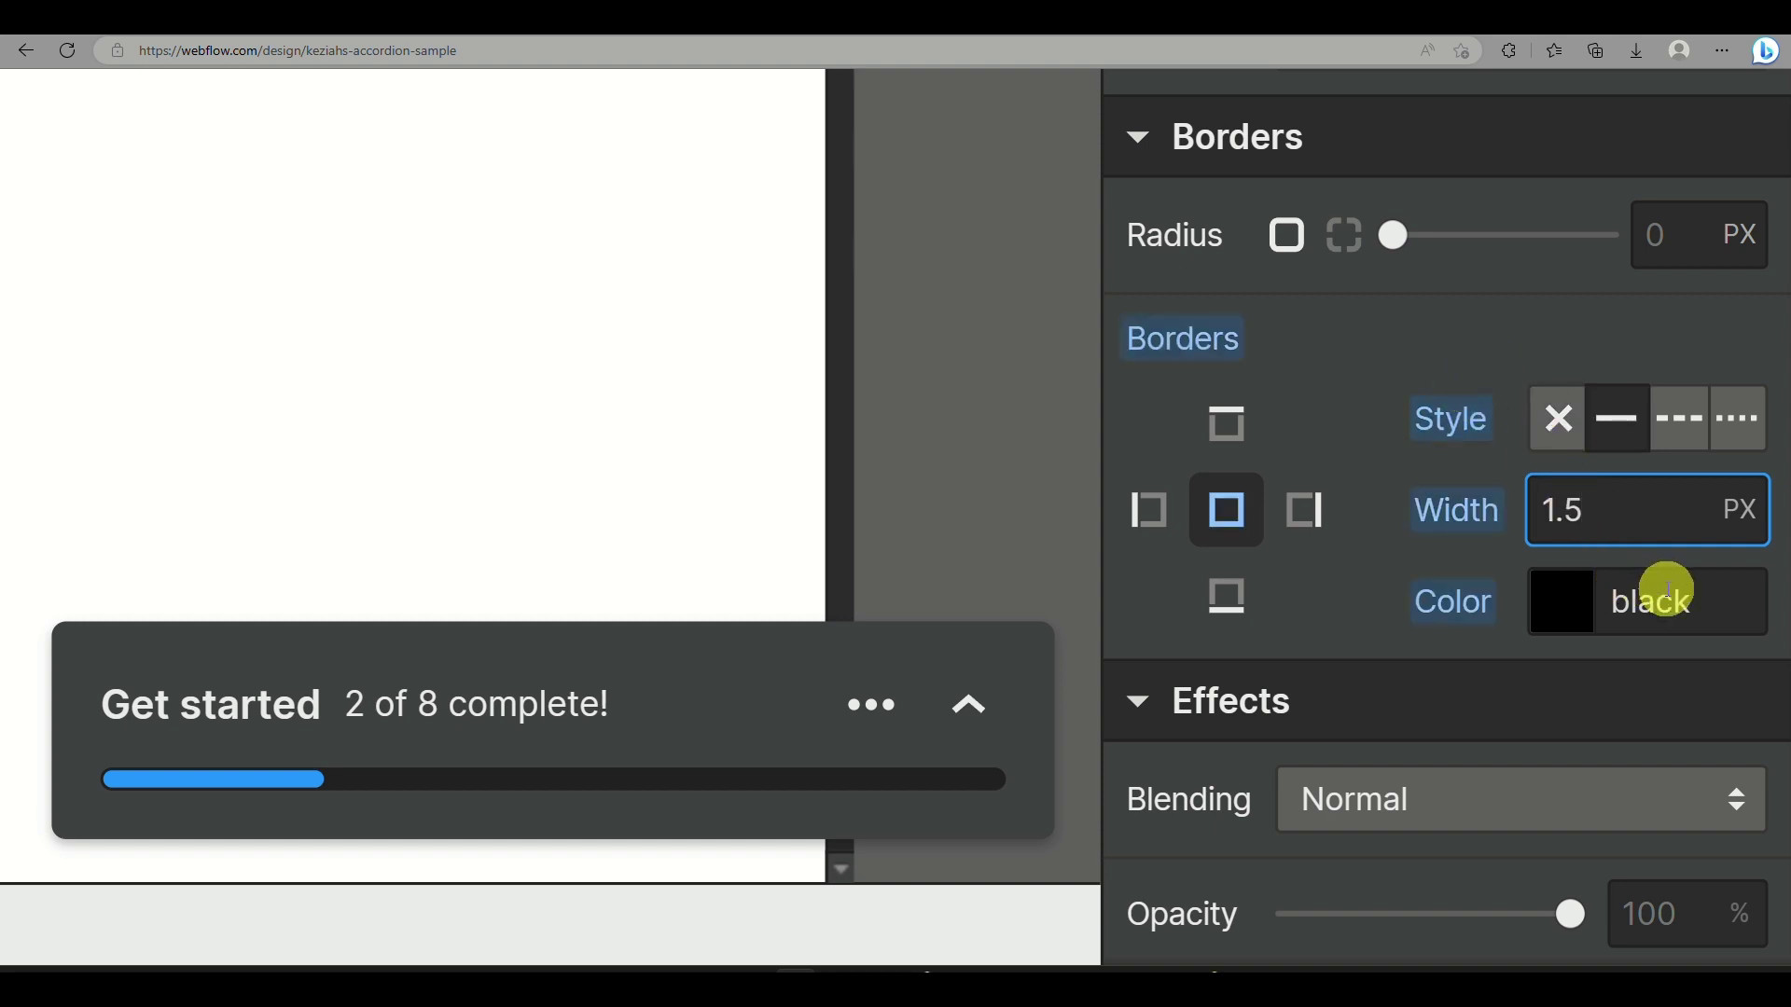
pyautogui.click(1700, 439)
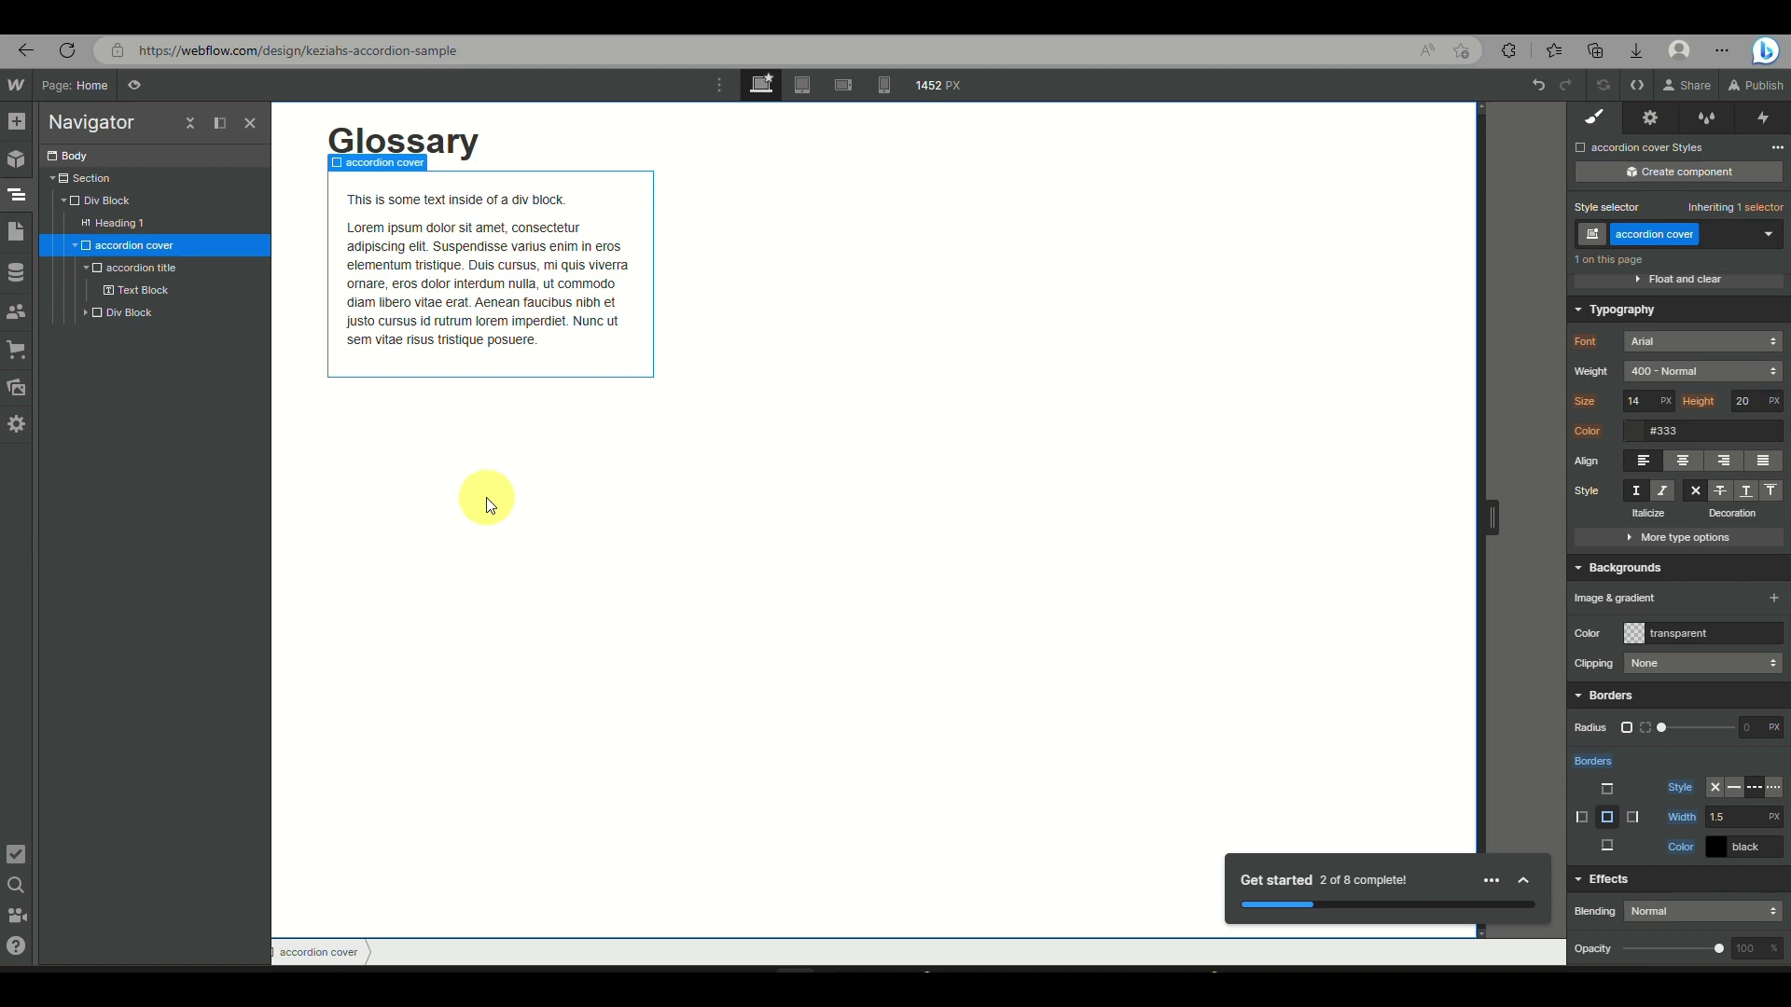
pyautogui.click(501, 453)
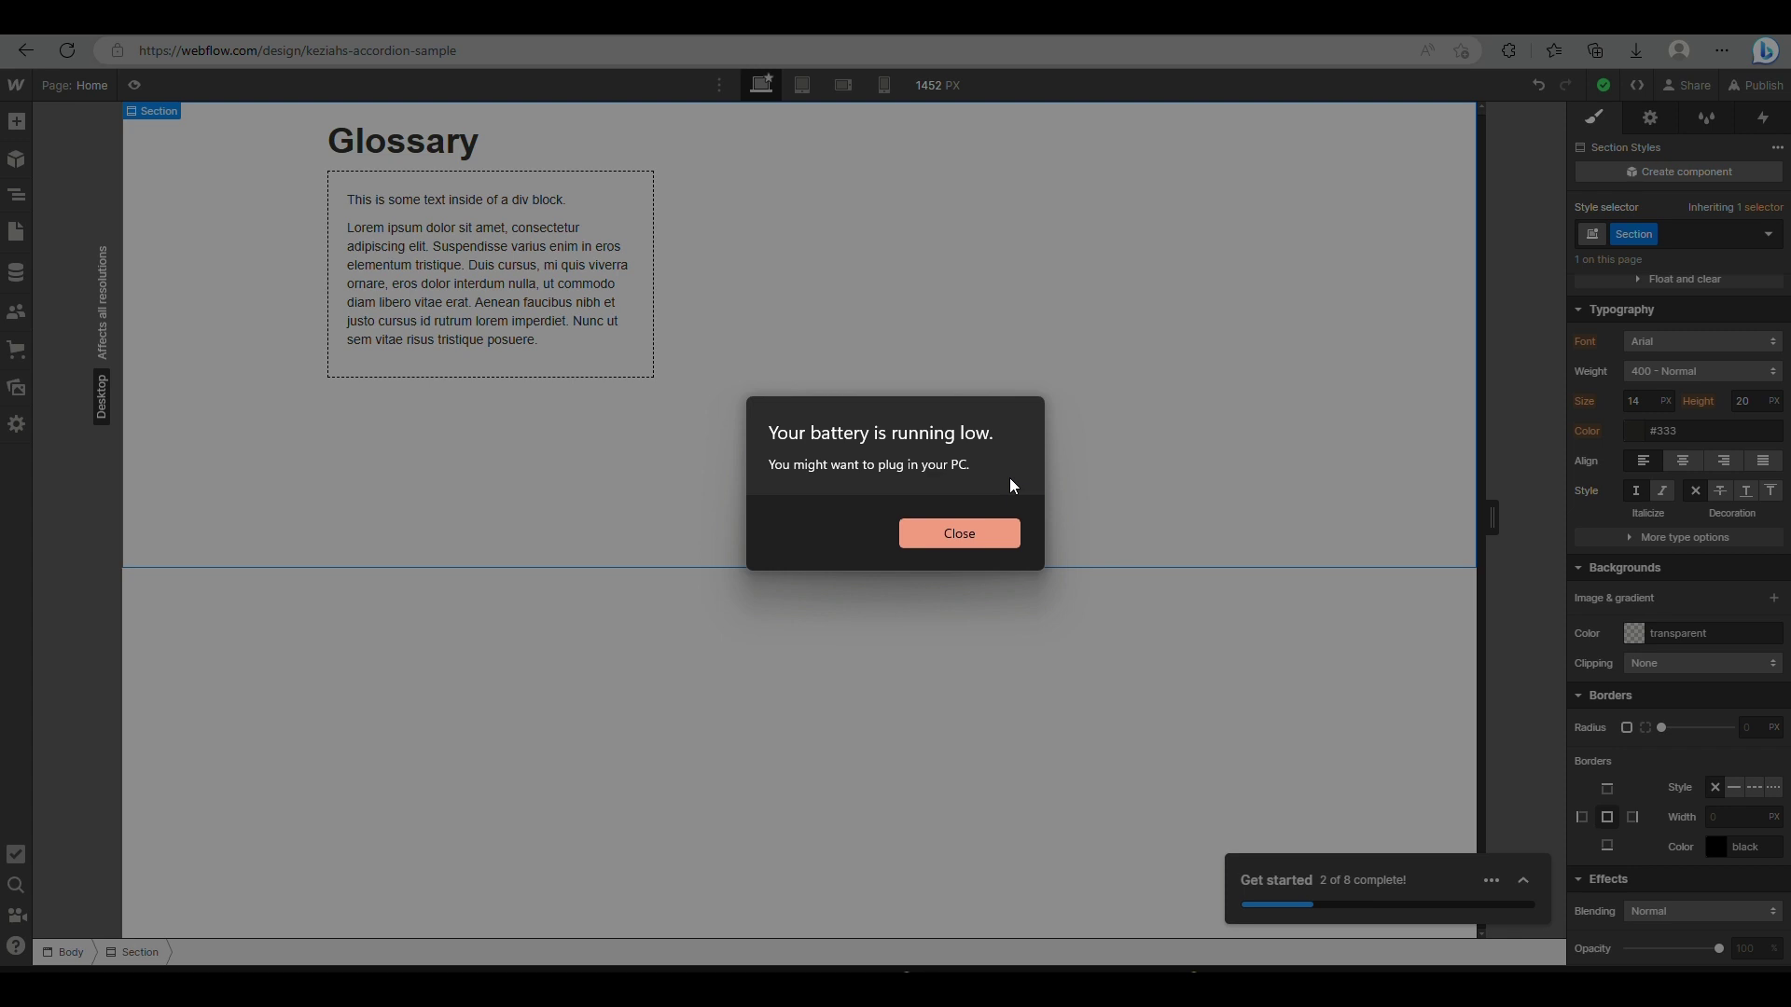
pyautogui.press('Escape')
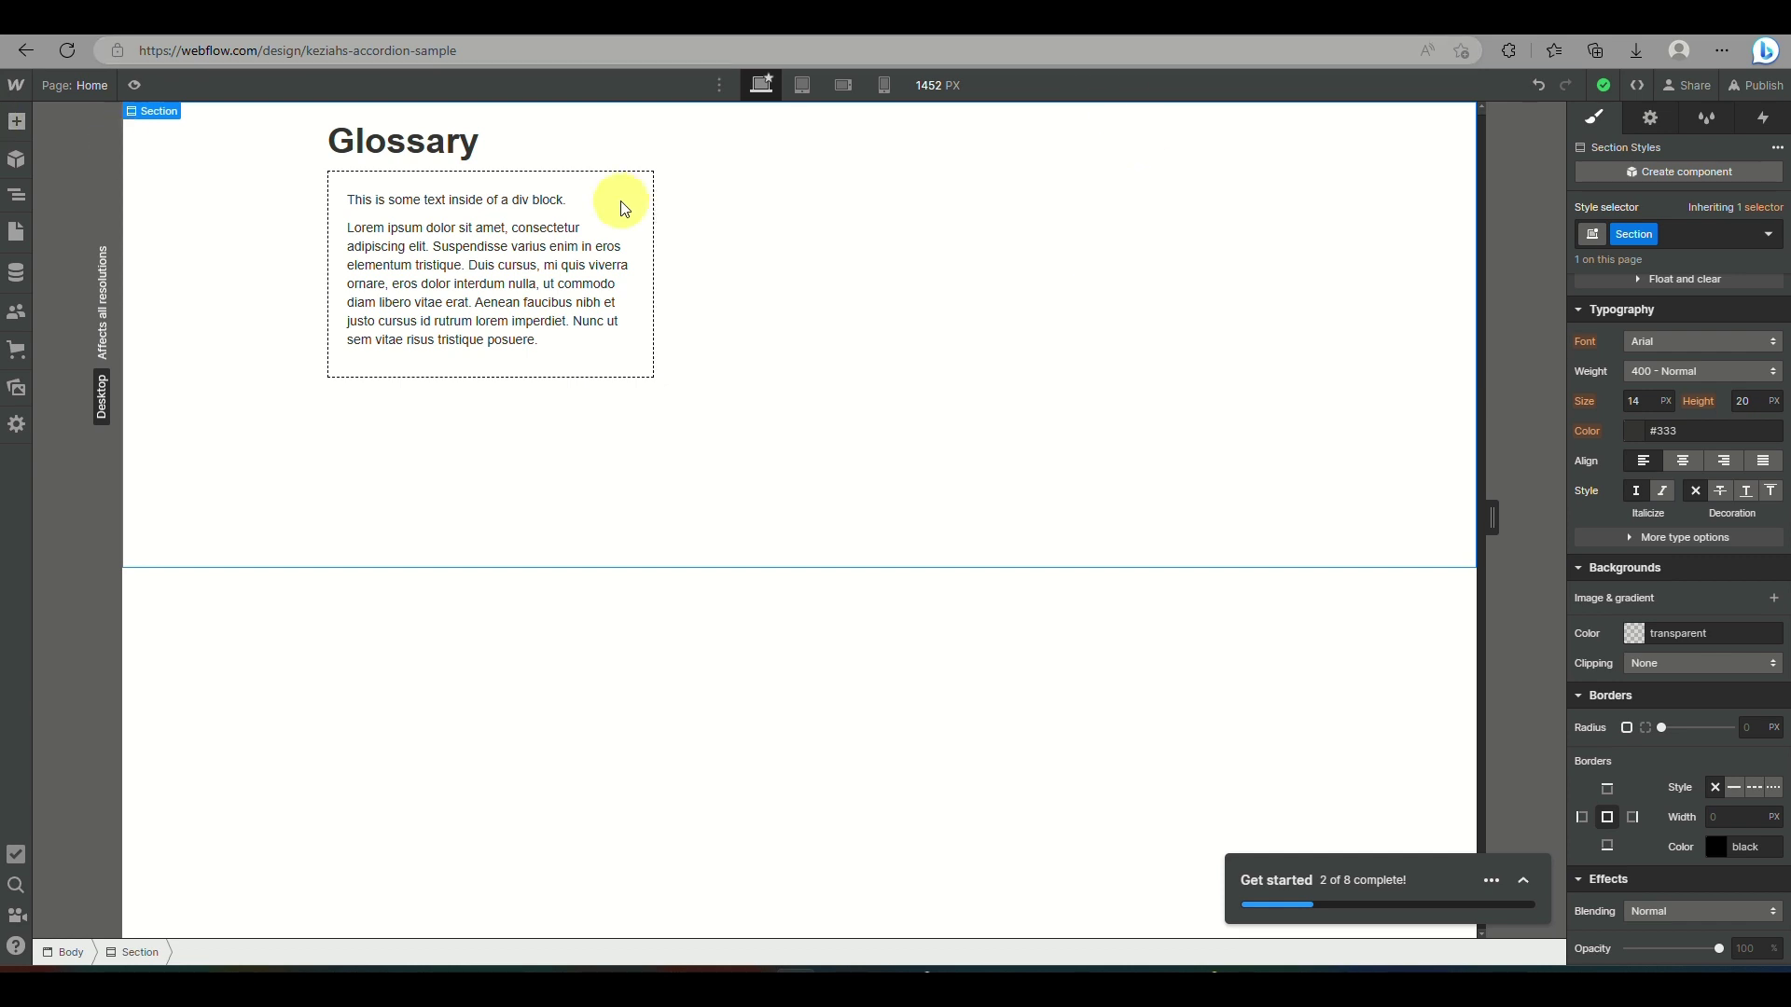
# - Add a div block inside accordion title, beneath its text block
pyautogui.click(18, 201)
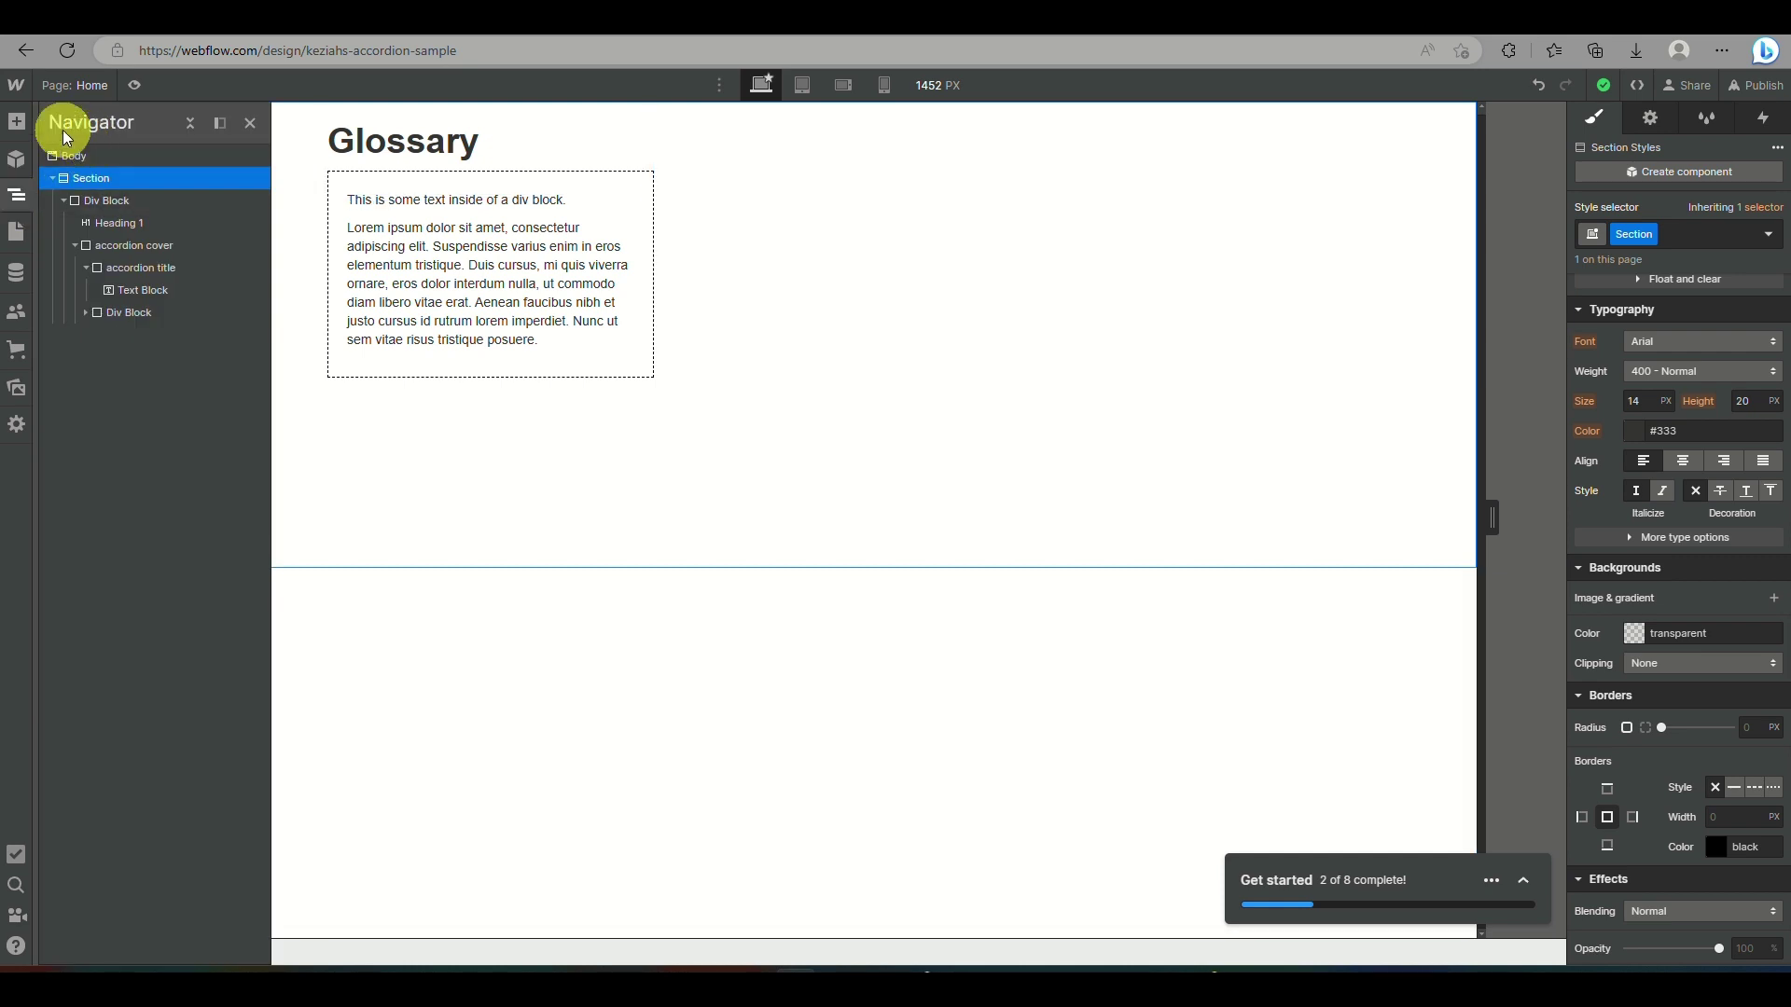
pyautogui.click(152, 269)
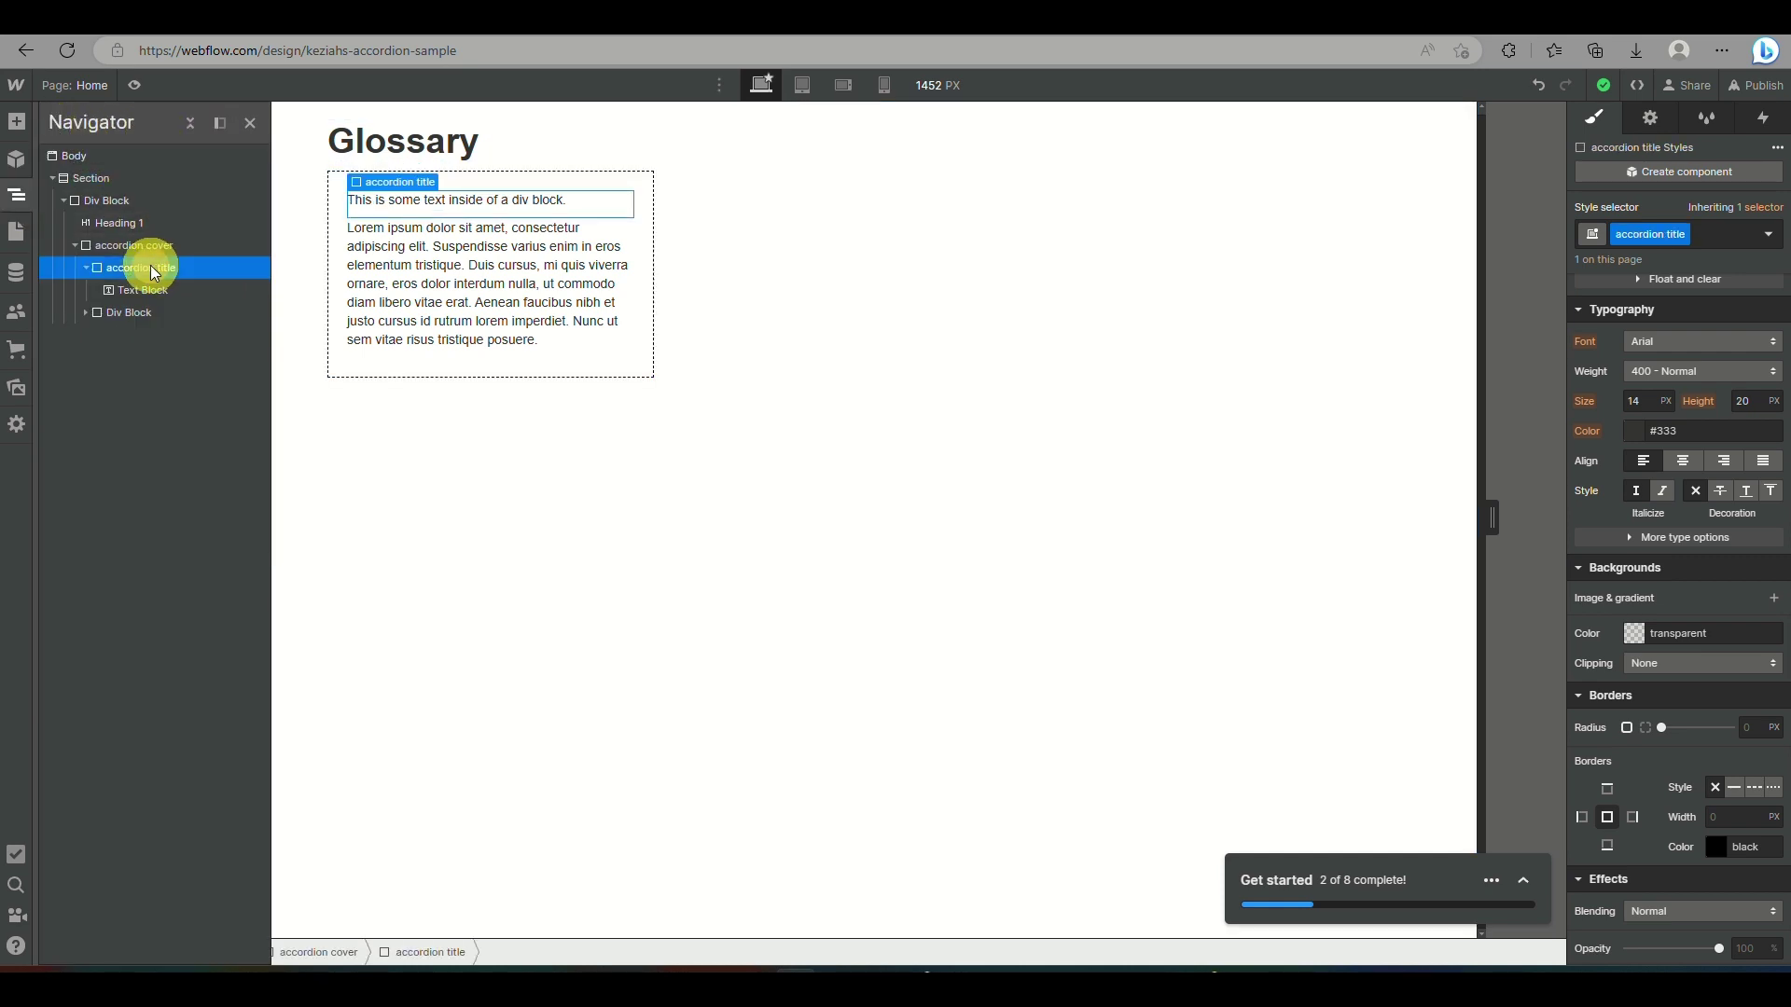
pyautogui.click(17, 122)
pyautogui.moveTo(75, 440); pyautogui.dragTo(547, 200)
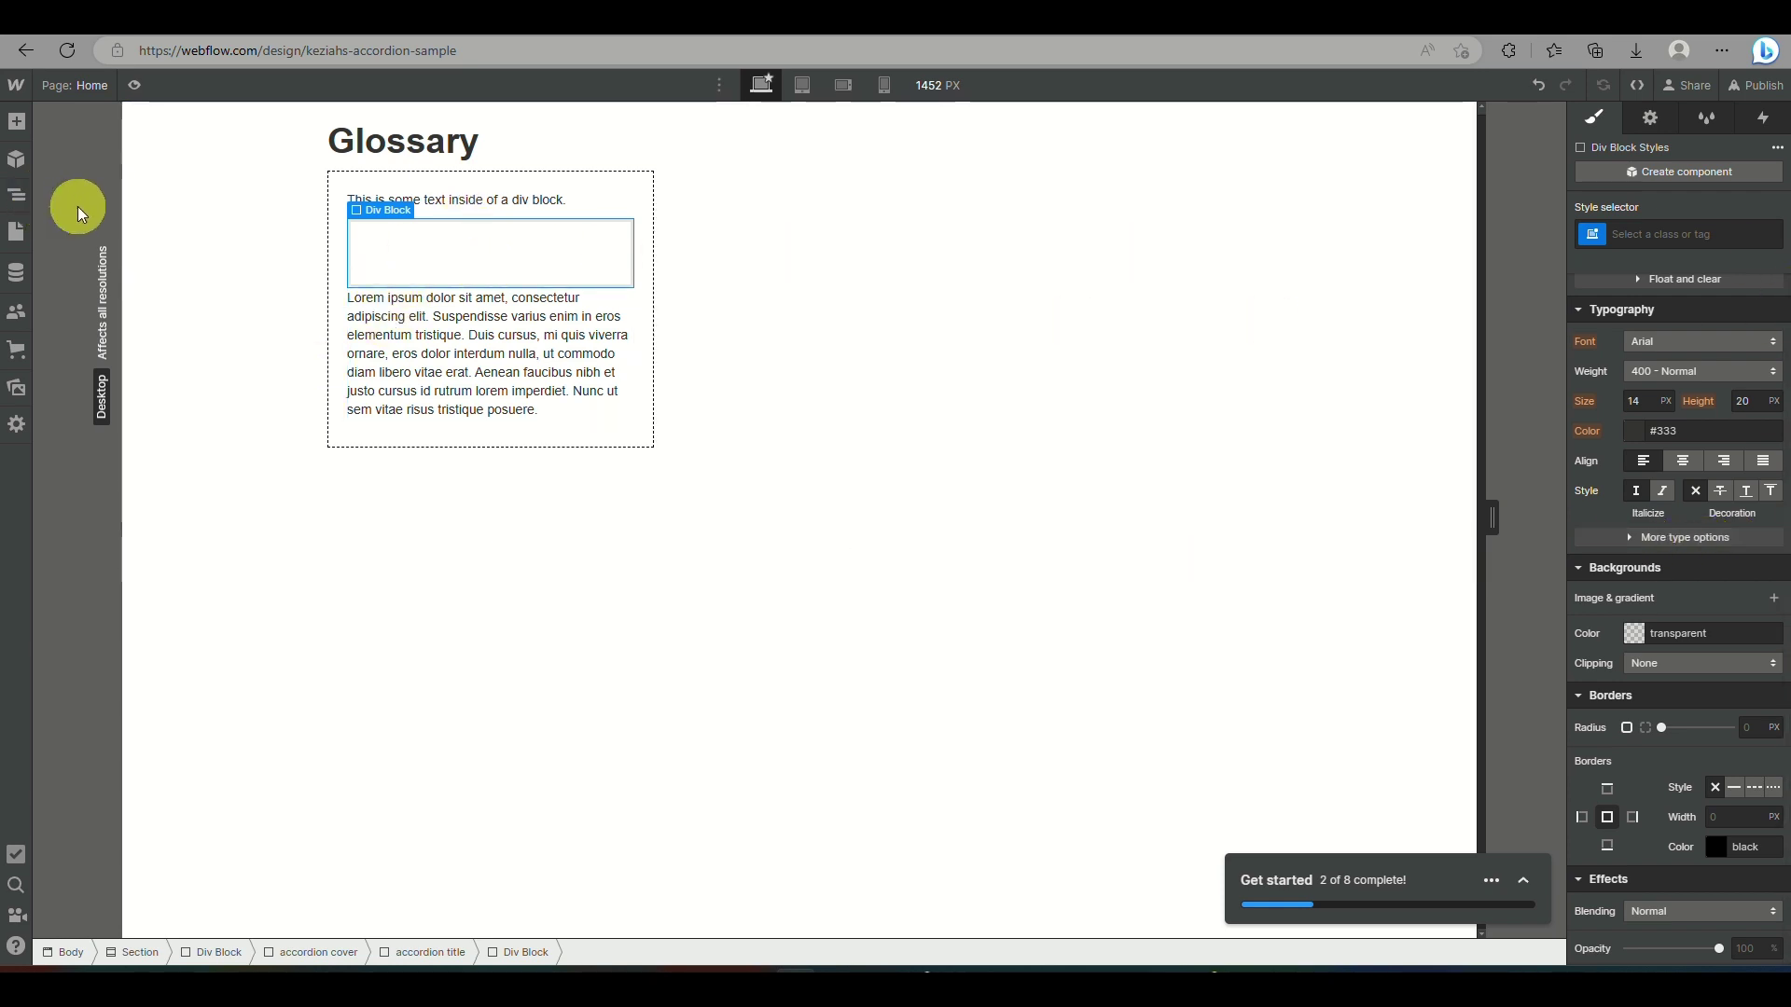
# - Show the new div block in the element tree and change the display of accordion title to flex
pyautogui.click(16, 195)
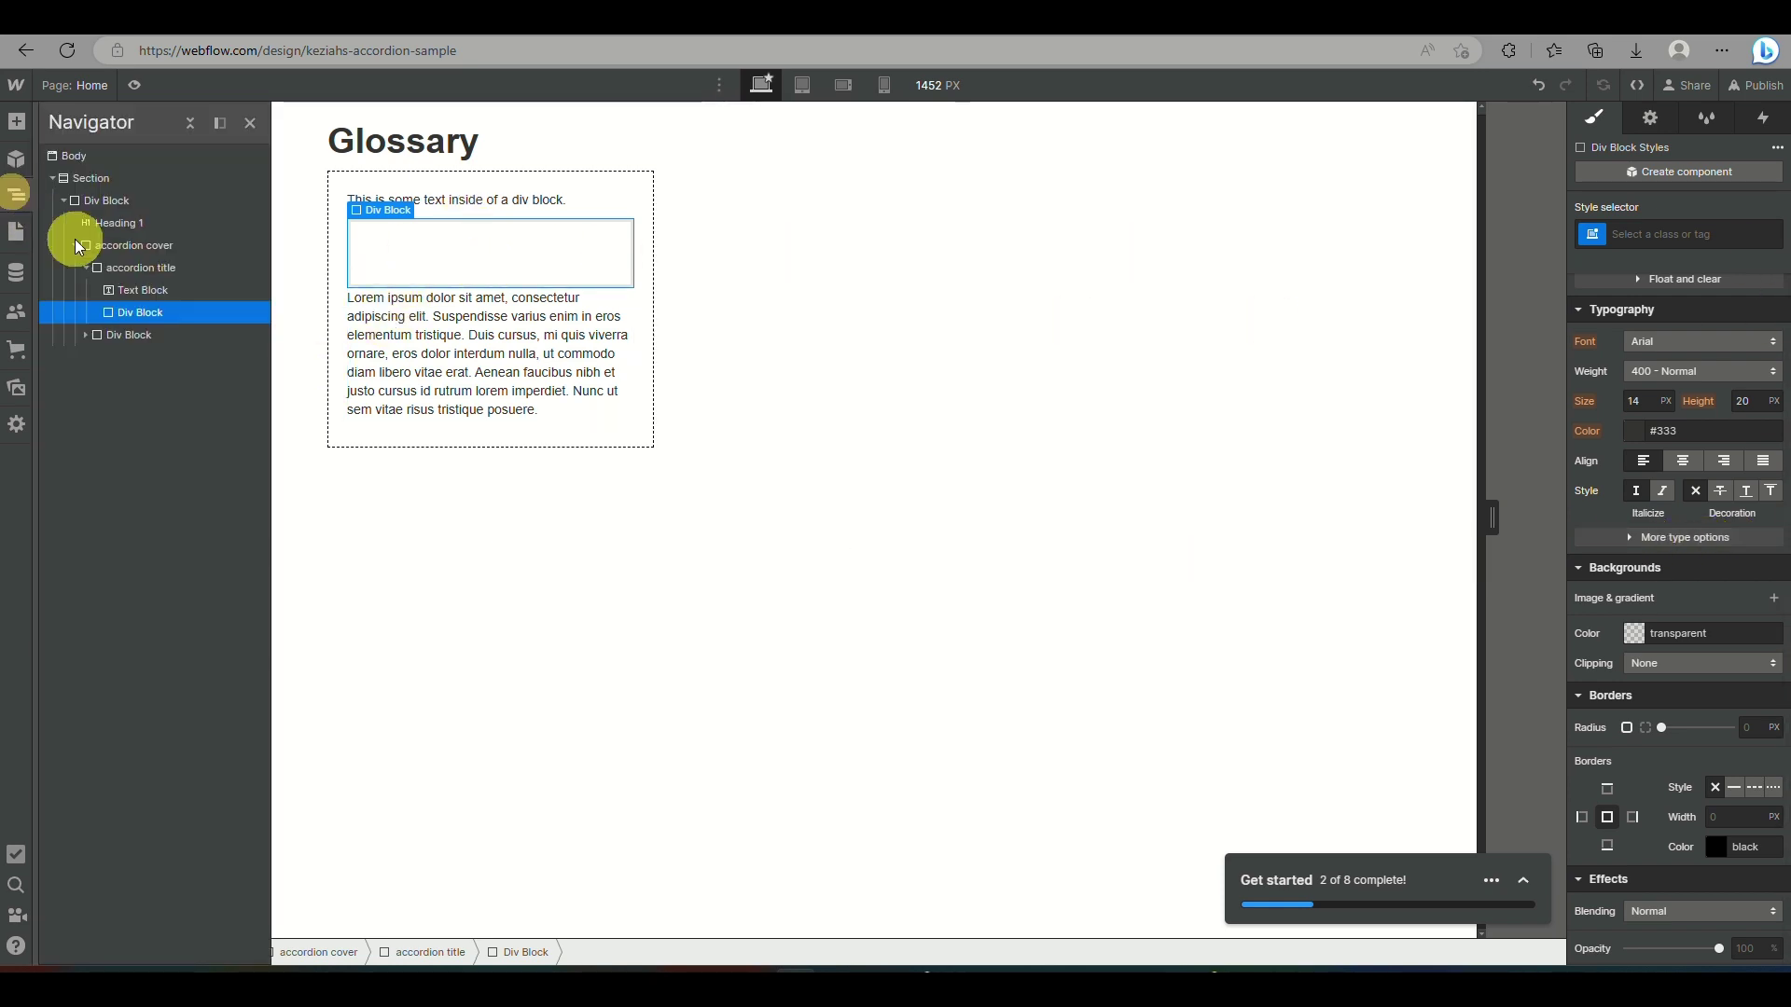
pyautogui.click(146, 271)
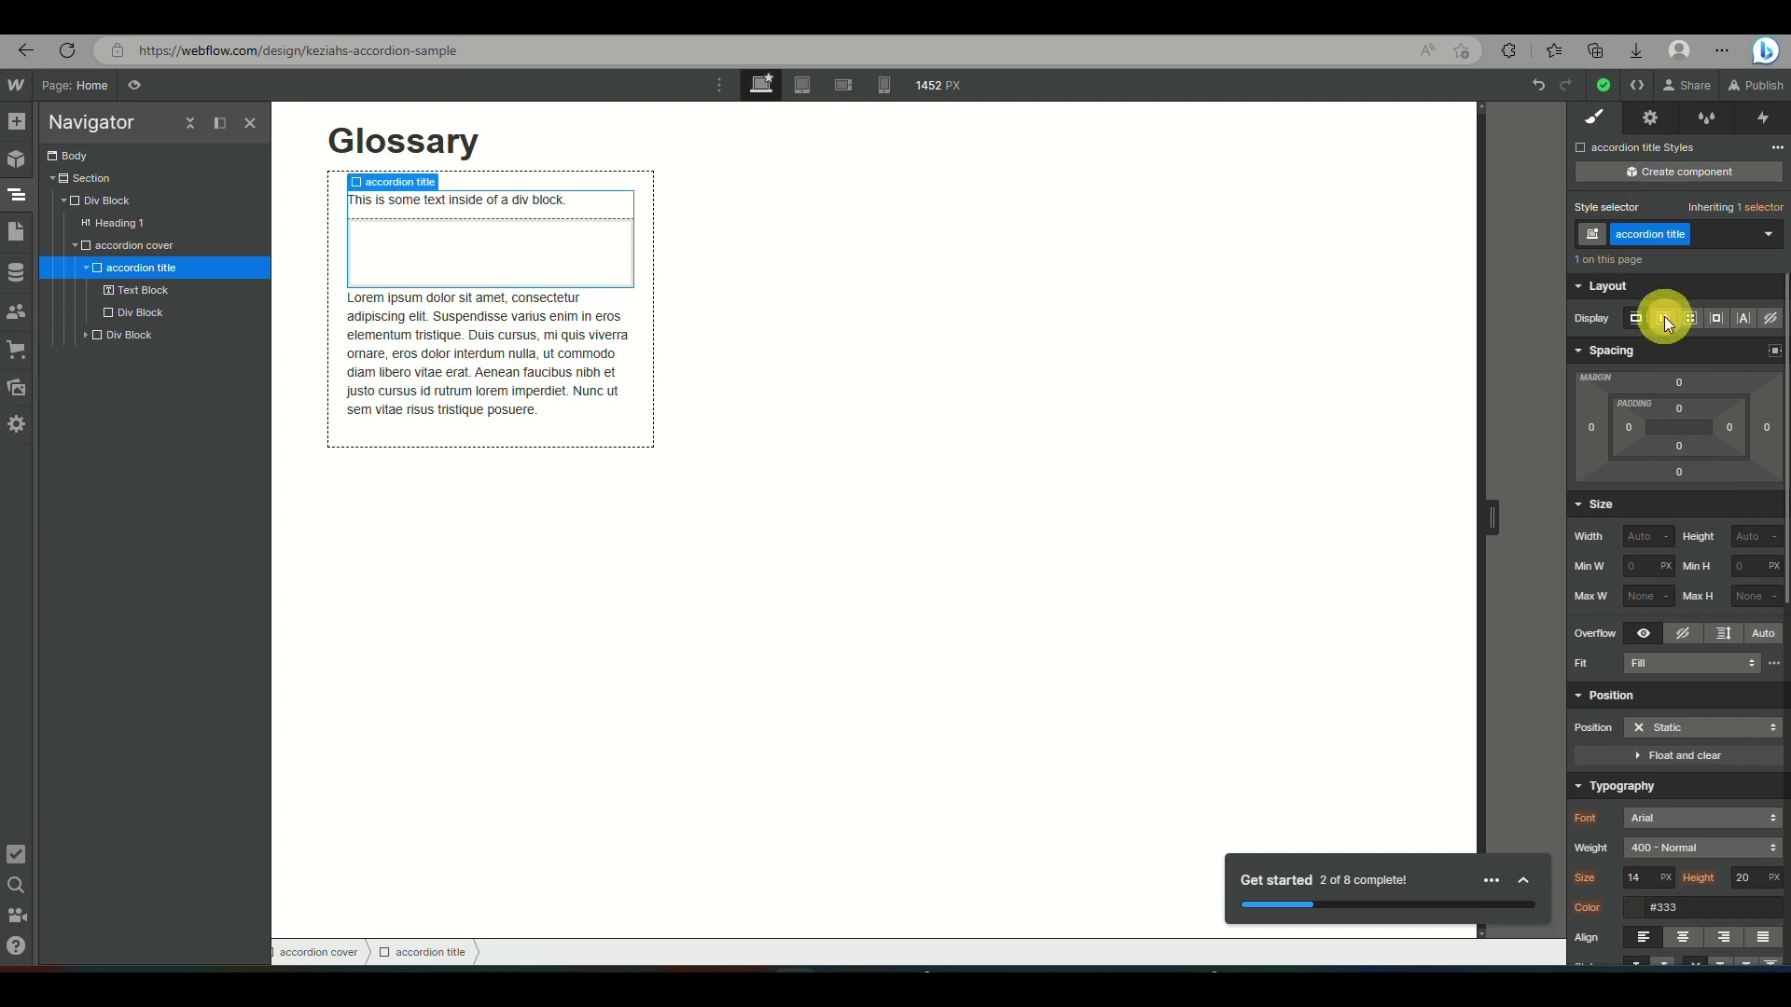
pyautogui.click(1664, 318)
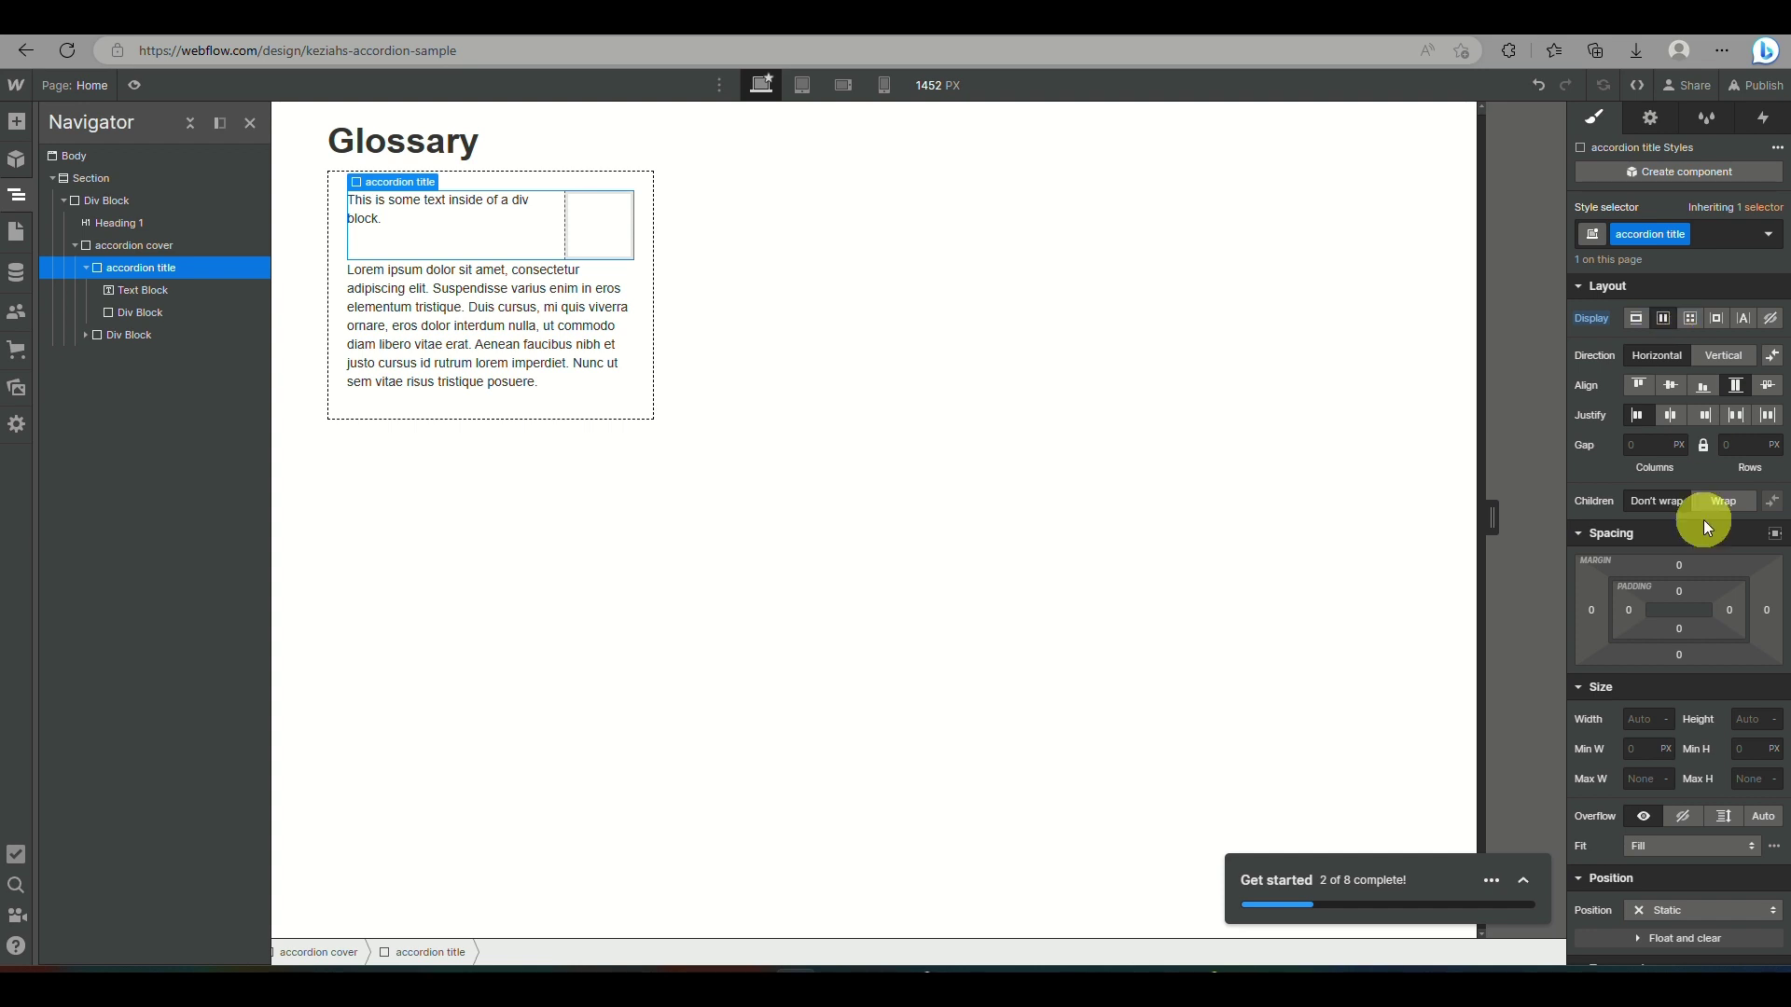
# - Try sizing accordion title to 20 px wide and 20 px high, and revert both values
pyautogui.click(1651, 724)
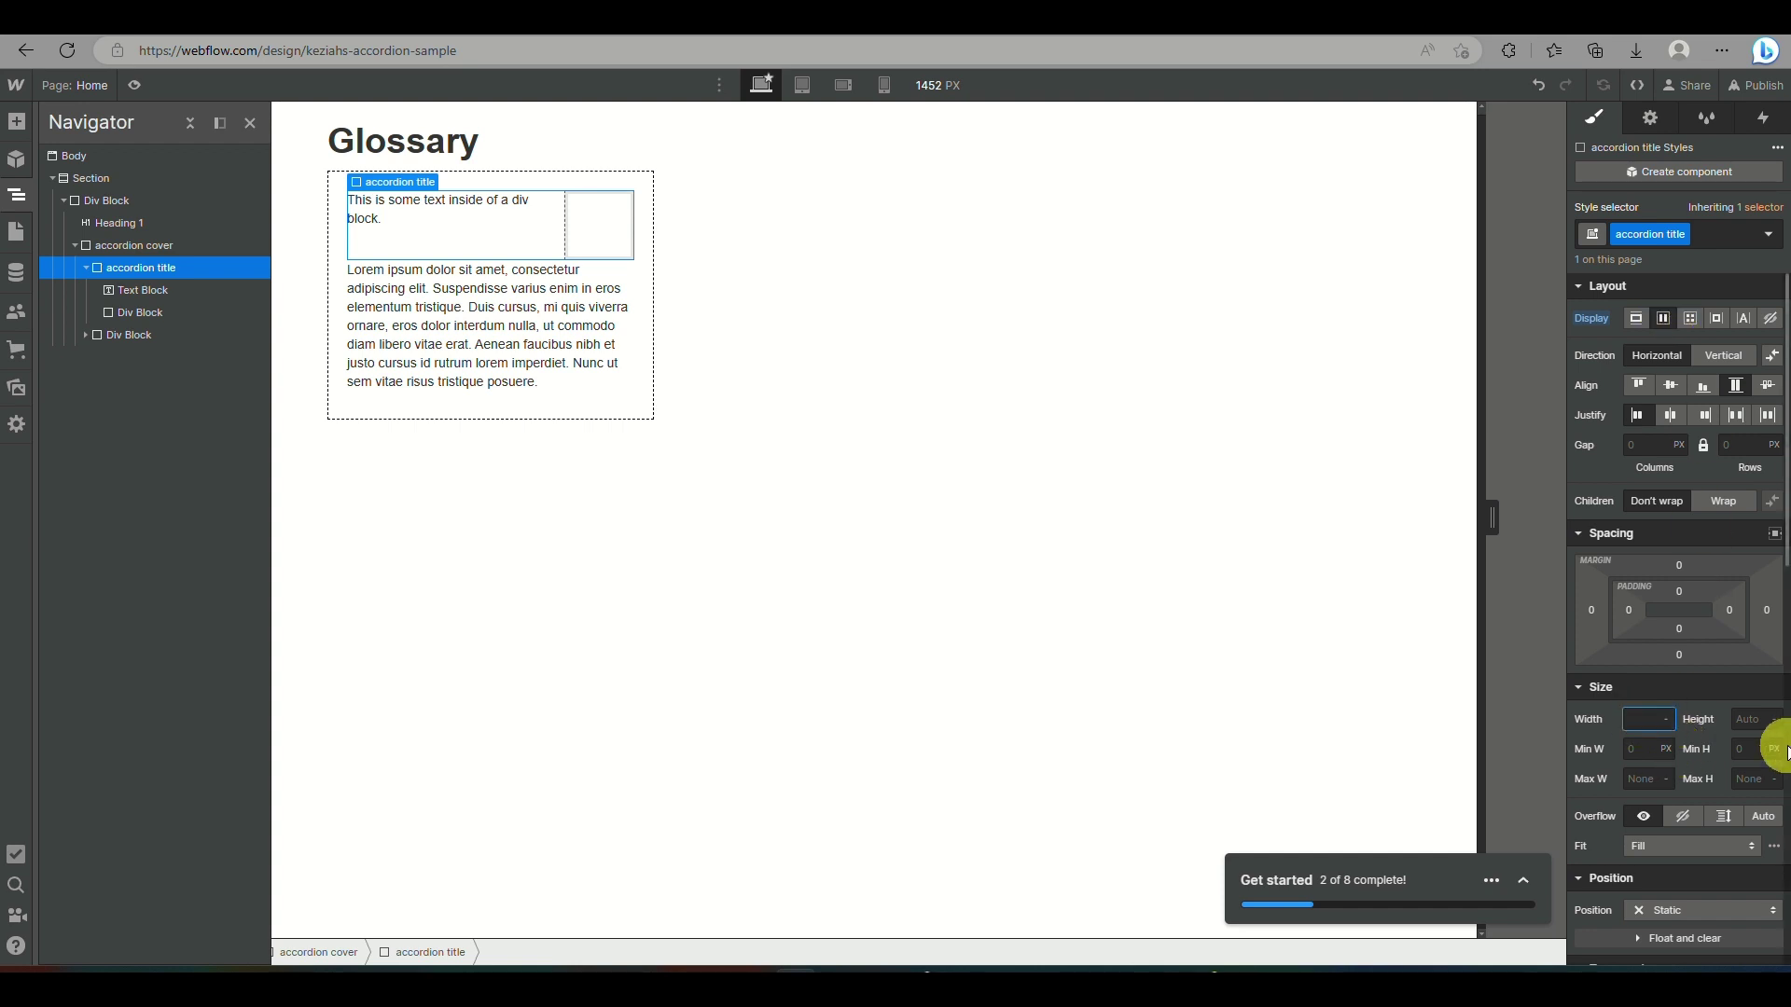
pyautogui.write('20')
pyautogui.press('Return')
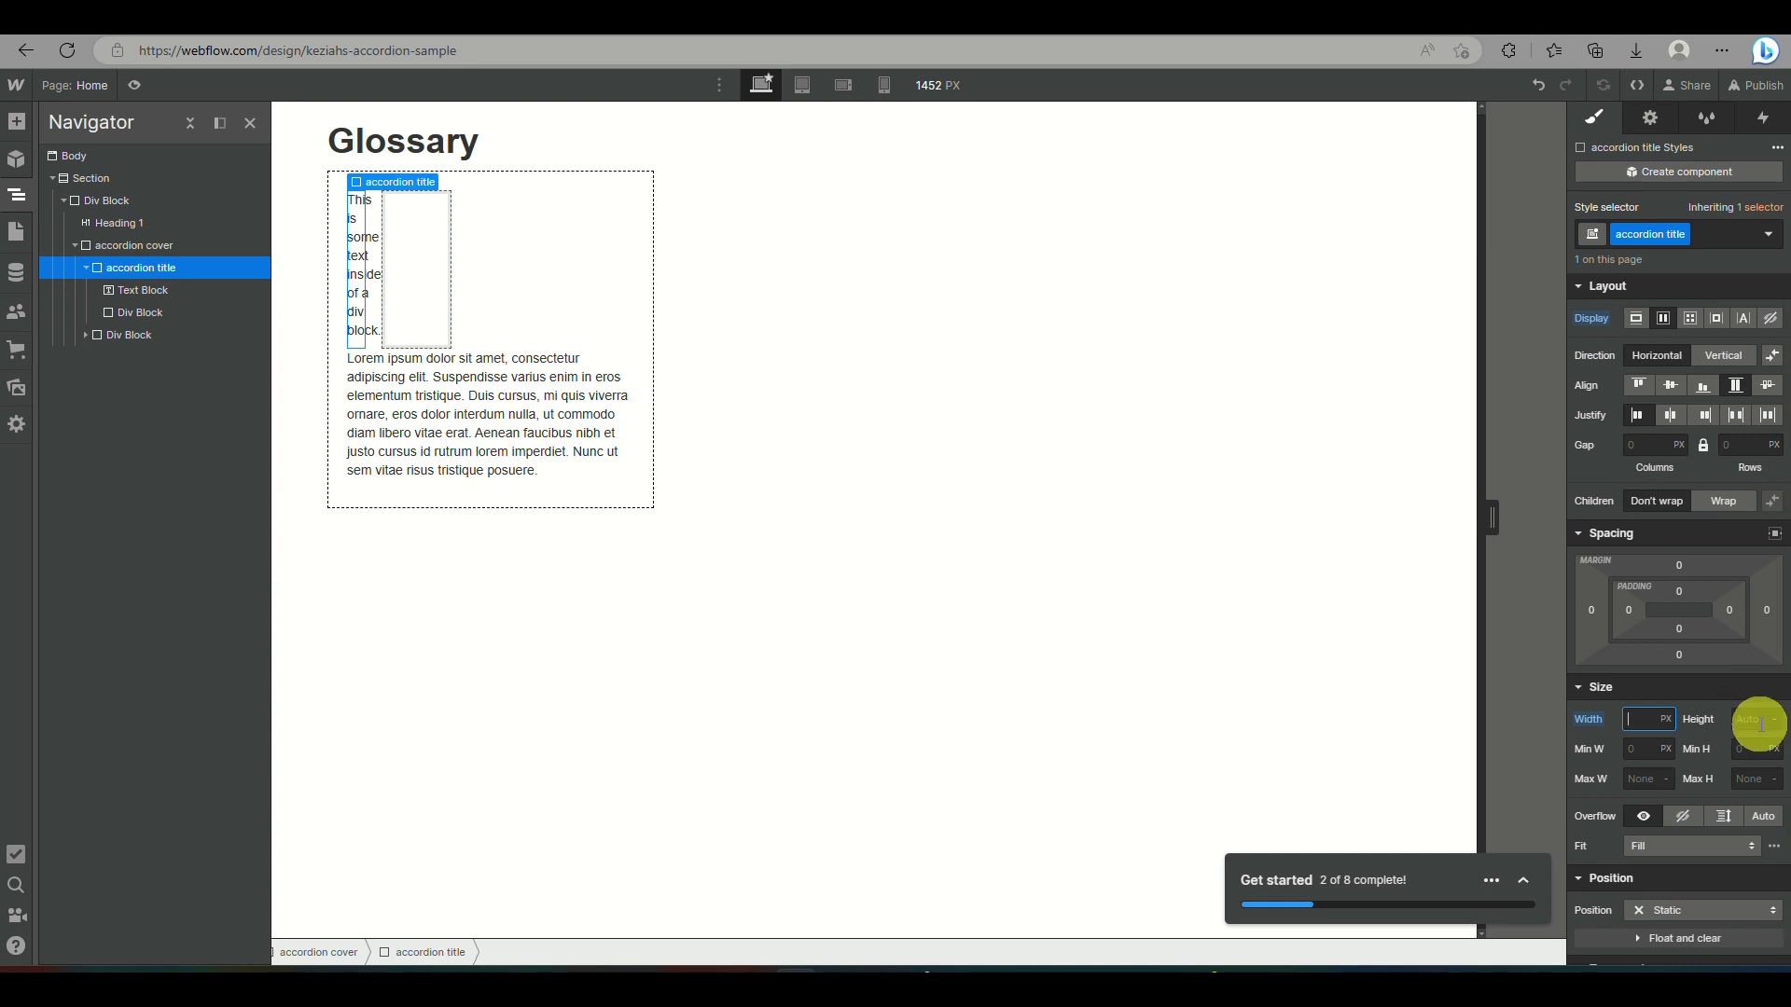
pyautogui.click(1757, 722)
pyautogui.write('20')
pyautogui.press('Return')
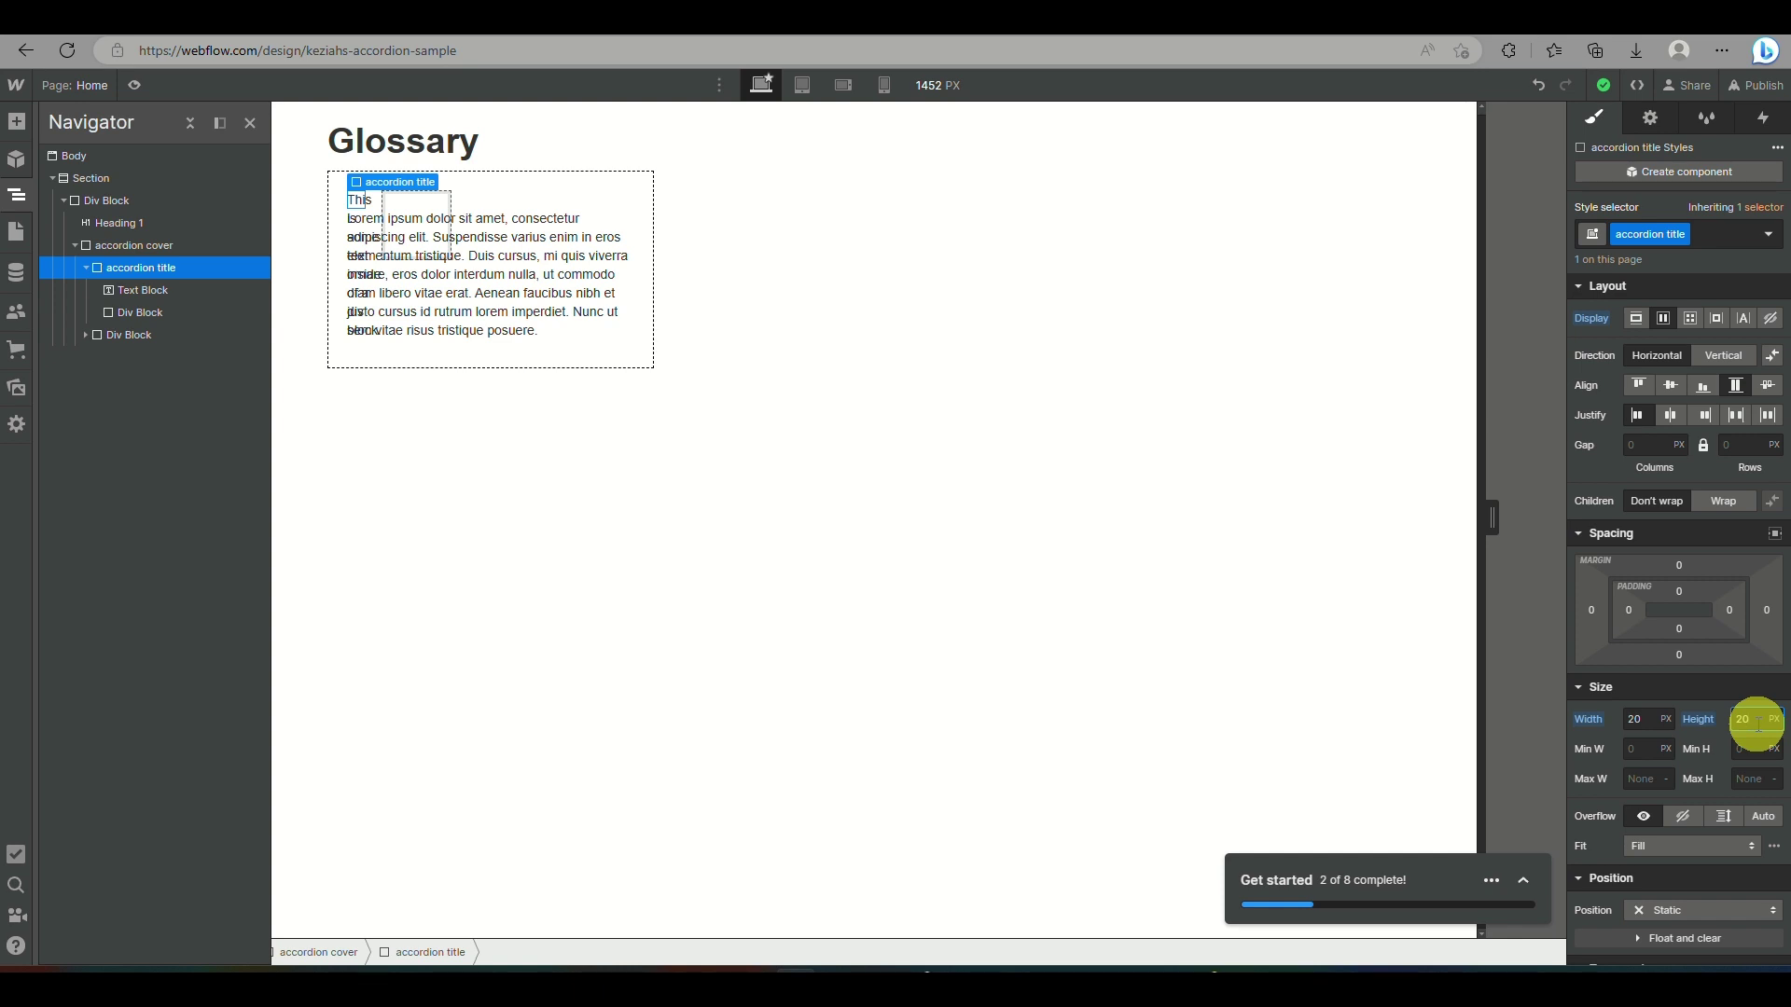
pyautogui.press('BackSpace')
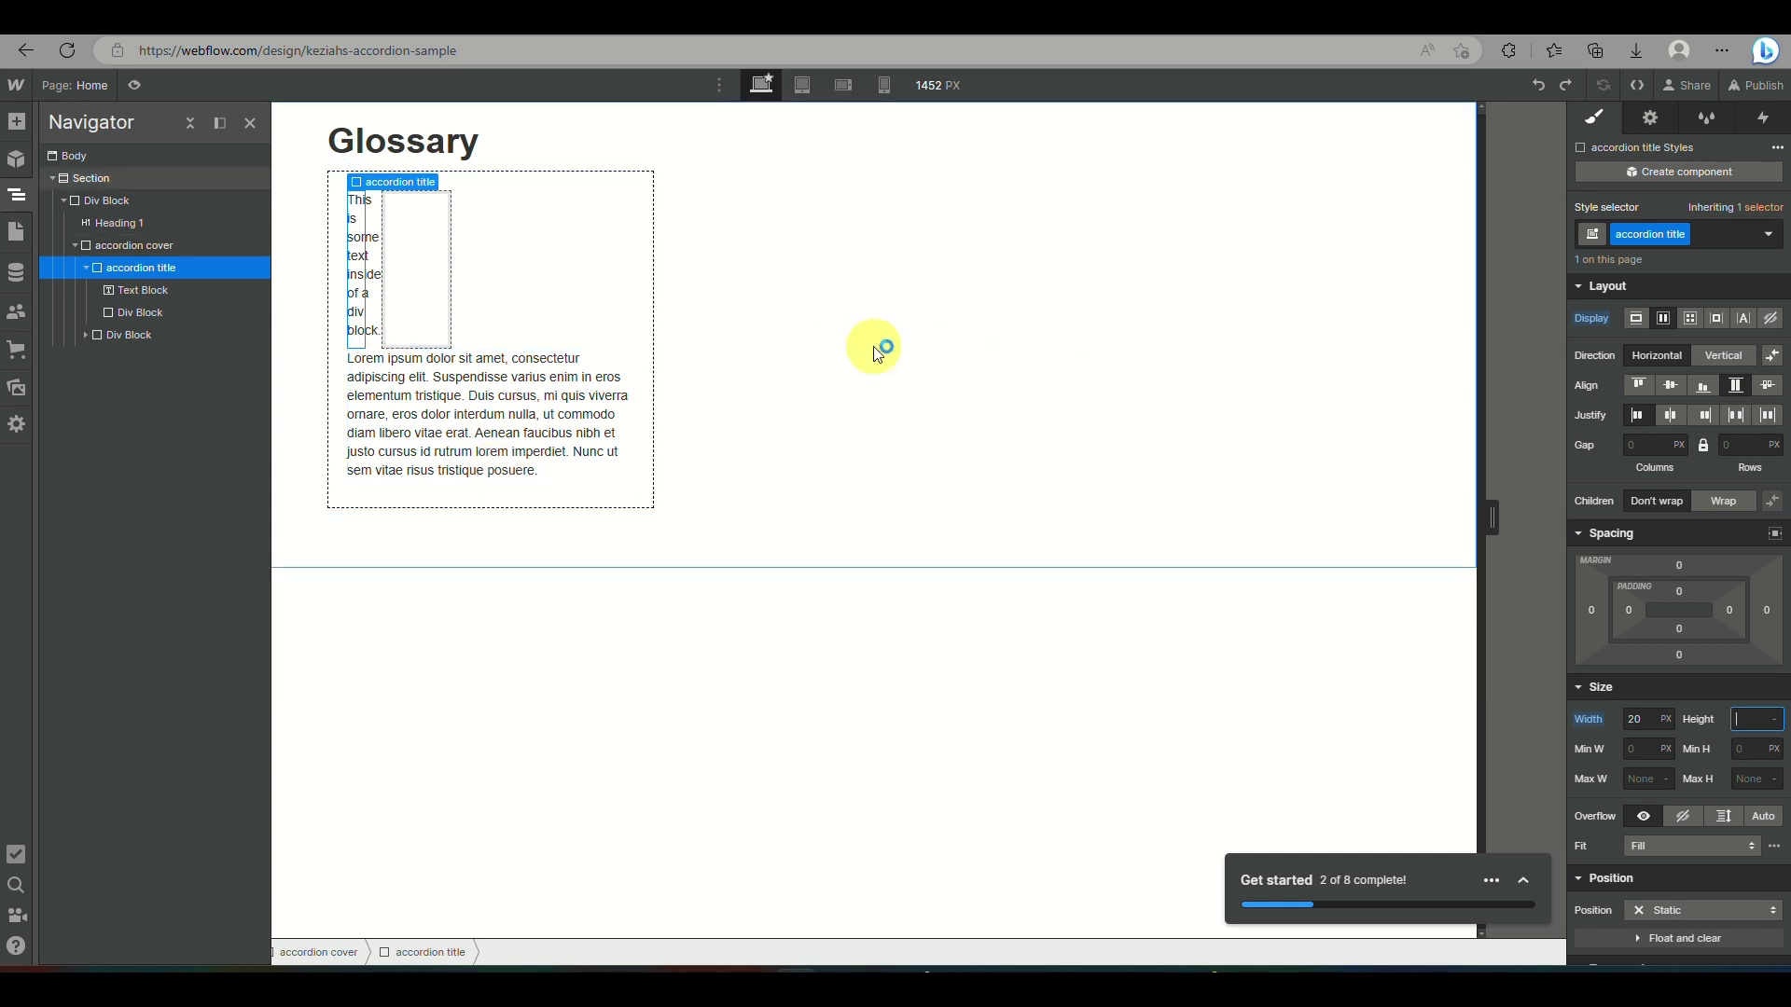
pyautogui.click(750, 304)
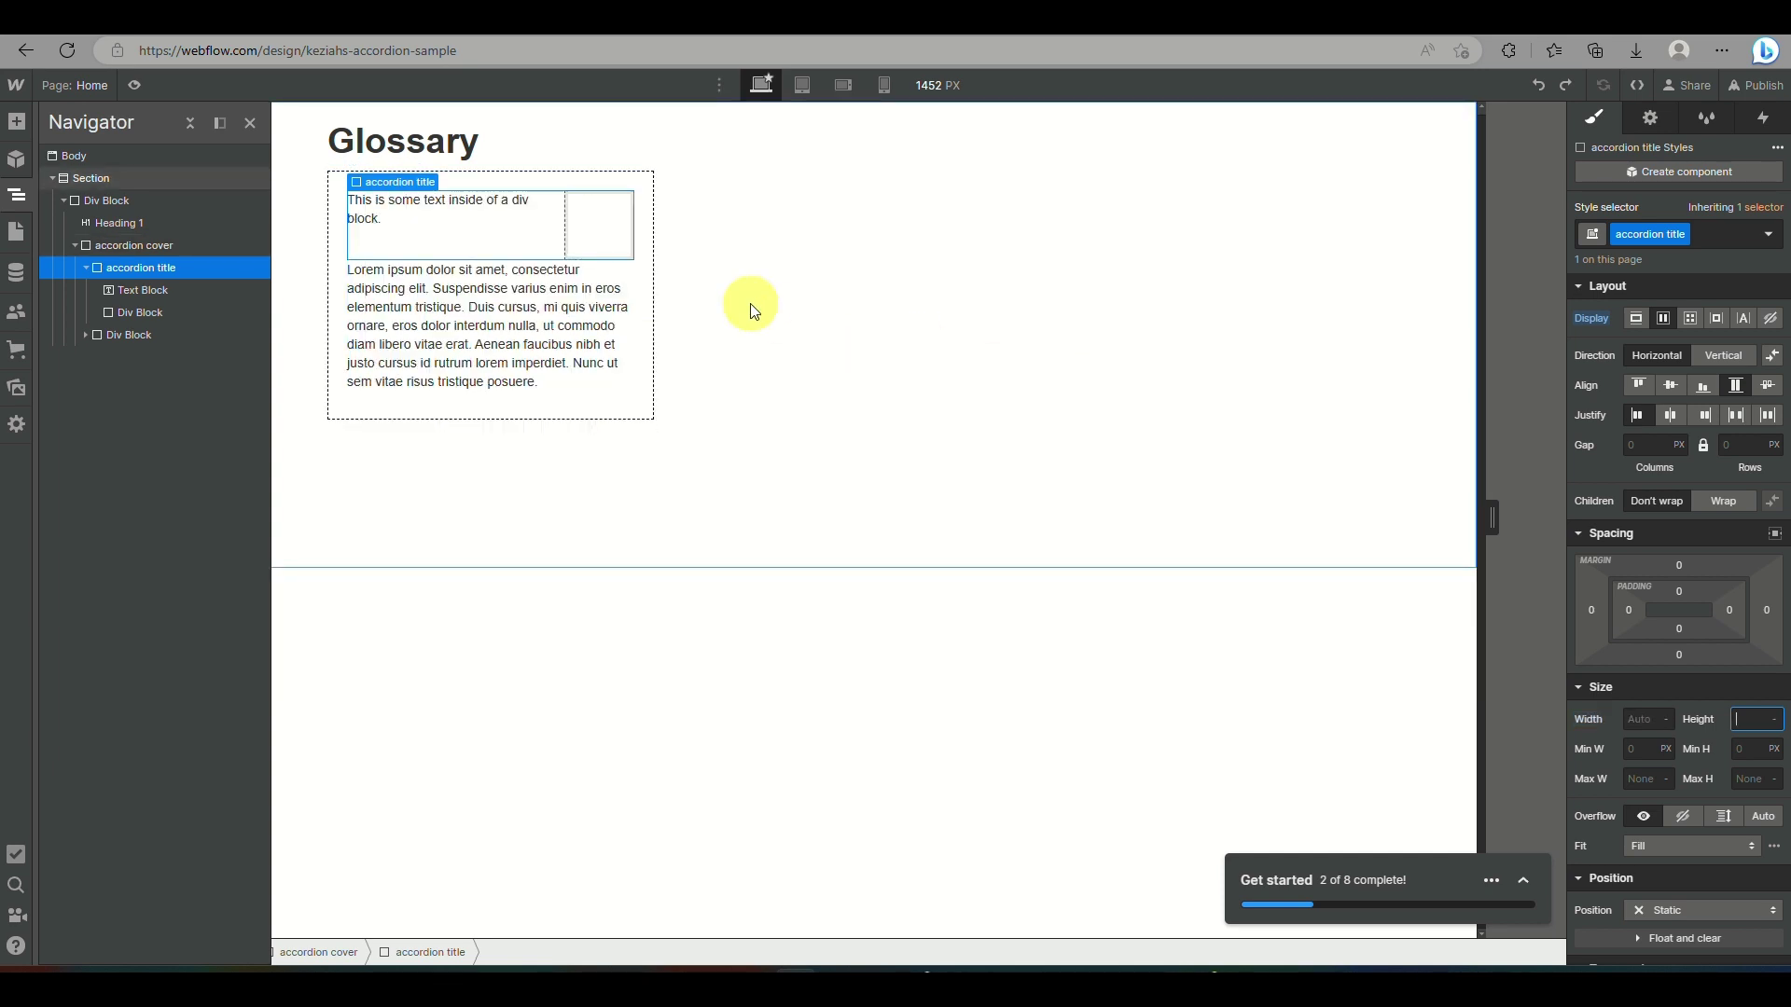
# - Try heights of 10 and 30 px for the empty div block beside the title text, and undo the height change
pyautogui.click(602, 224)
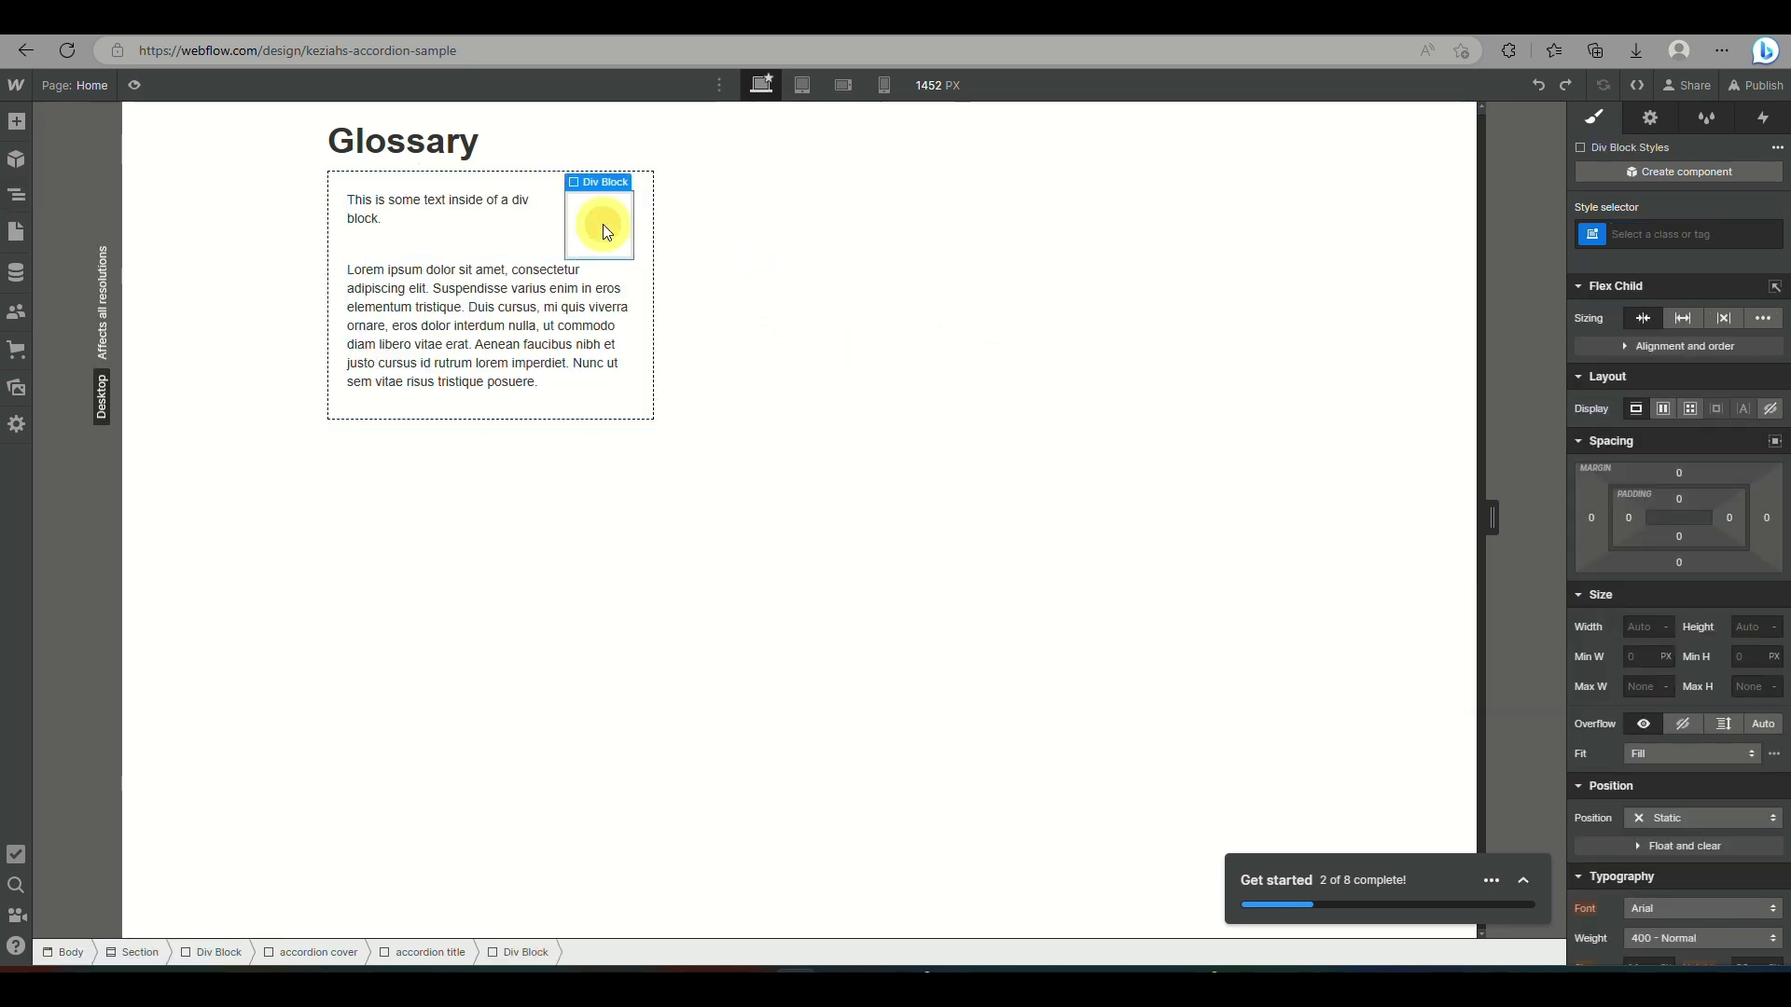
pyautogui.click(1754, 626)
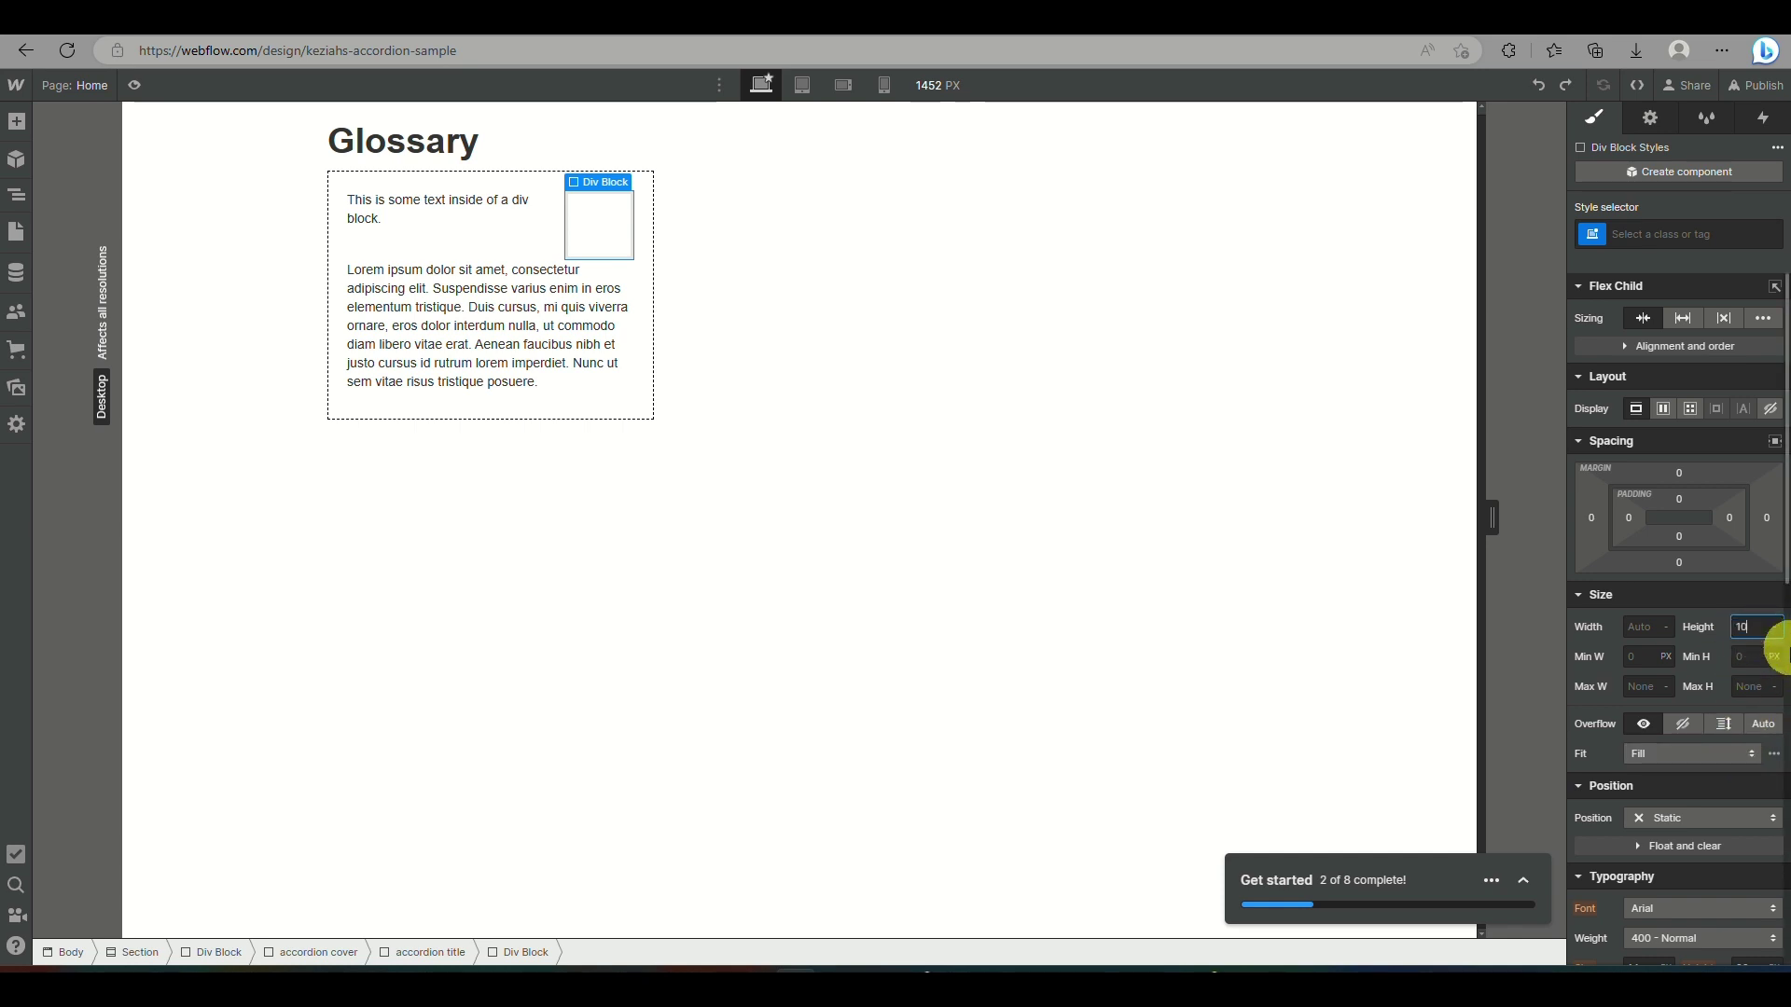
pyautogui.write('10')
pyautogui.press('Return')
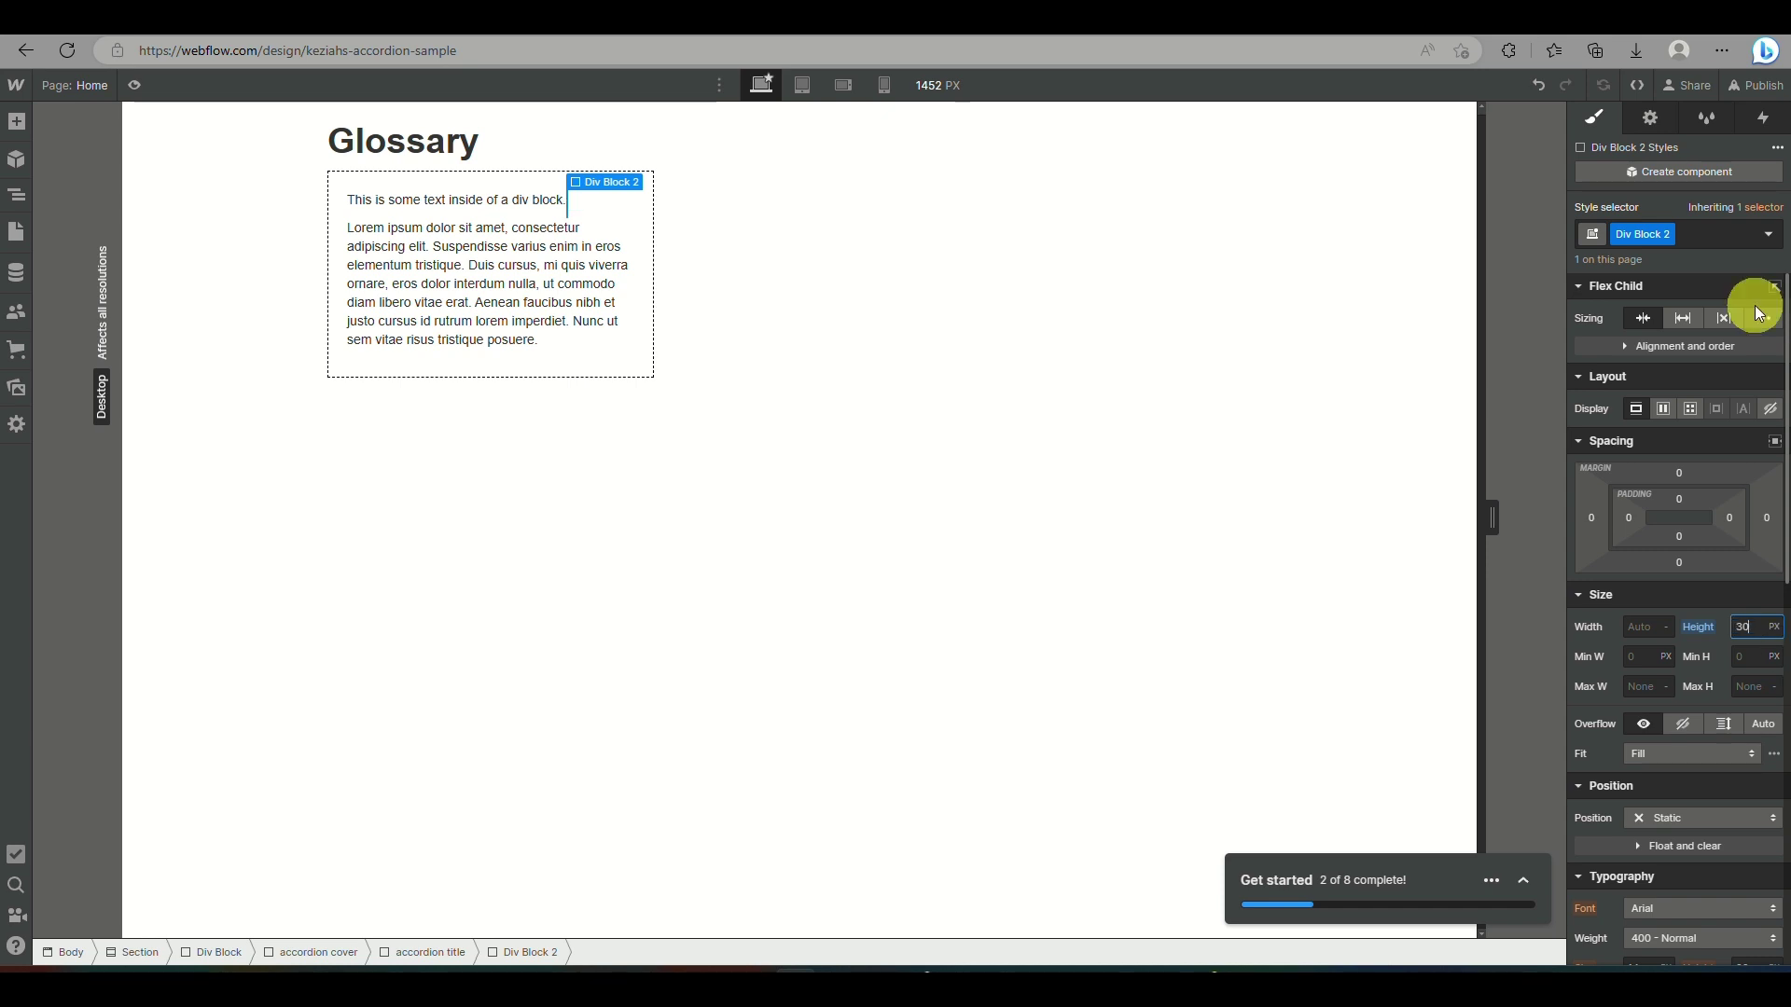
pyautogui.click(554, 224)
pyautogui.click(600, 199)
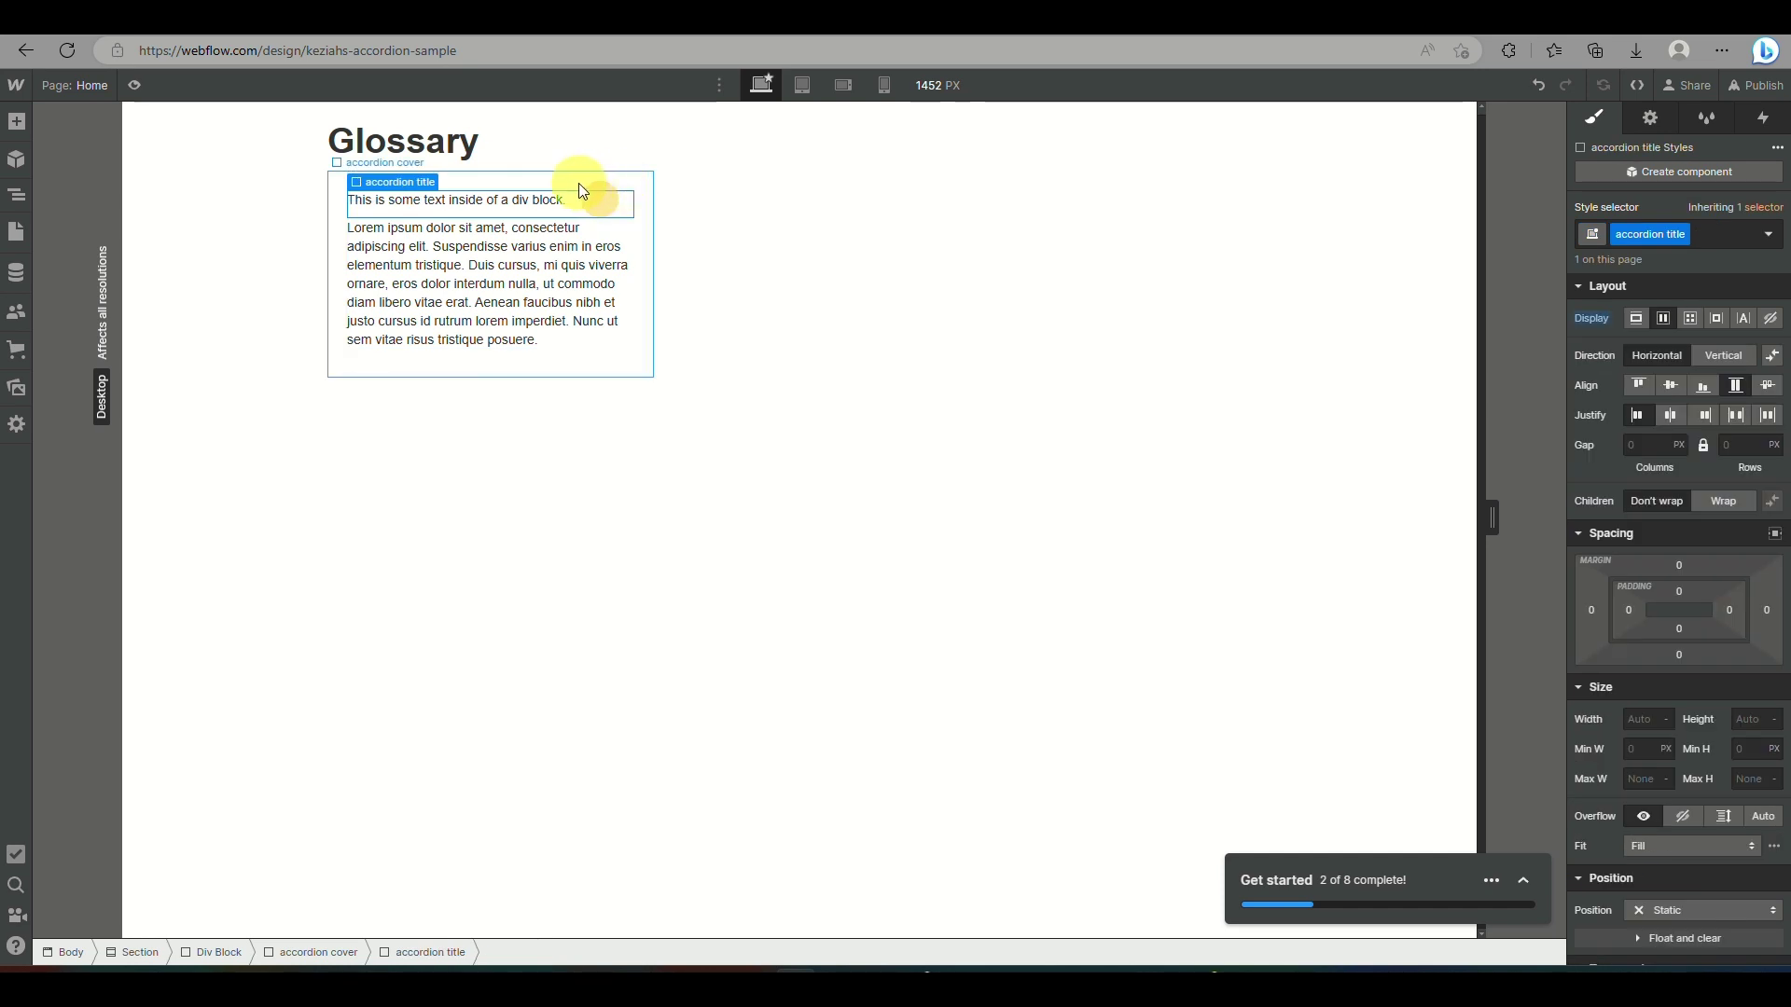
pyautogui.click(640, 192)
pyautogui.click(591, 211)
pyautogui.hotkey('ctrl', 'z')
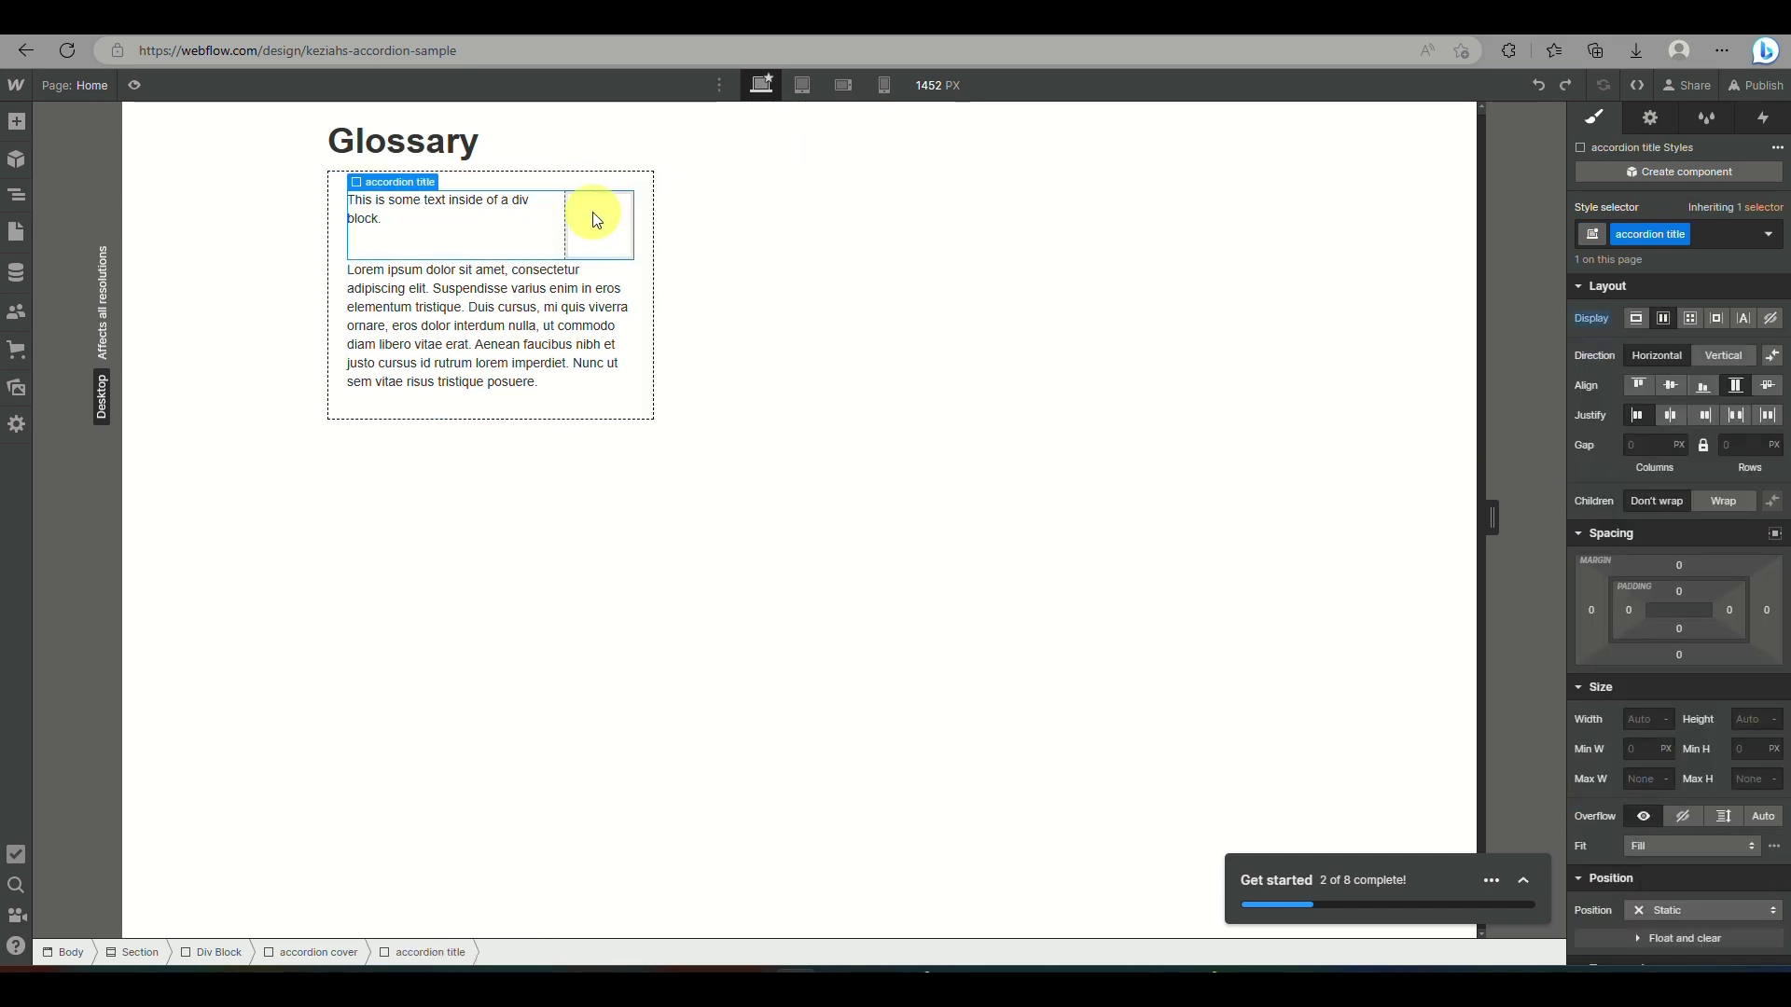
# - Set the width of the empty div block beside the title text to 20 px
pyautogui.click(596, 217)
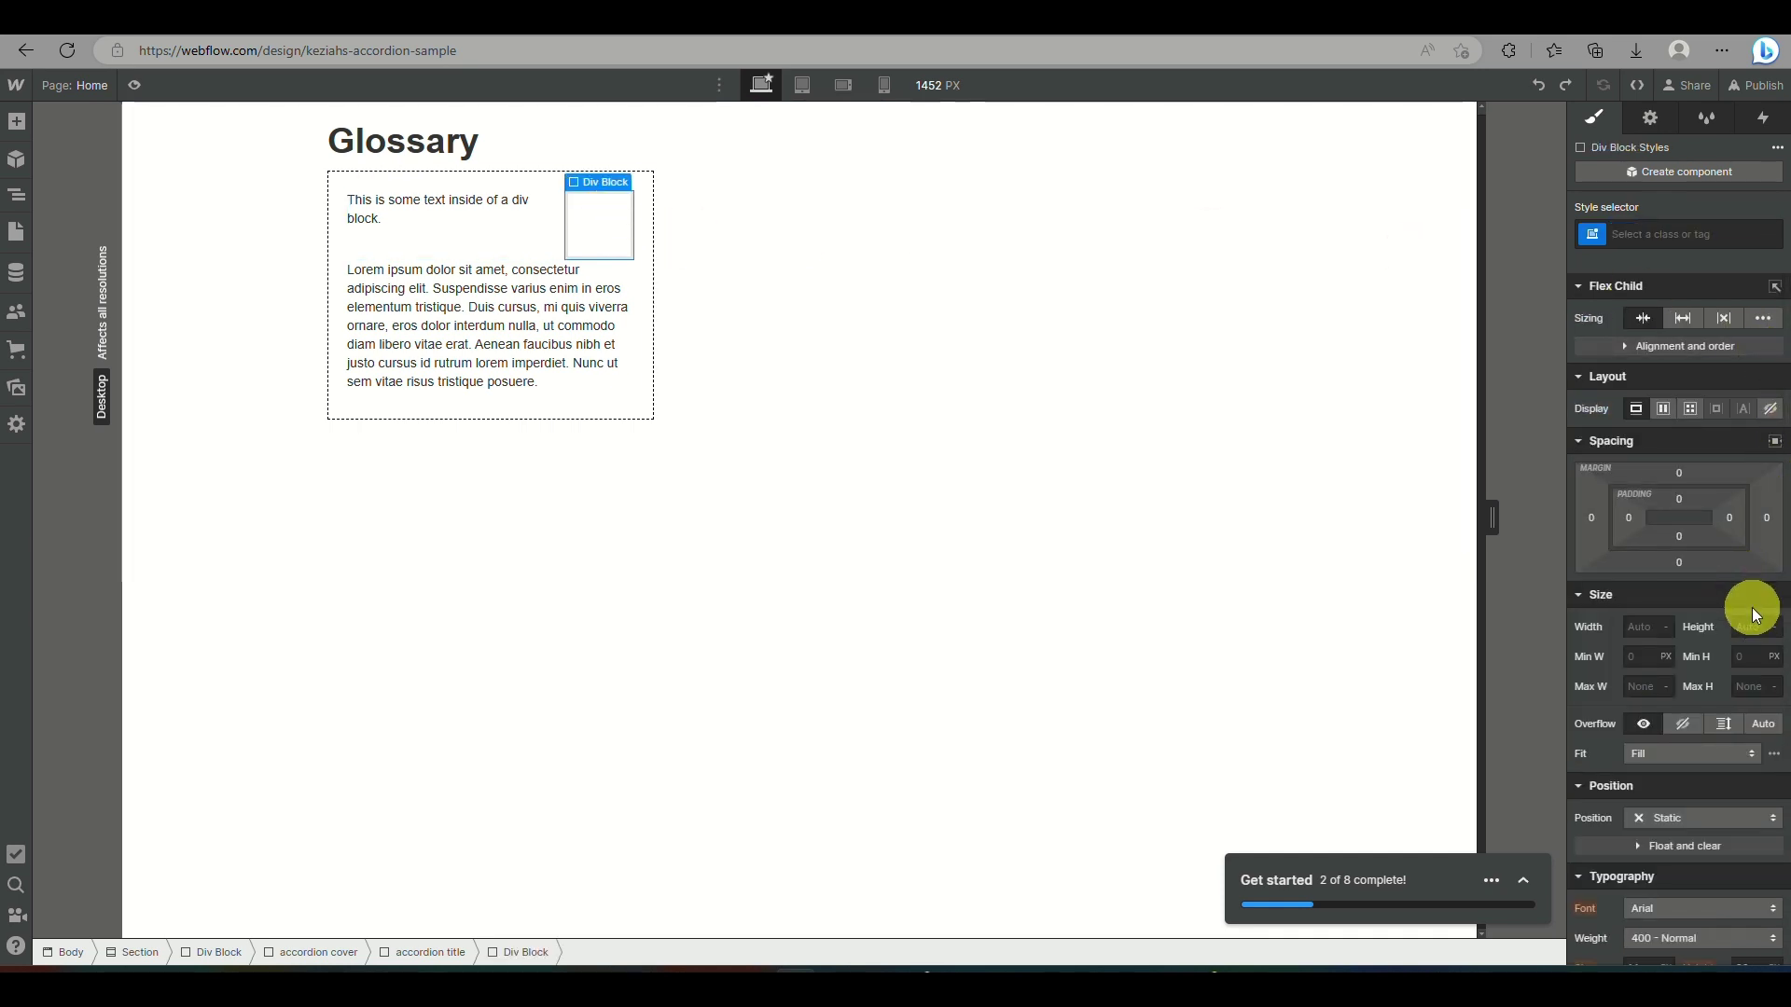
pyautogui.click(1642, 634)
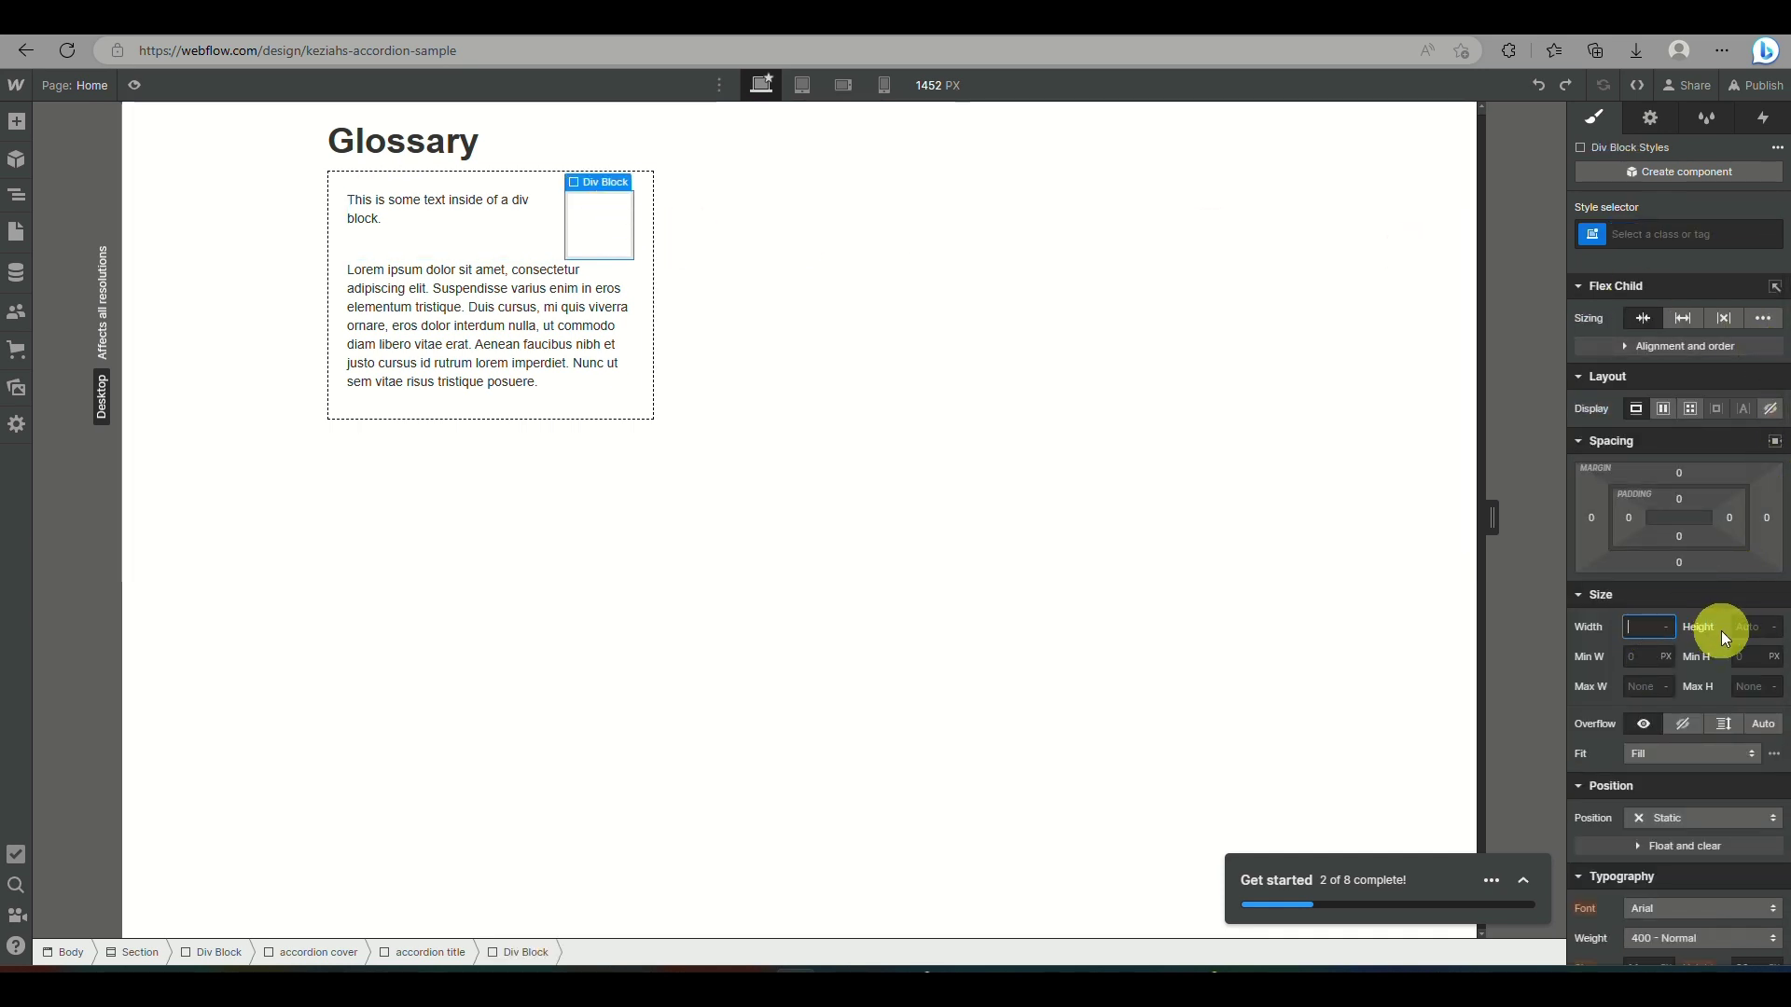
pyautogui.write('20')
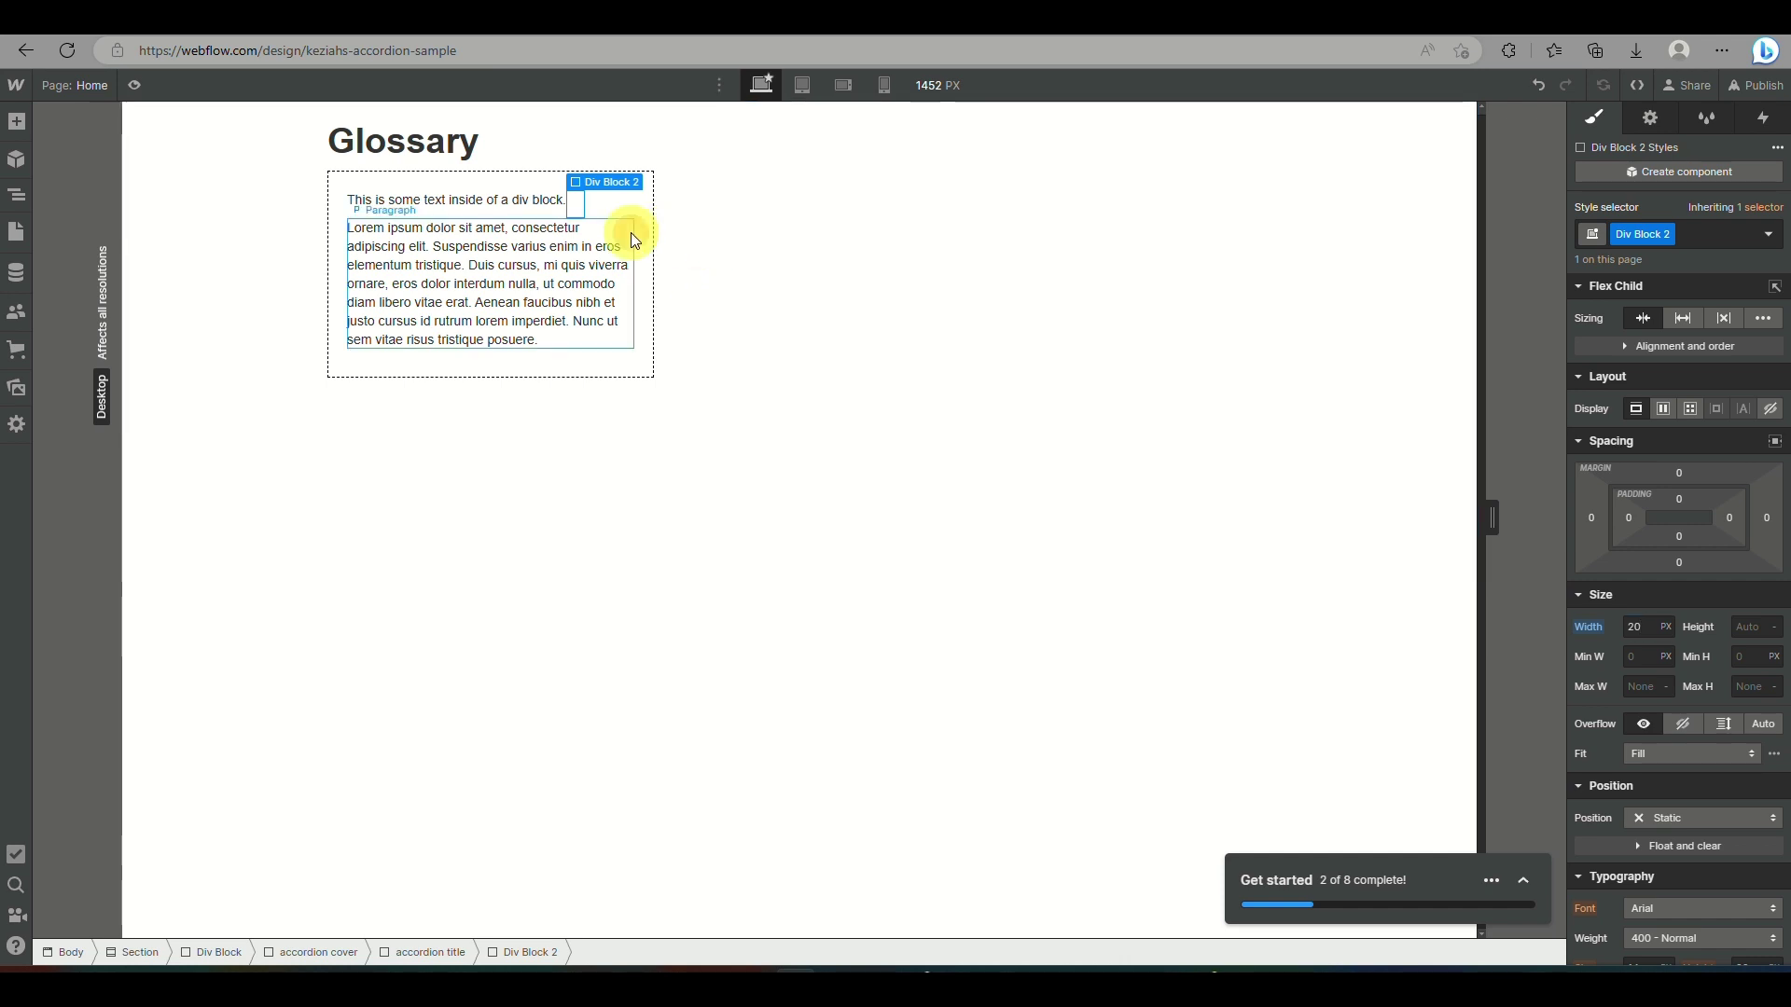
pyautogui.click(628, 230)
pyautogui.click(586, 207)
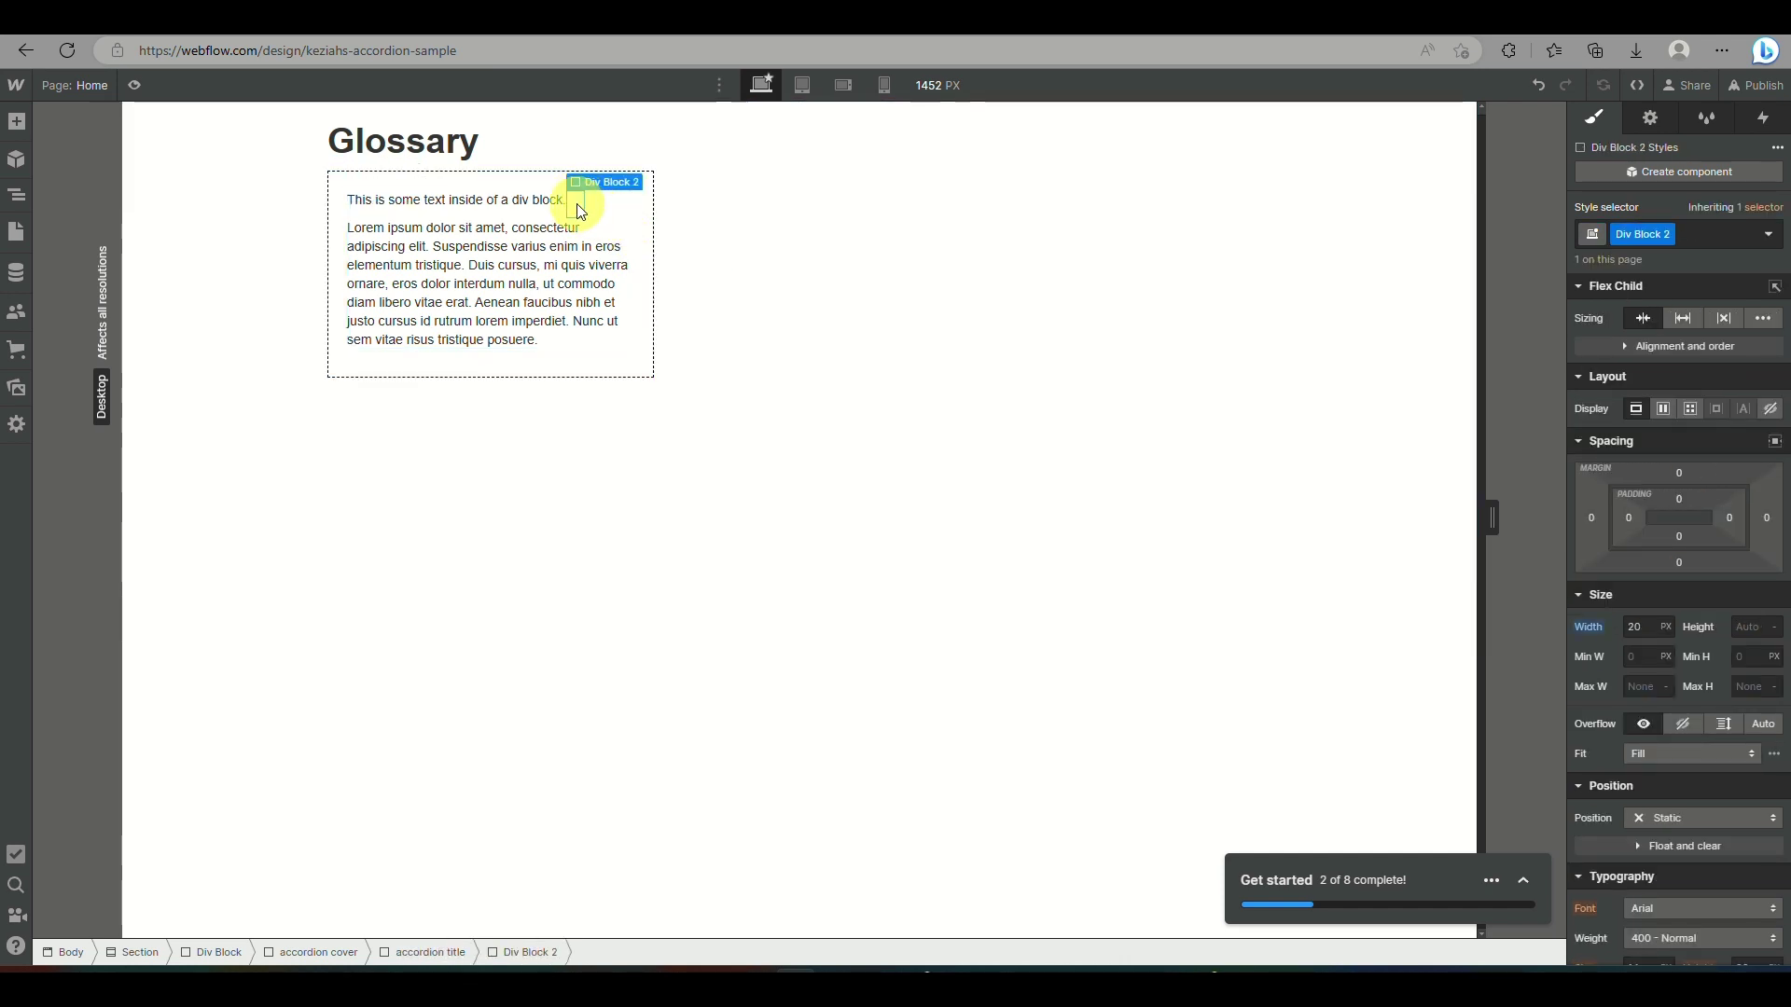
# - Set the justification of accordion title to space between
pyautogui.click(37, 194)
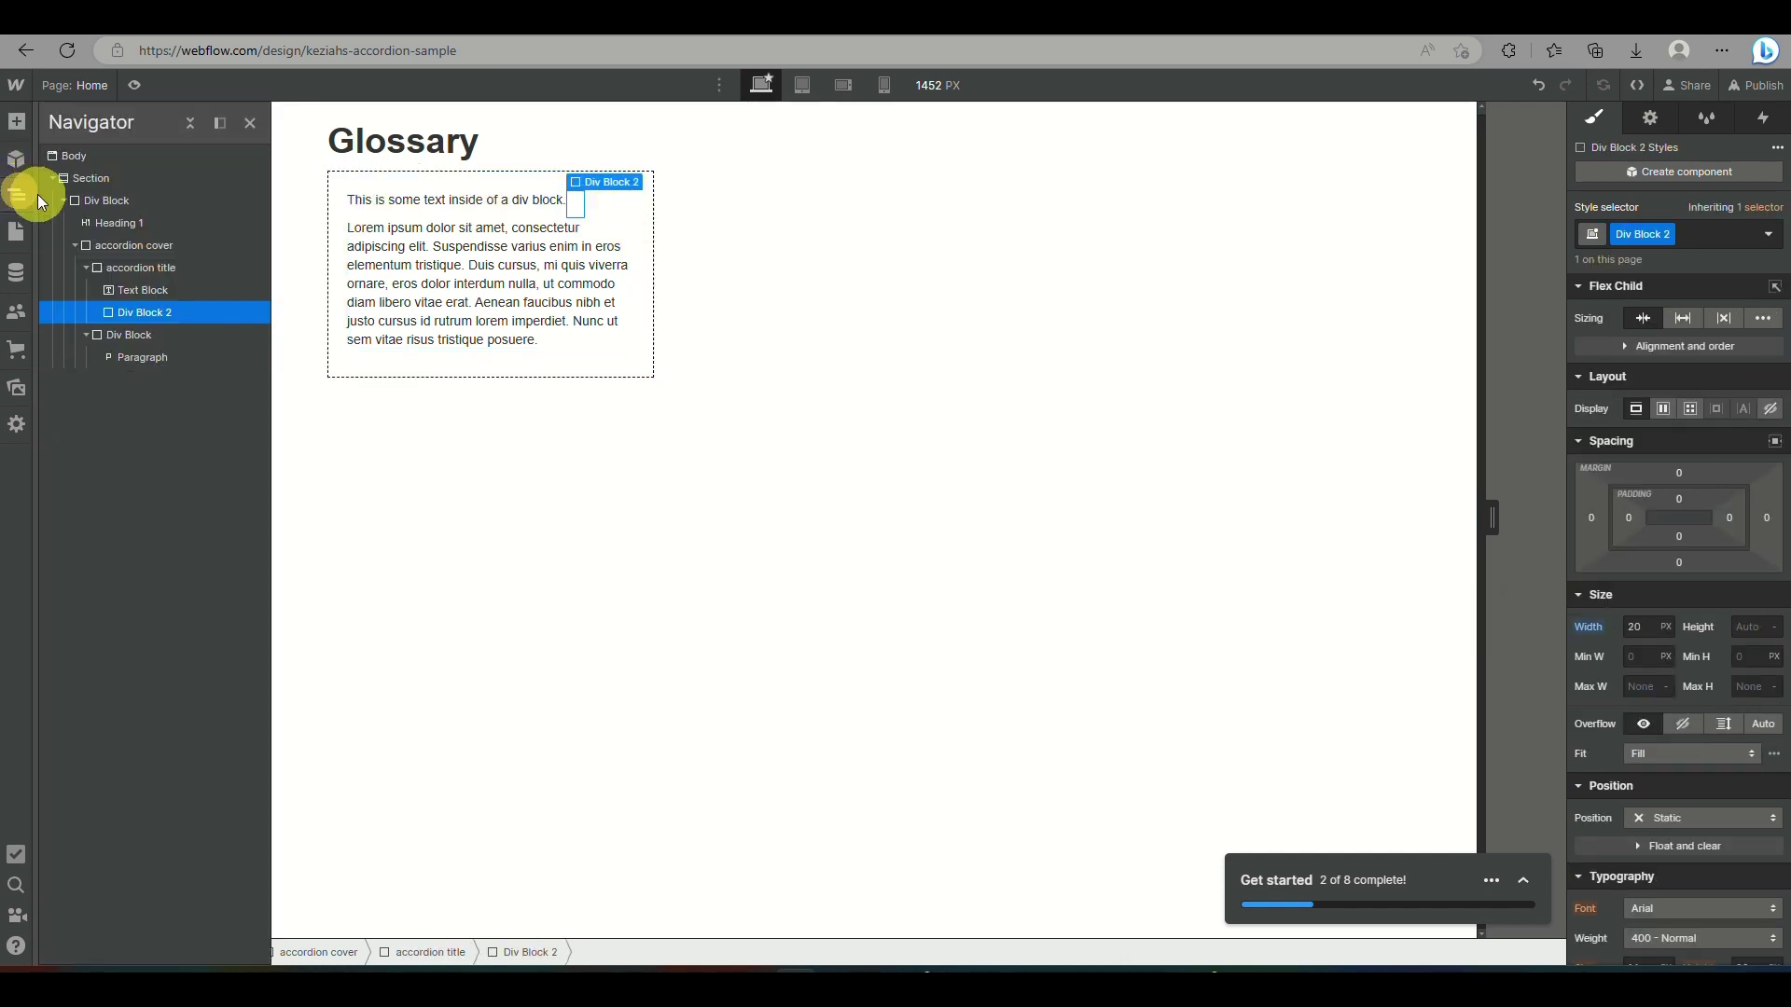
pyautogui.click(125, 269)
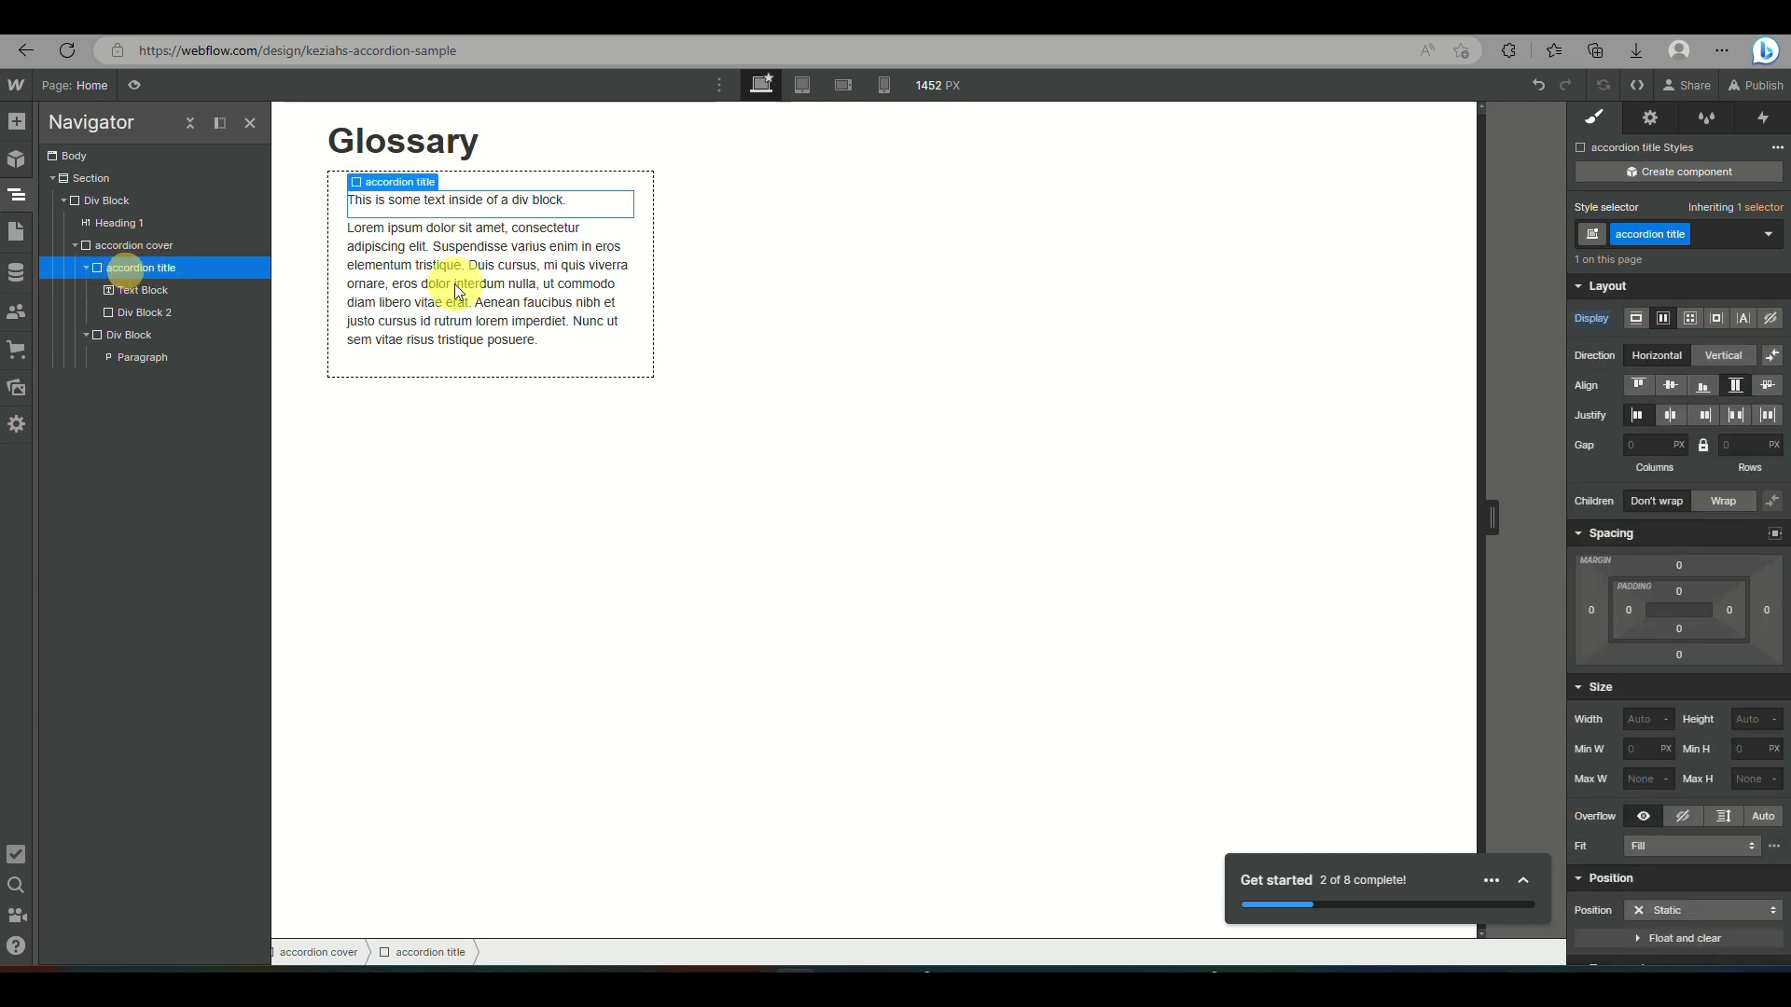
pyautogui.click(1735, 414)
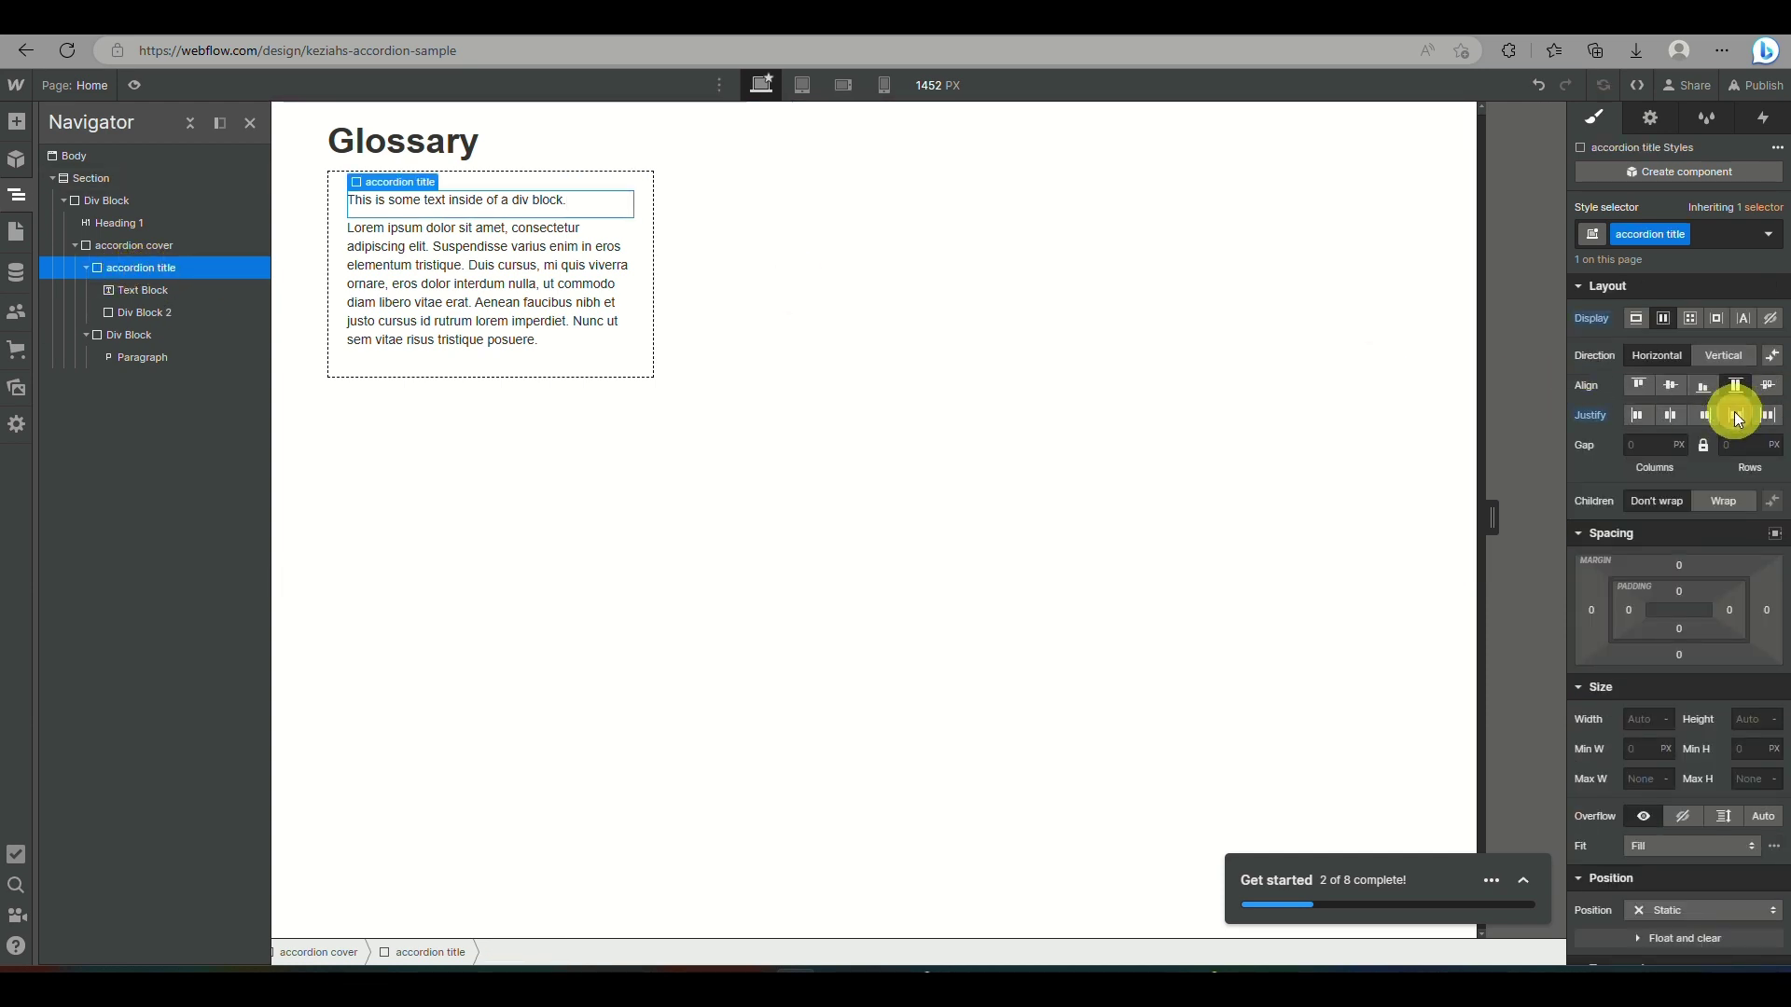
# - Add an image element inside the small div block beside the title text
pyautogui.click(621, 202)
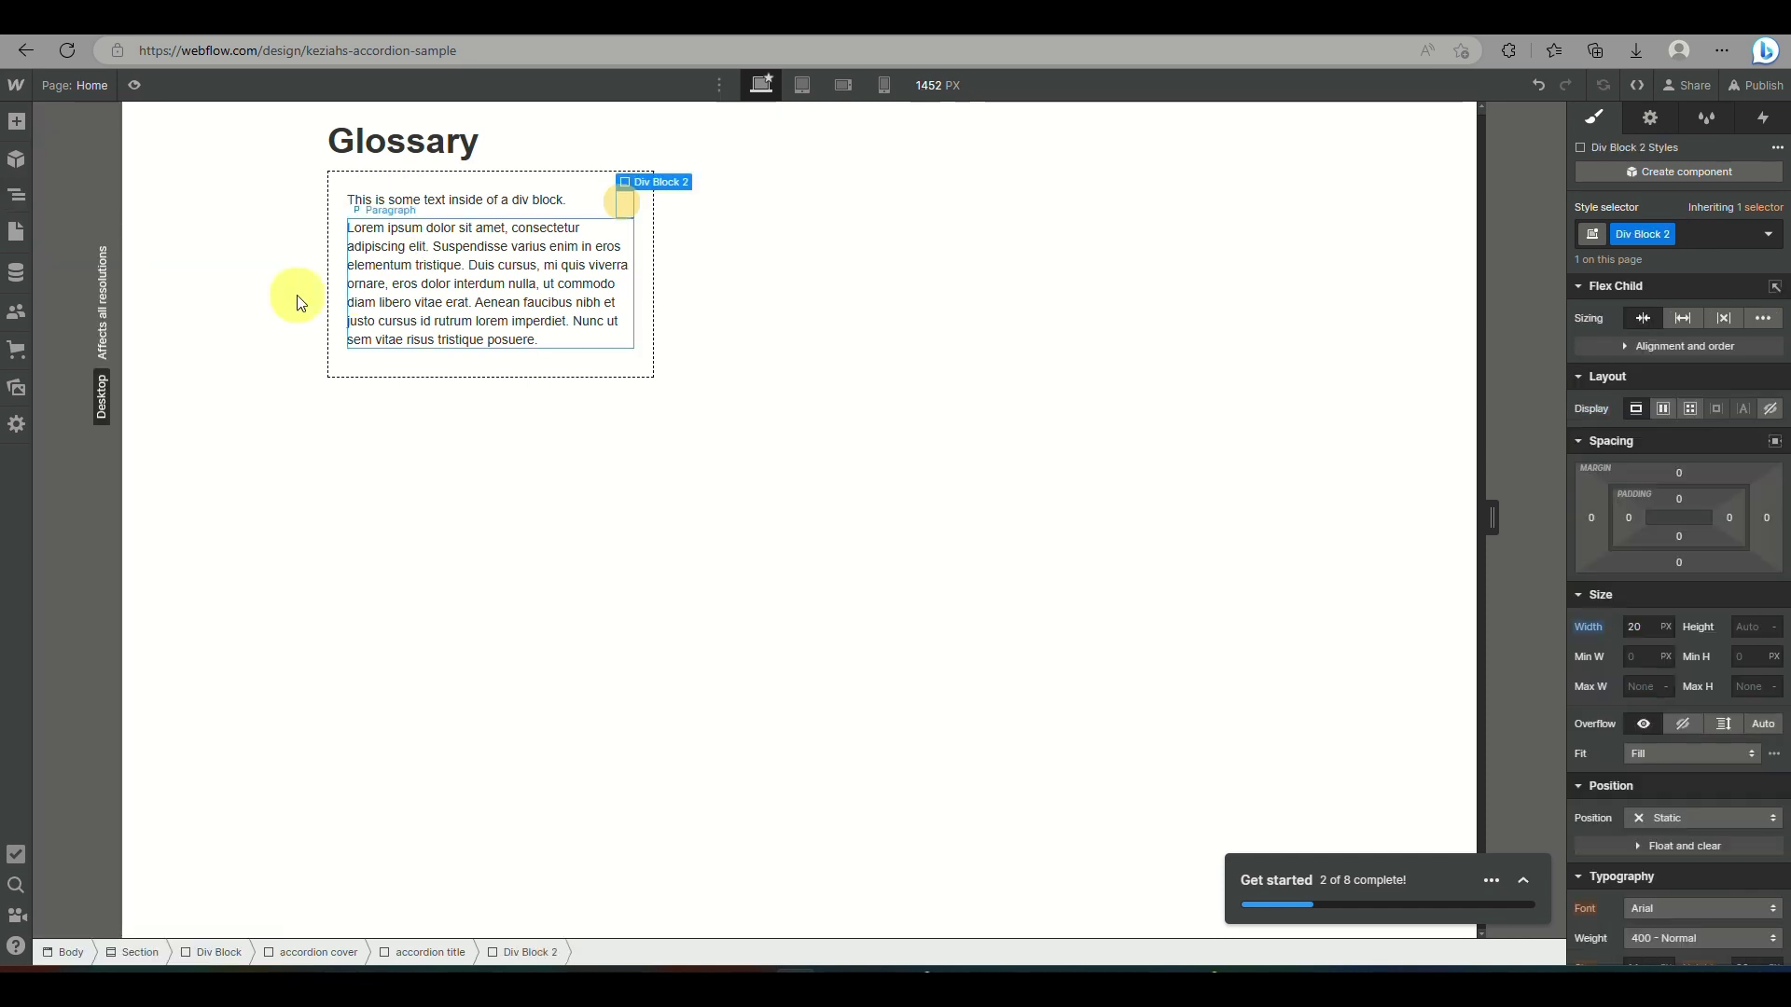
pyautogui.click(17, 195)
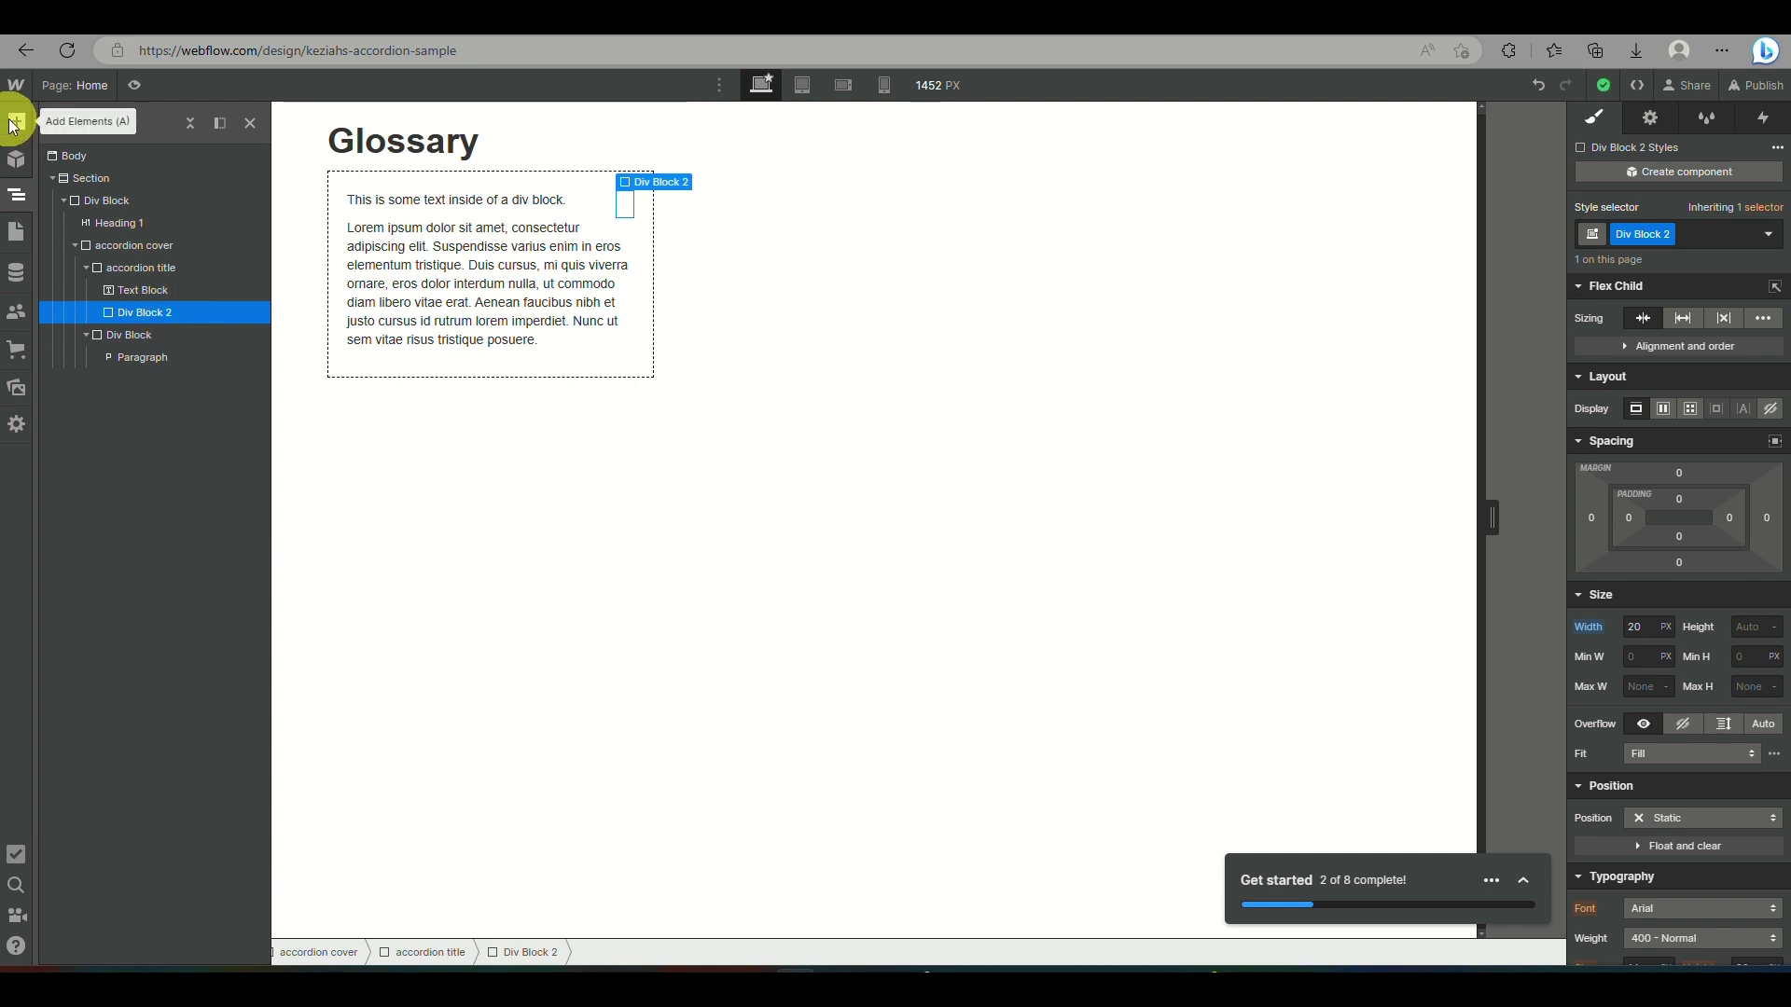
pyautogui.click(15, 123)
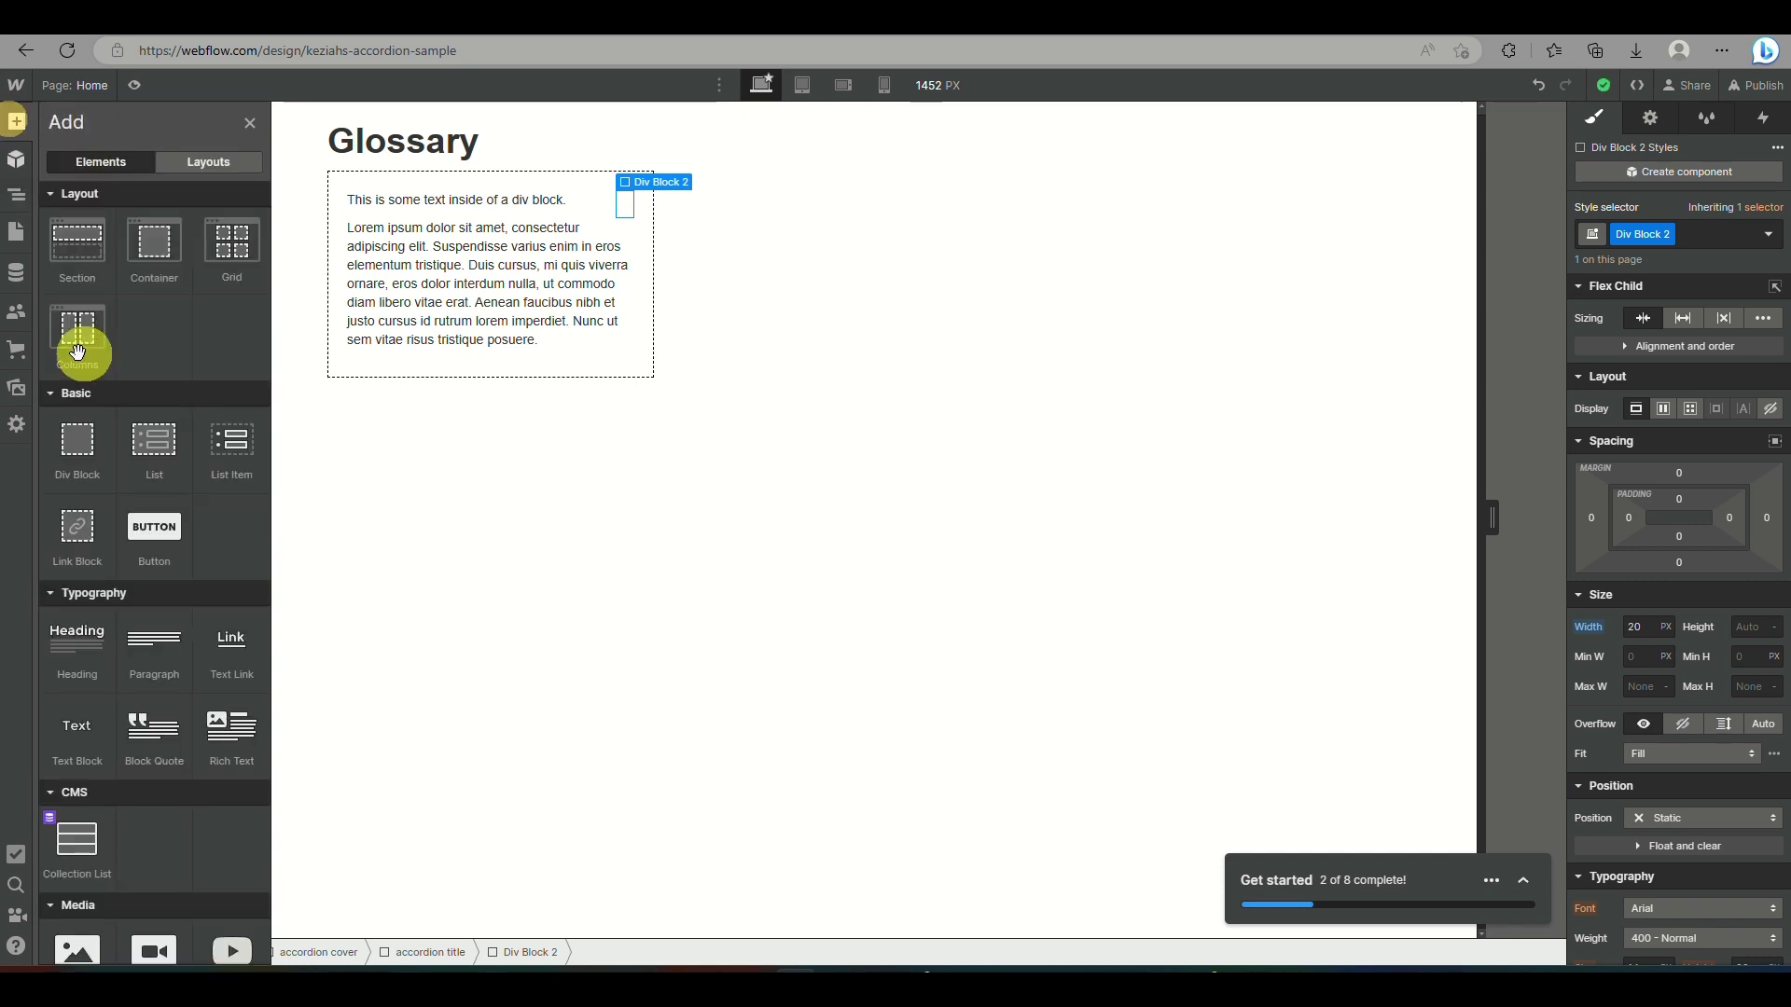
pyautogui.scroll(-2, 123, 620)
pyautogui.scroll(-2, 123, 634)
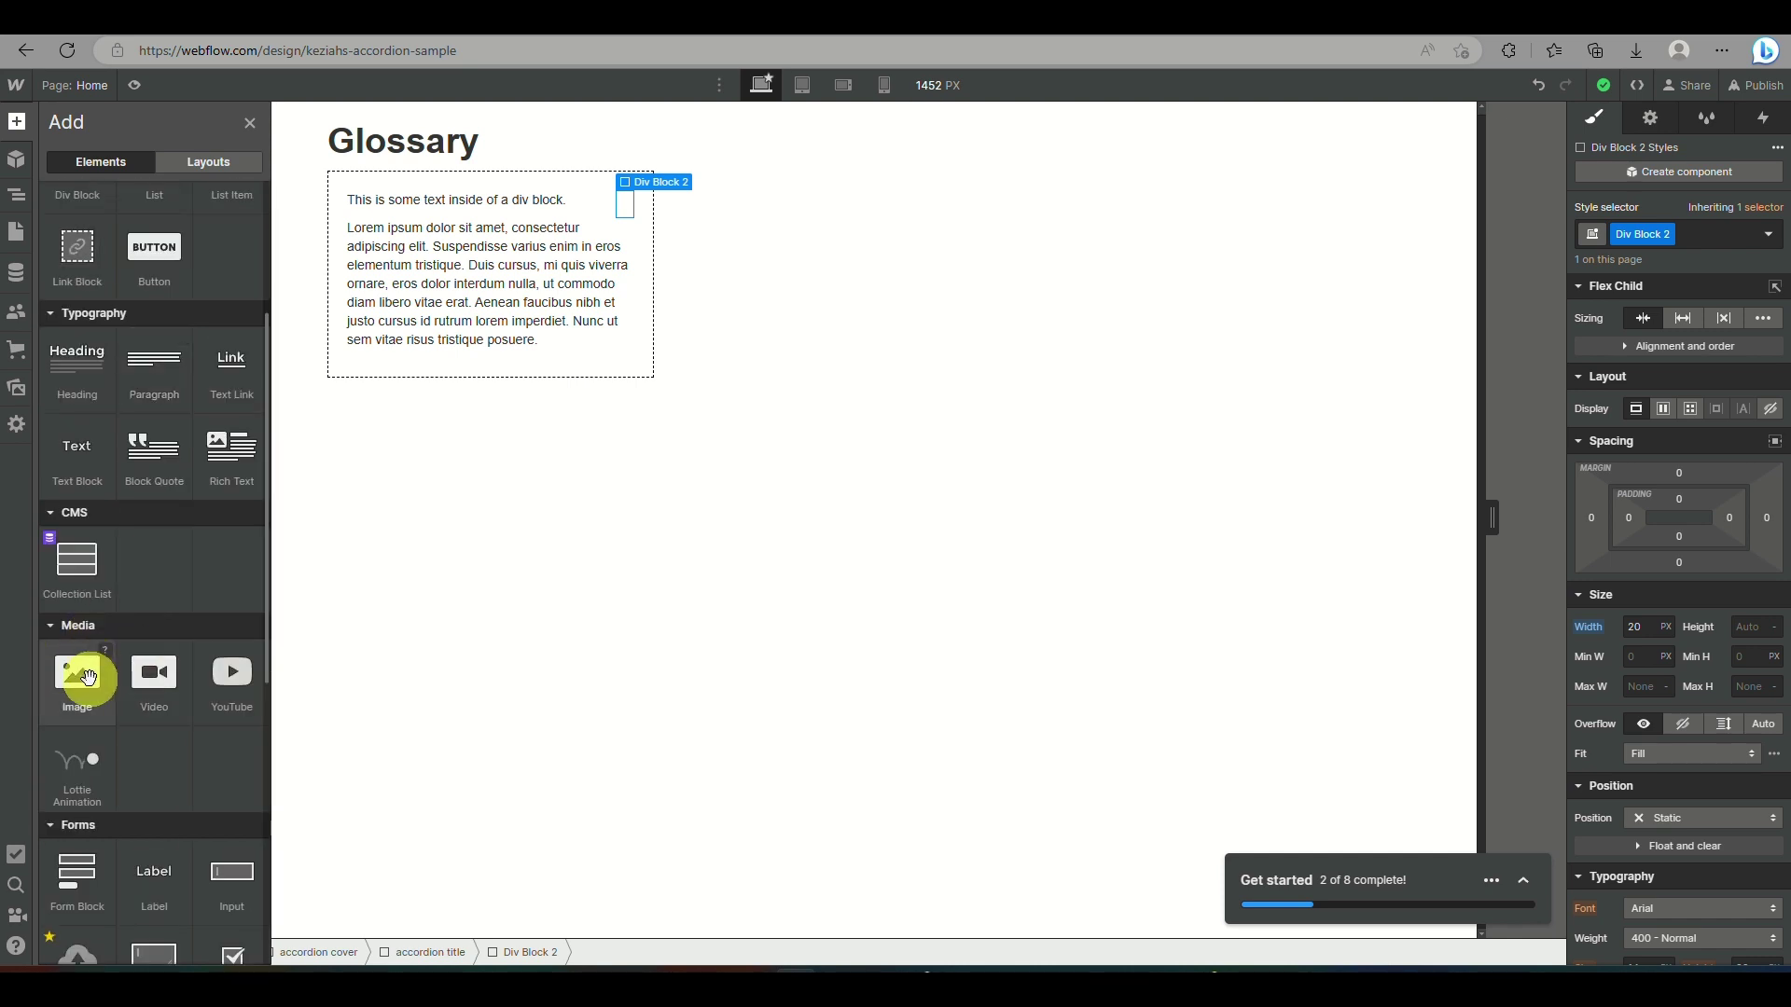
pyautogui.click(86, 677)
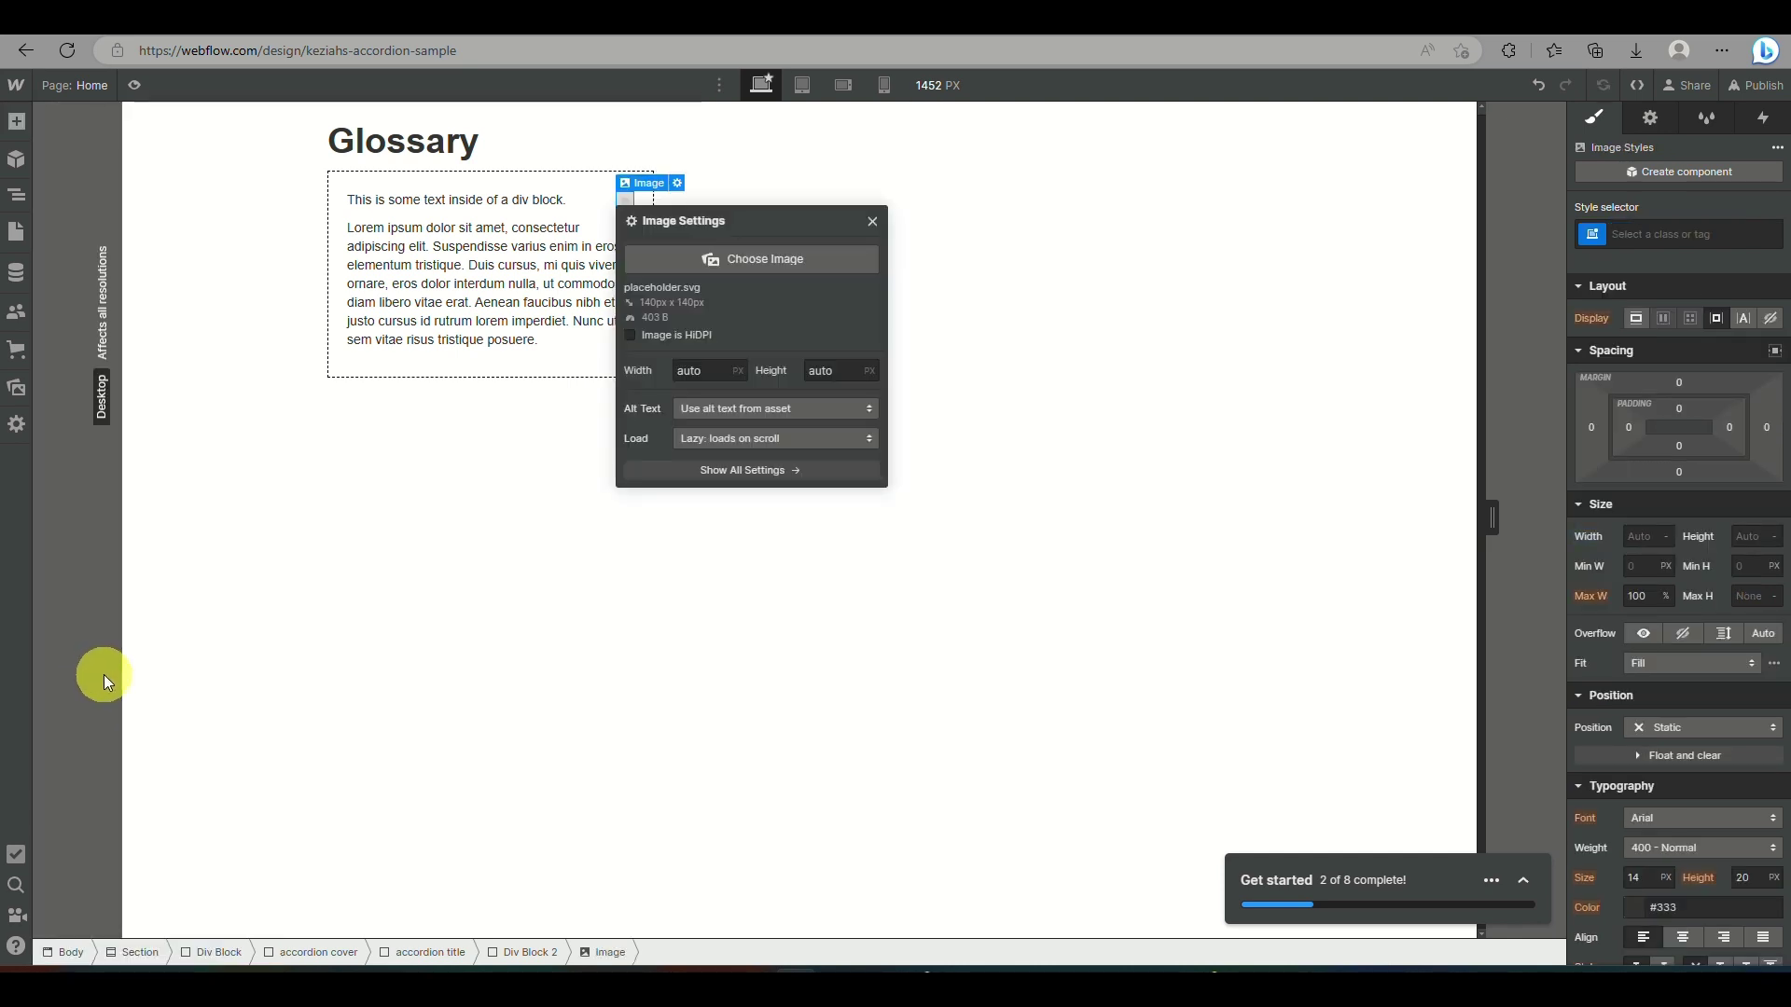
# - Start choosing the new image's source and upload next.png from the Downloads folder in File Explorer to the site's assets
pyautogui.click(719, 261)
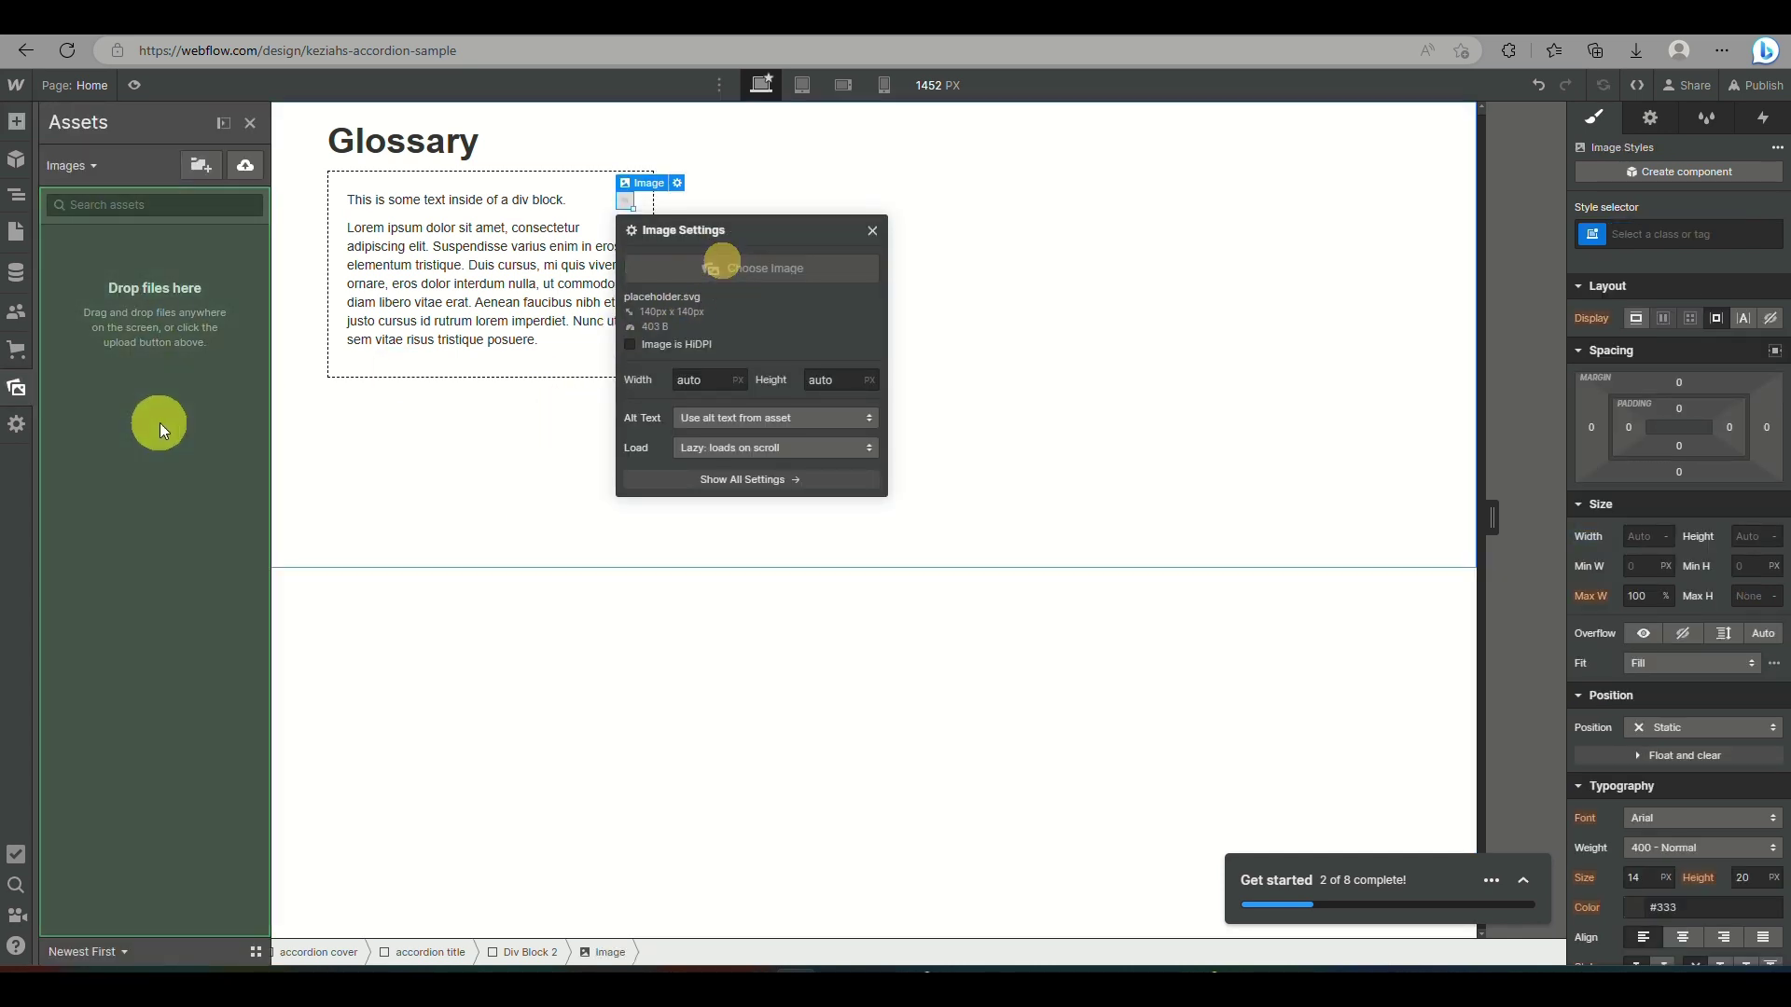
pyautogui.click(19, 390)
pyautogui.click(16, 385)
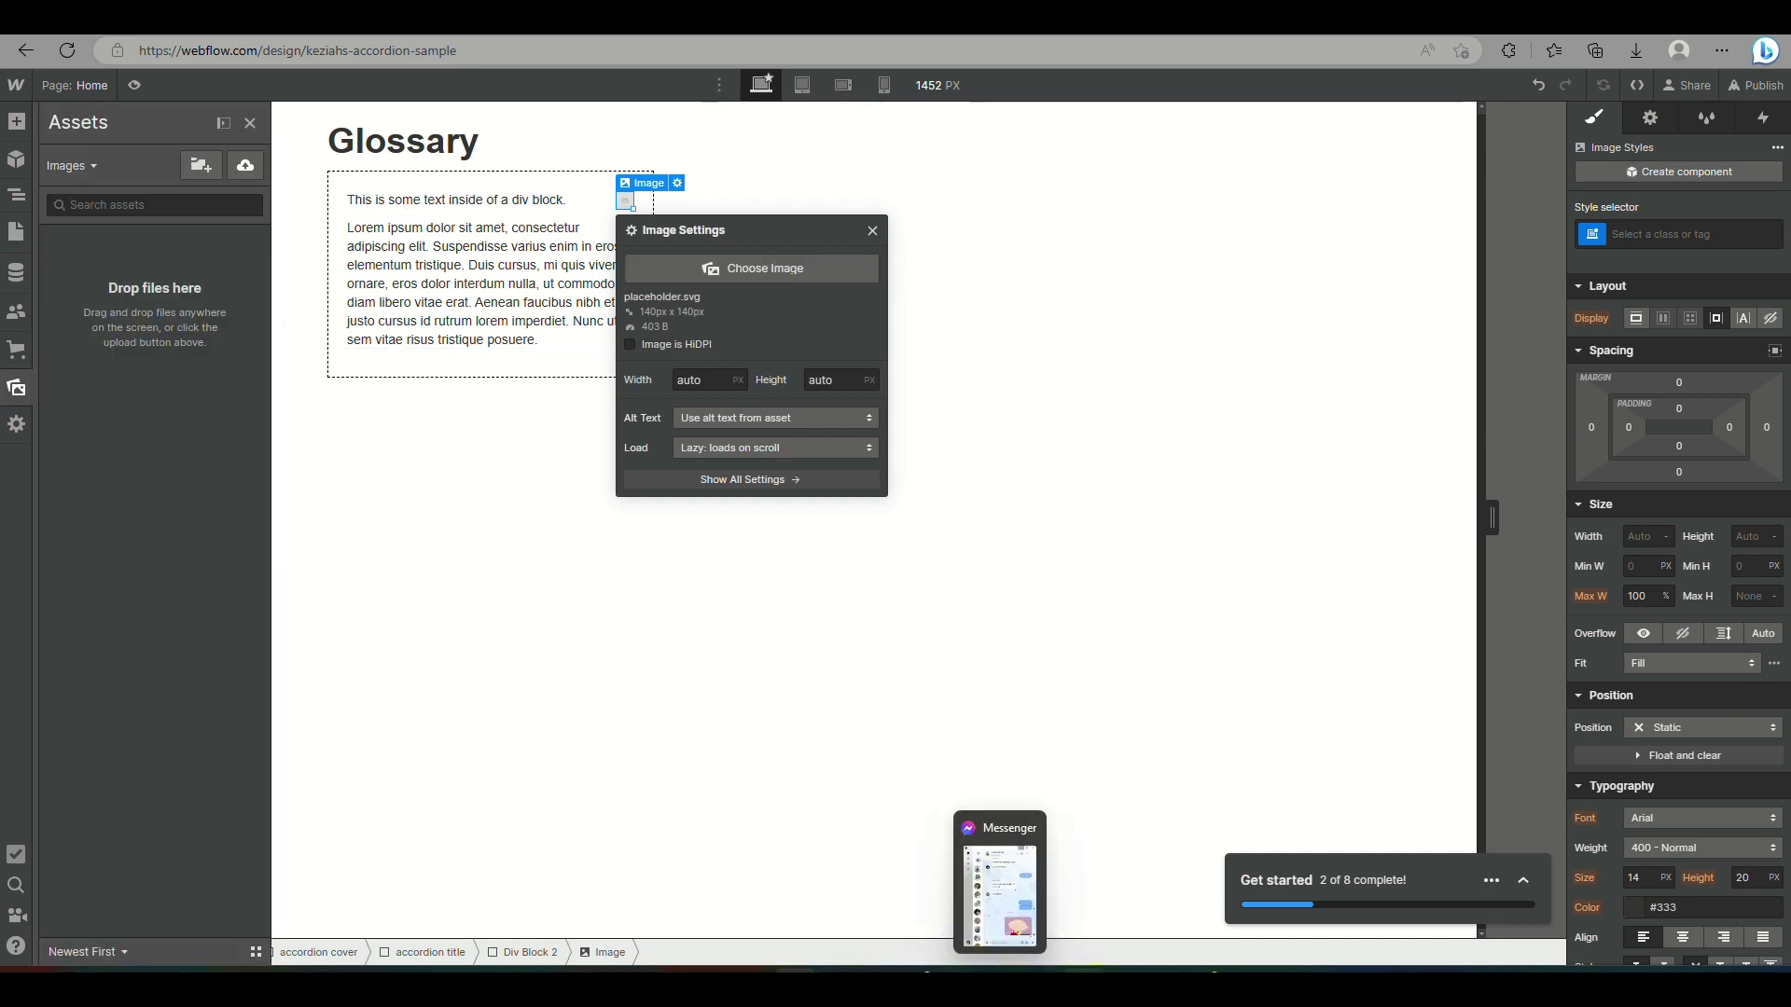
pyautogui.click(835, 970)
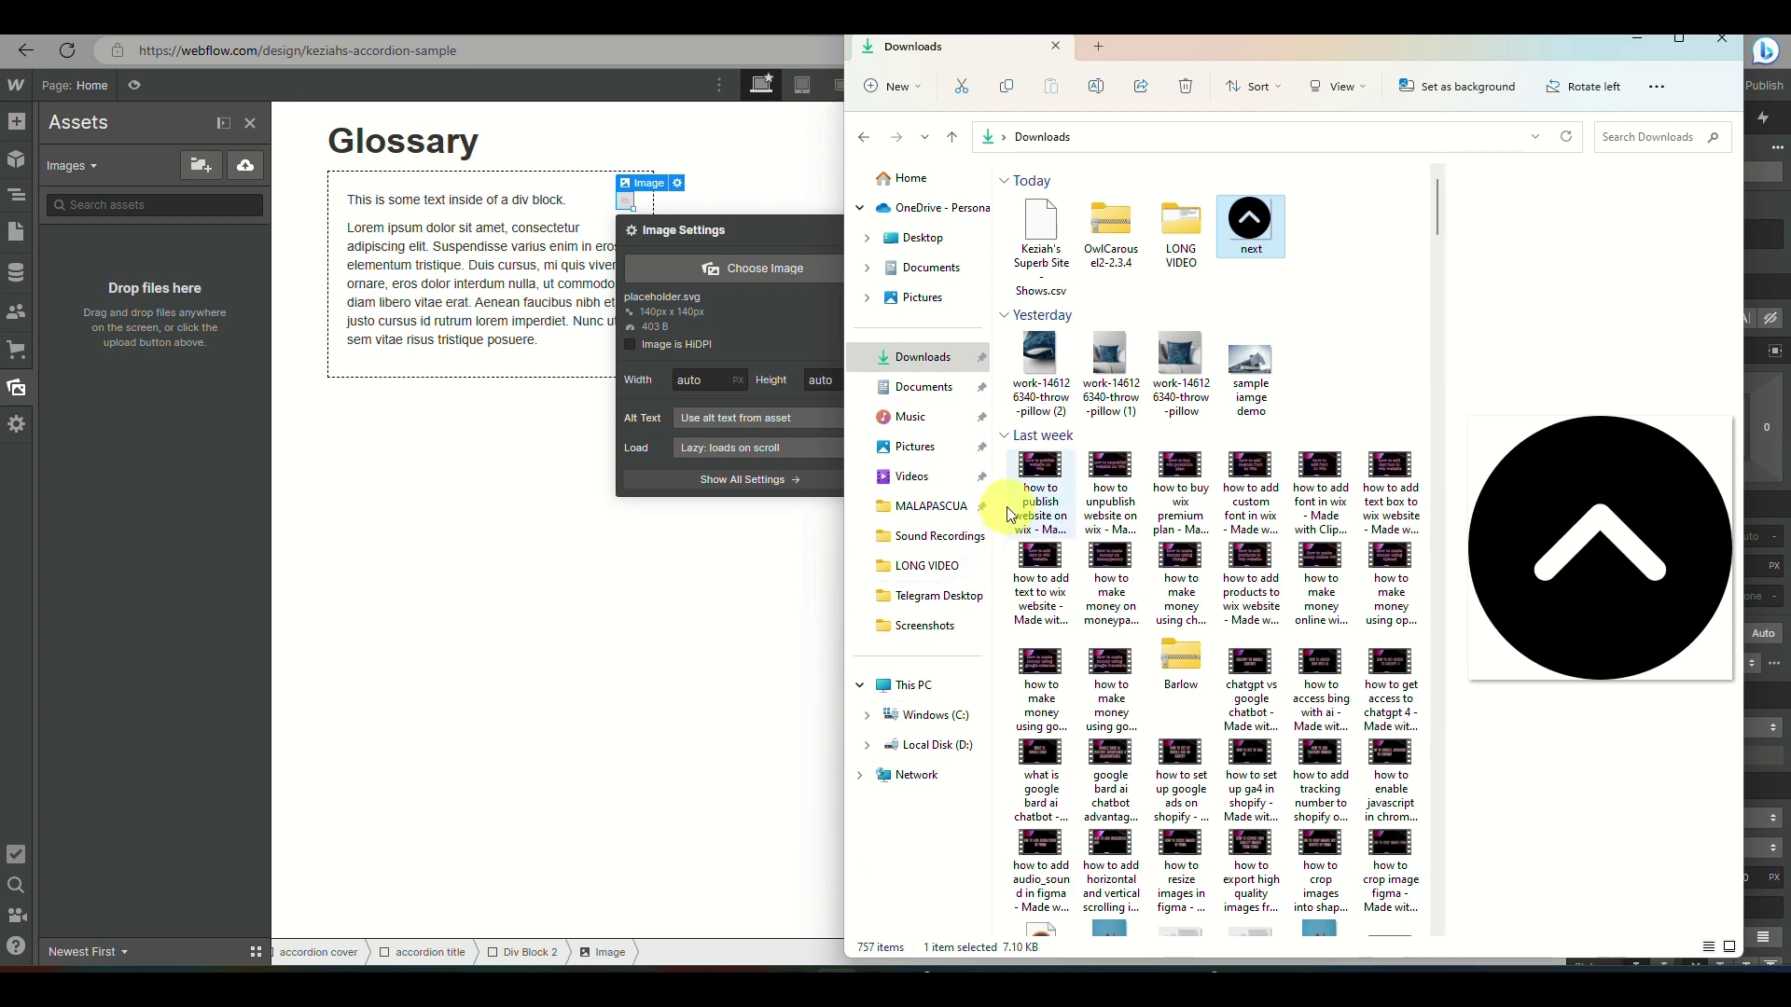
pyautogui.moveTo(1257, 220); pyautogui.dragTo(166, 298)
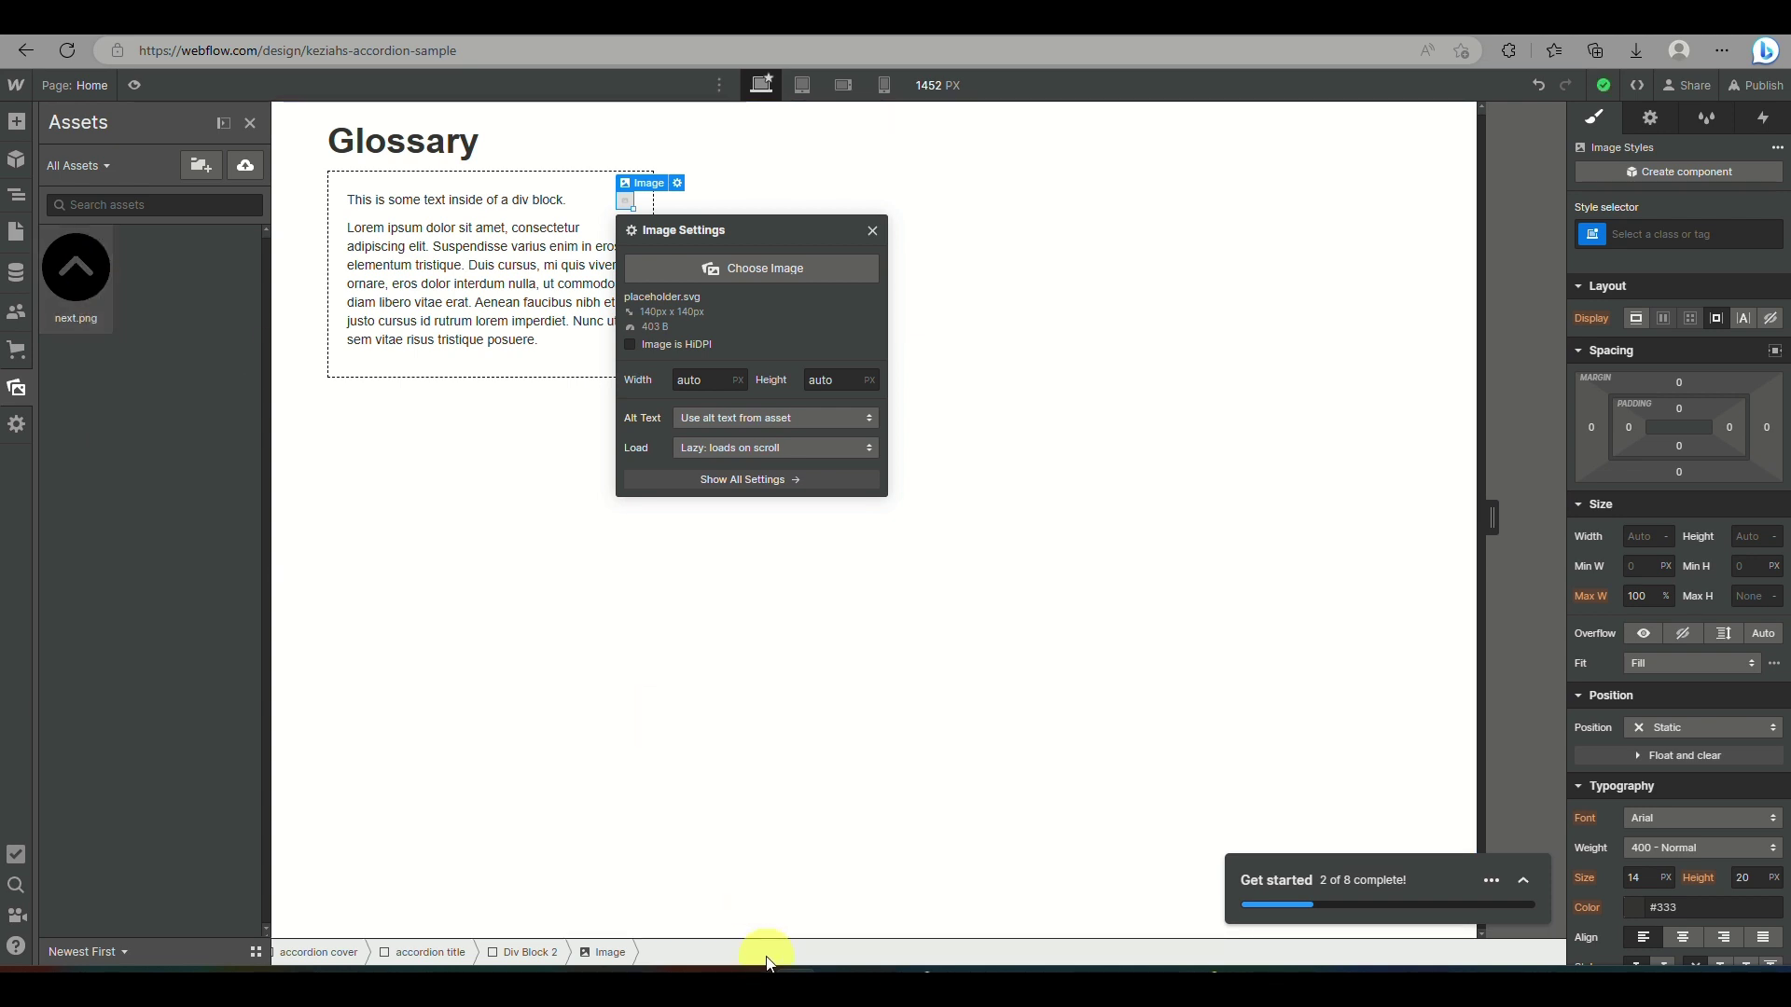
# - Open next.png from the Downloads folder in the photo viewer and rotate it 90 degrees clockwise
pyautogui.click(828, 970)
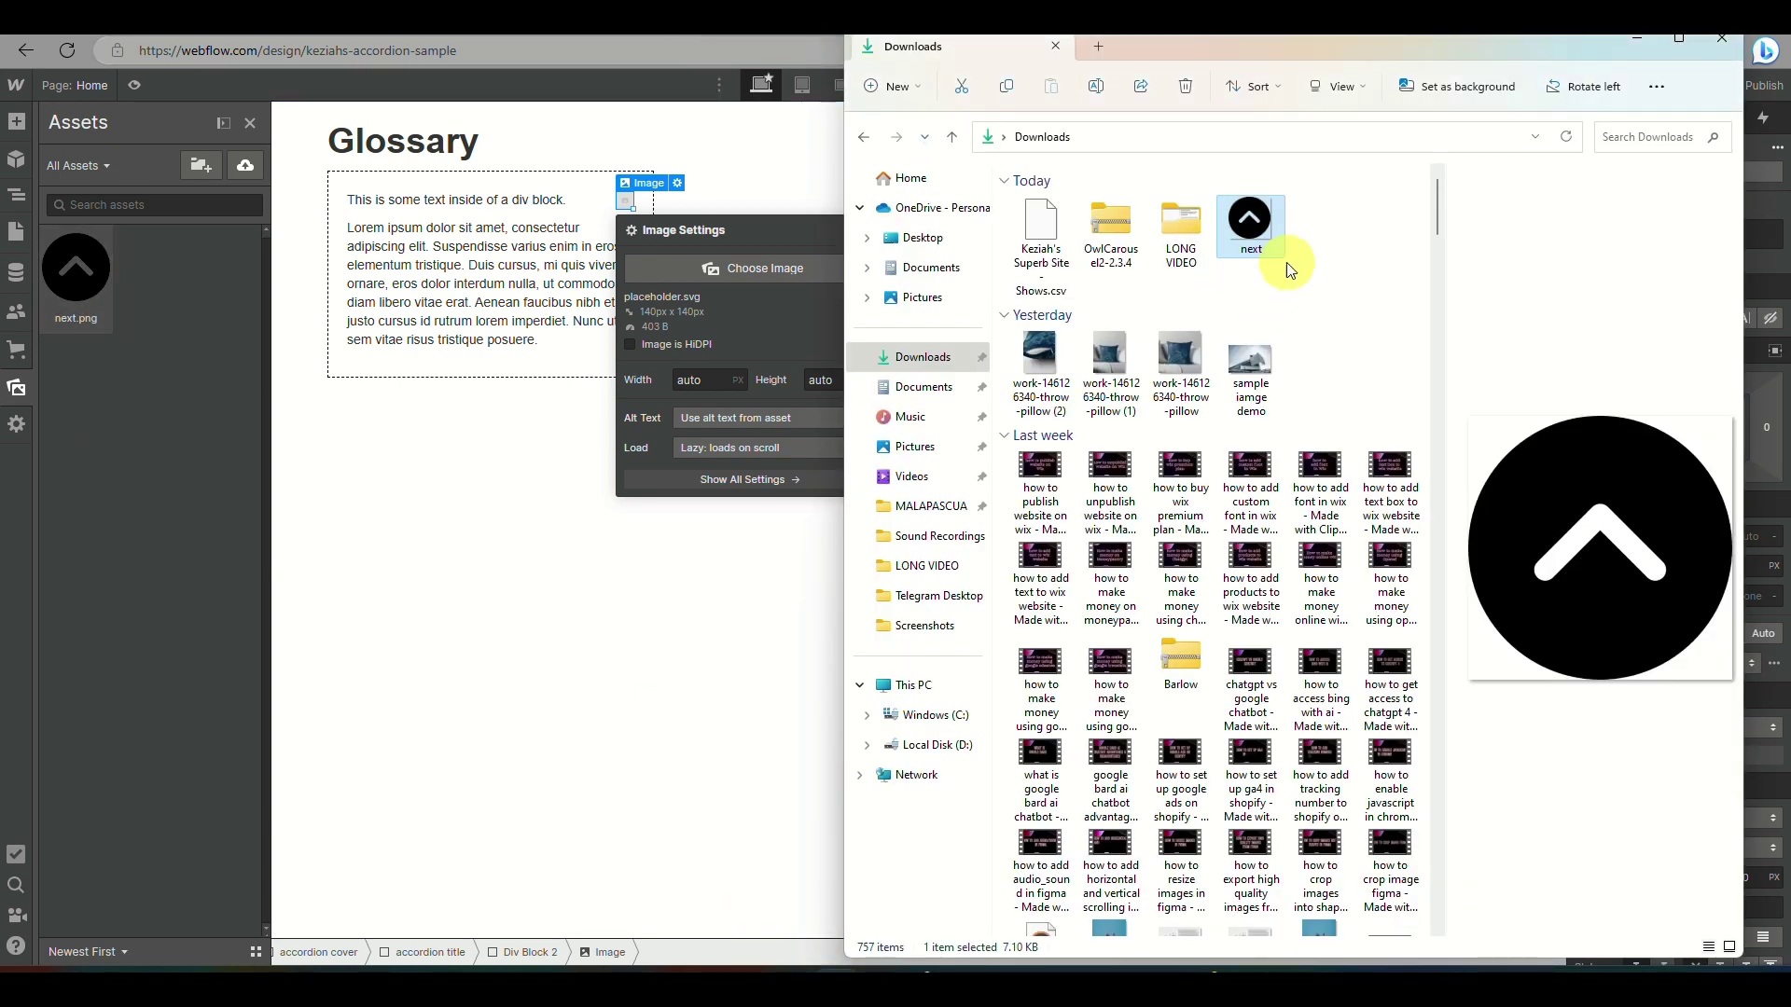
pyautogui.doubleClick(1261, 234)
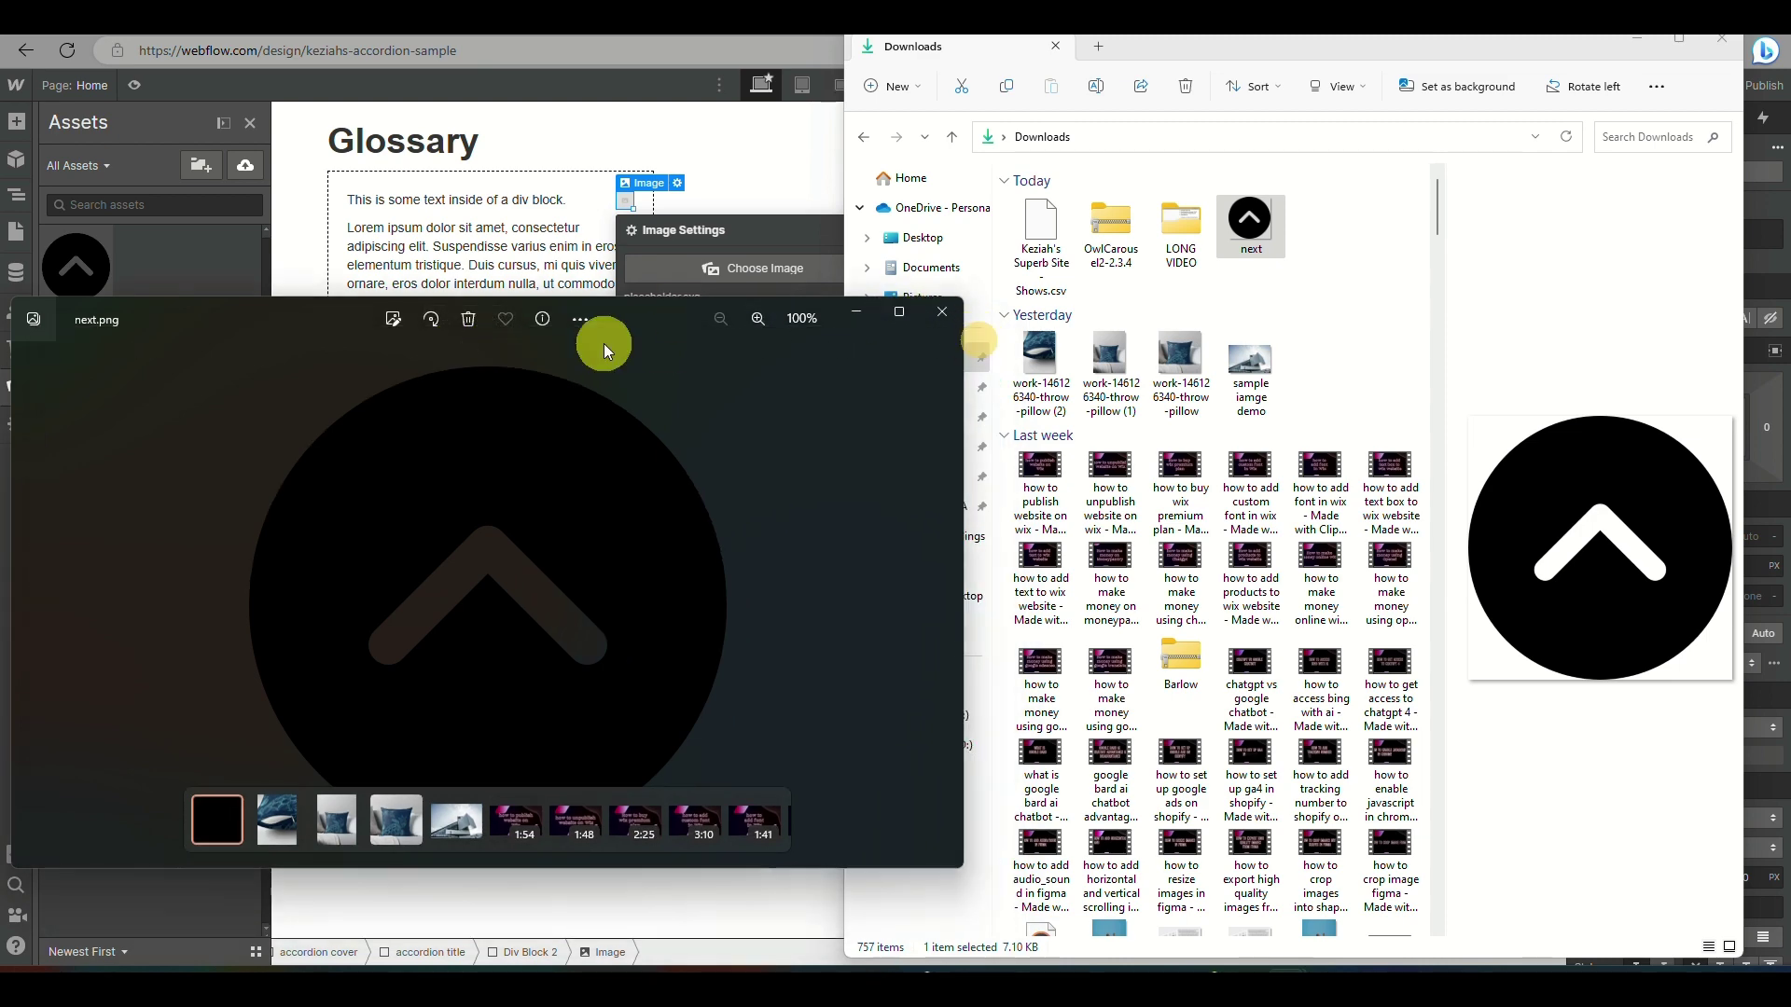
pyautogui.click(431, 319)
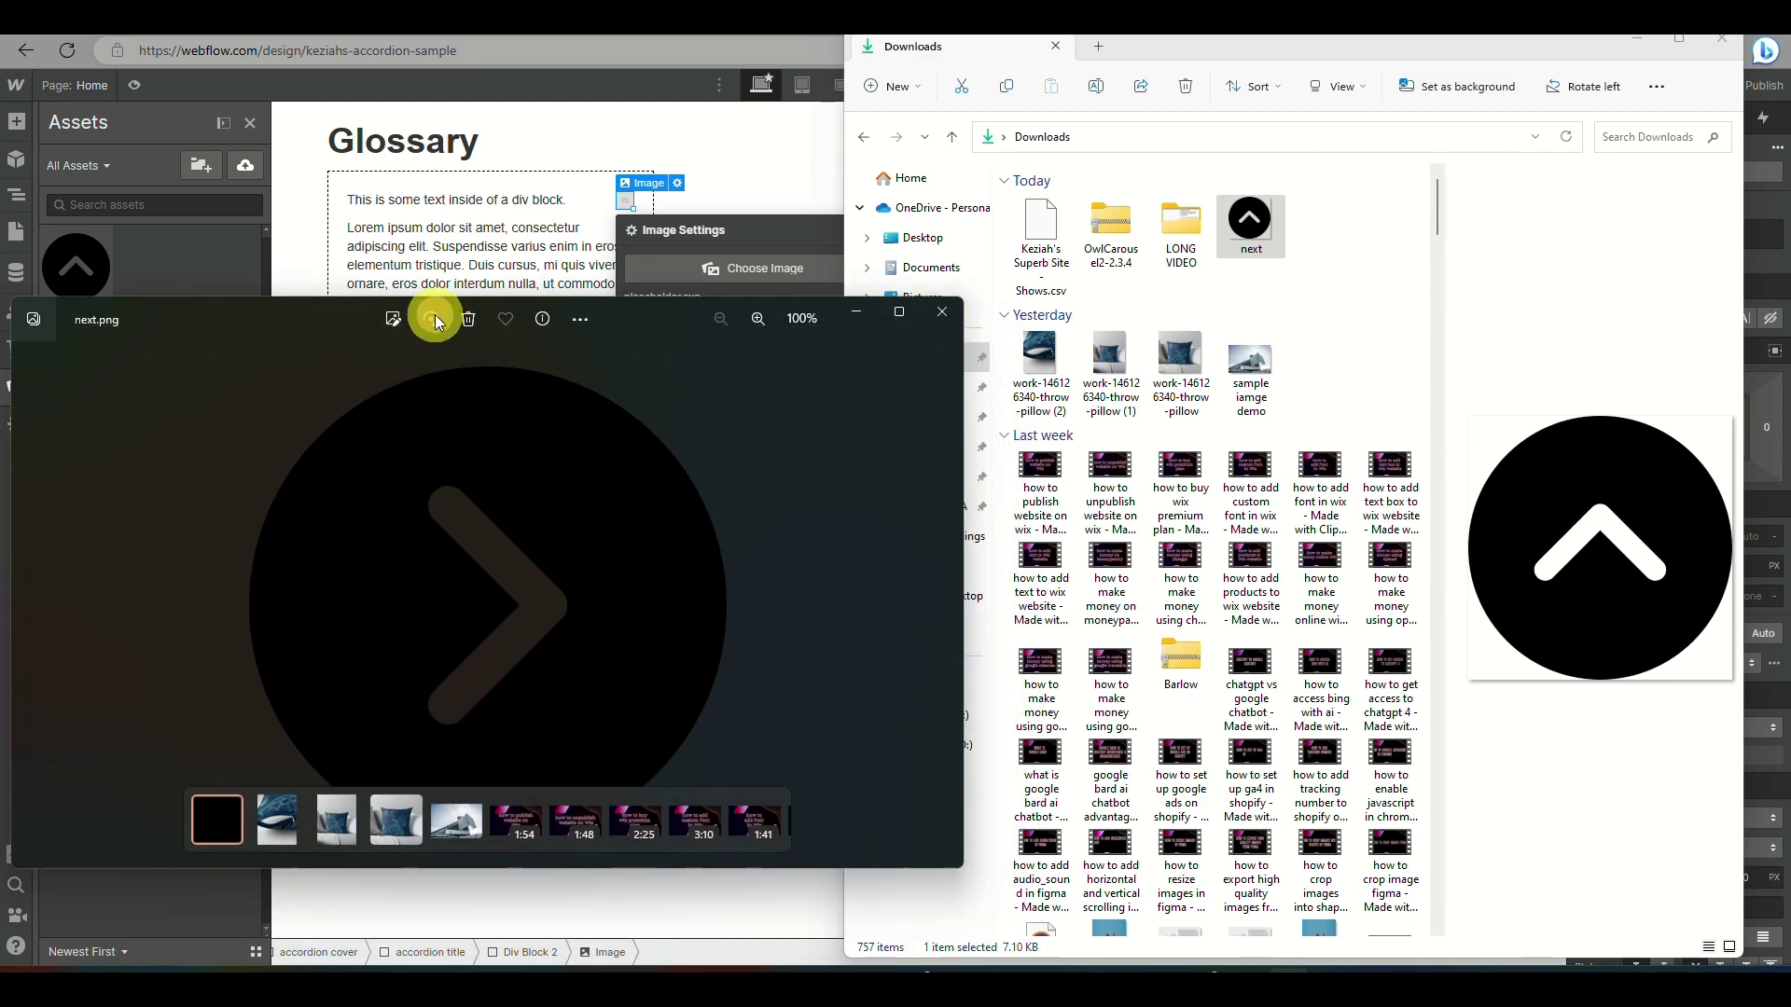
pyautogui.click(949, 317)
# - Upload the rotated next.png to the site's assets and use it as the image beside the title text
pyautogui.moveTo(1263, 220); pyautogui.dragTo(183, 484)
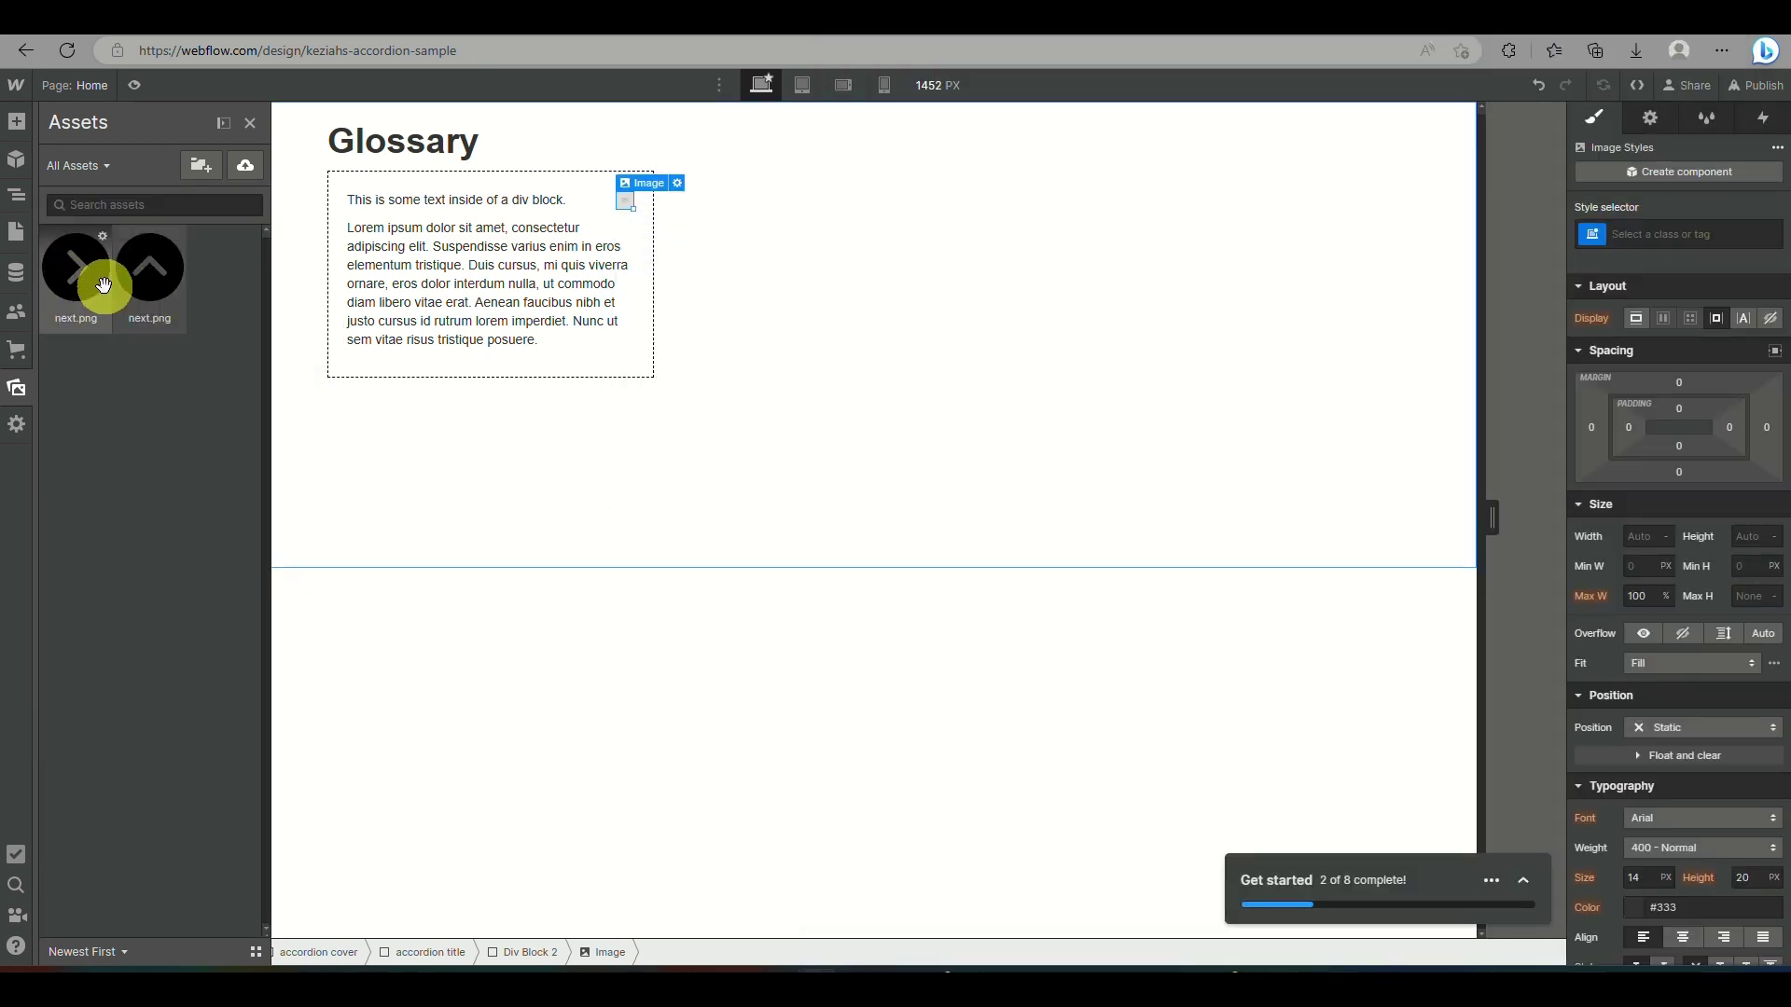
pyautogui.click(73, 280)
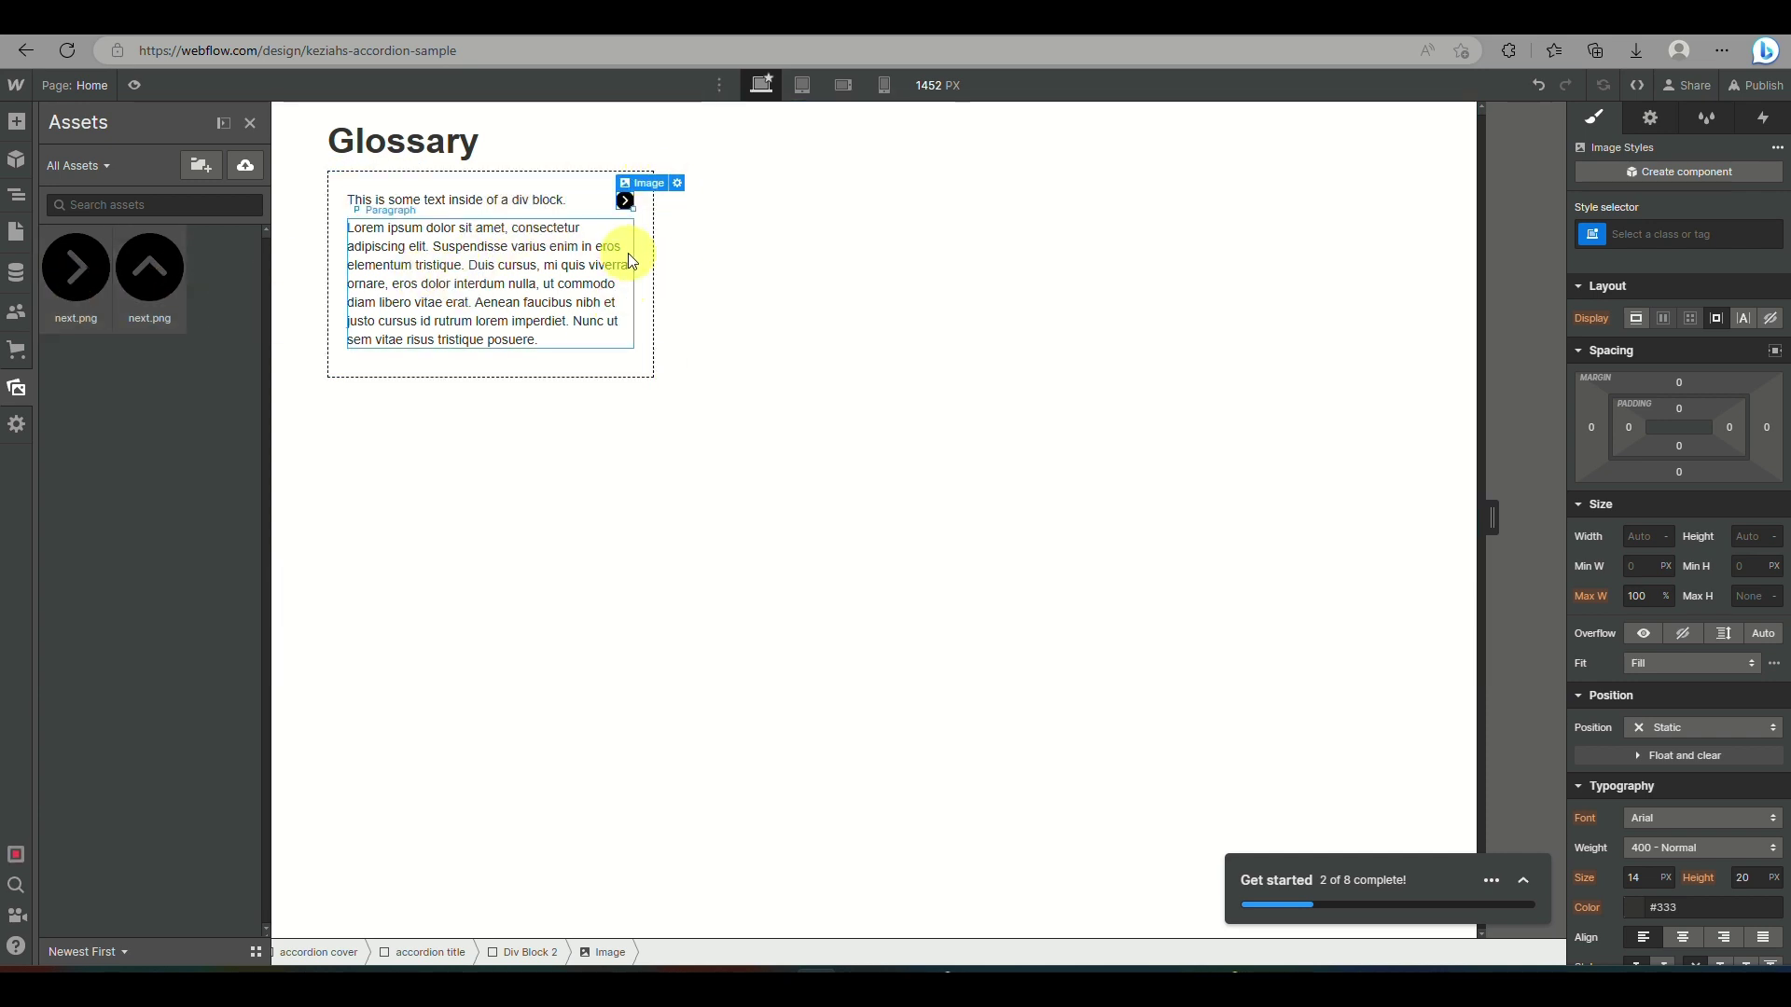
# - Hide the div block that contains the paragraph by setting its display to none
pyautogui.click(566, 278)
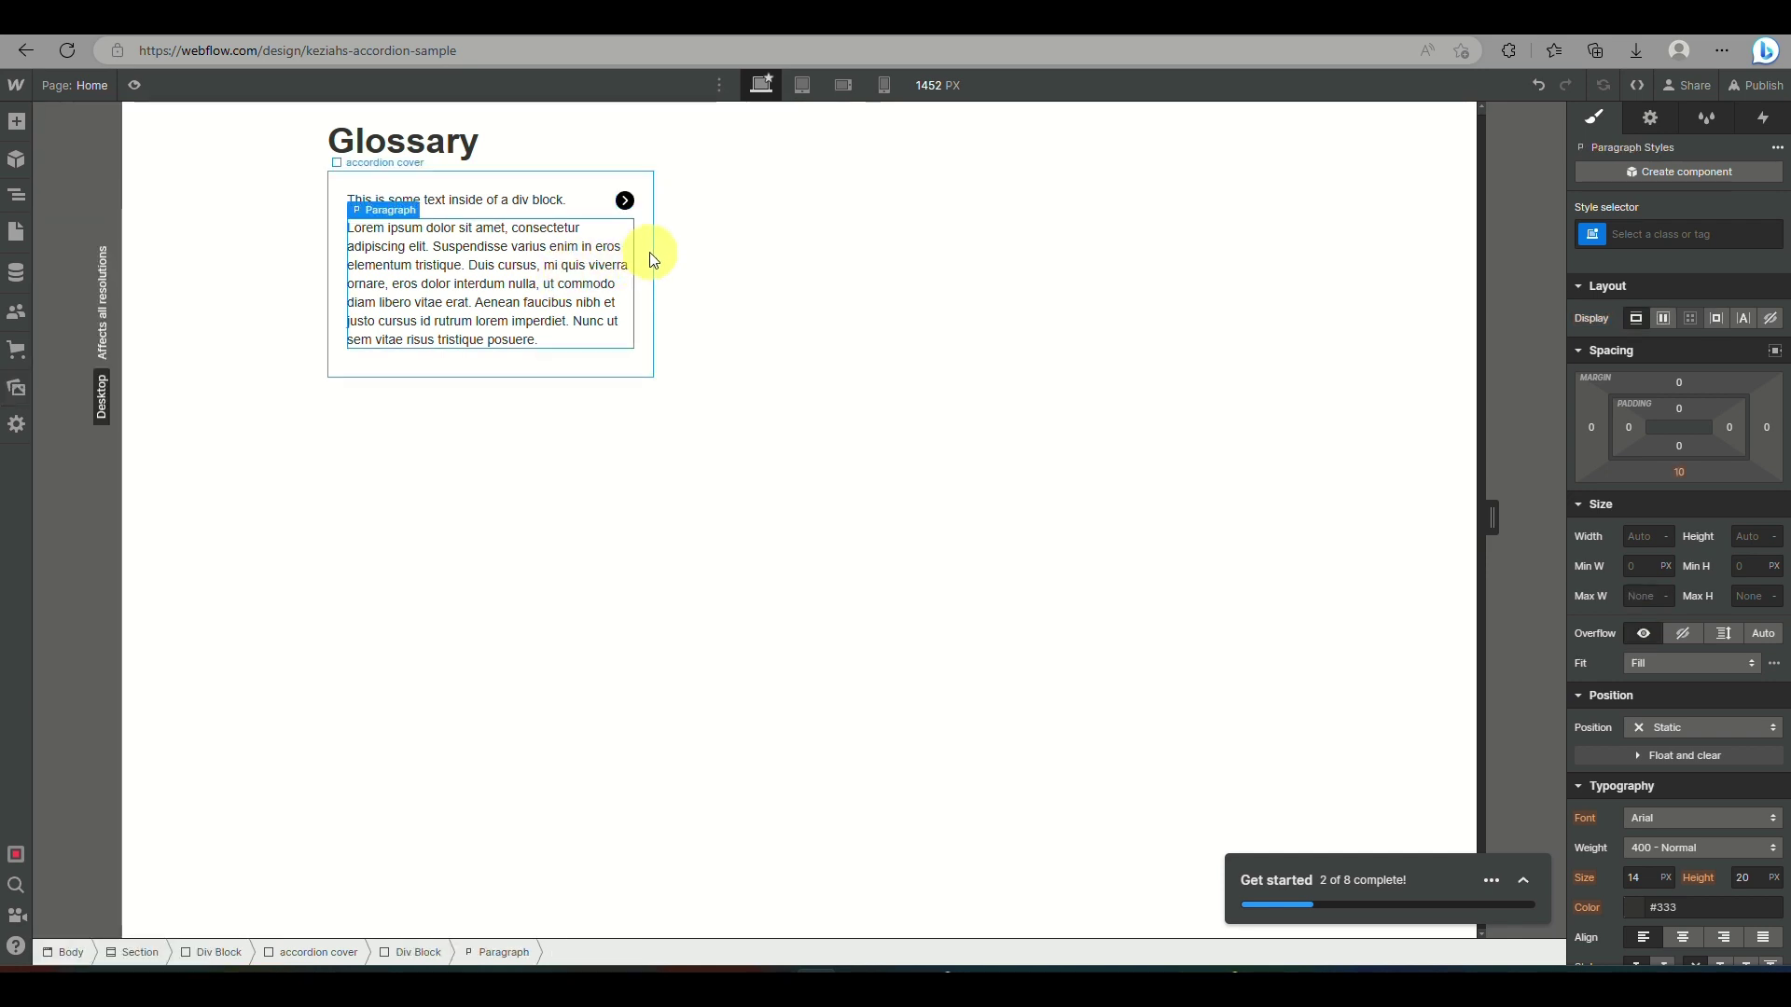
pyautogui.click(19, 200)
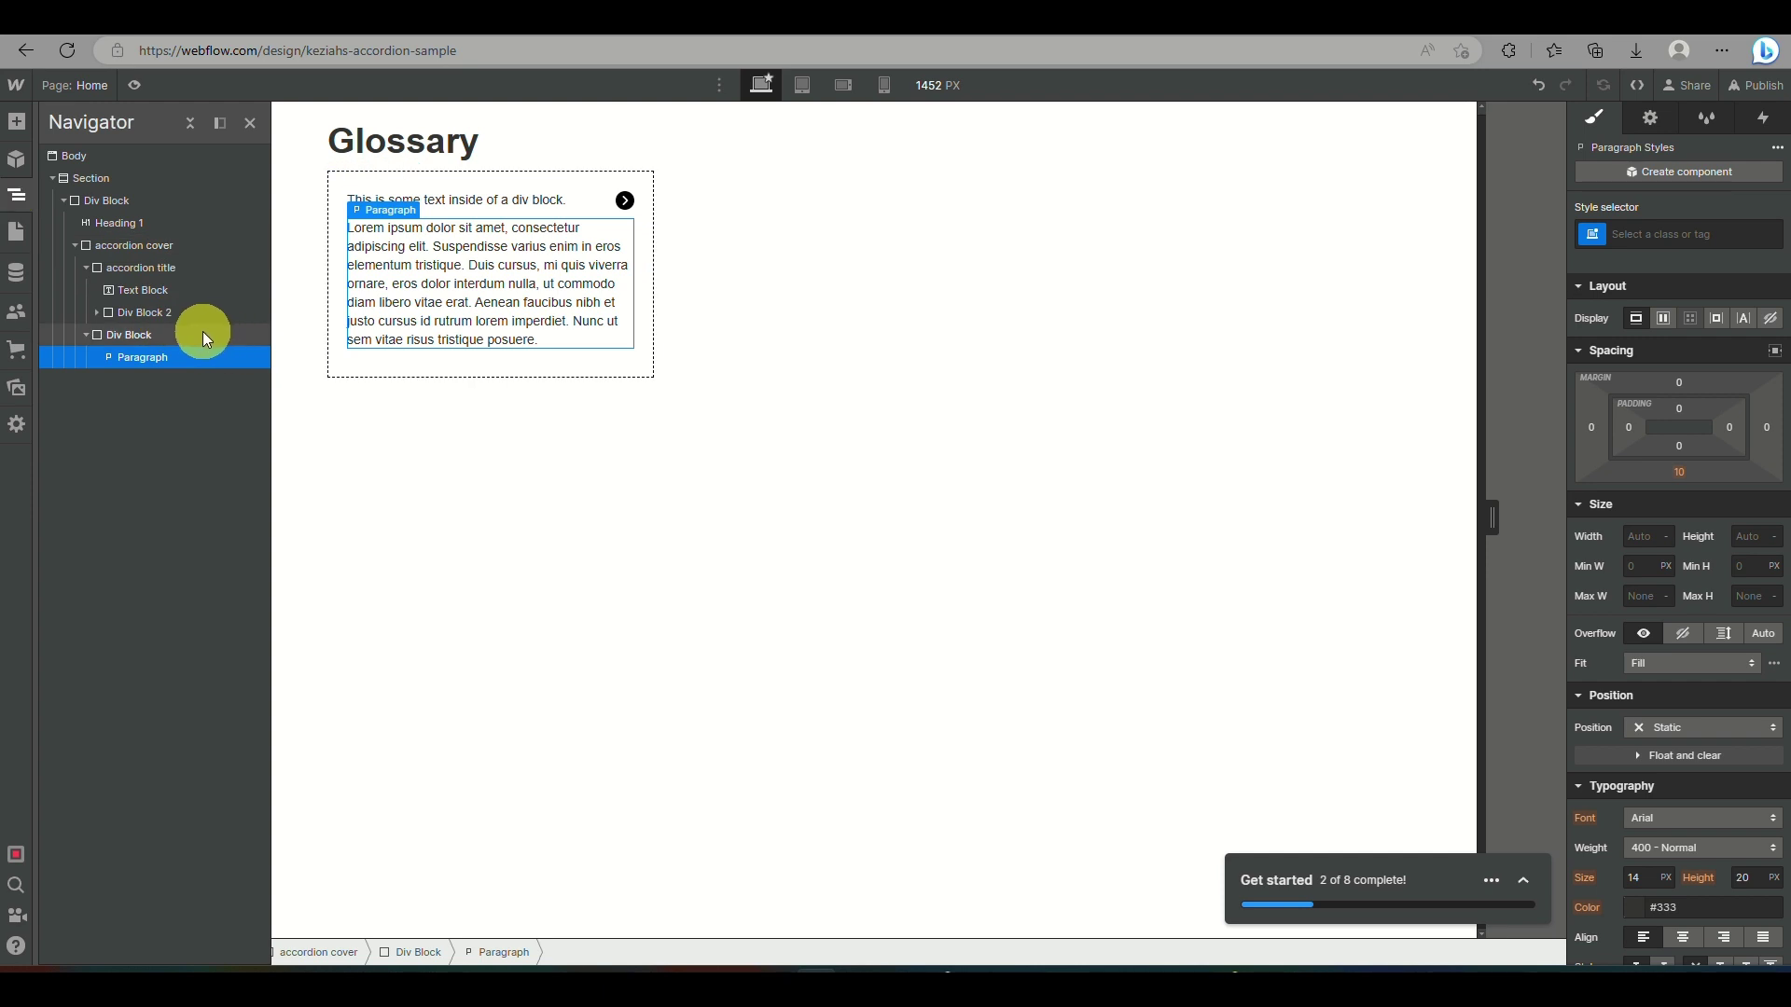
pyautogui.click(125, 339)
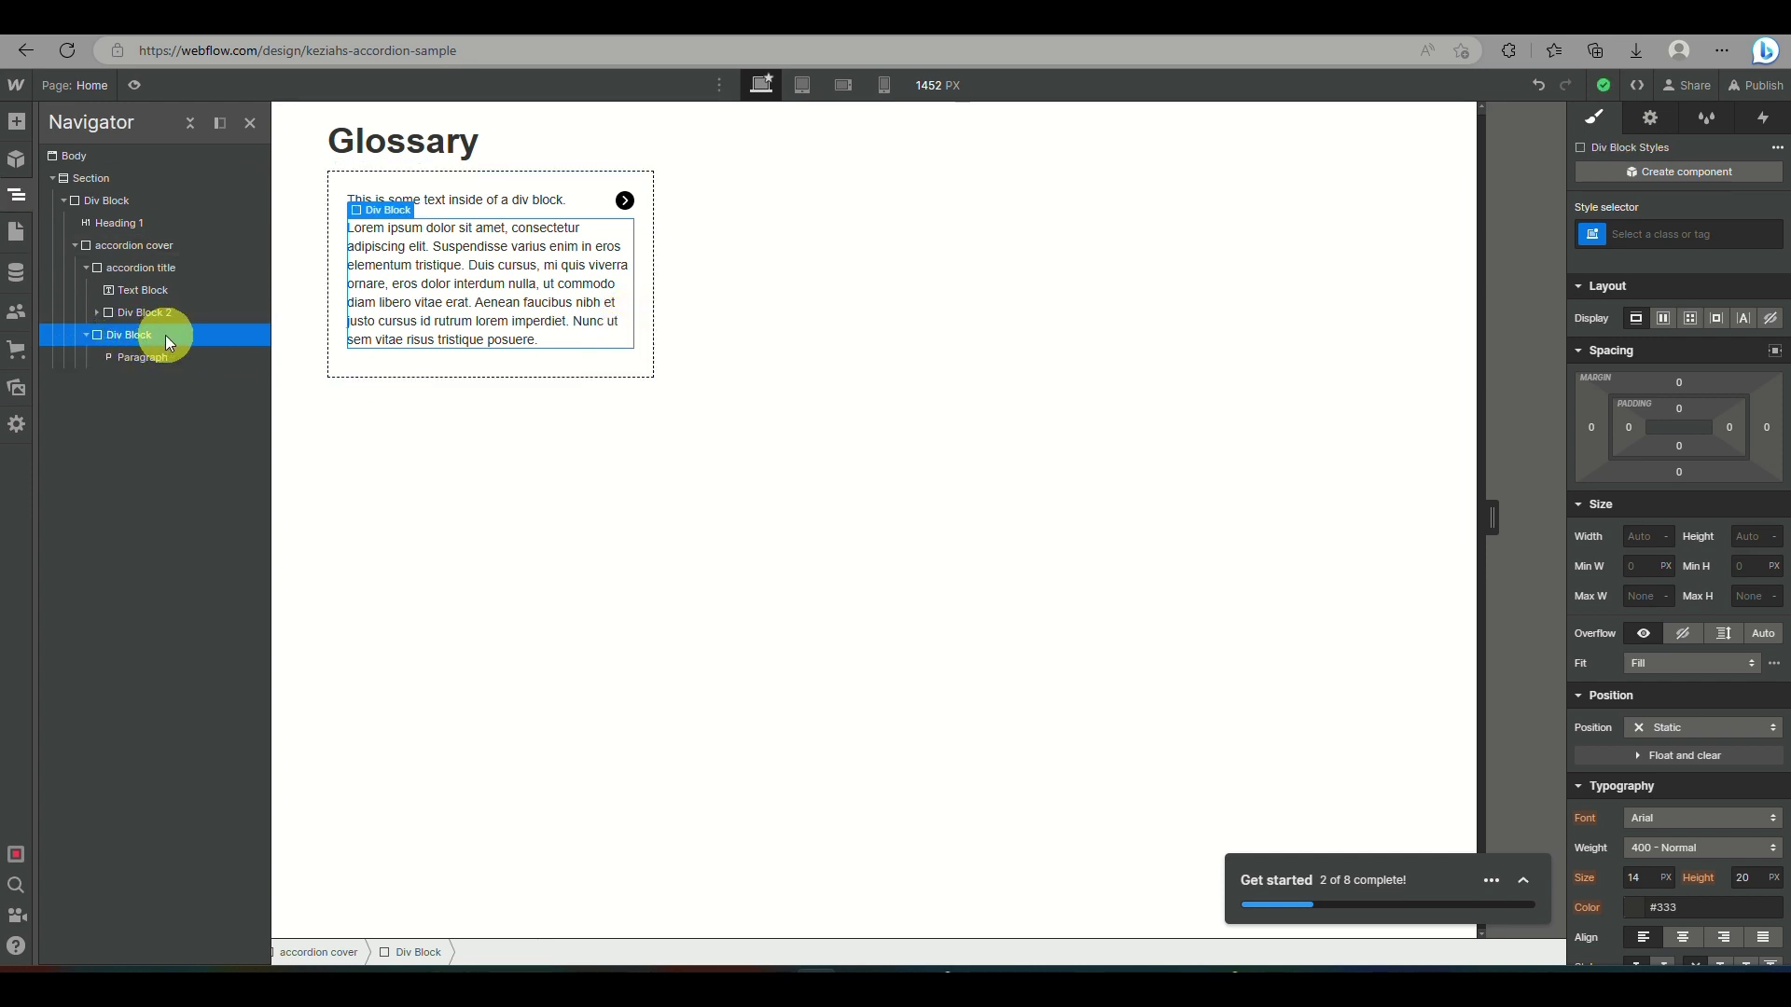
pyautogui.click(84, 334)
pyautogui.click(86, 267)
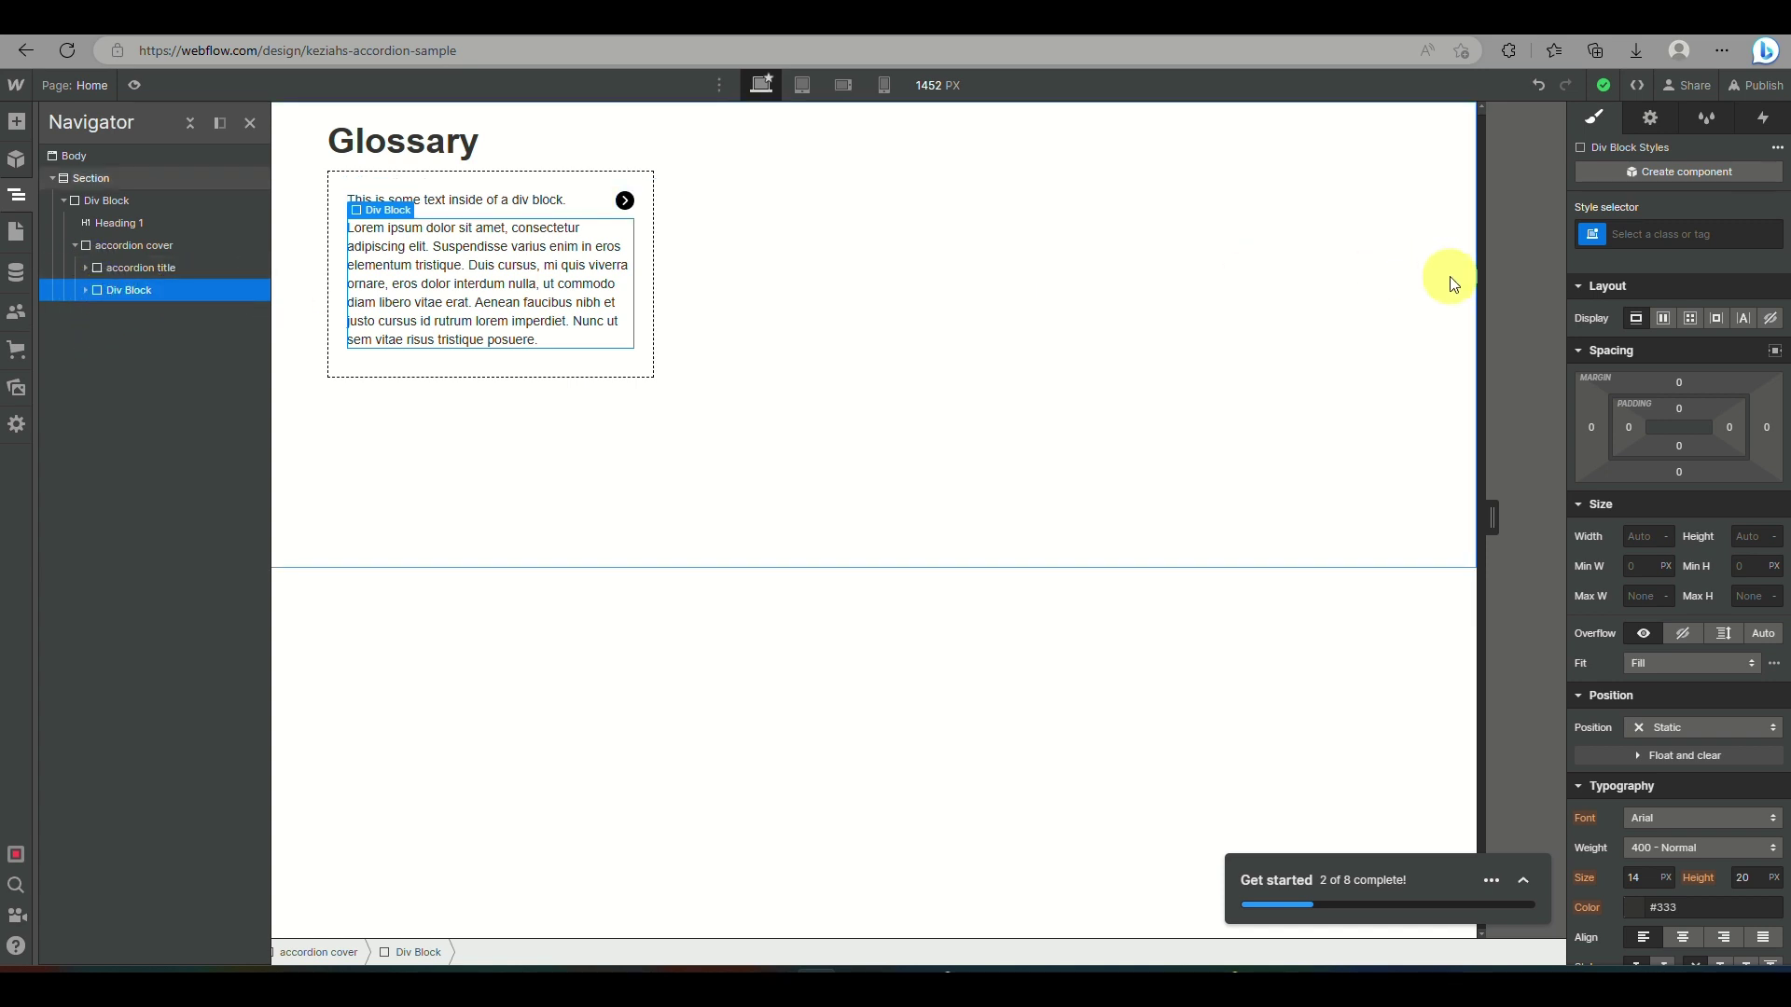
pyautogui.click(1770, 320)
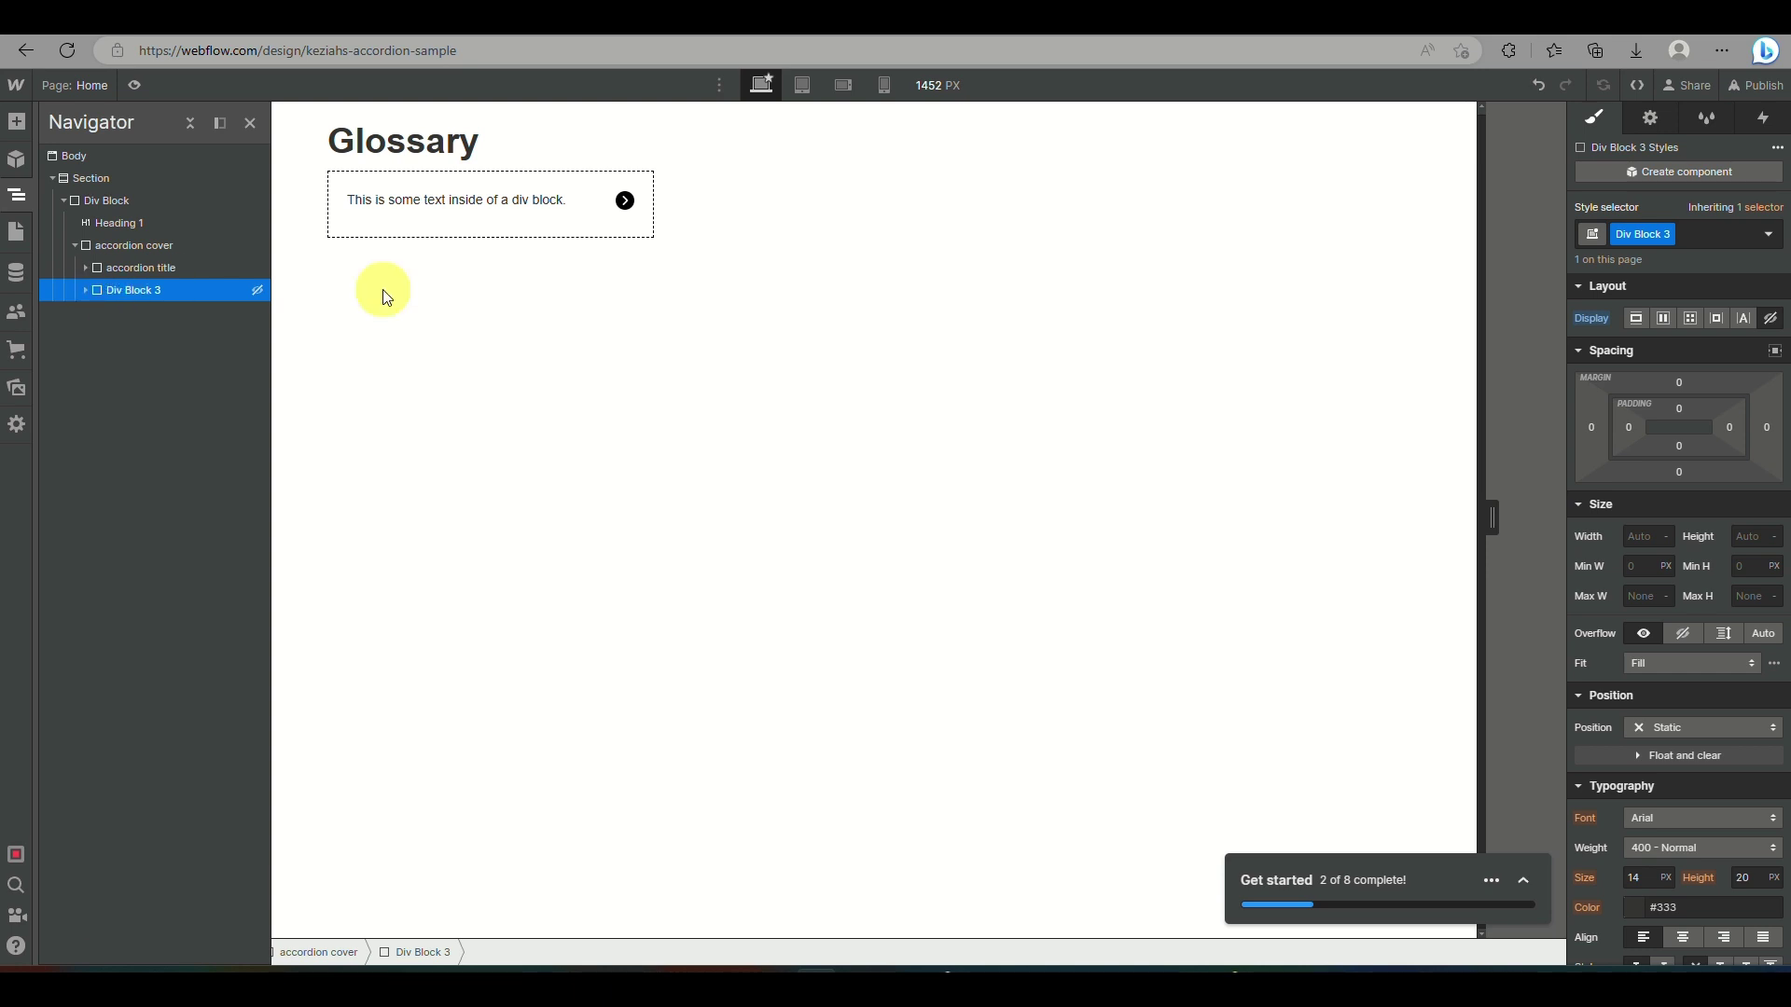
# - Add a Mouse click (tap) element trigger to accordion title
pyautogui.click(120, 267)
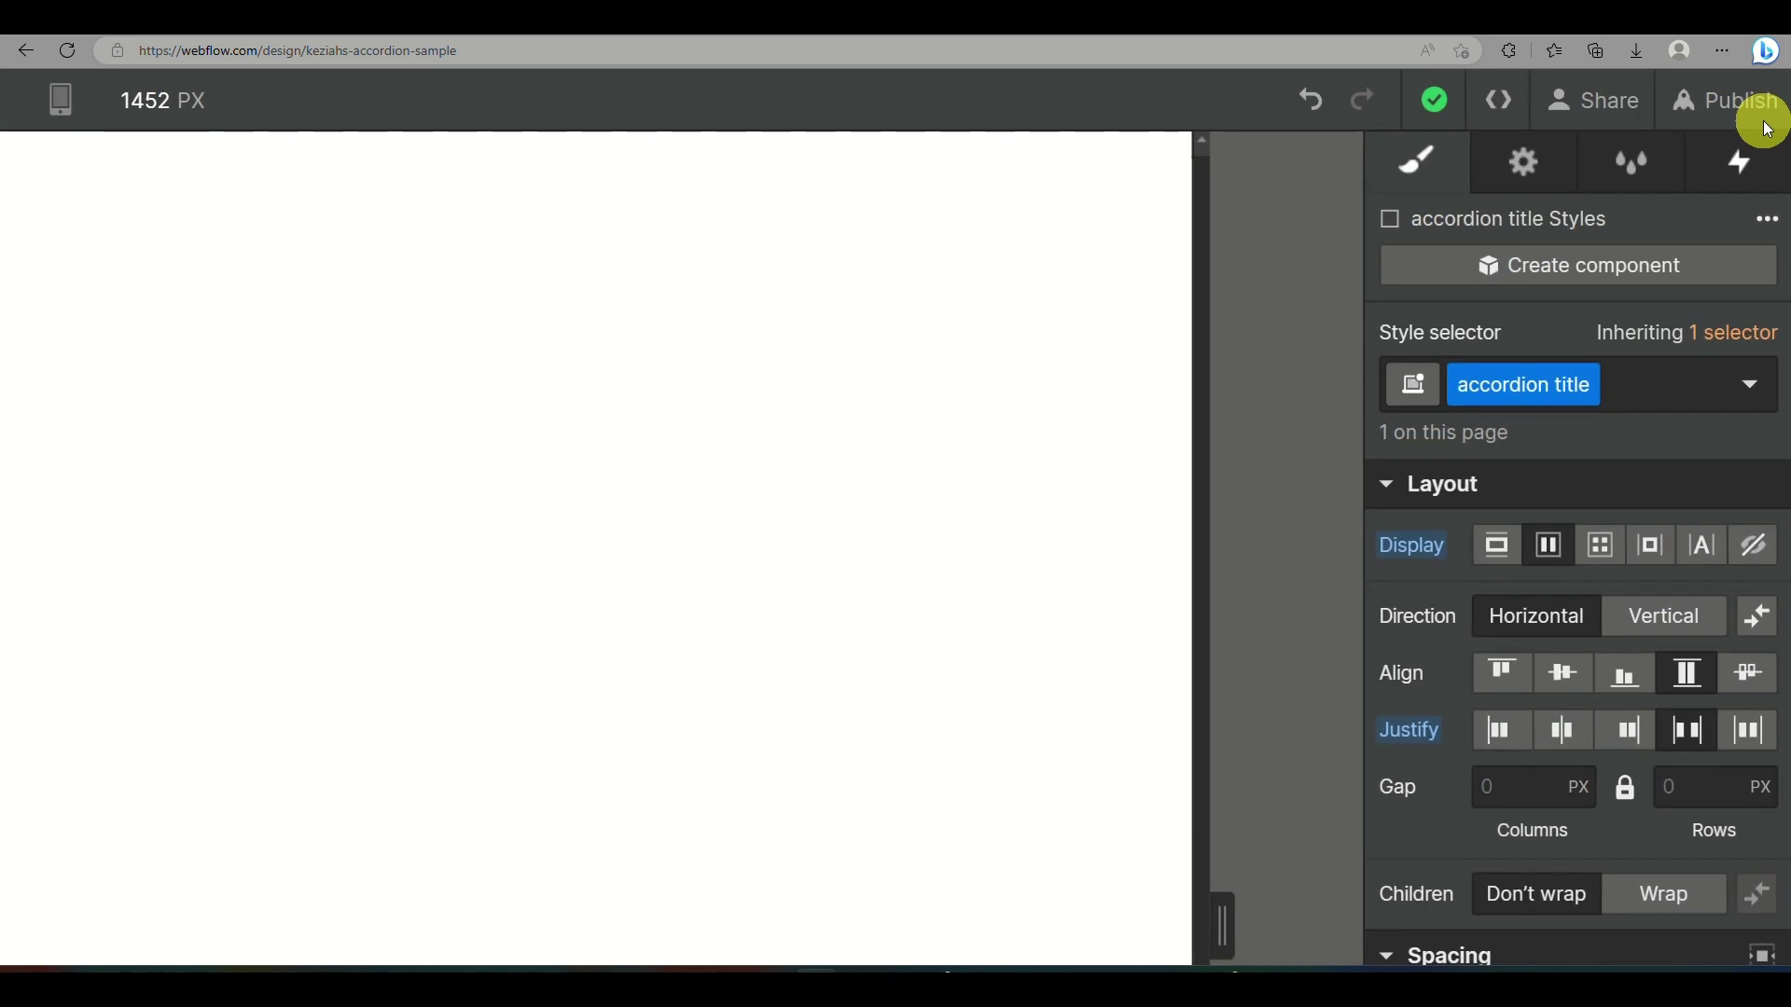
pyautogui.click(1741, 161)
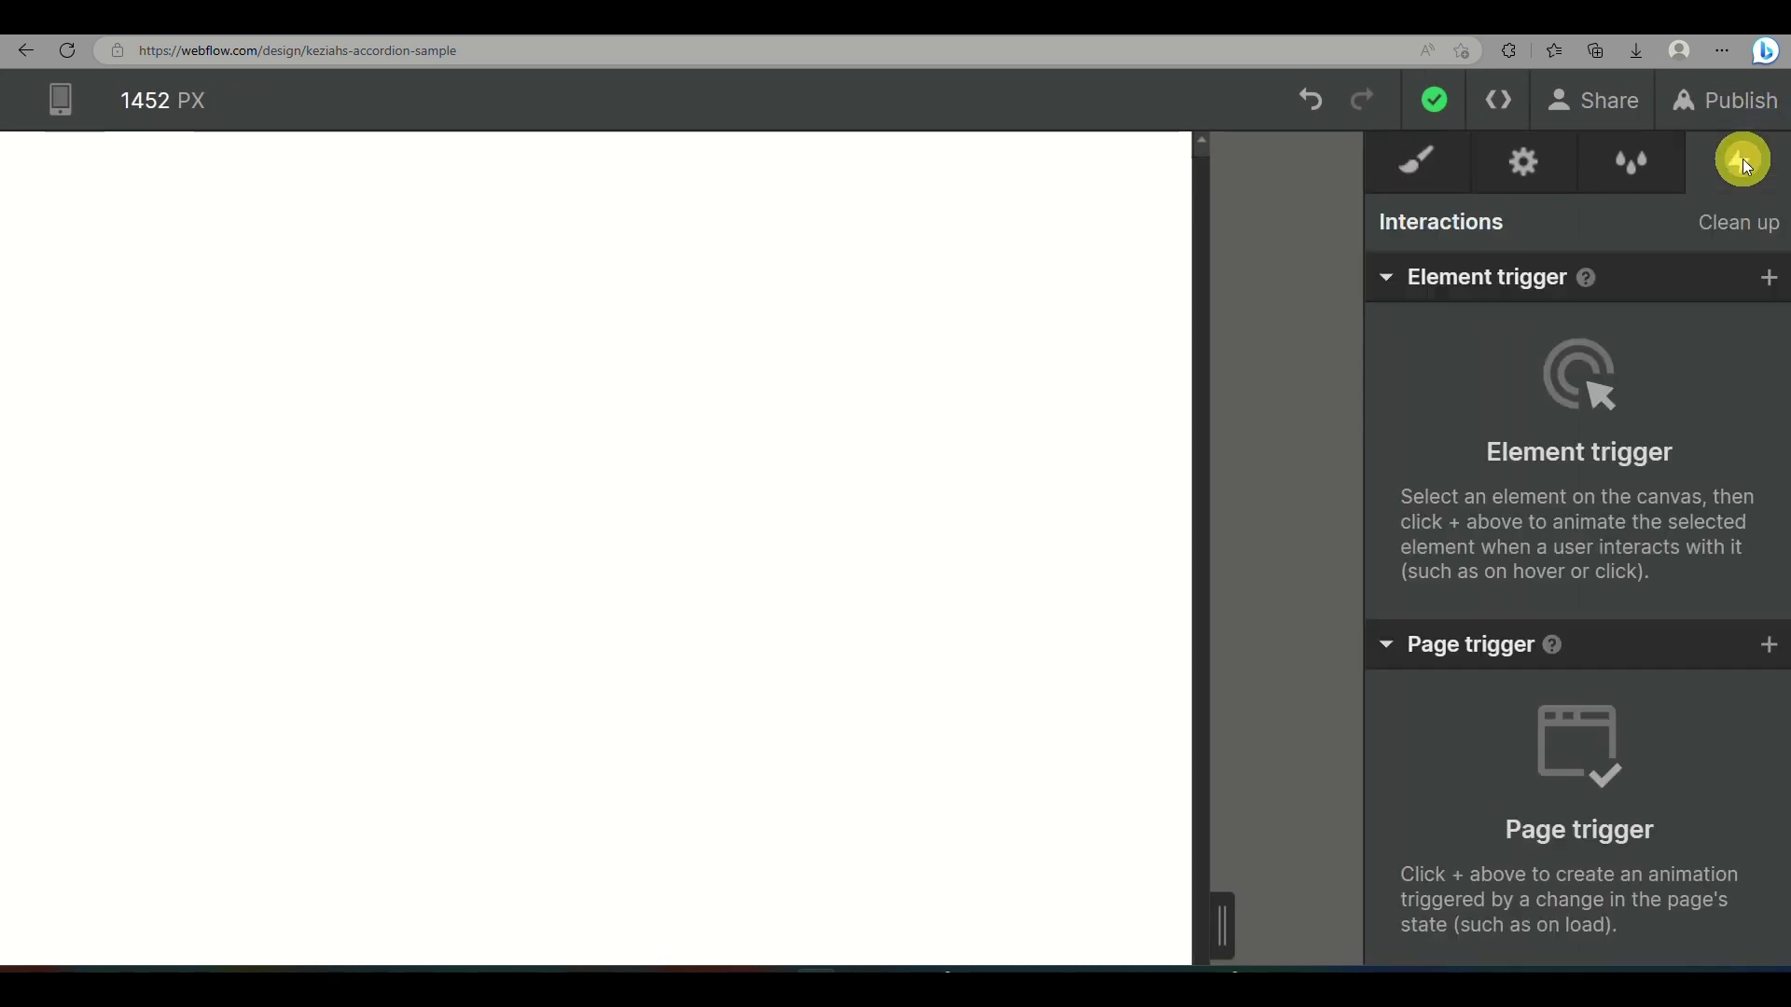
pyautogui.click(1766, 279)
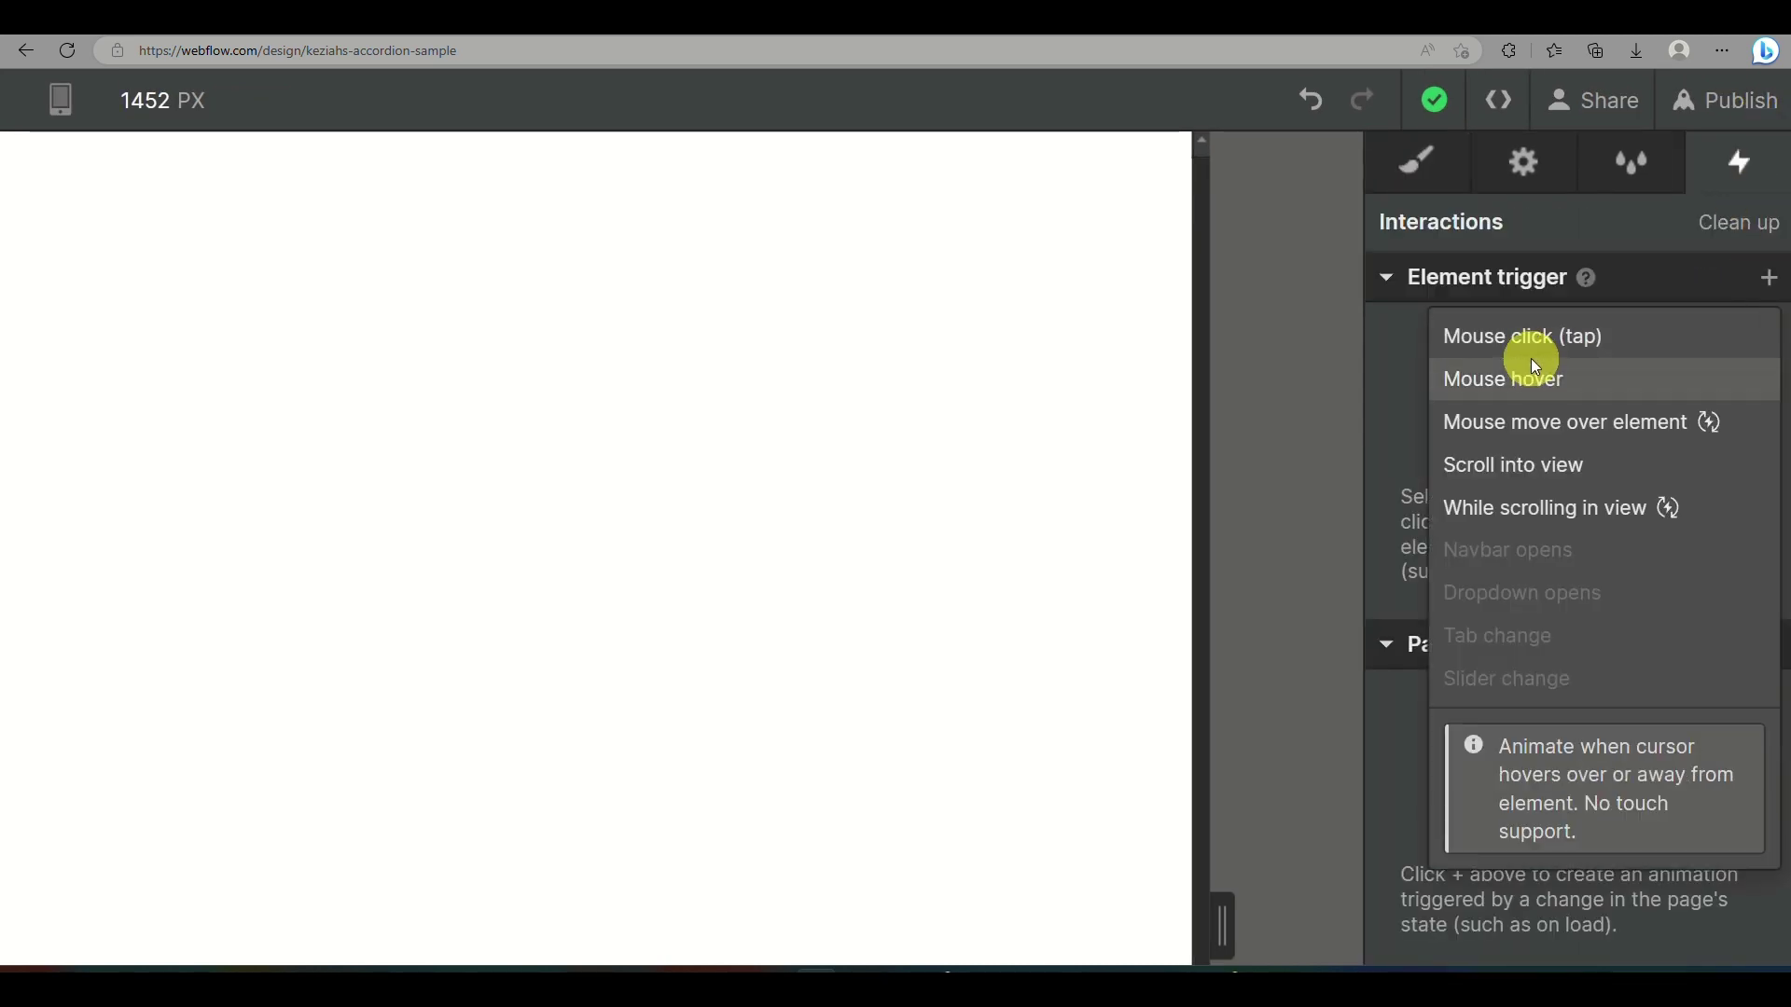
pyautogui.click(1541, 332)
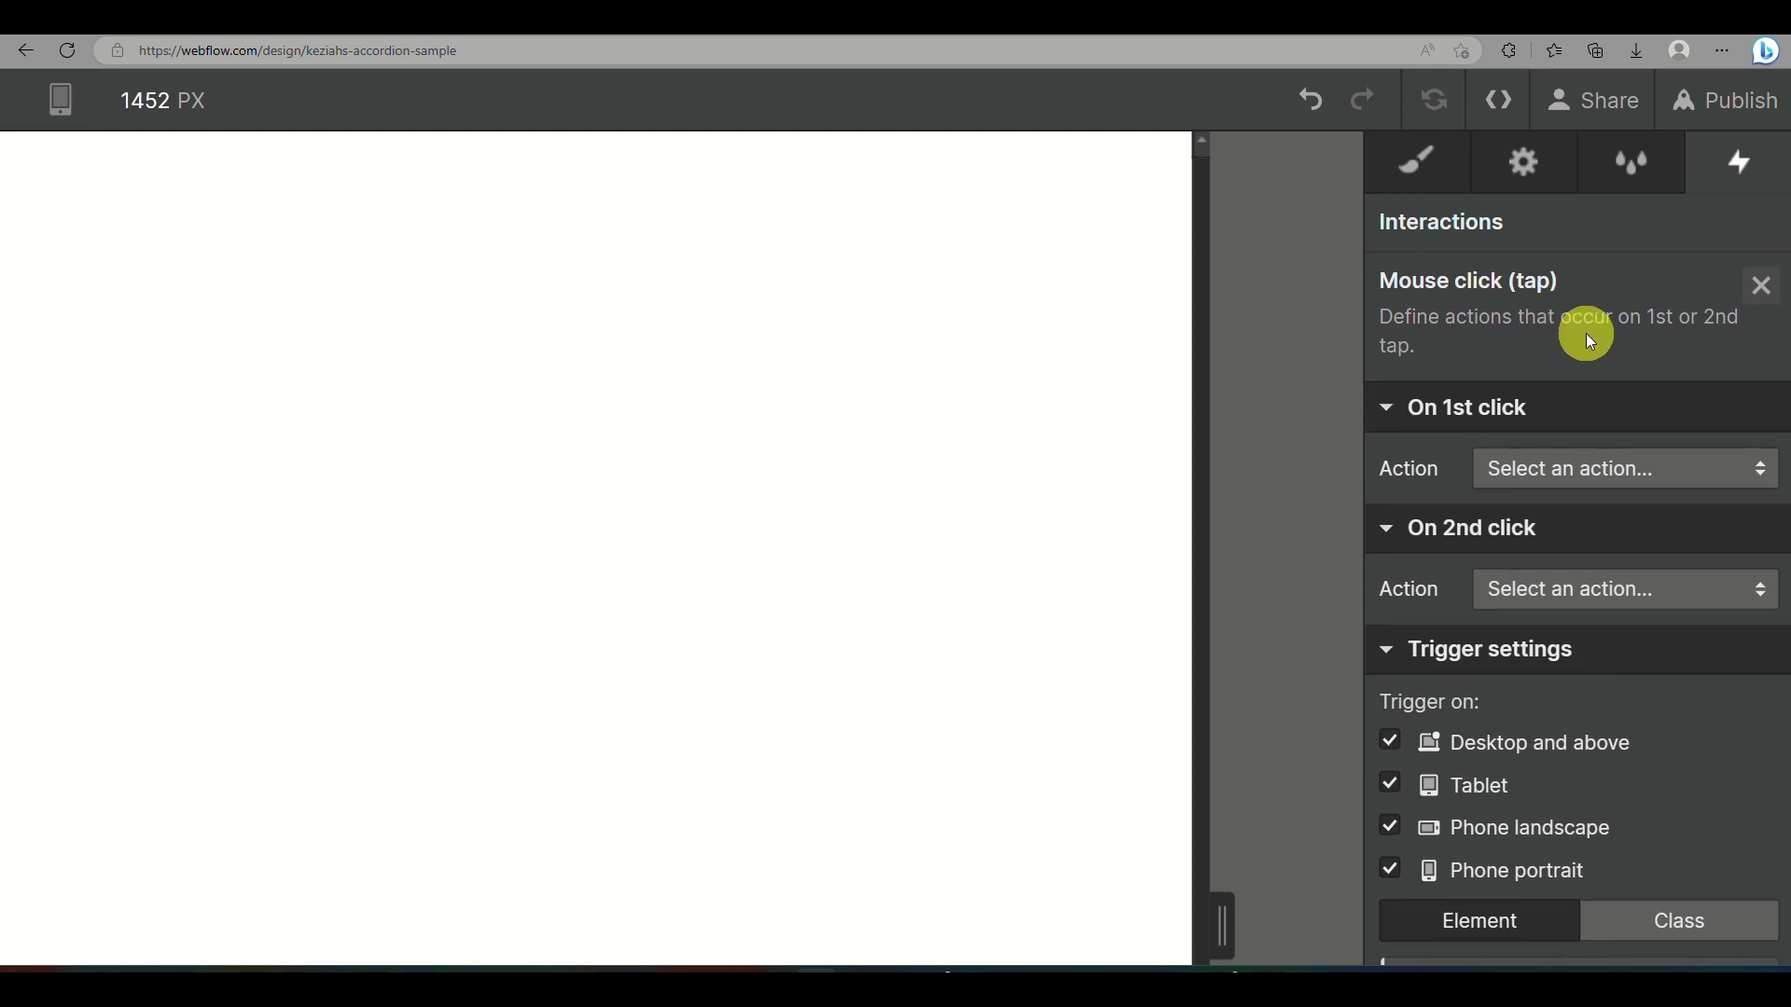
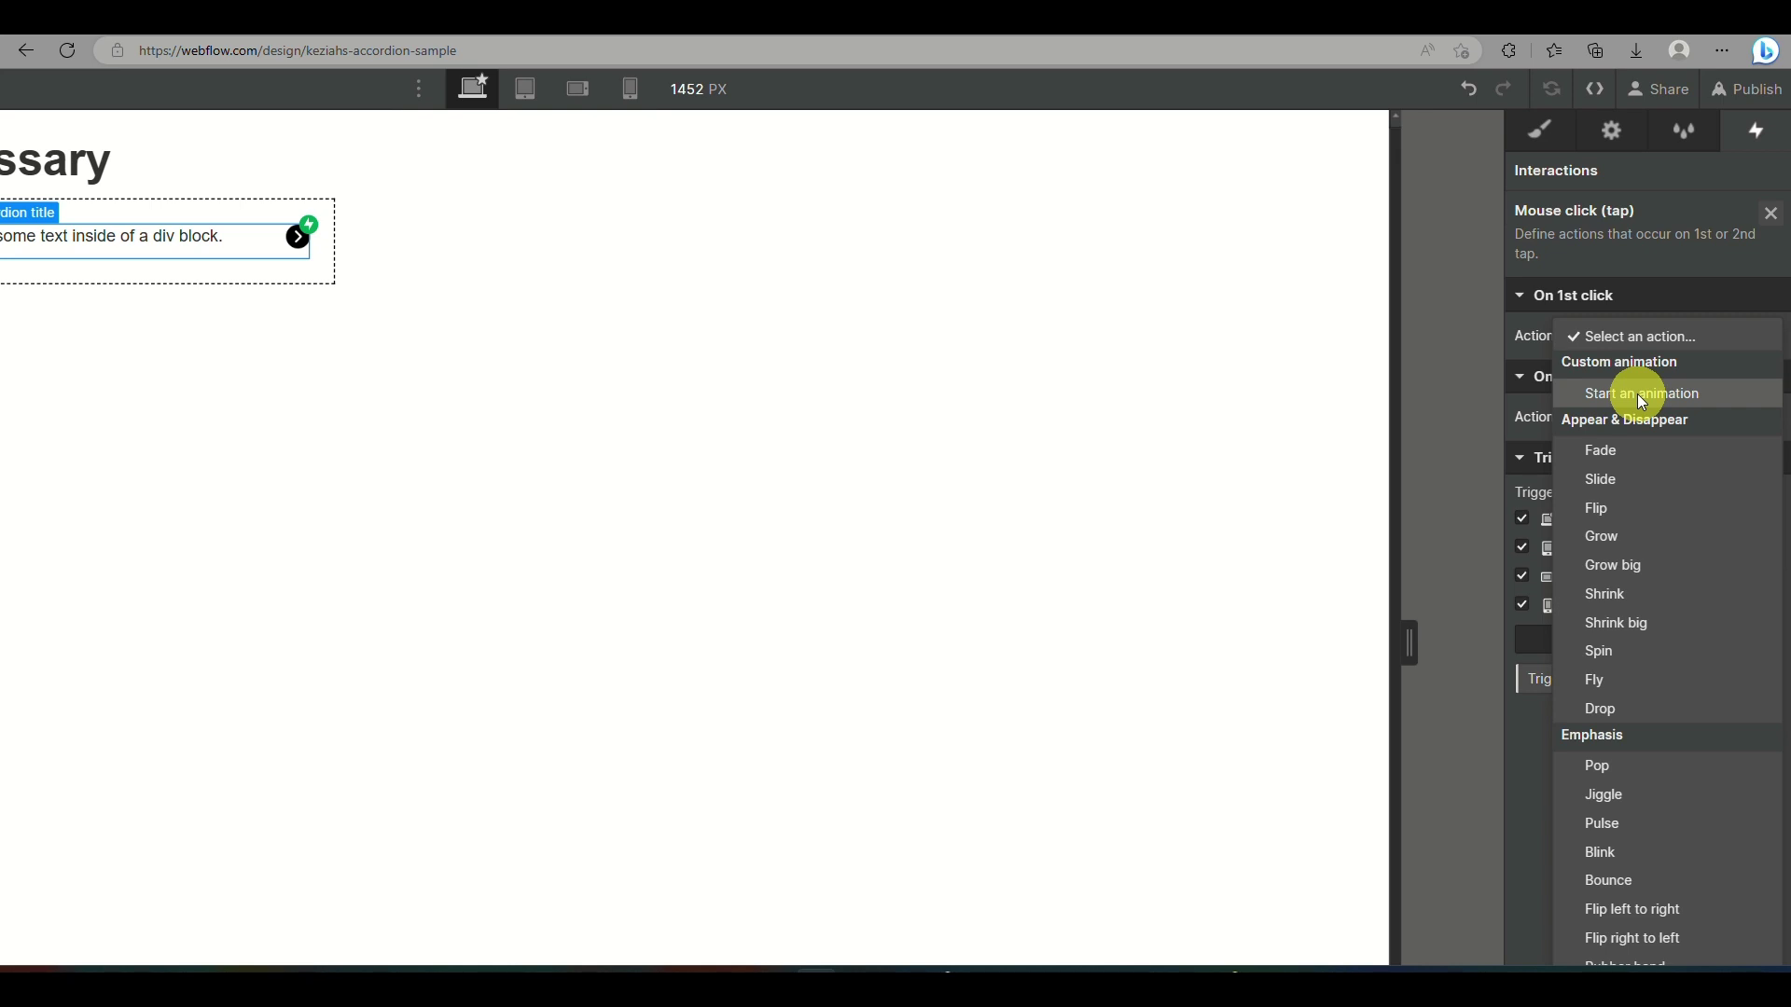
# - Set the first-click action to Start an animation and create a timed animation named open
pyautogui.click(1643, 402)
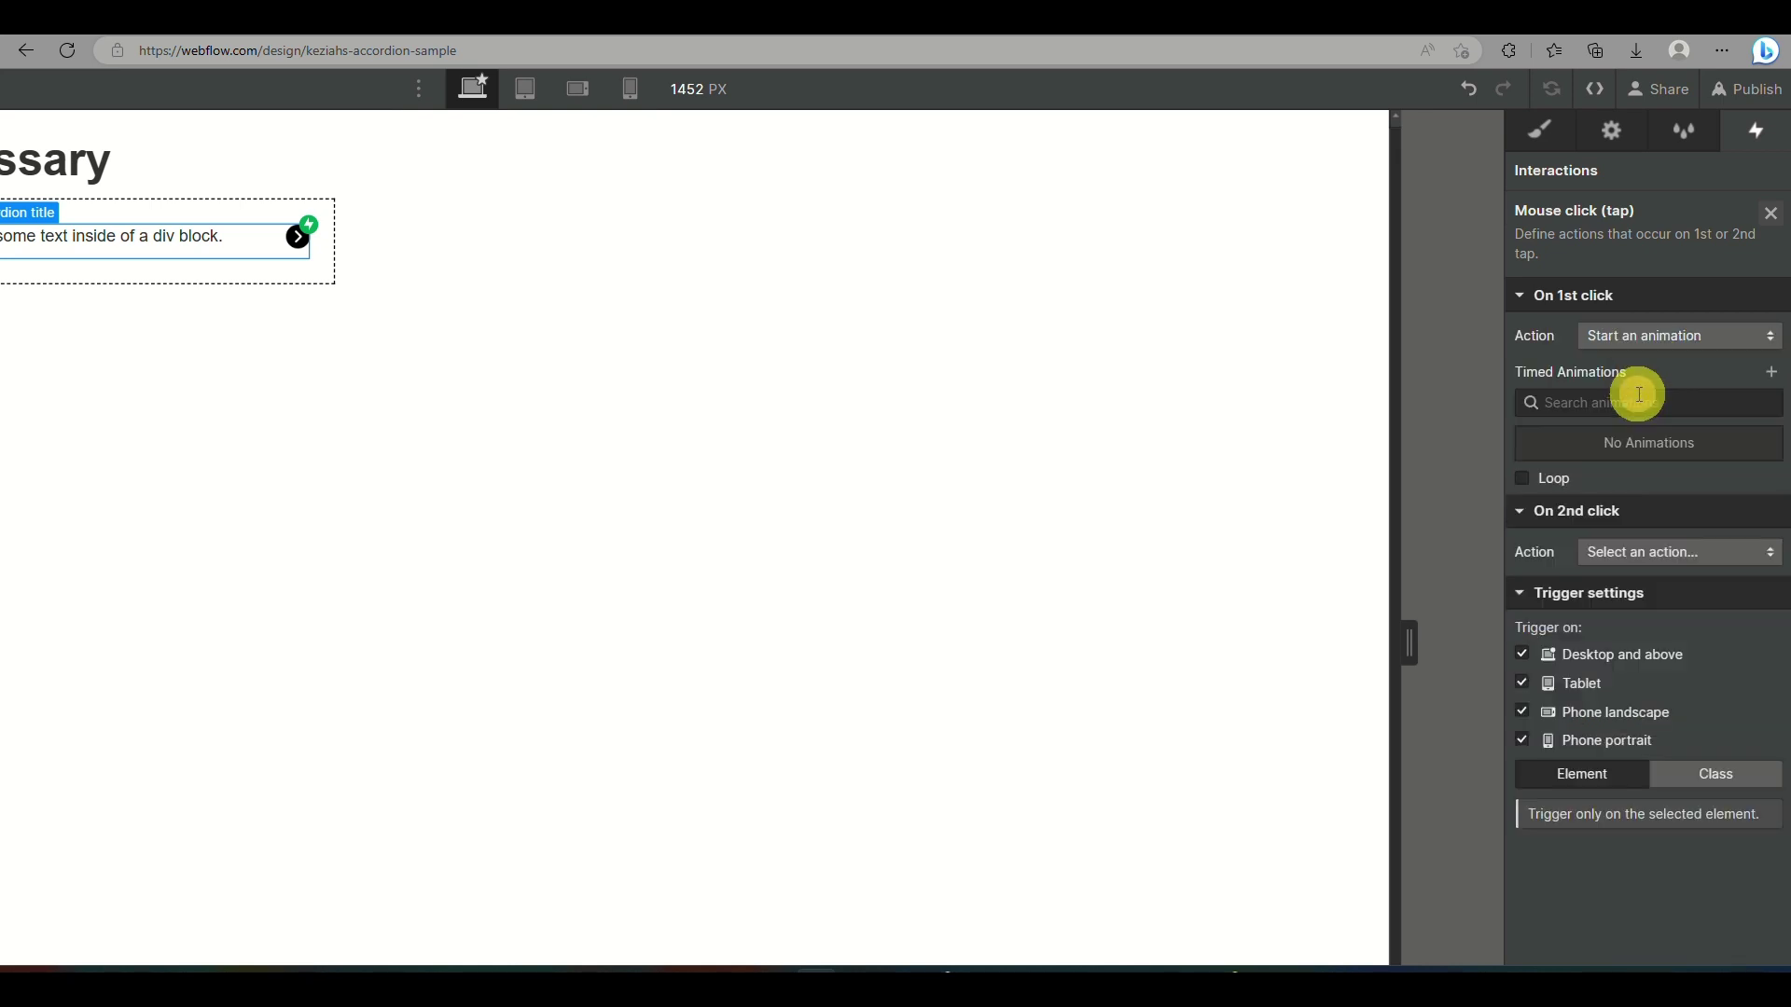
pyautogui.click(1772, 374)
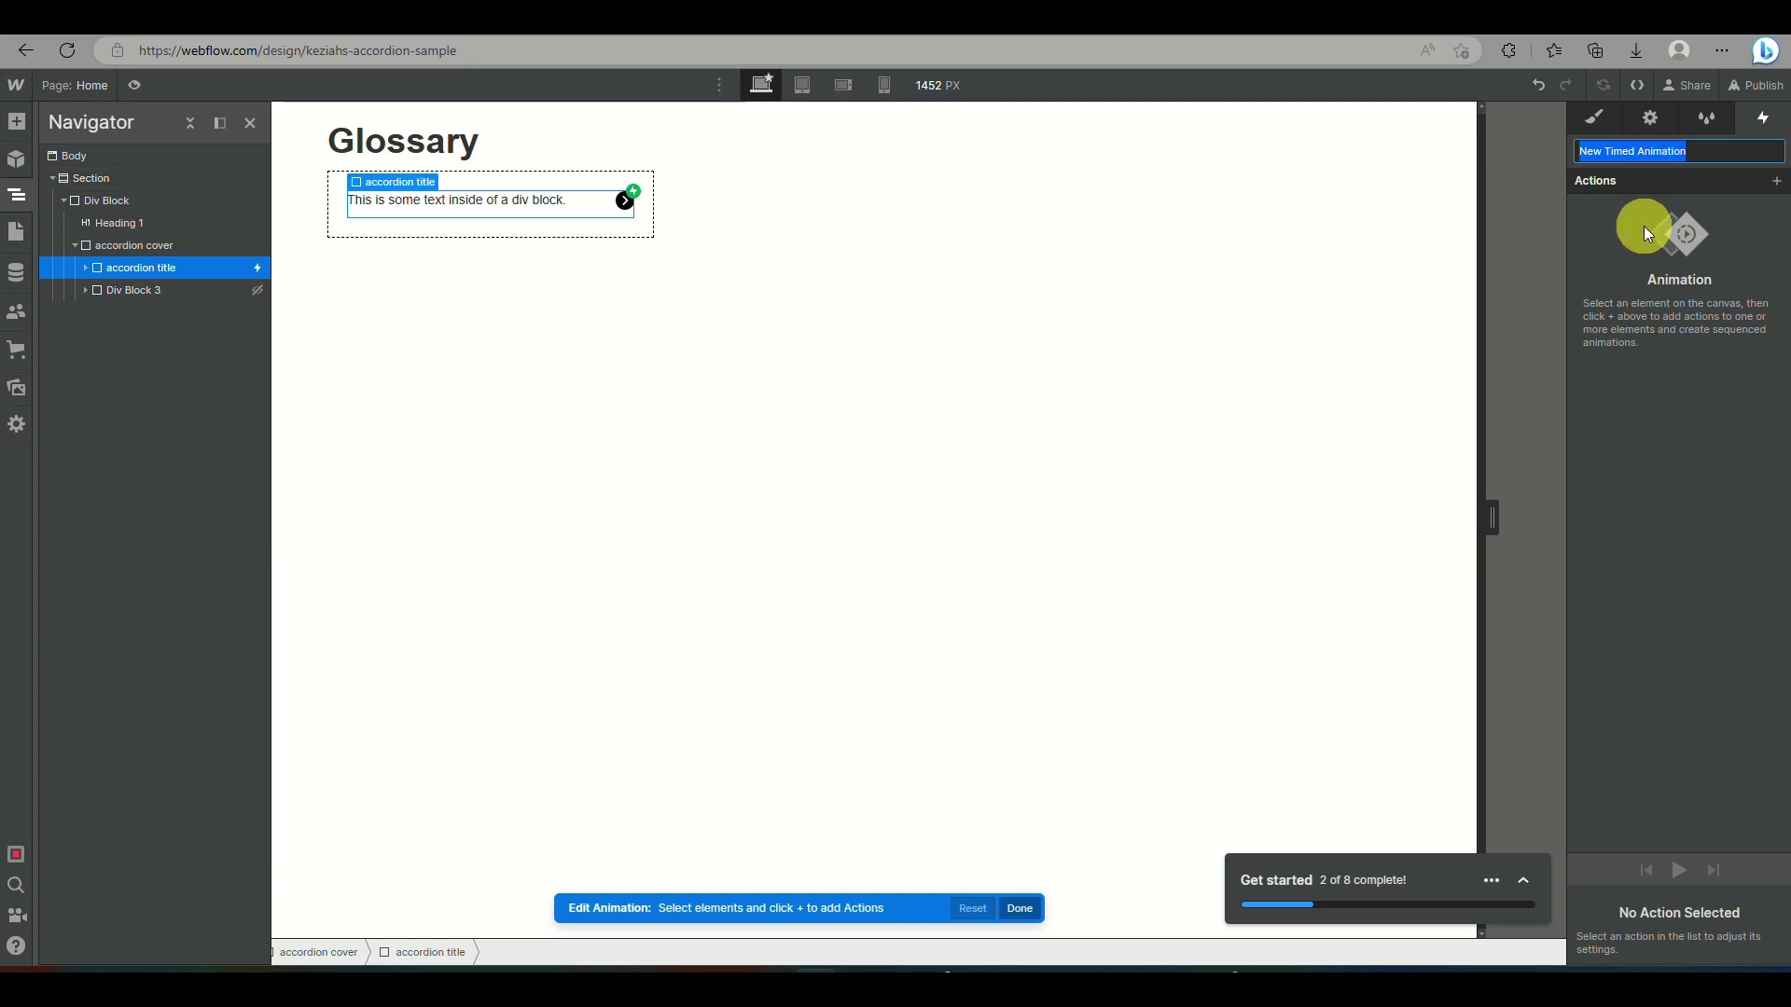
pyautogui.moveTo(1673, 150); pyautogui.dragTo(1724, 150)
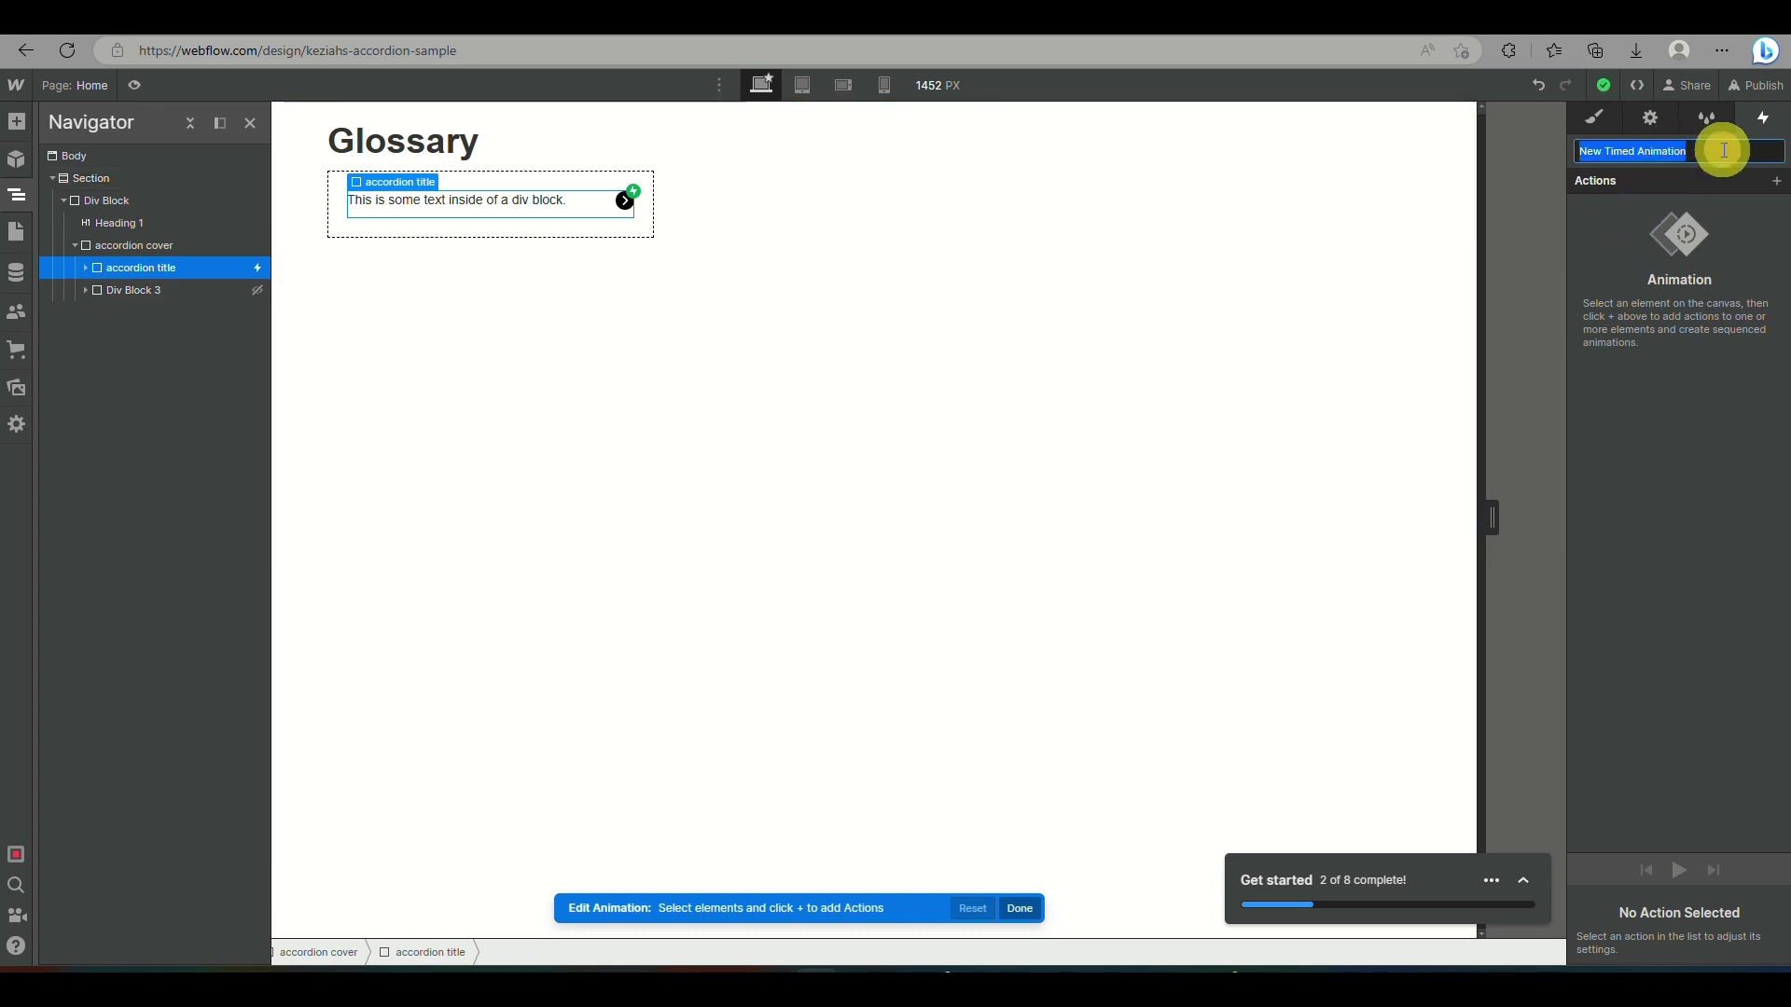
pyautogui.write('open')
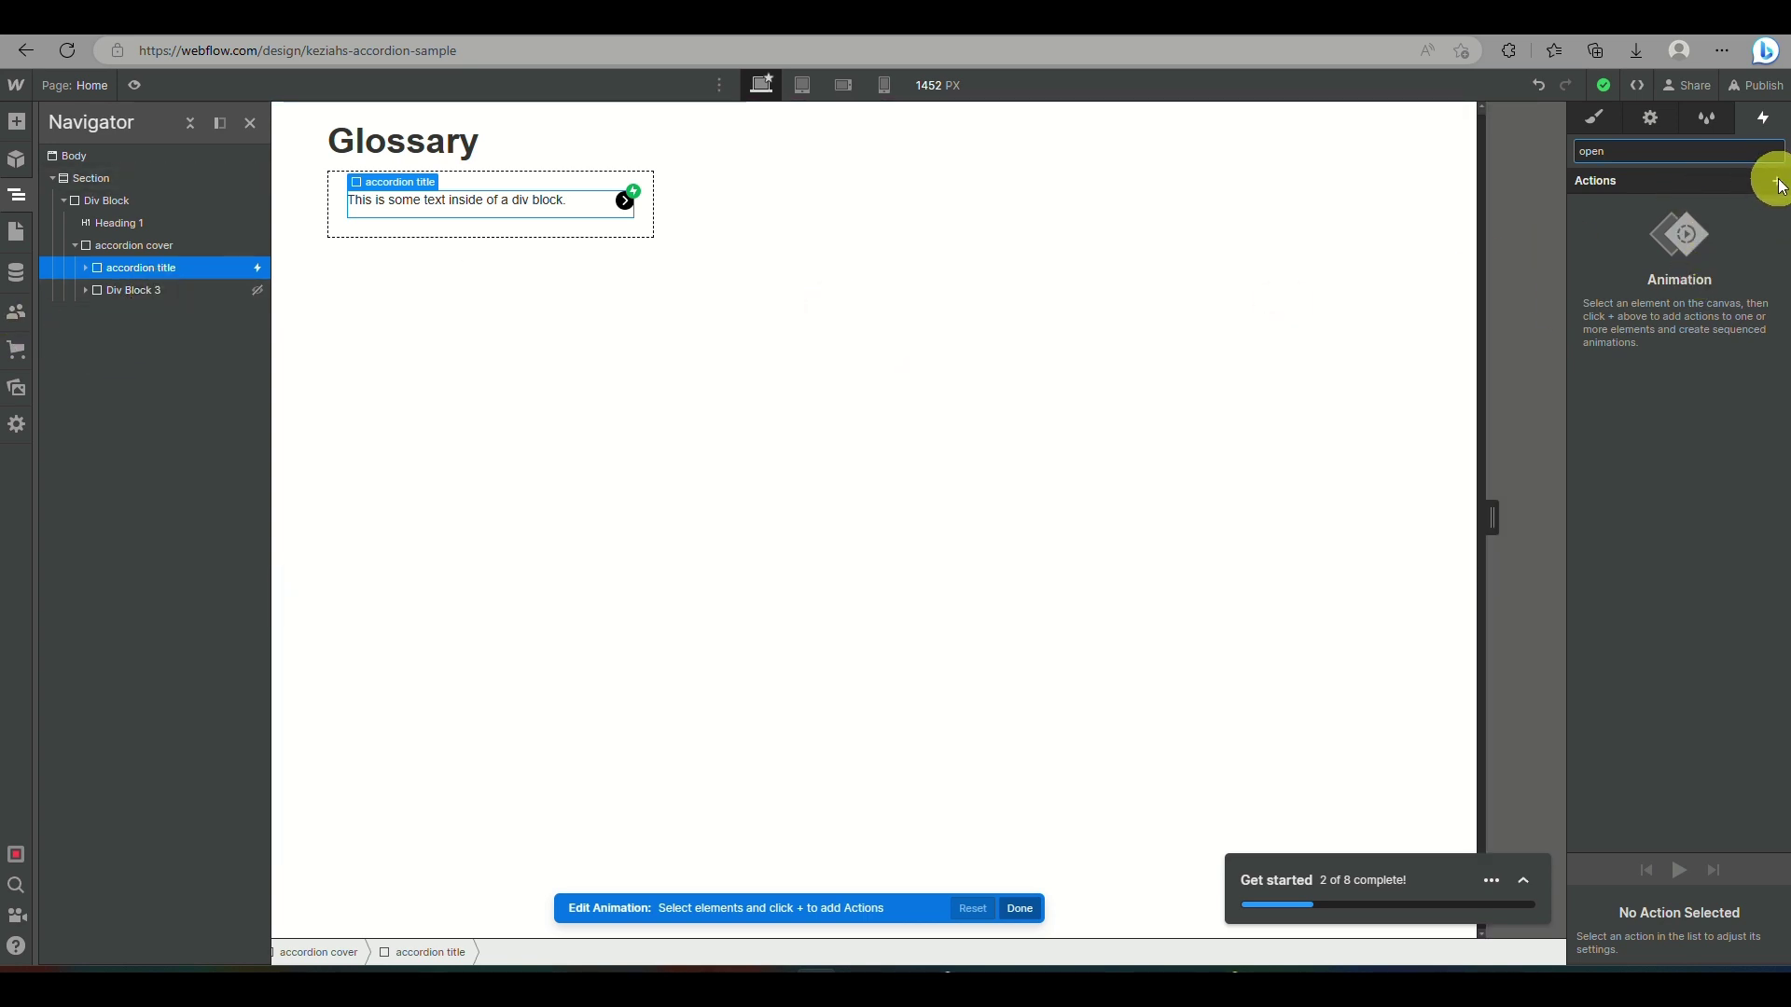
# - Add a Hide/Show action for the hidden paragraph div block to the open animation, with display set to block
pyautogui.click(132, 289)
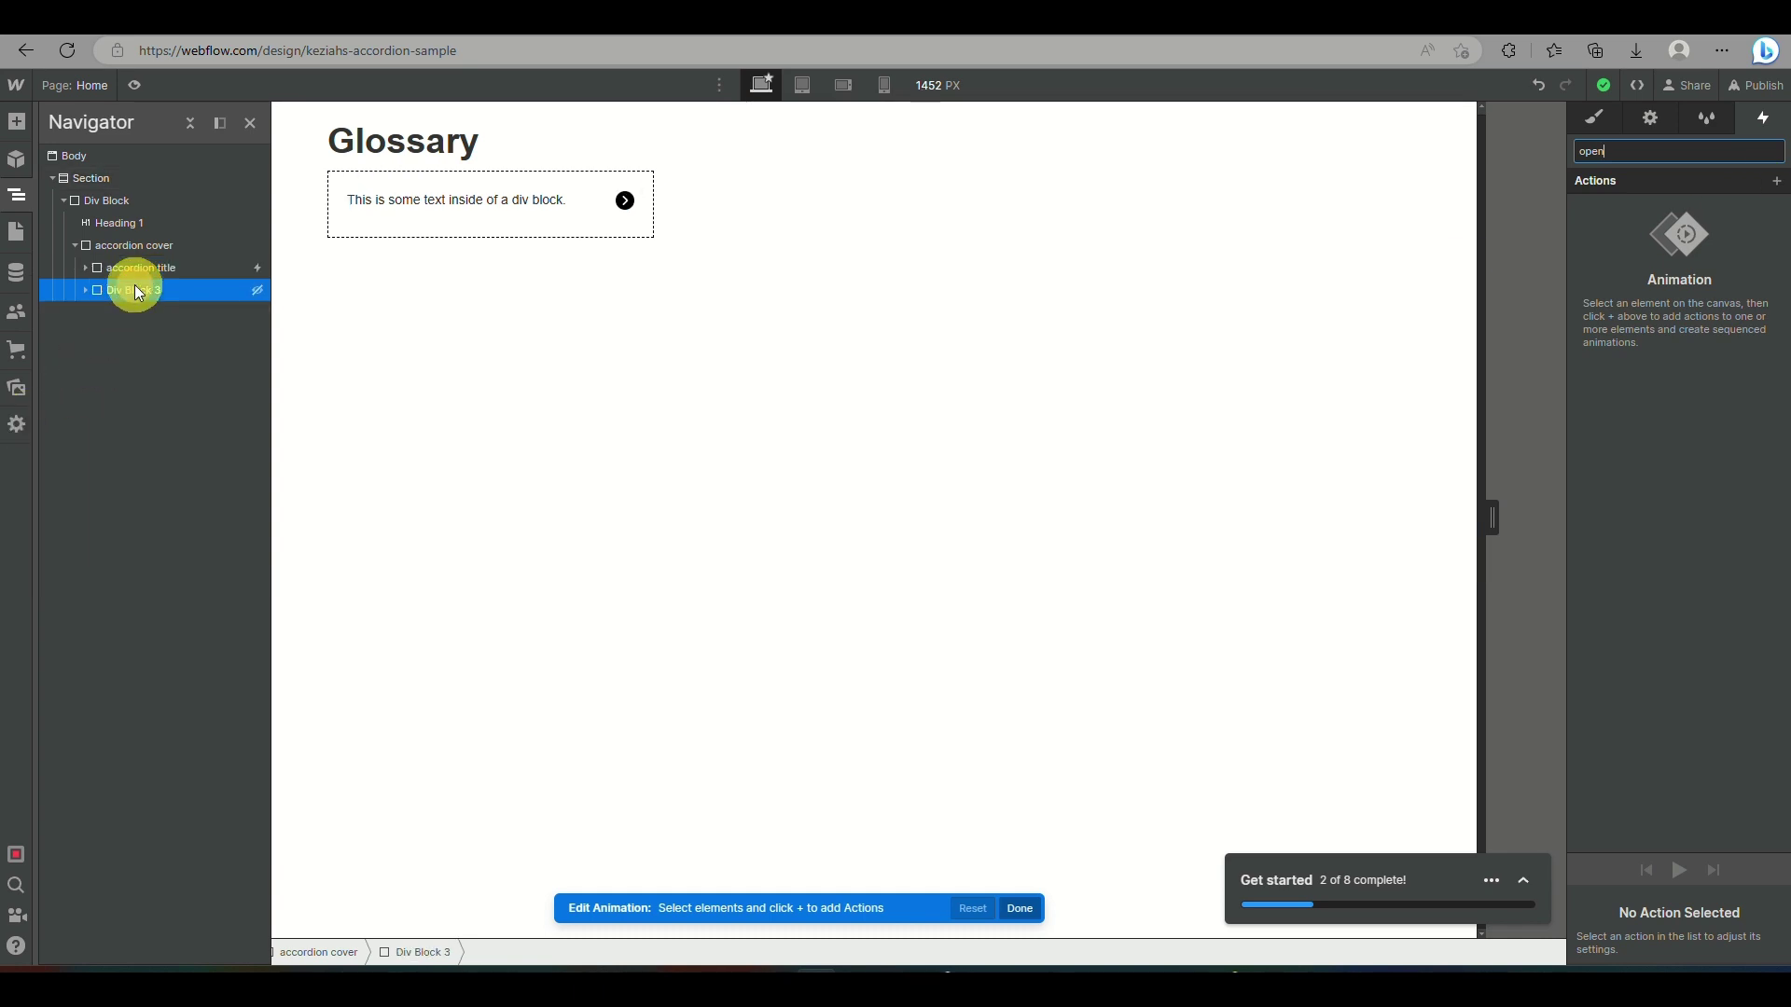
pyautogui.click(1774, 183)
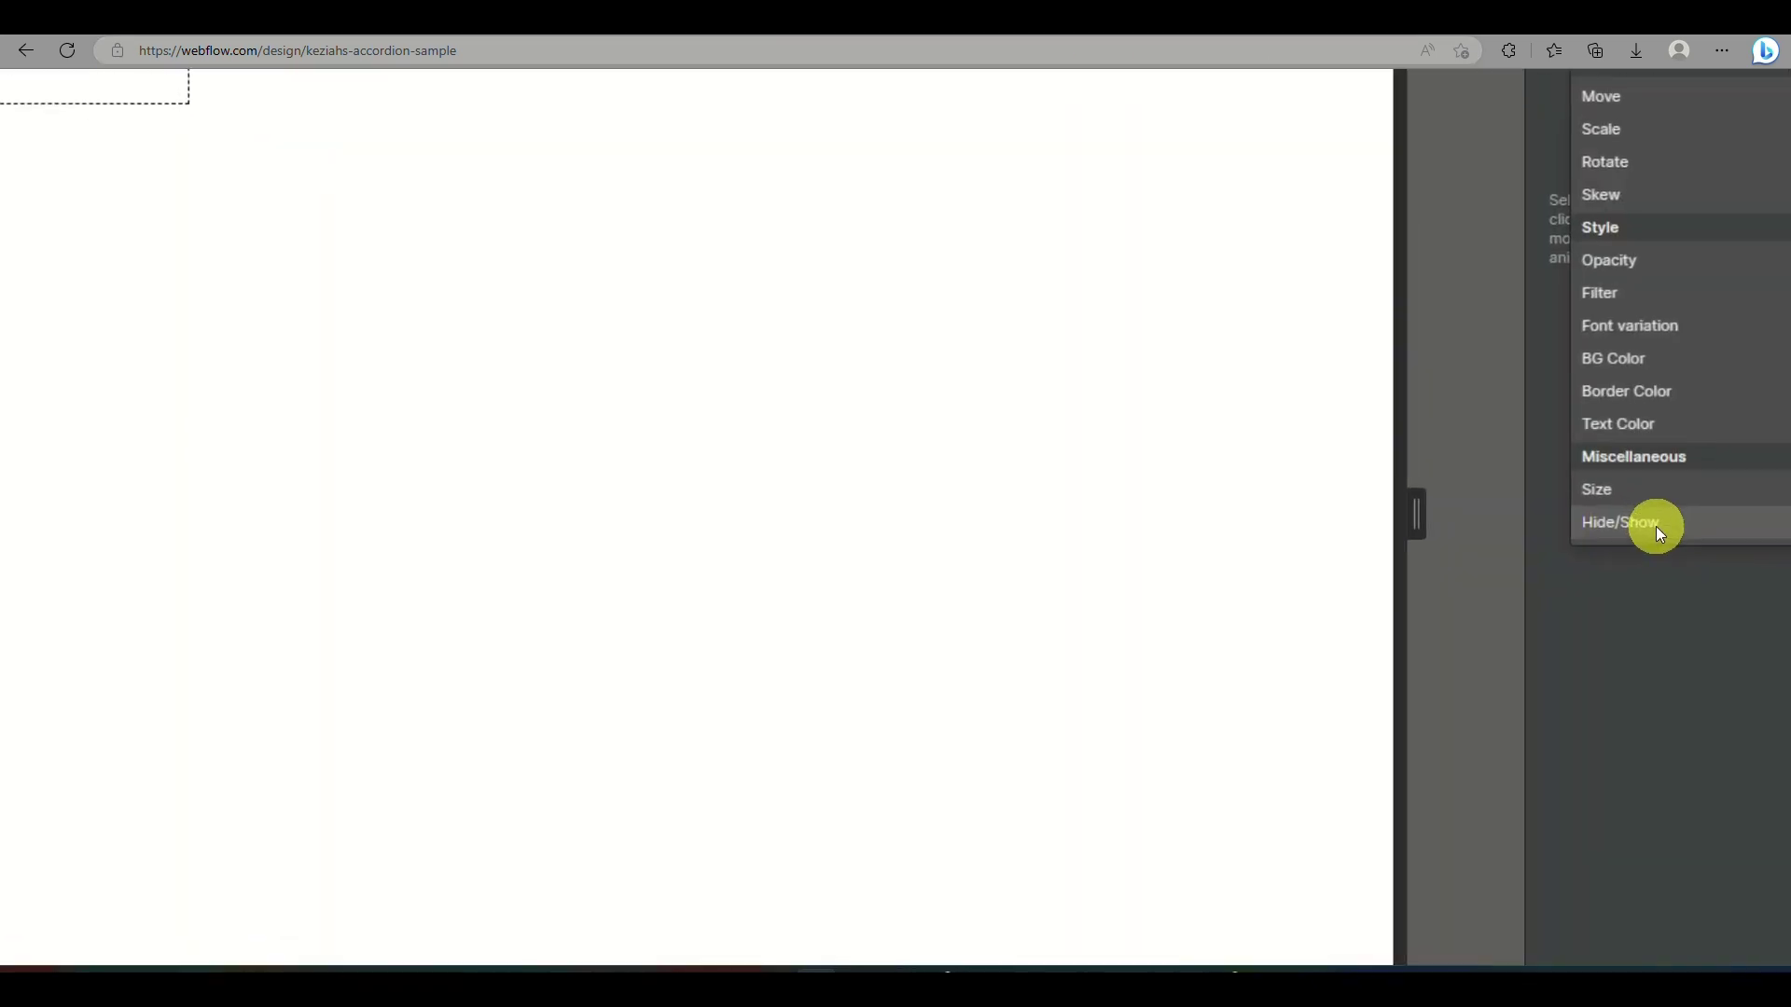
pyautogui.click(1657, 528)
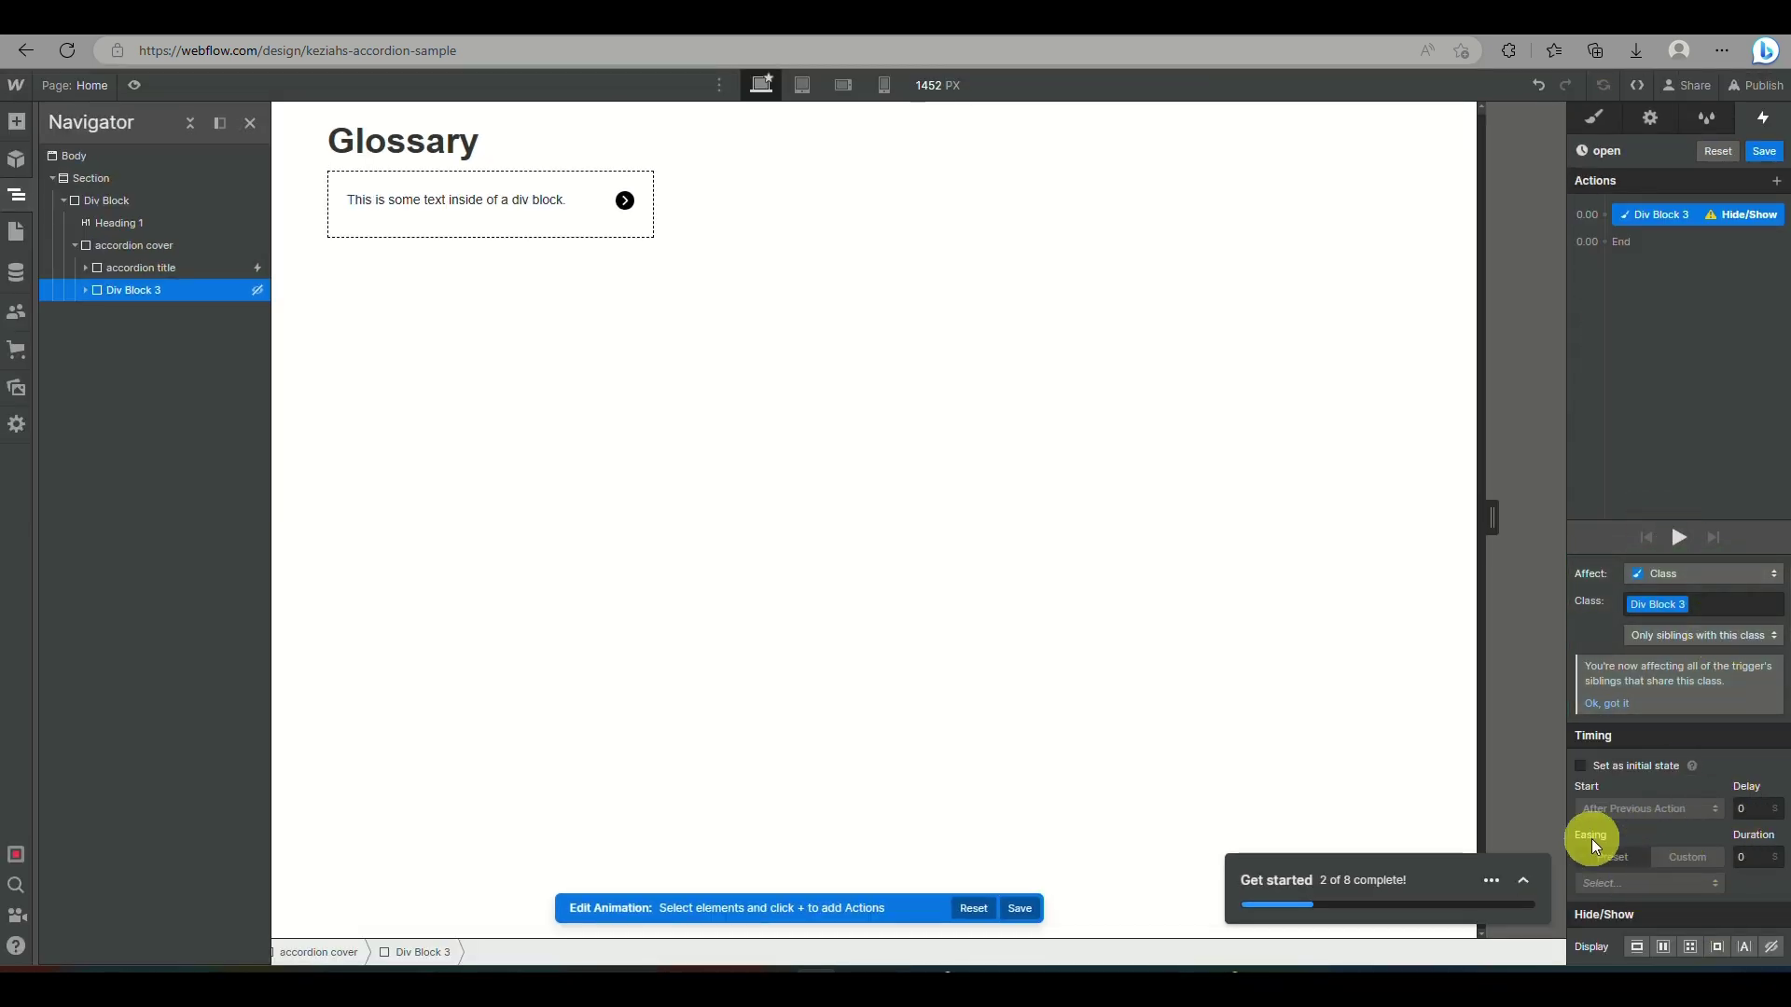
pyautogui.click(1636, 947)
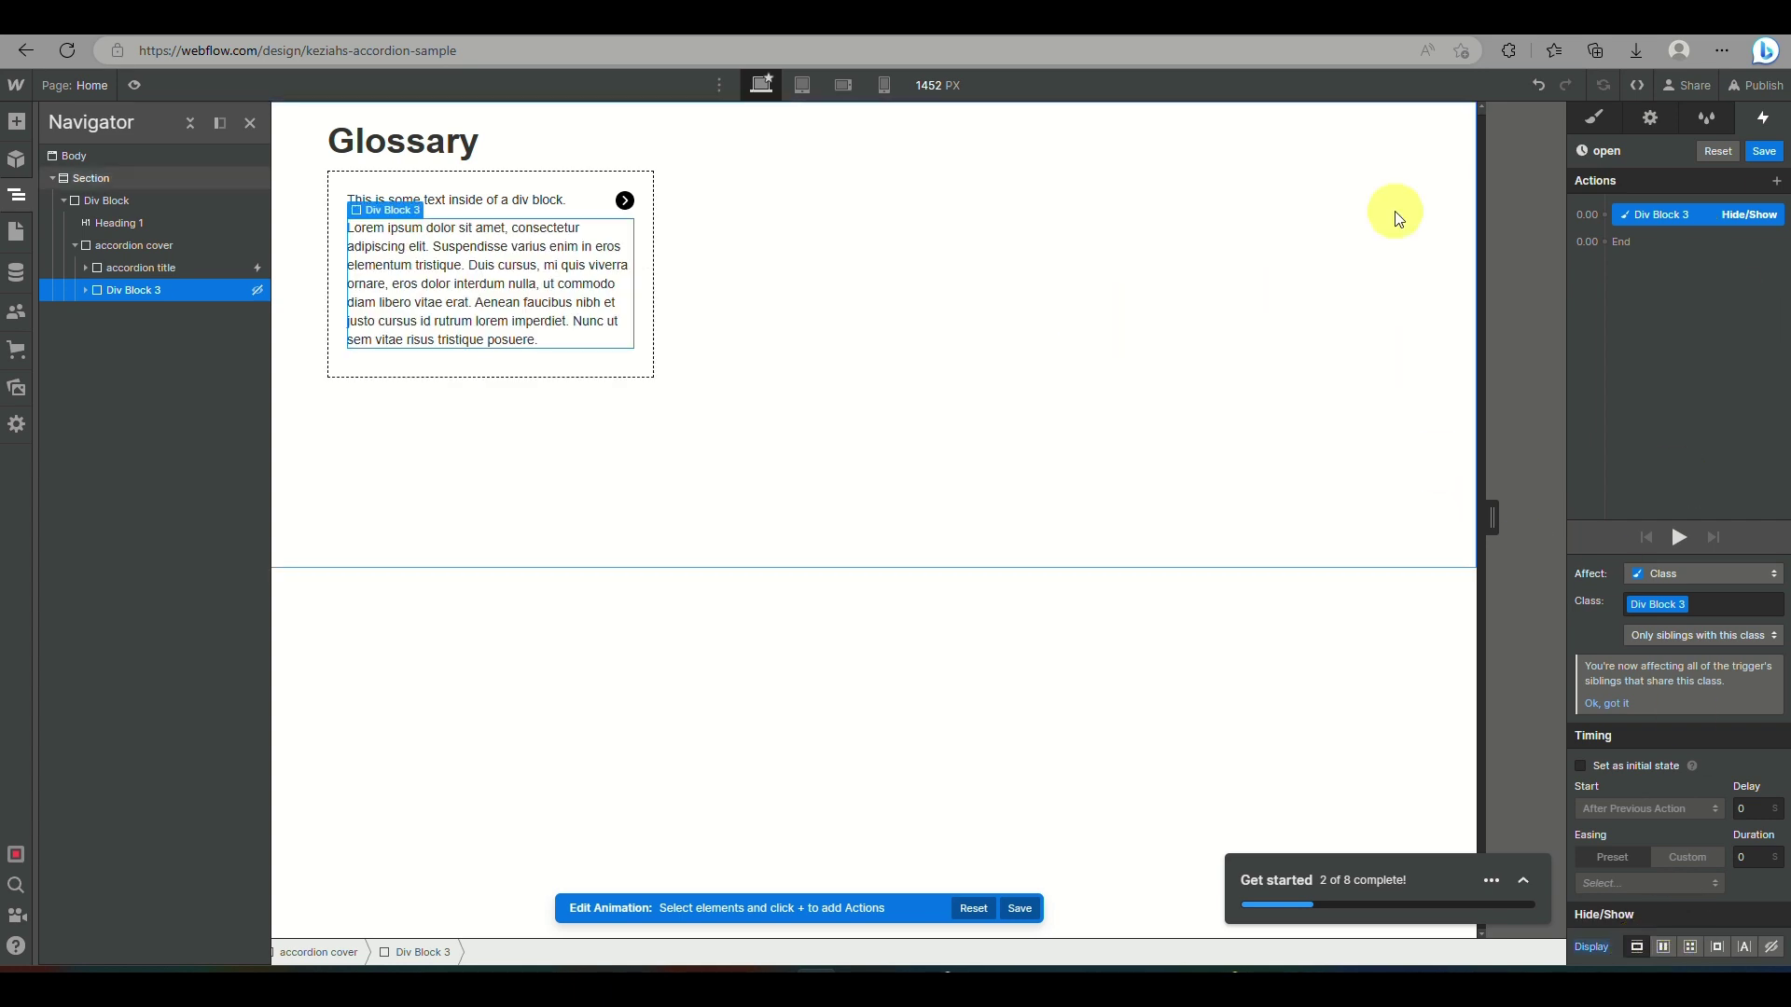
# - Save the open animation and set the trigger's second-click action to Start an animation
pyautogui.click(1765, 153)
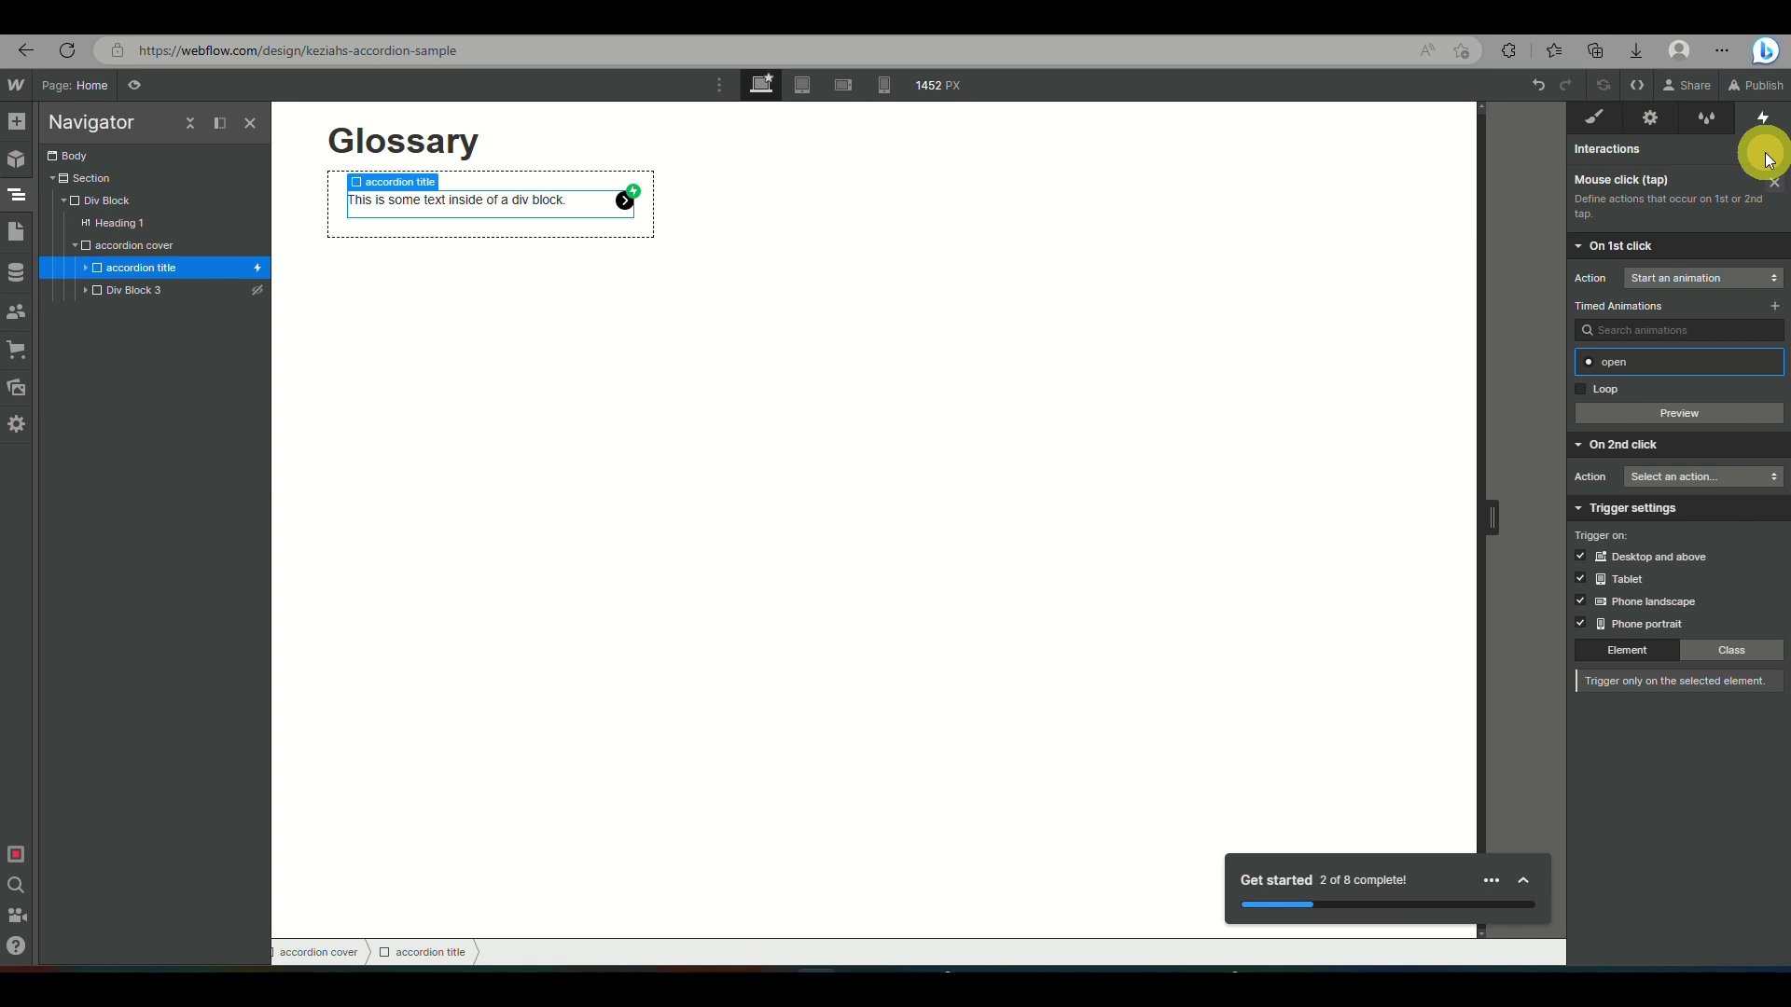
pyautogui.click(1704, 479)
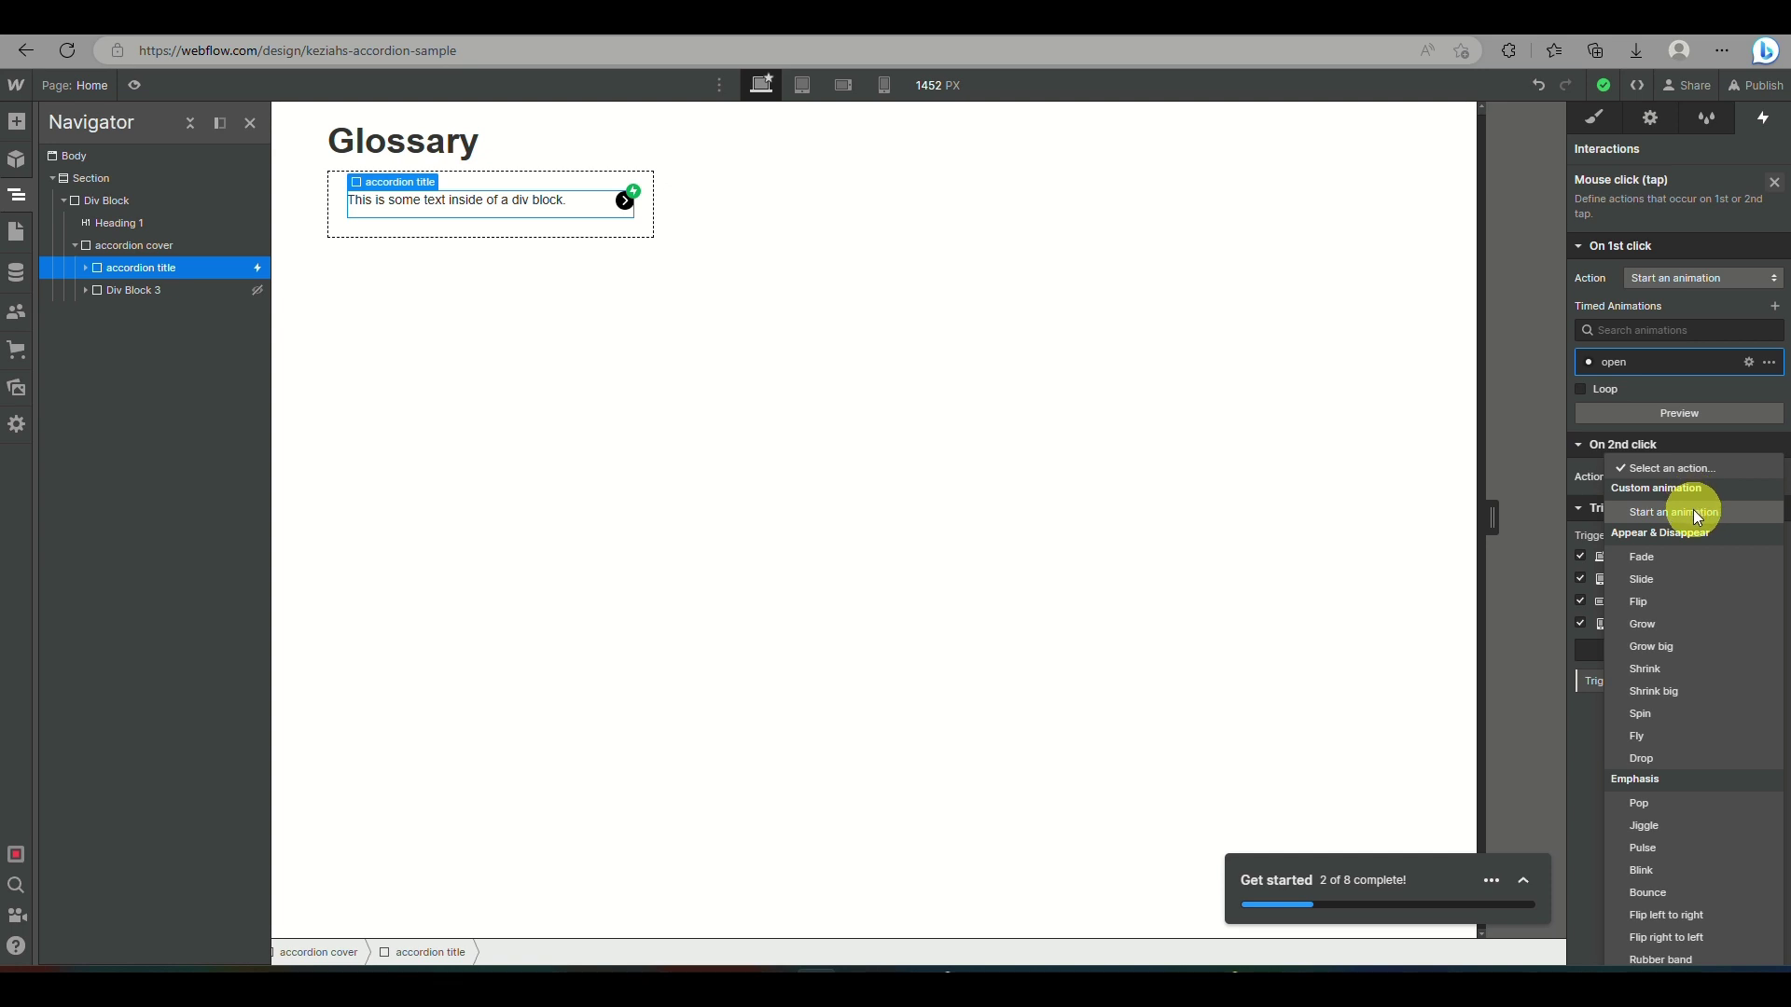
pyautogui.click(1693, 513)
pyautogui.moveTo(1623, 563)
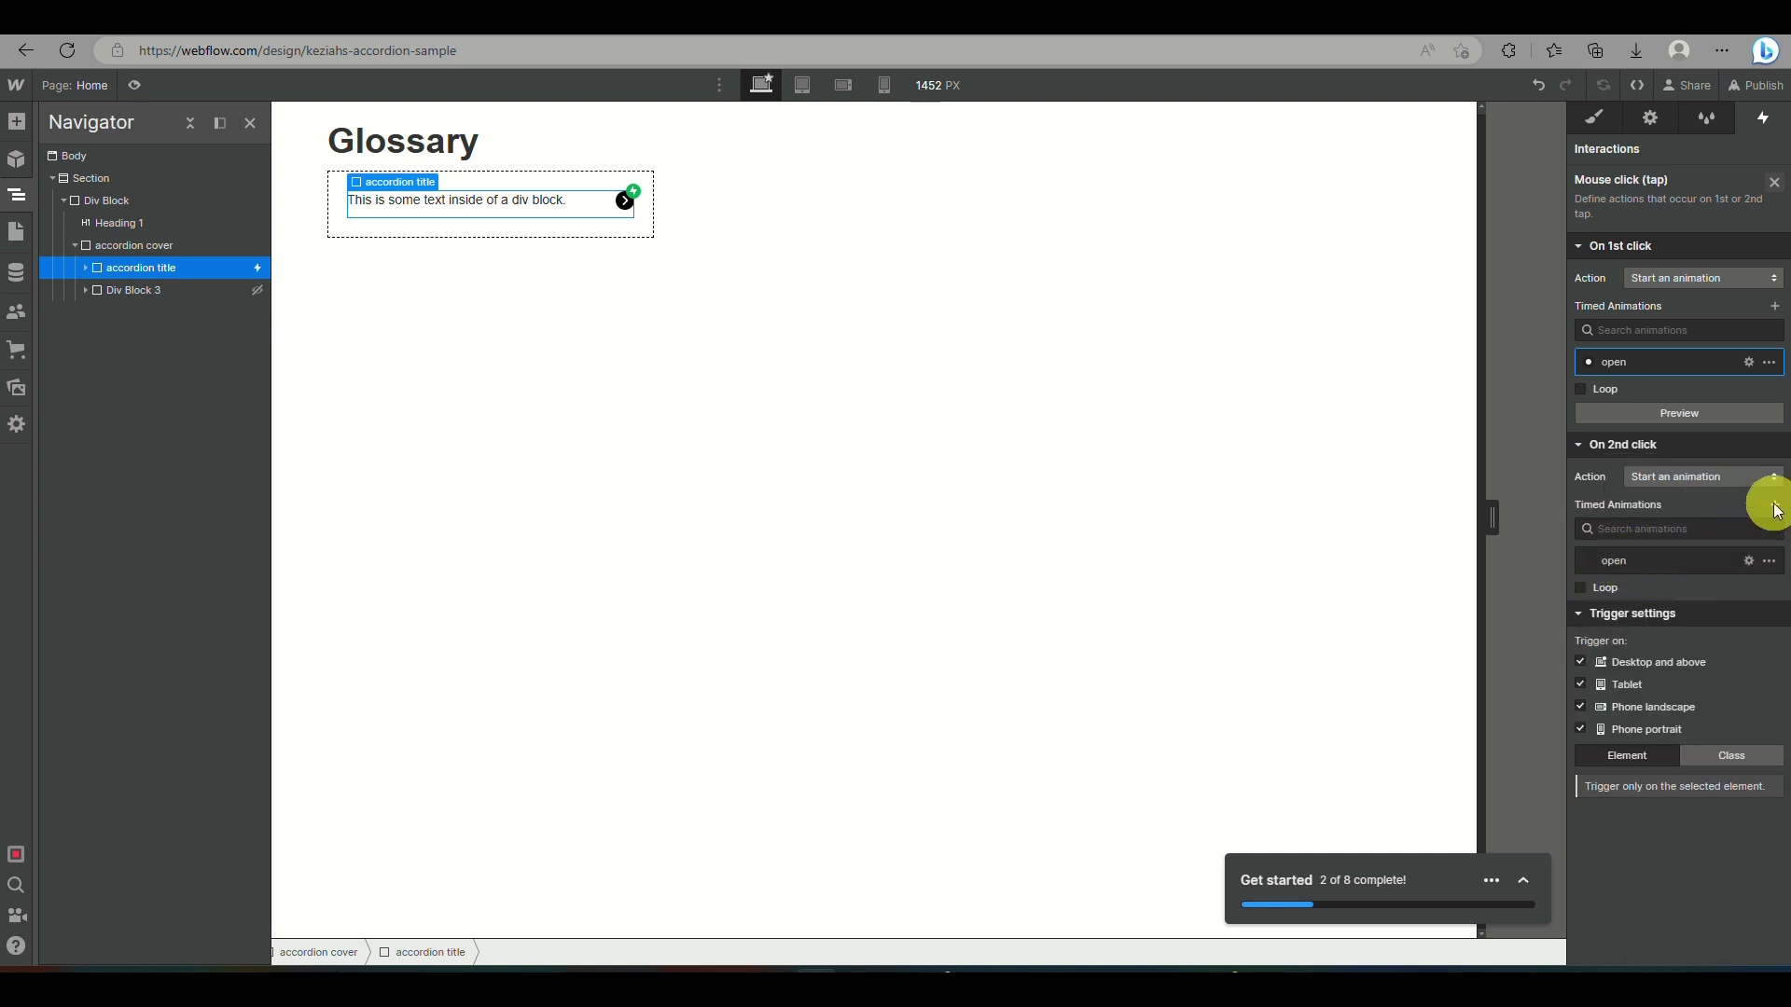
# - Reopen the Mouse click (tap) trigger of accordion title and create a new timed animation for the second click
pyautogui.click(186, 289)
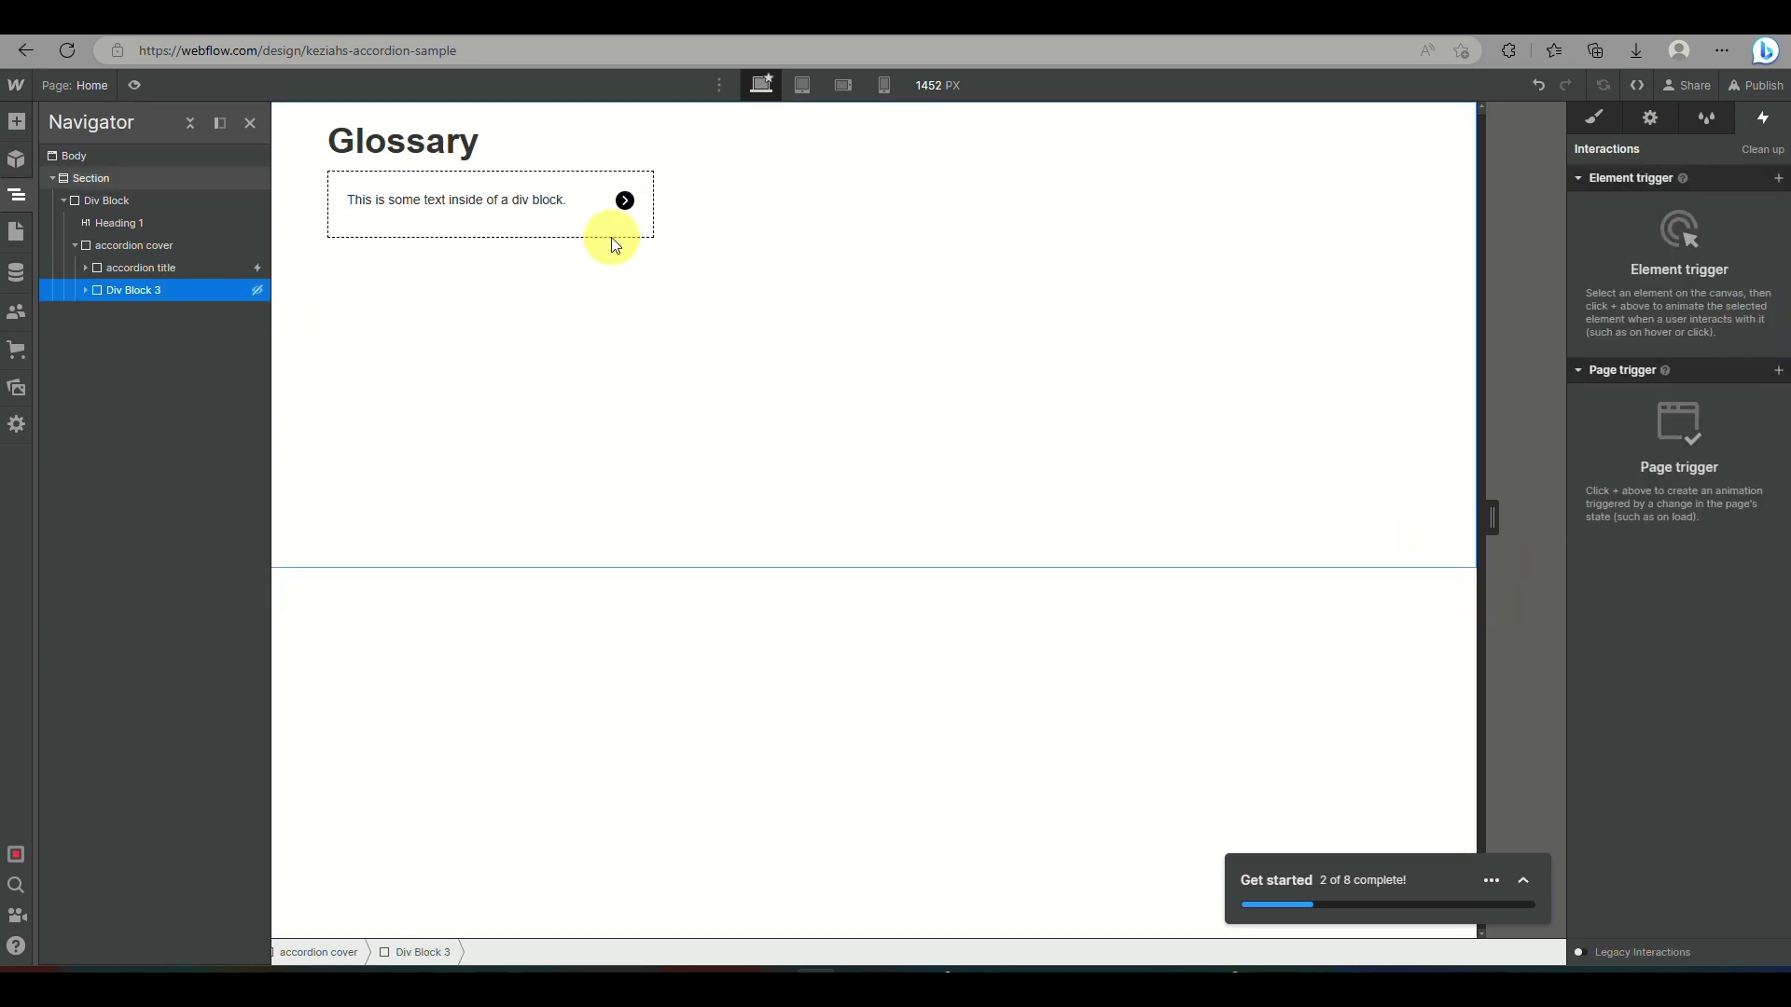
pyautogui.click(178, 271)
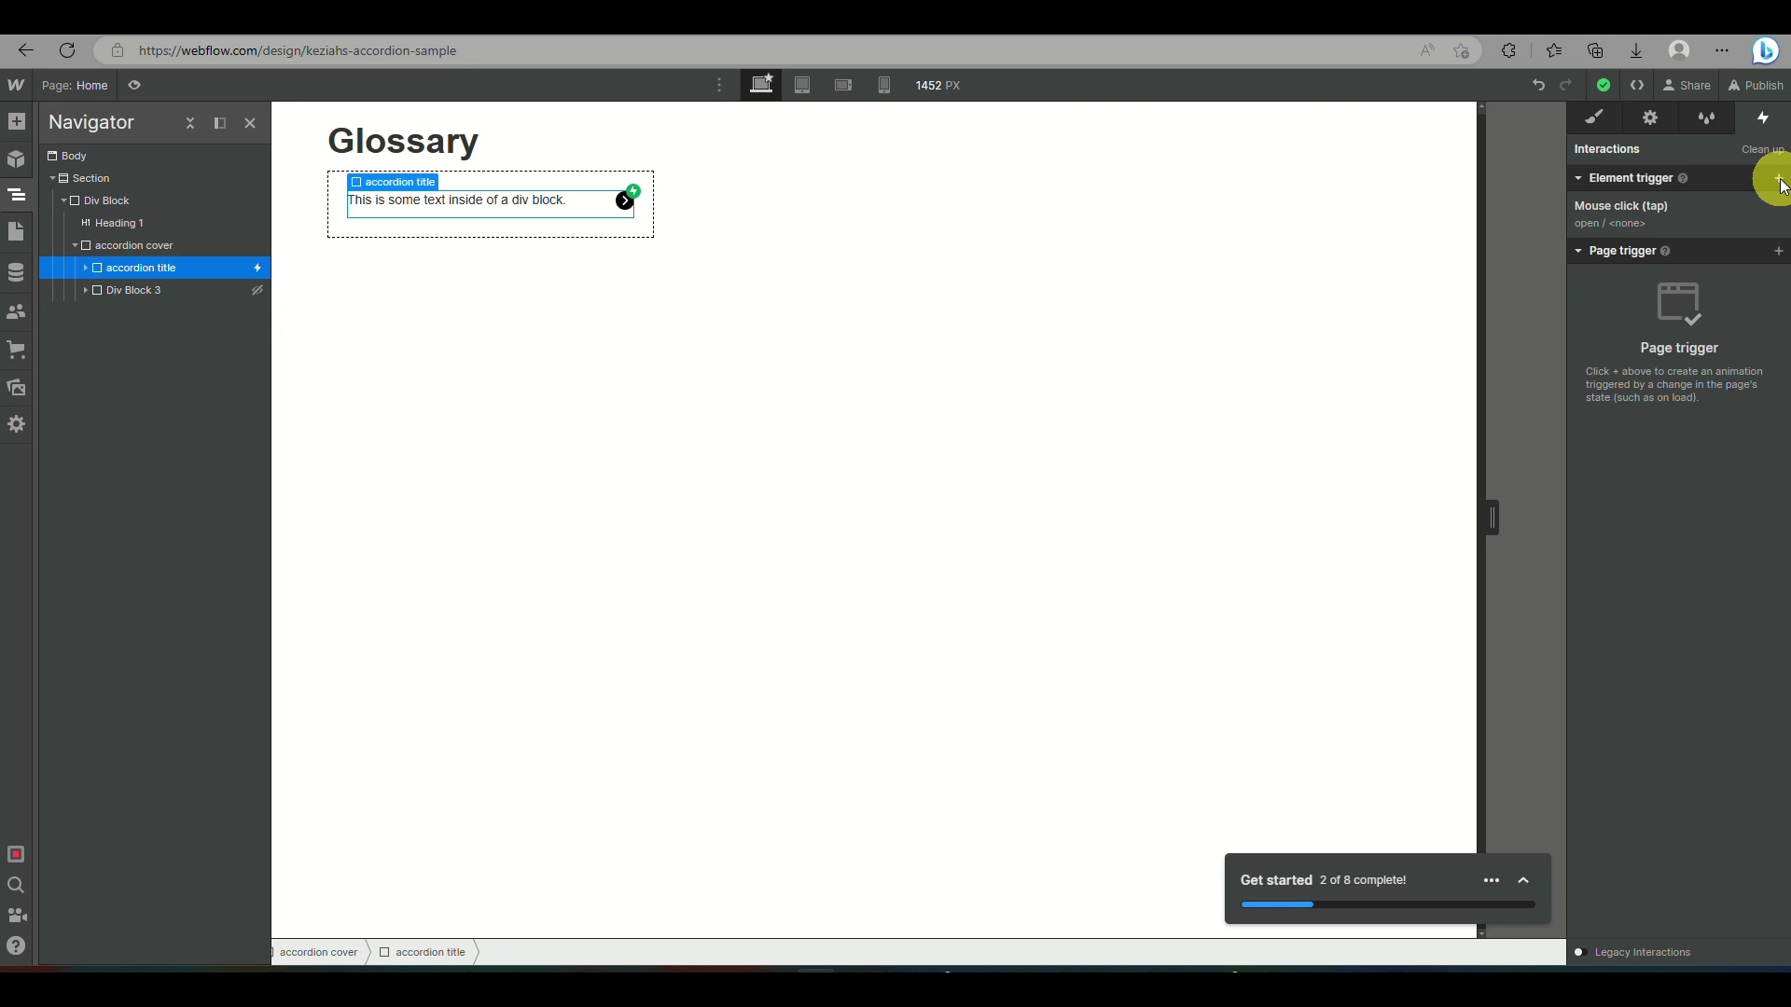
pyautogui.click(1720, 206)
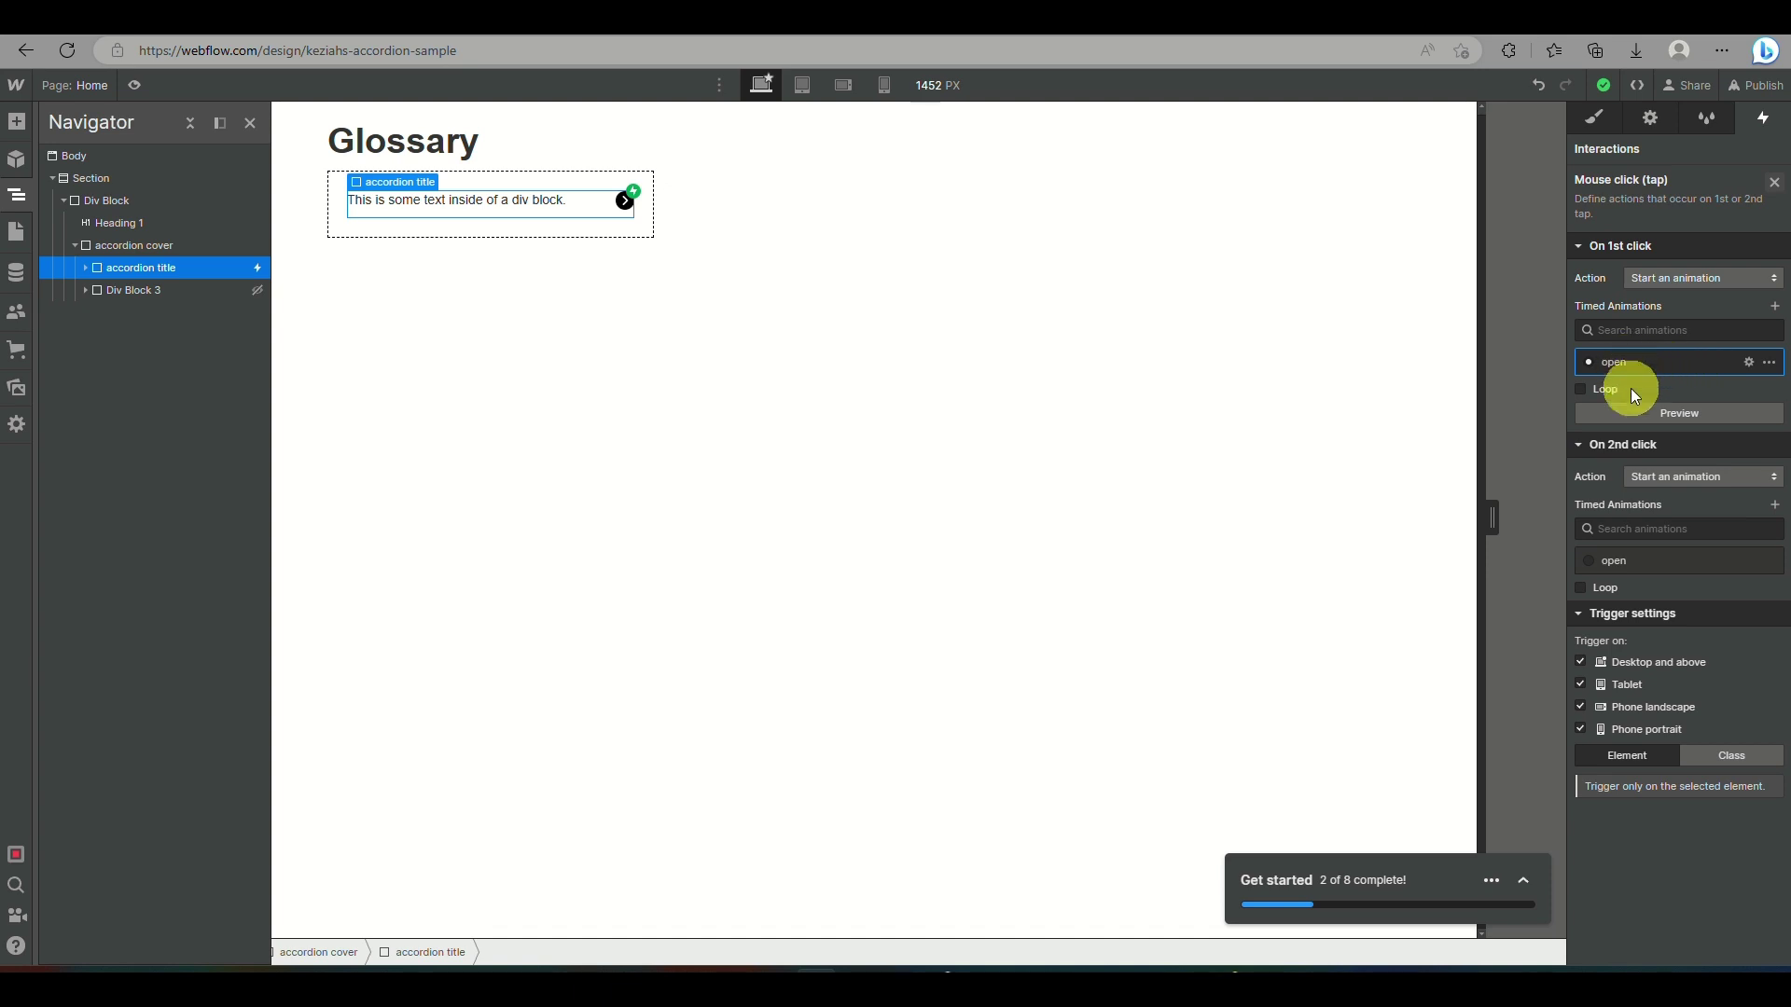
pyautogui.click(1777, 506)
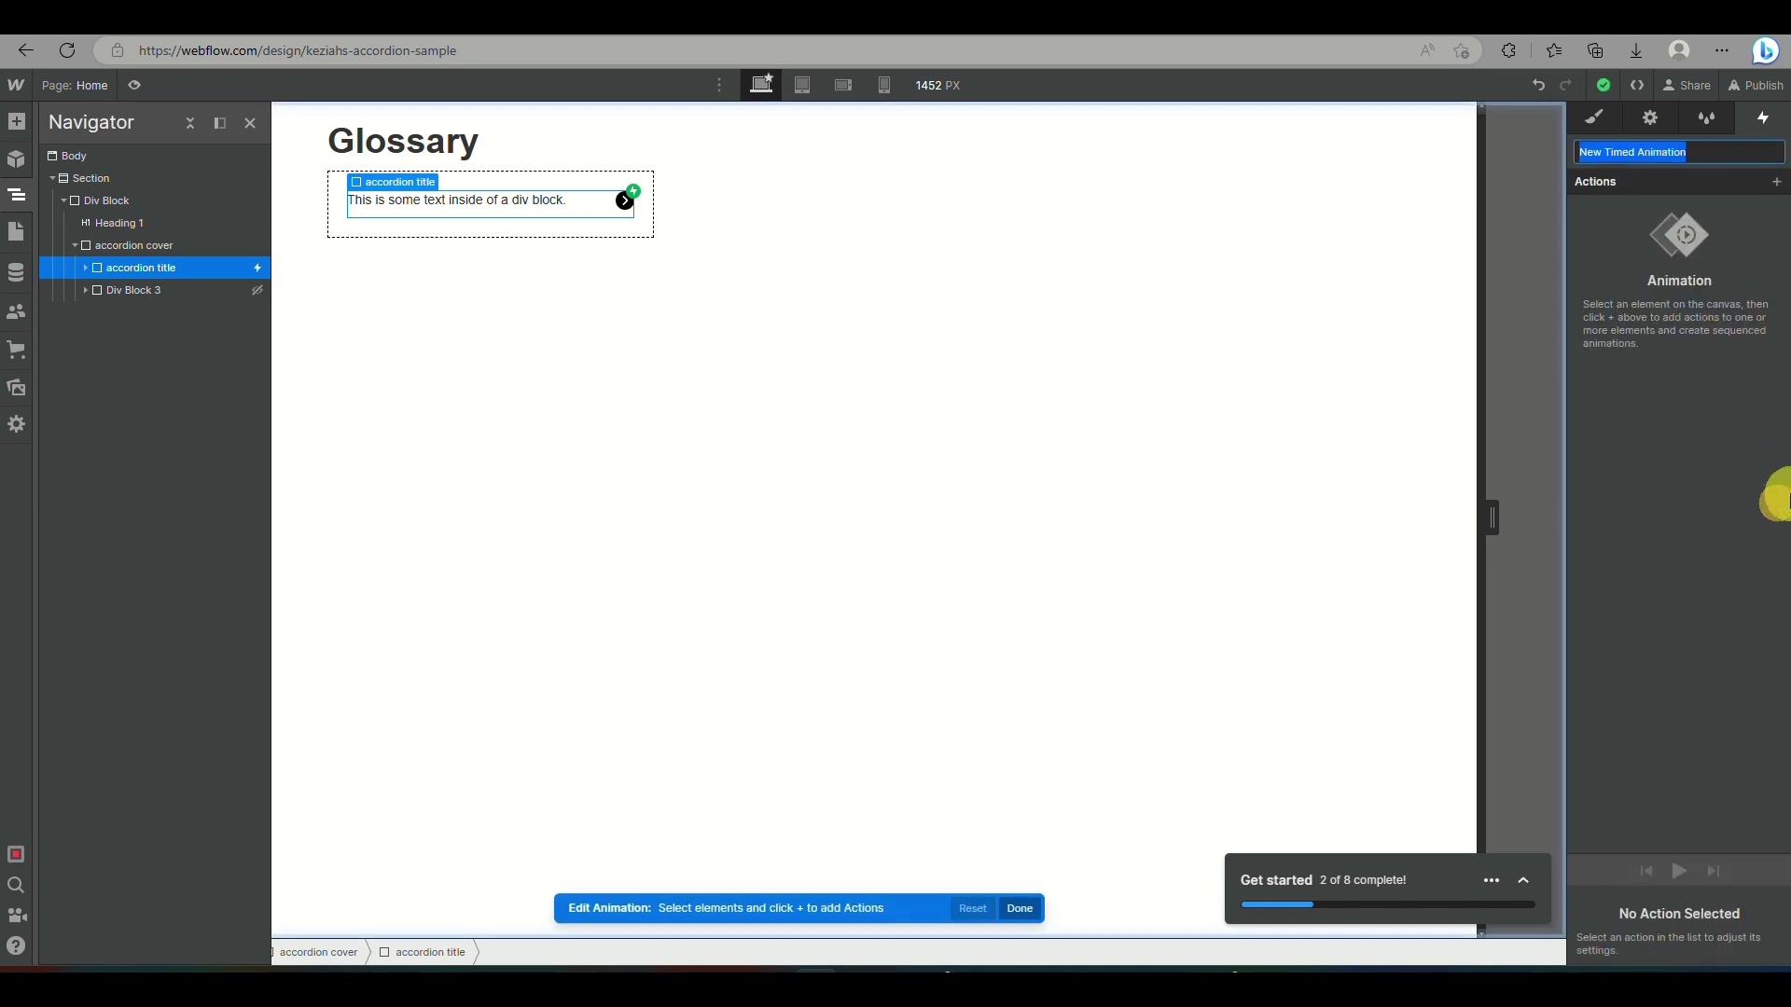
# - Add a Hide/Show action for the paragraph div block with display set to none, and save the second-click animation
pyautogui.click(119, 291)
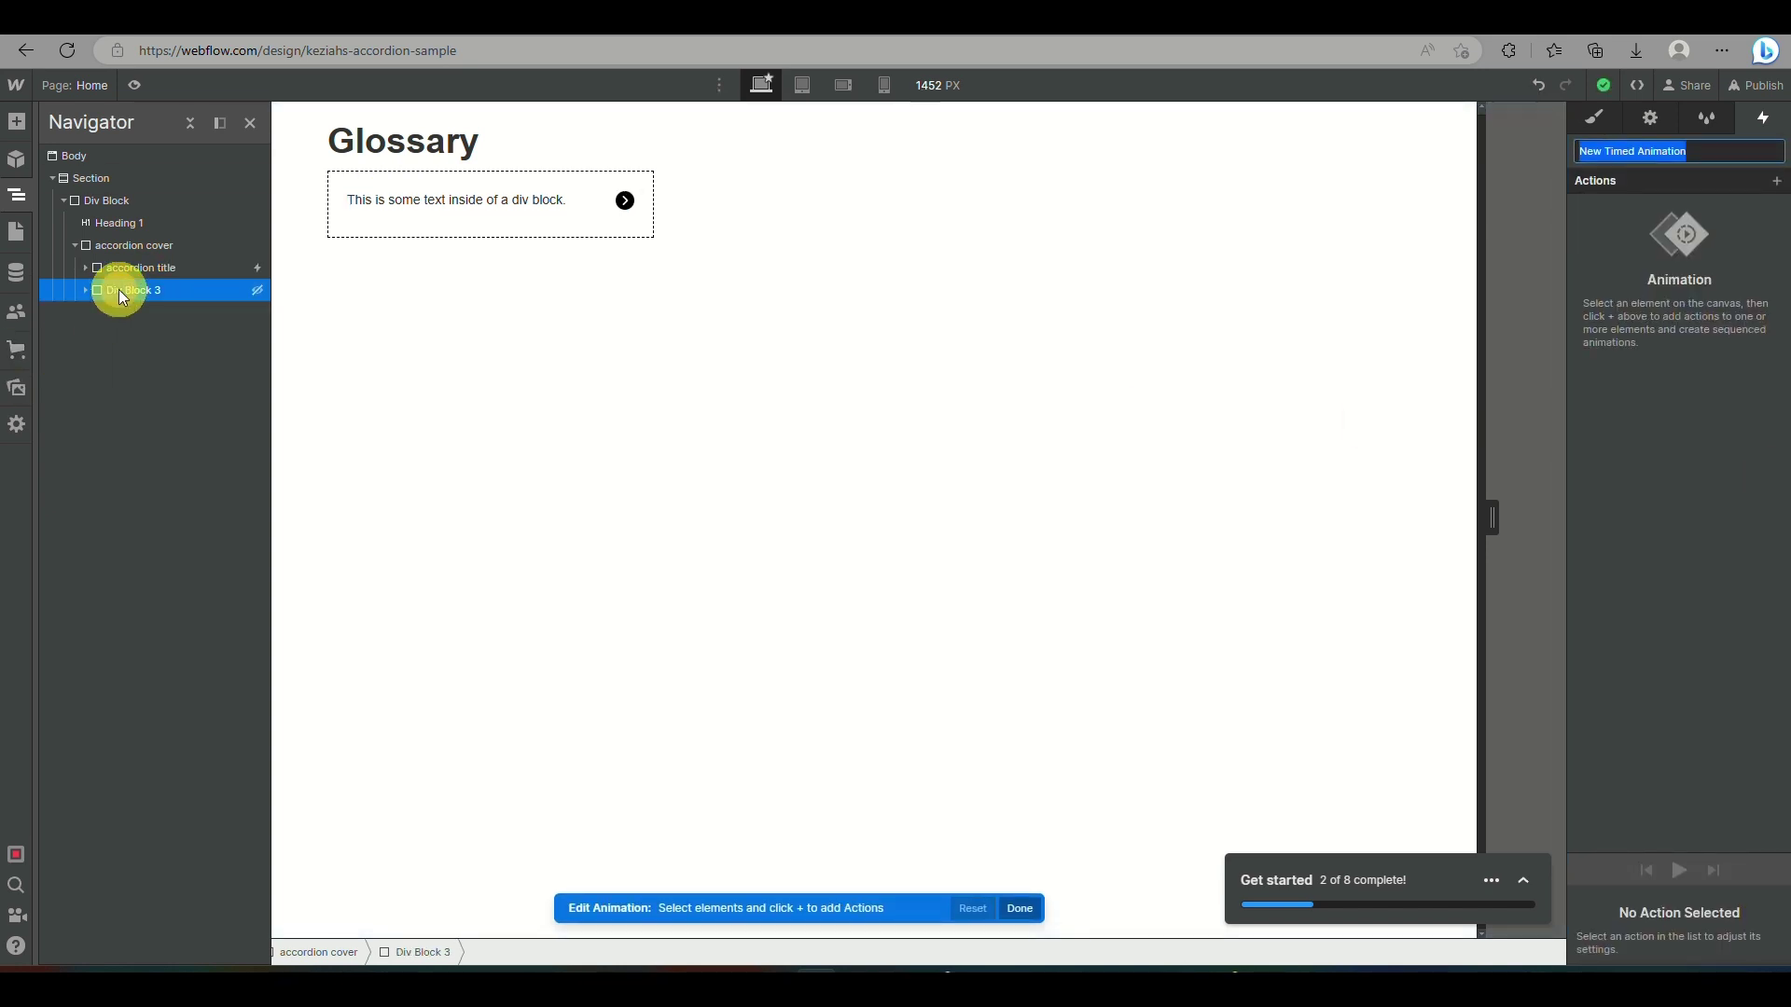
pyautogui.click(1777, 182)
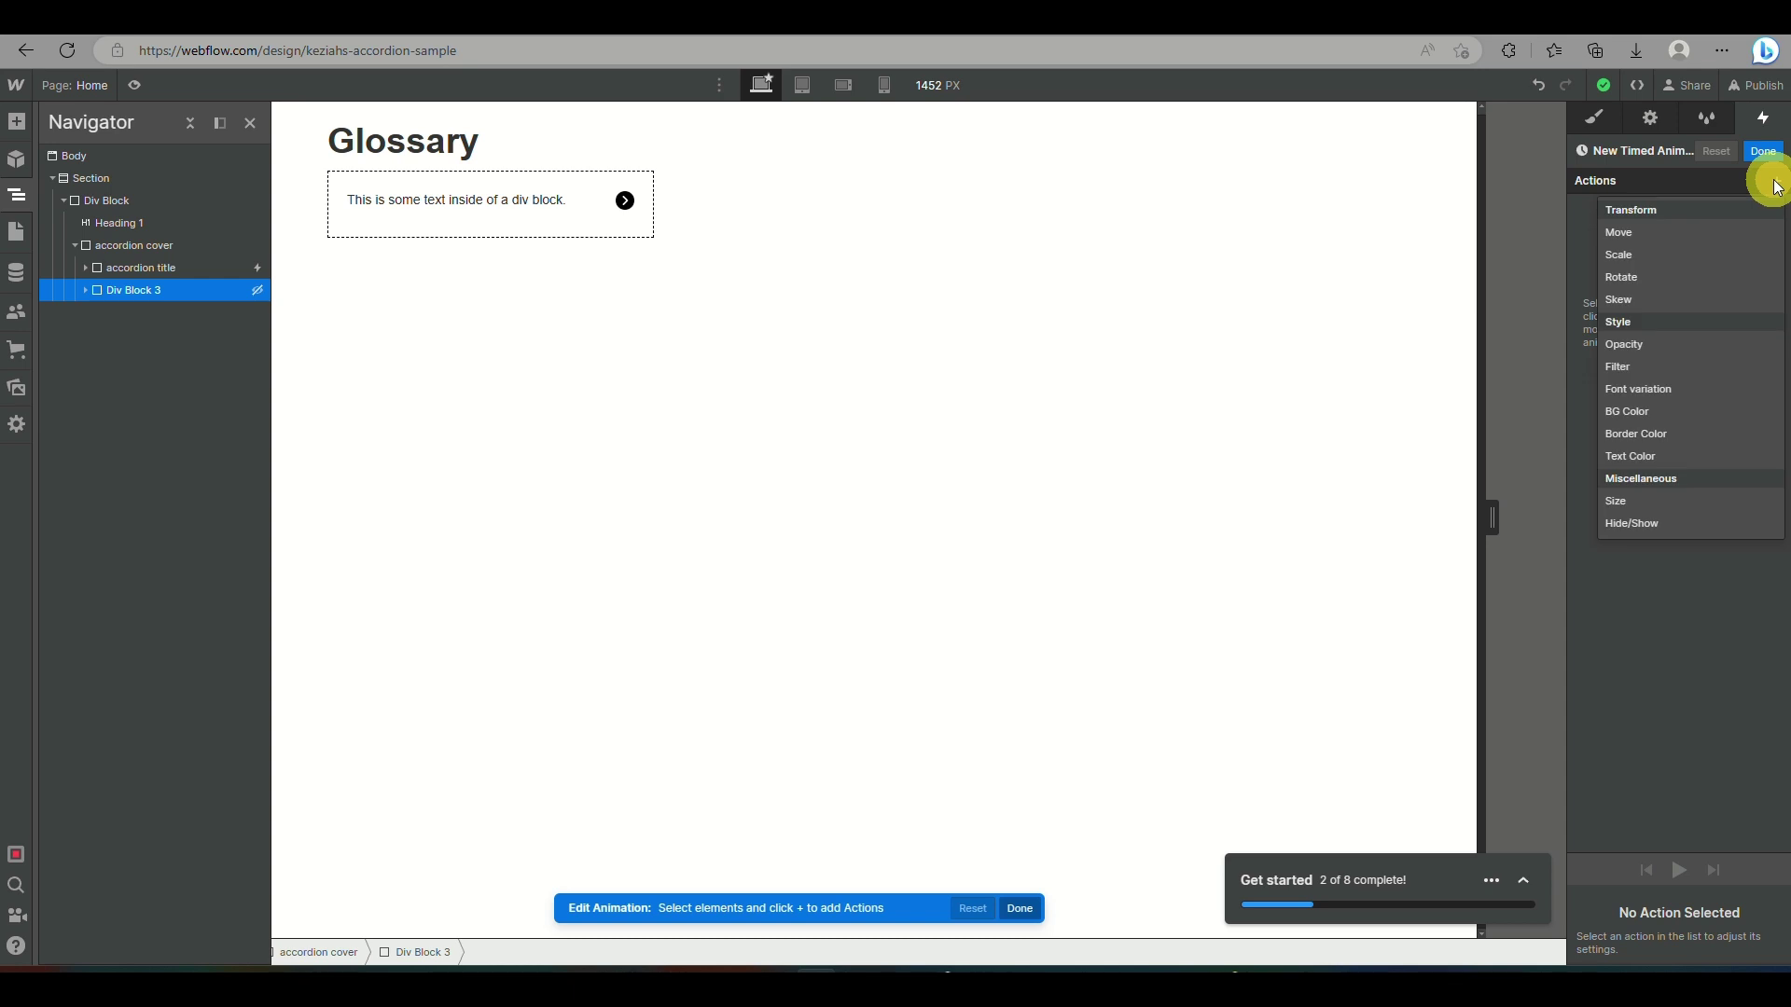
pyautogui.click(1657, 523)
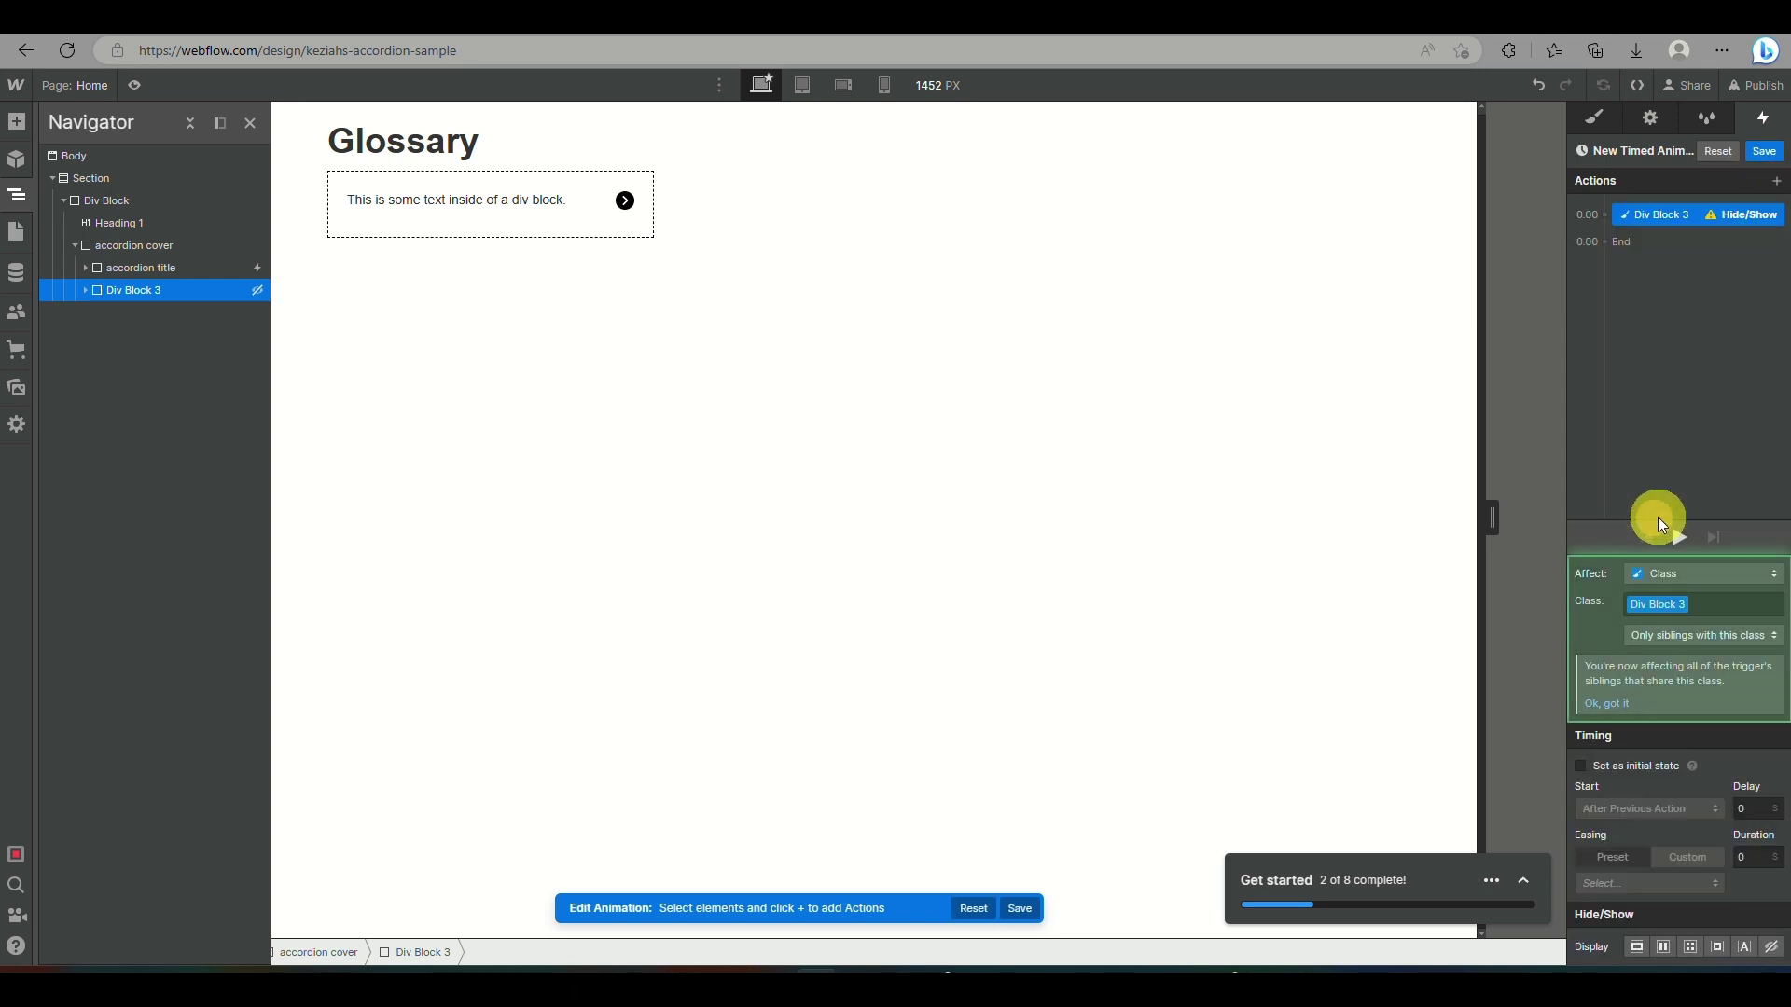
pyautogui.click(1772, 947)
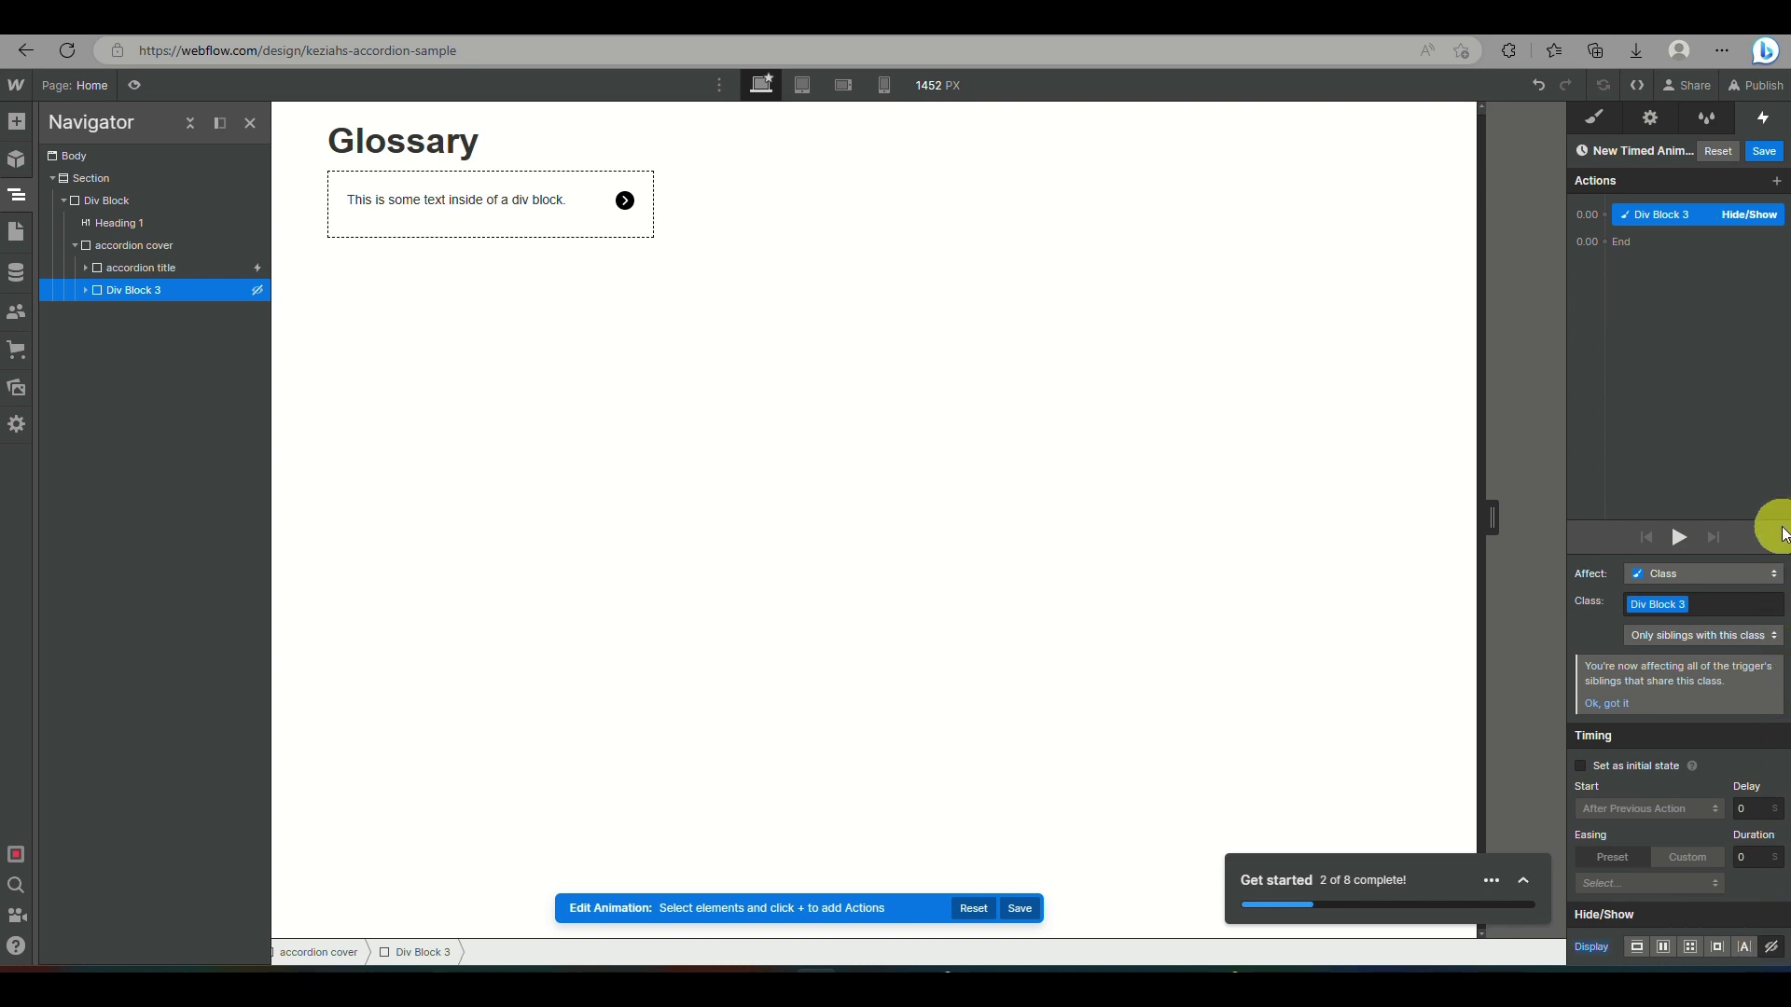
pyautogui.click(1764, 151)
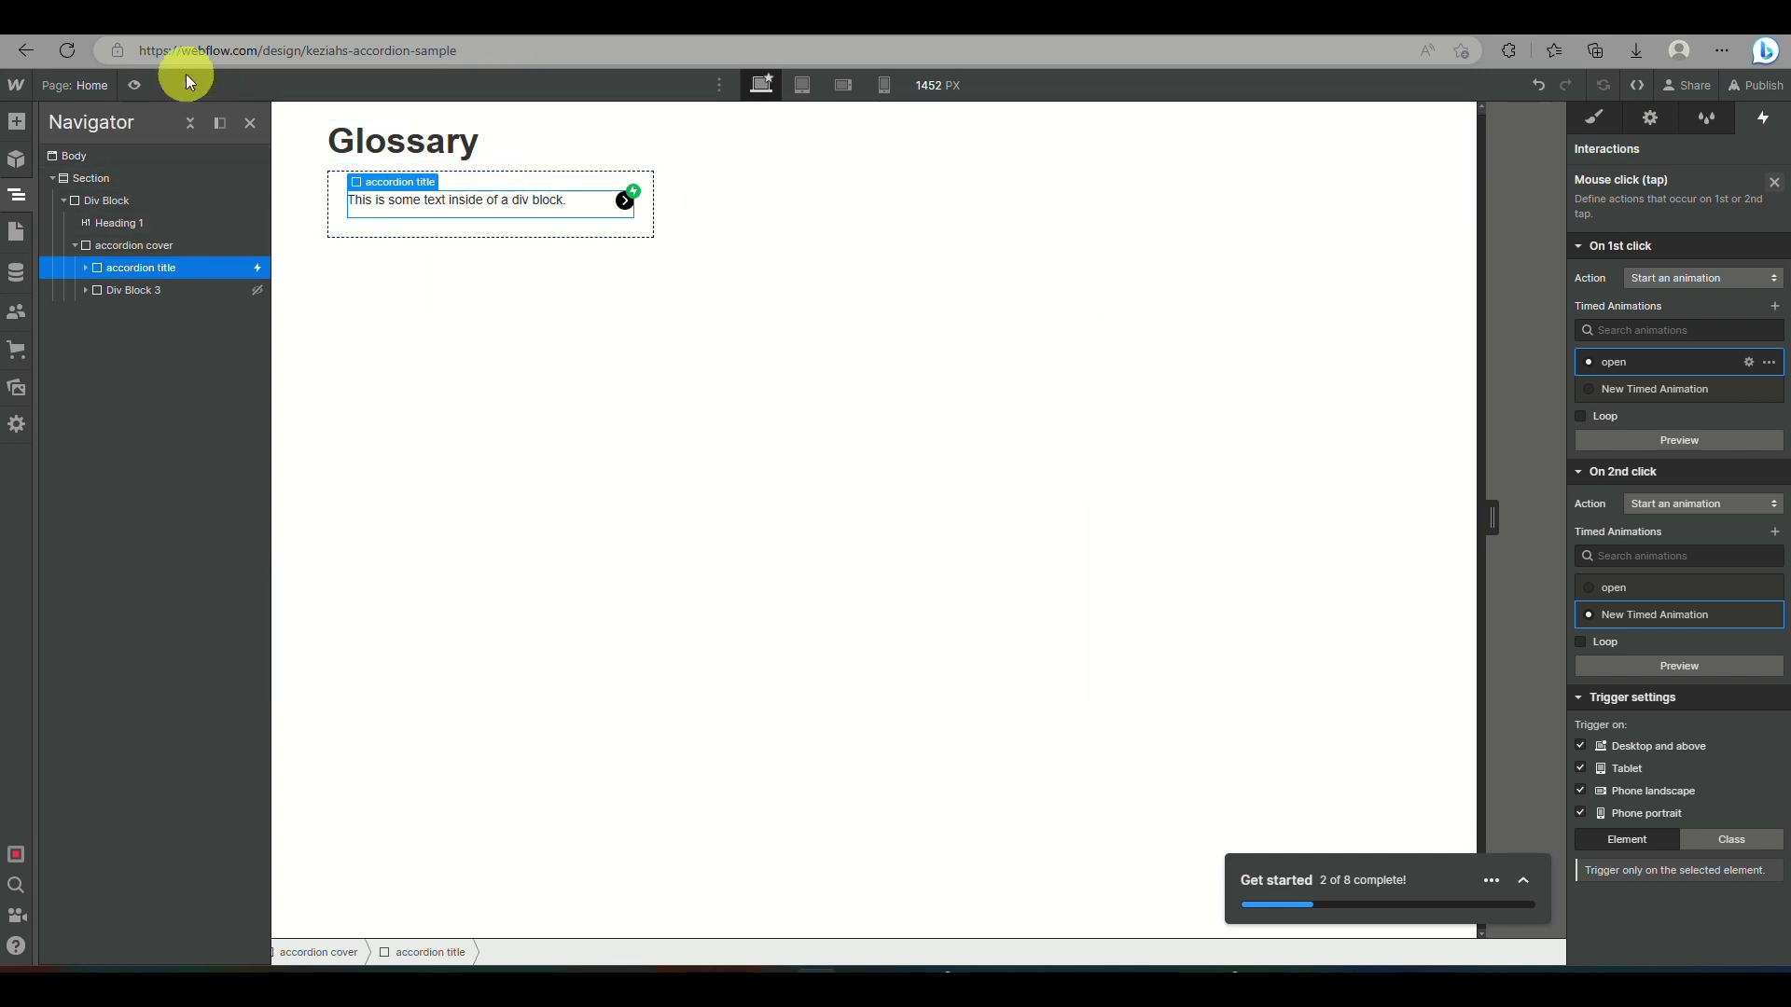
# - Preview the page and test toggling the accordion paragraph repeatedly with the arrow, then return to the designer
pyautogui.click(147, 84)
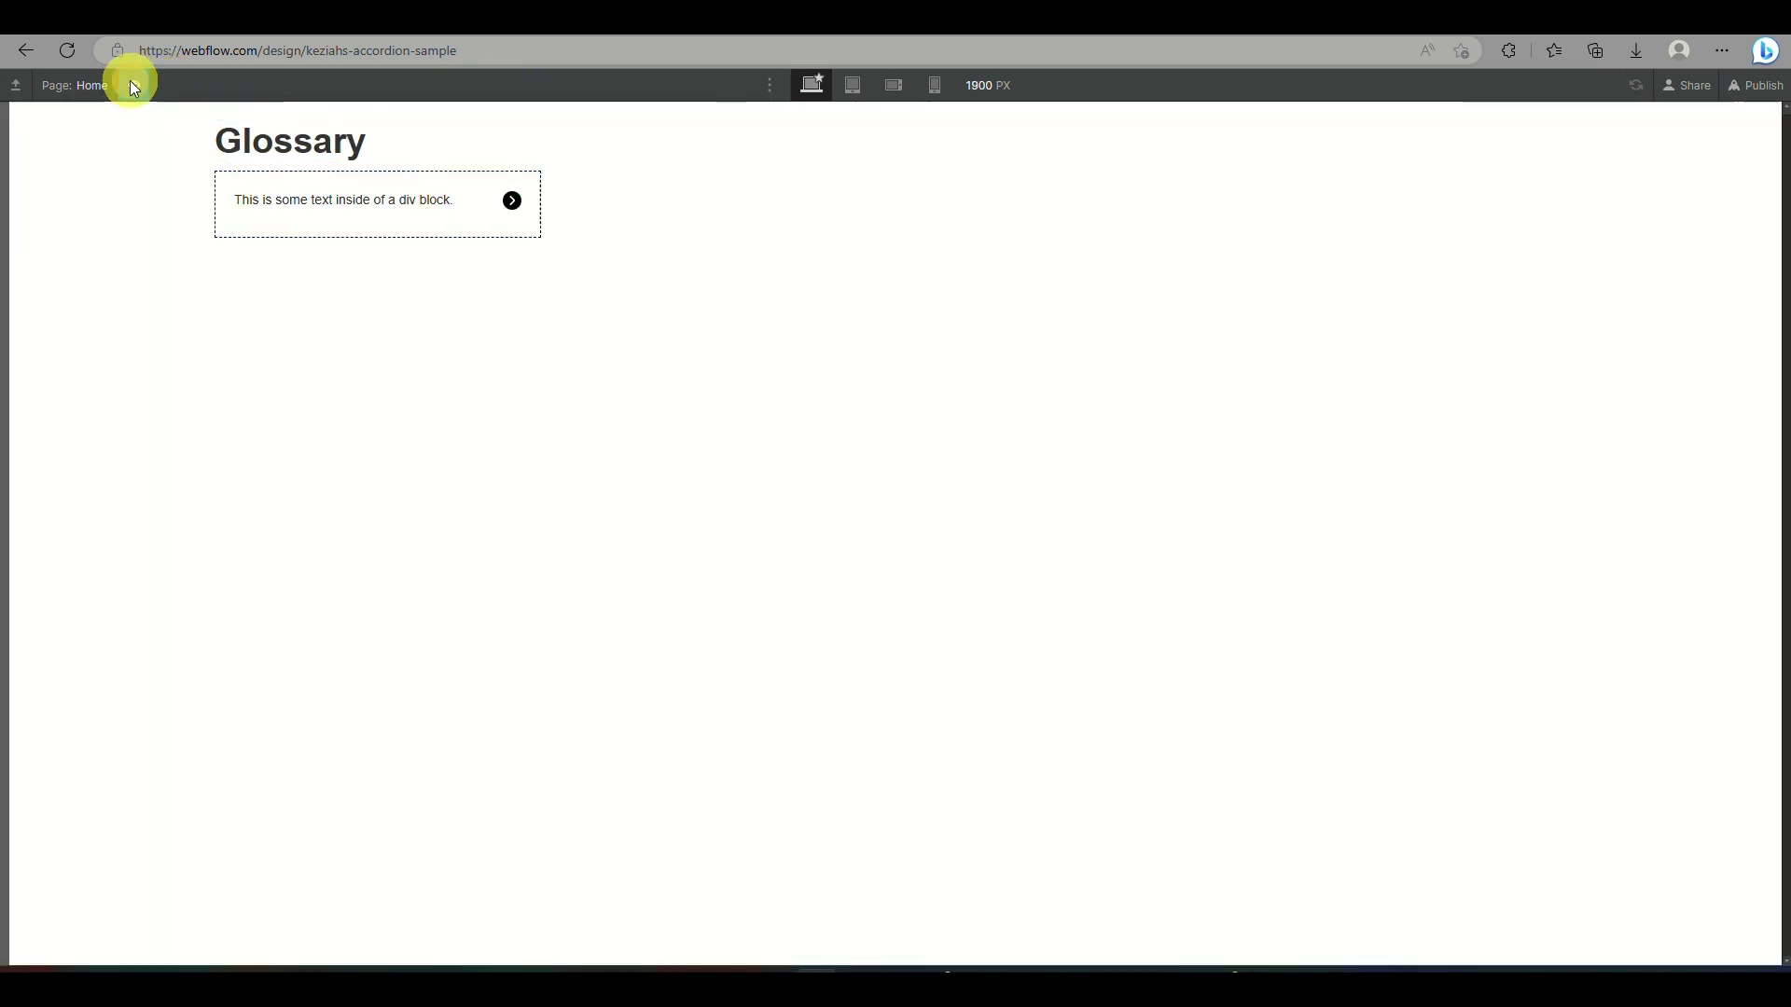
pyautogui.click(512, 200)
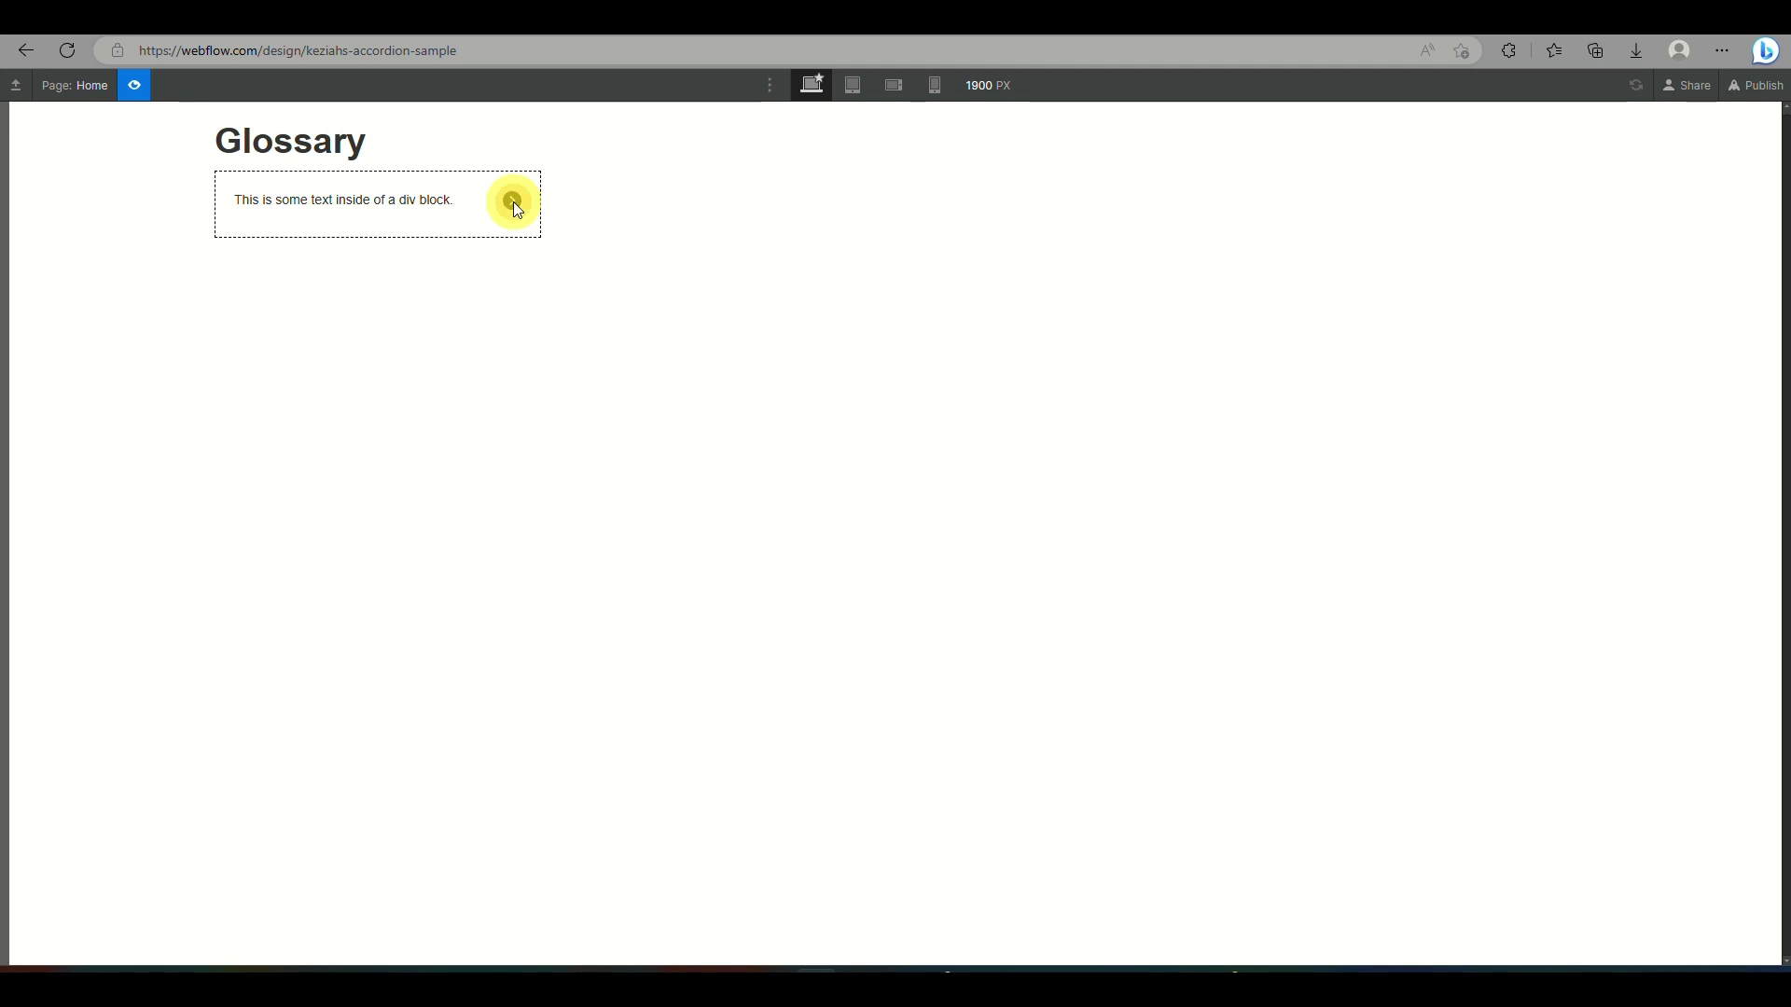
pyautogui.click(512, 200)
pyautogui.click(512, 200)
pyautogui.click(512, 200)
pyautogui.click(512, 201)
pyautogui.click(512, 202)
pyautogui.click(134, 85)
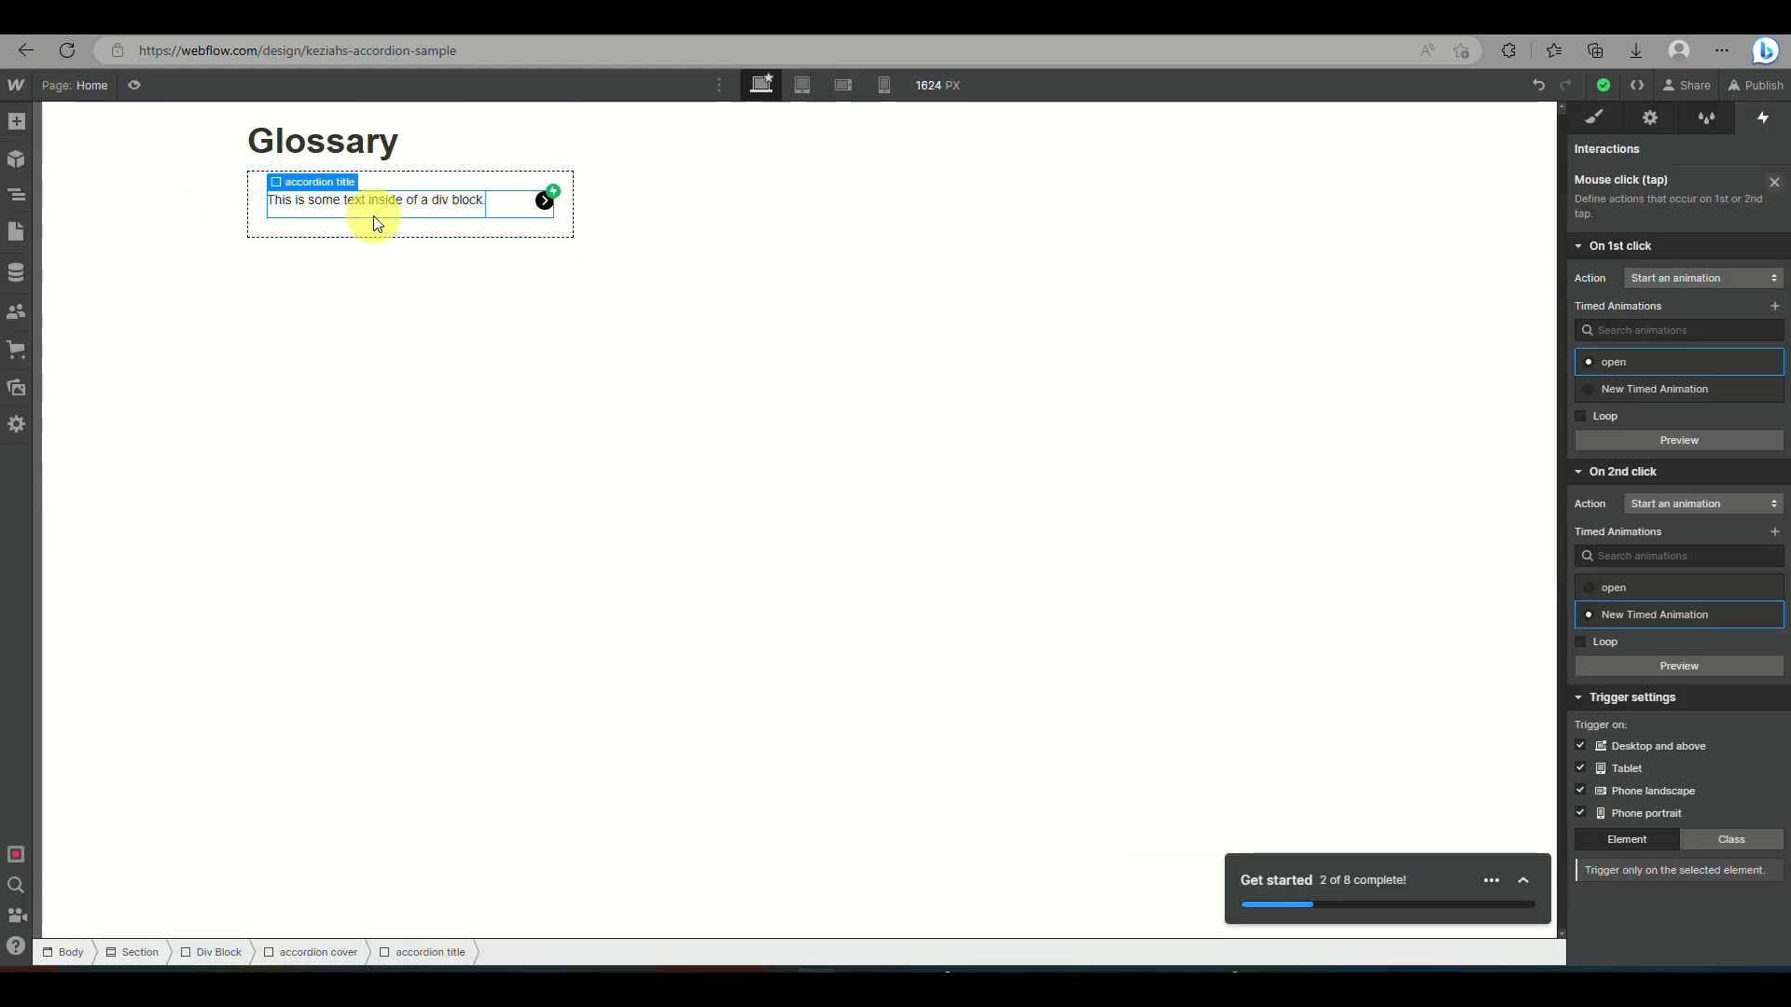
# - Set the cursor style of the accordion cover div block to pointer
pyautogui.click(17, 196)
pyautogui.click(110, 245)
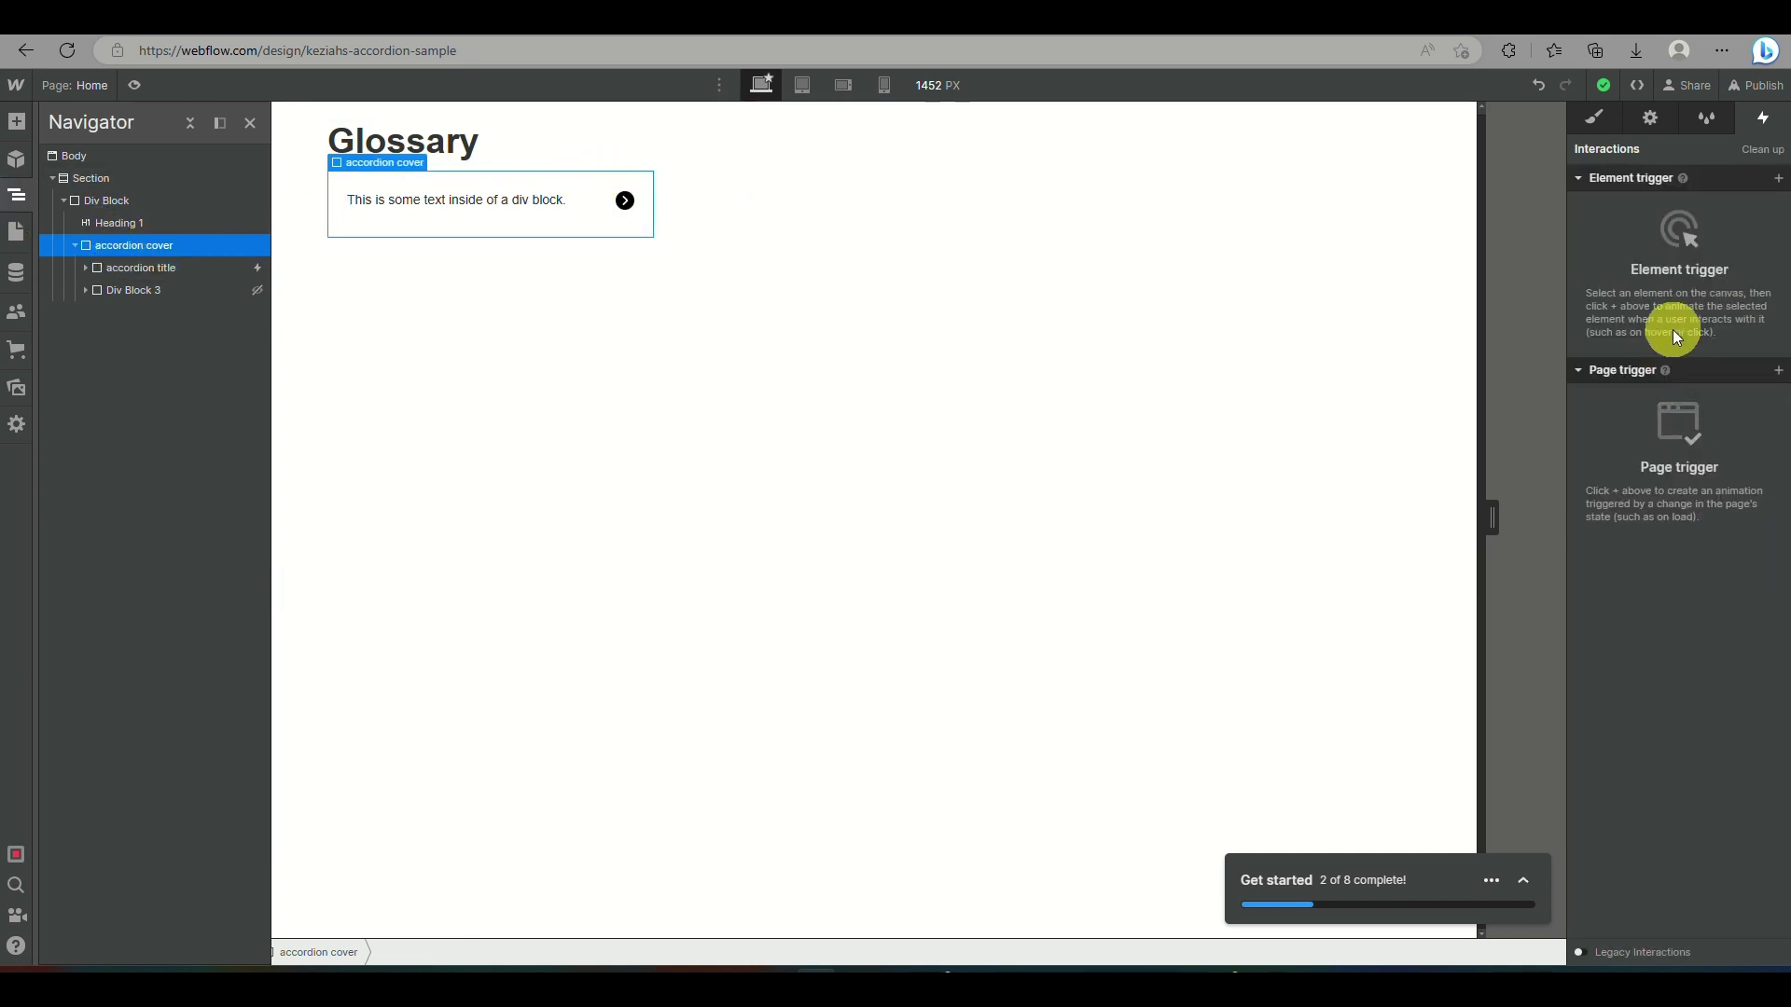
pyautogui.click(1602, 119)
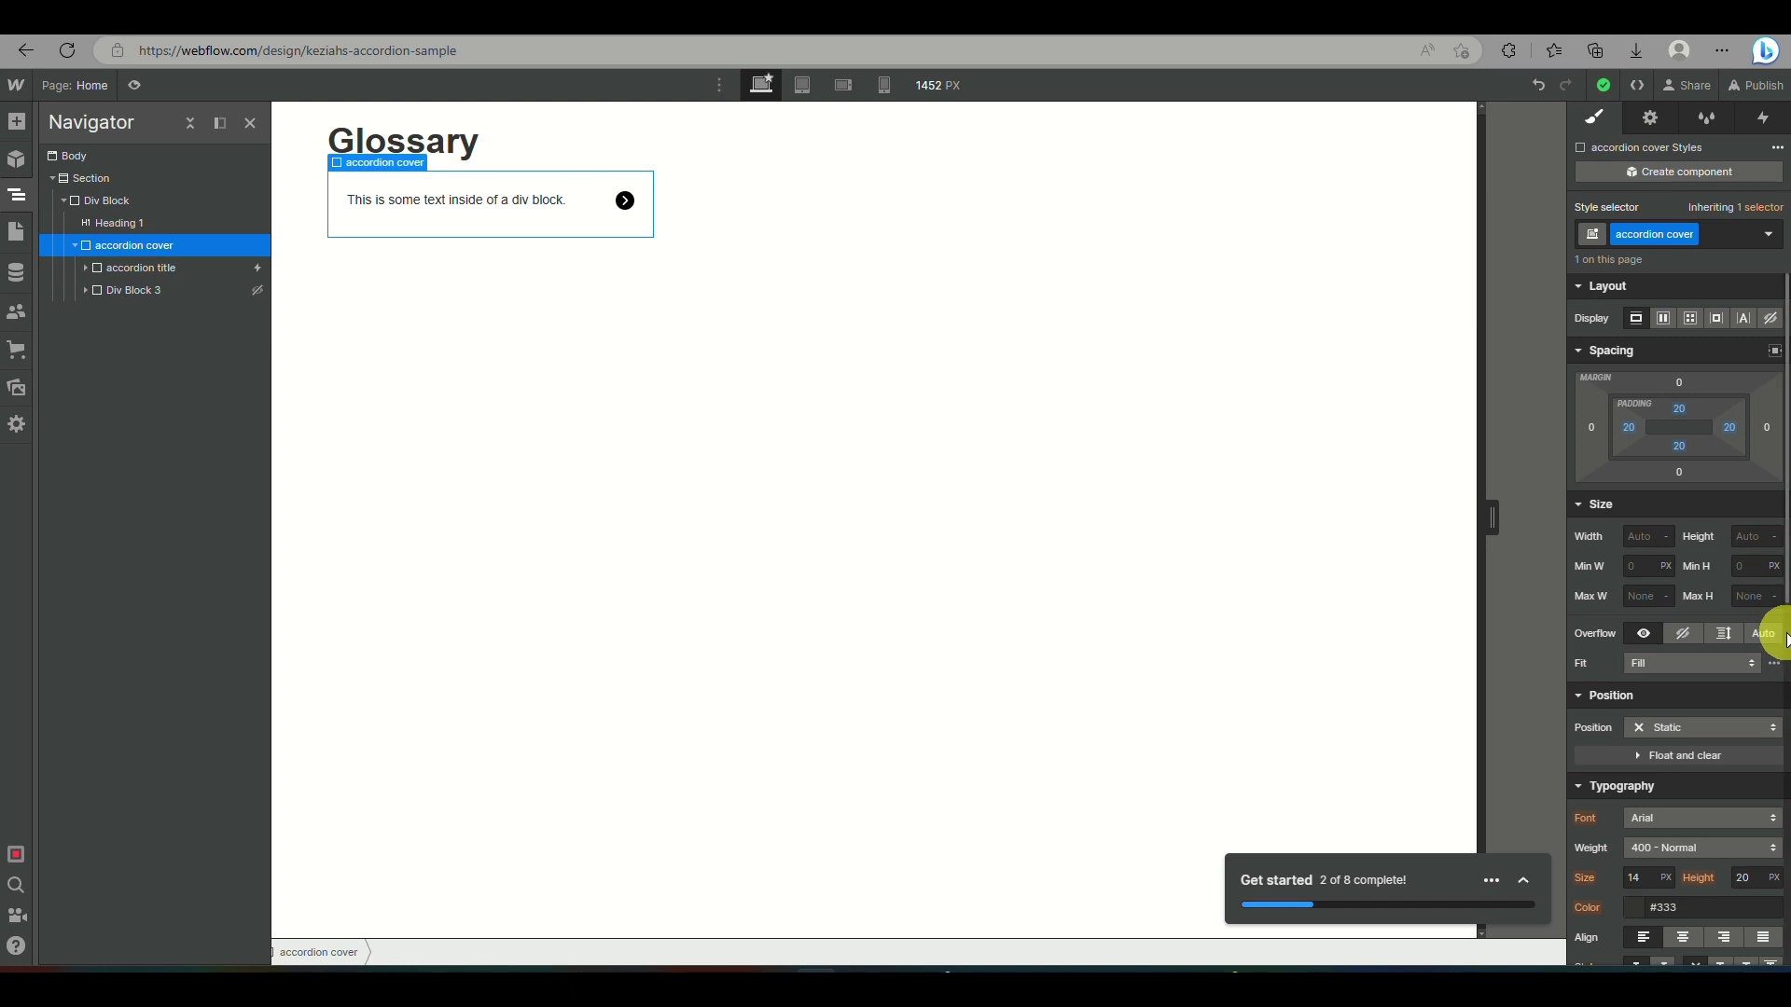
pyautogui.scroll(-10, 1664, 722)
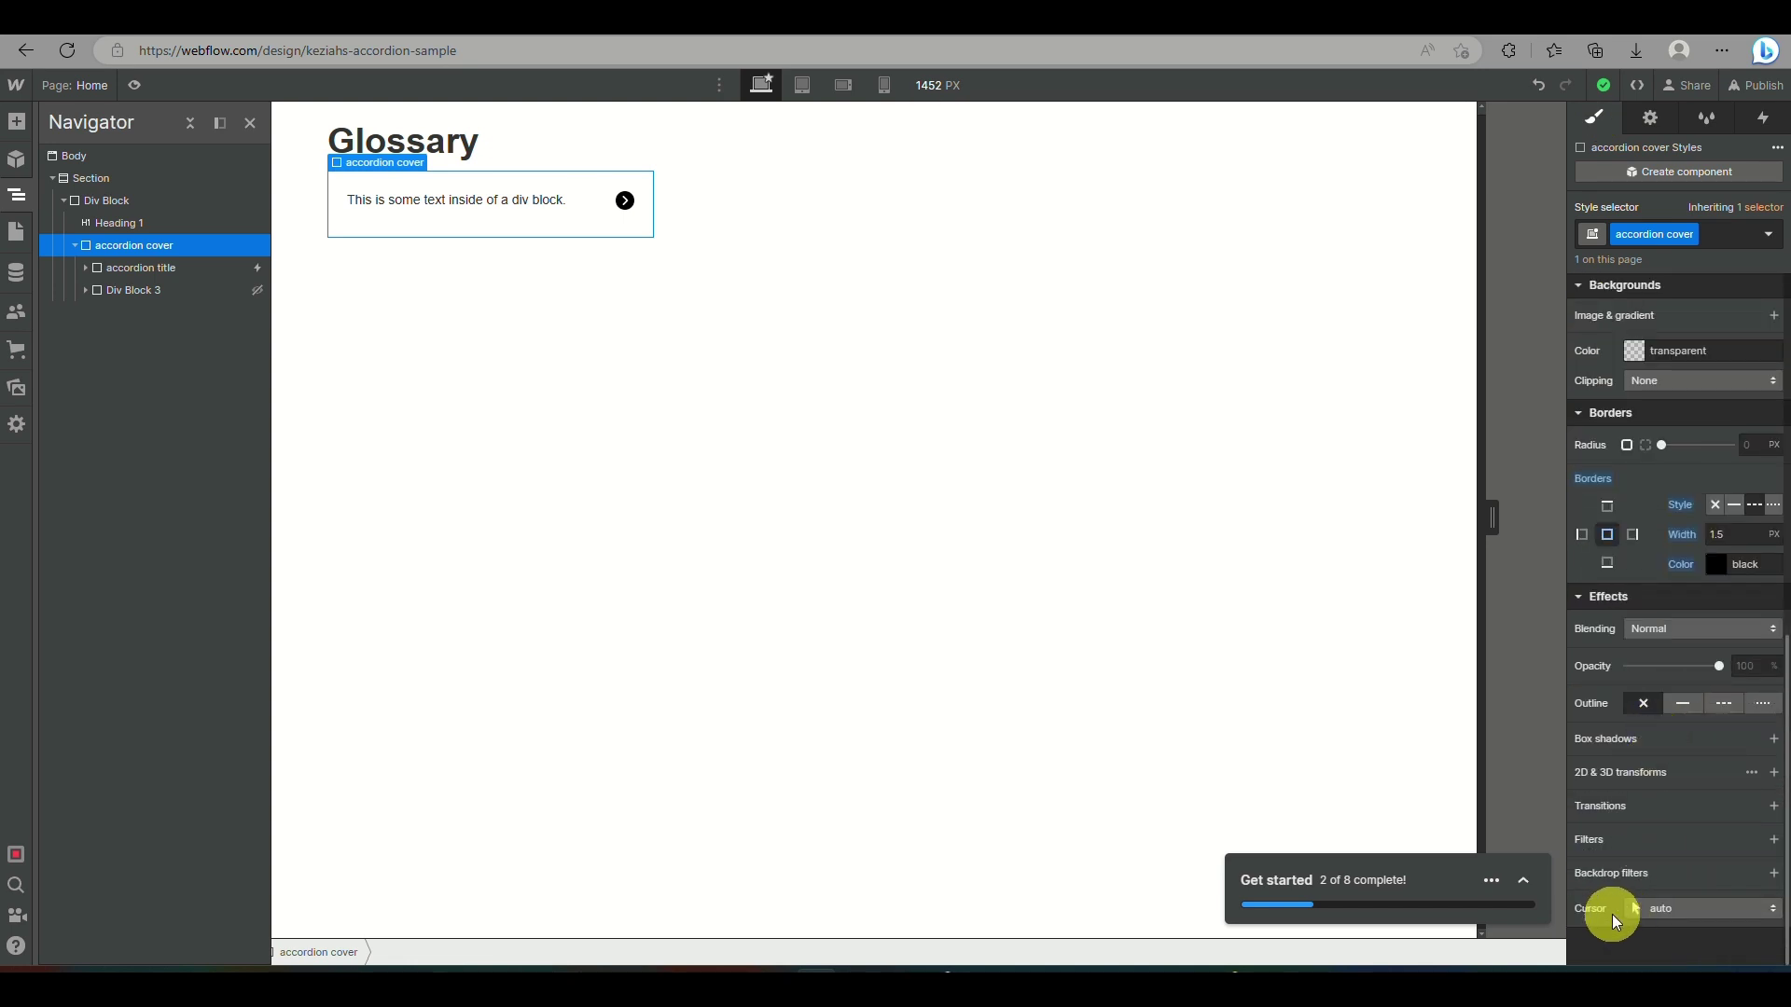
pyautogui.click(1674, 908)
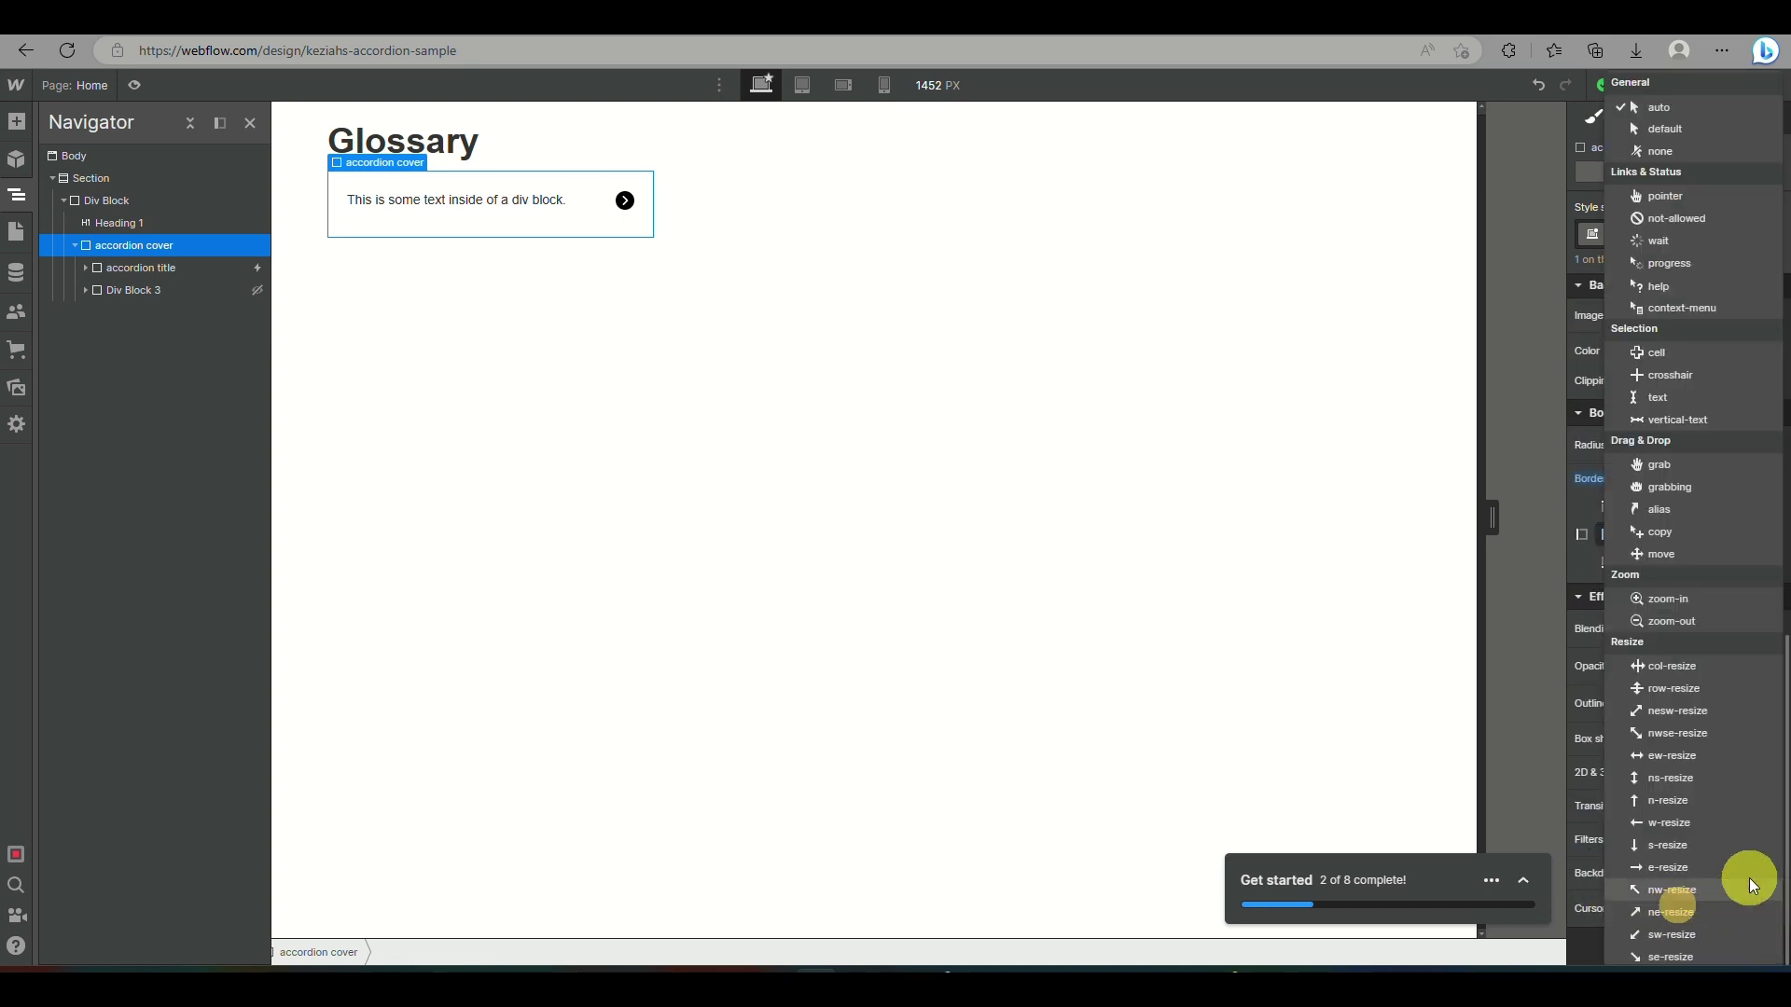
pyautogui.click(1688, 194)
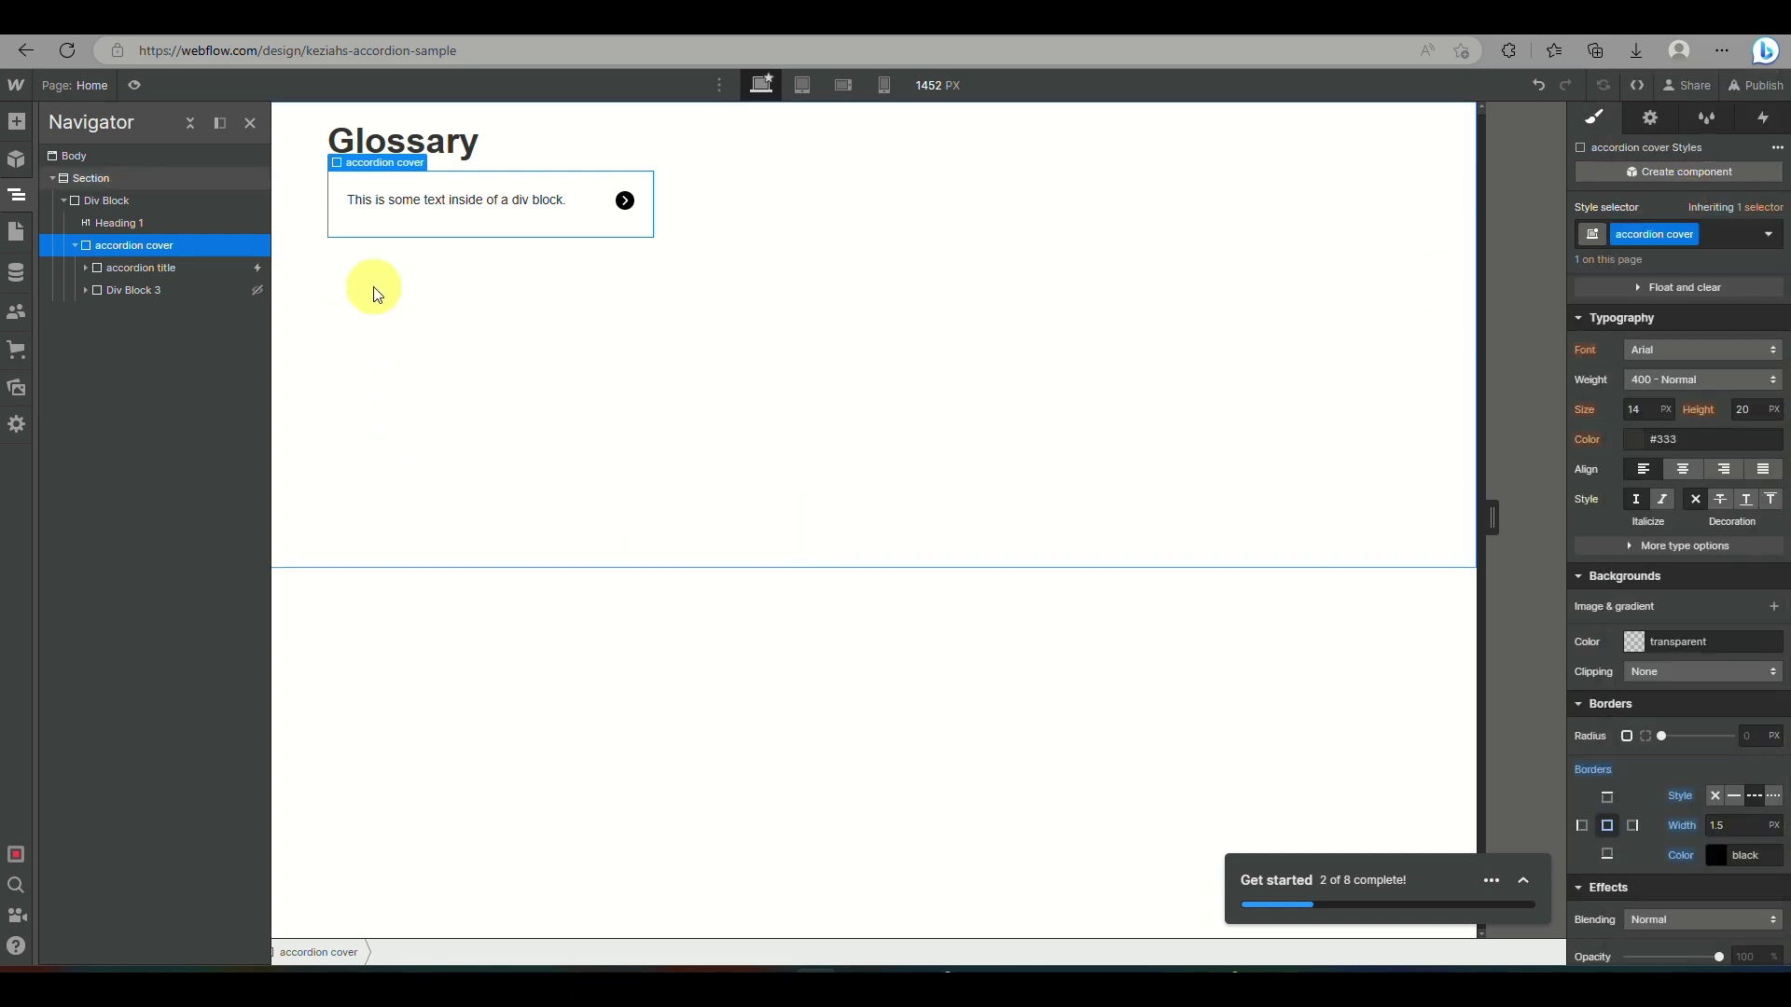
# - Preview the page up close to check the cursor and the accordion's toggling, then exit the preview
pyautogui.click(133, 85)
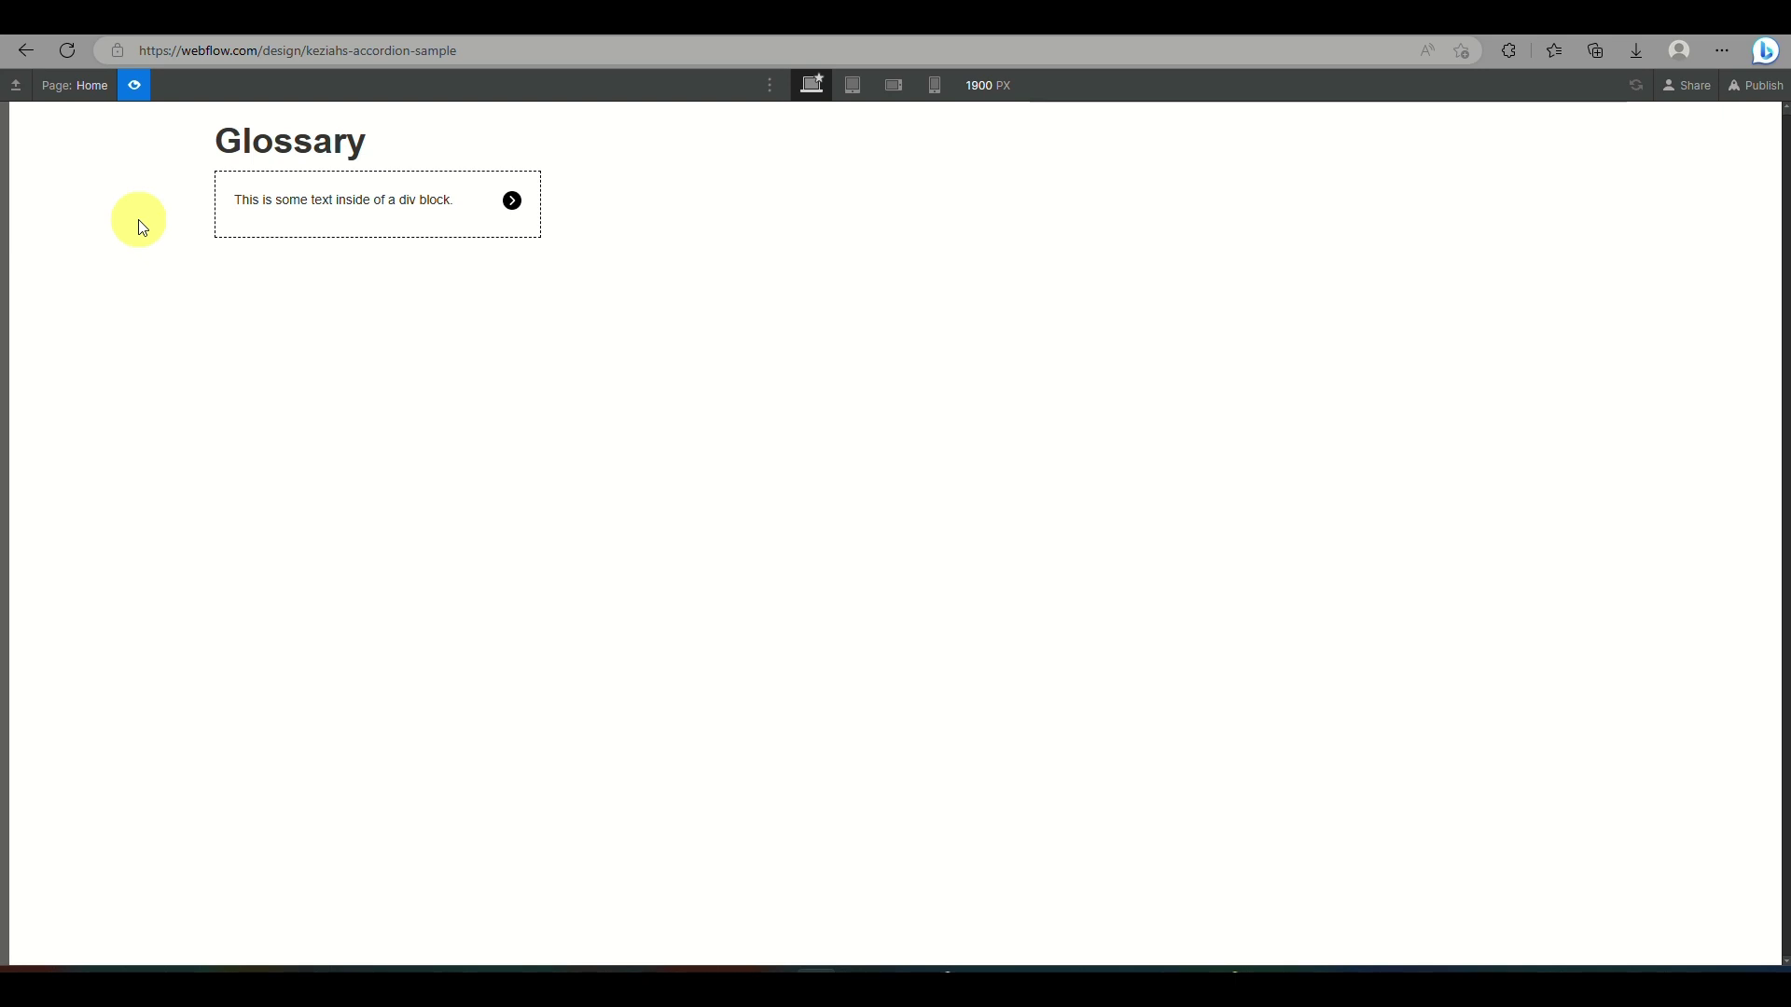
pyautogui.hotkey('ctrl', '+')
pyautogui.hotkey('ctrl', '+')
pyautogui.hotkey('ctrl', '+')
pyautogui.hotkey('ctrl', '+')
pyautogui.hotkey('ctrl', '+')
pyautogui.hotkey('ctrl', '+')
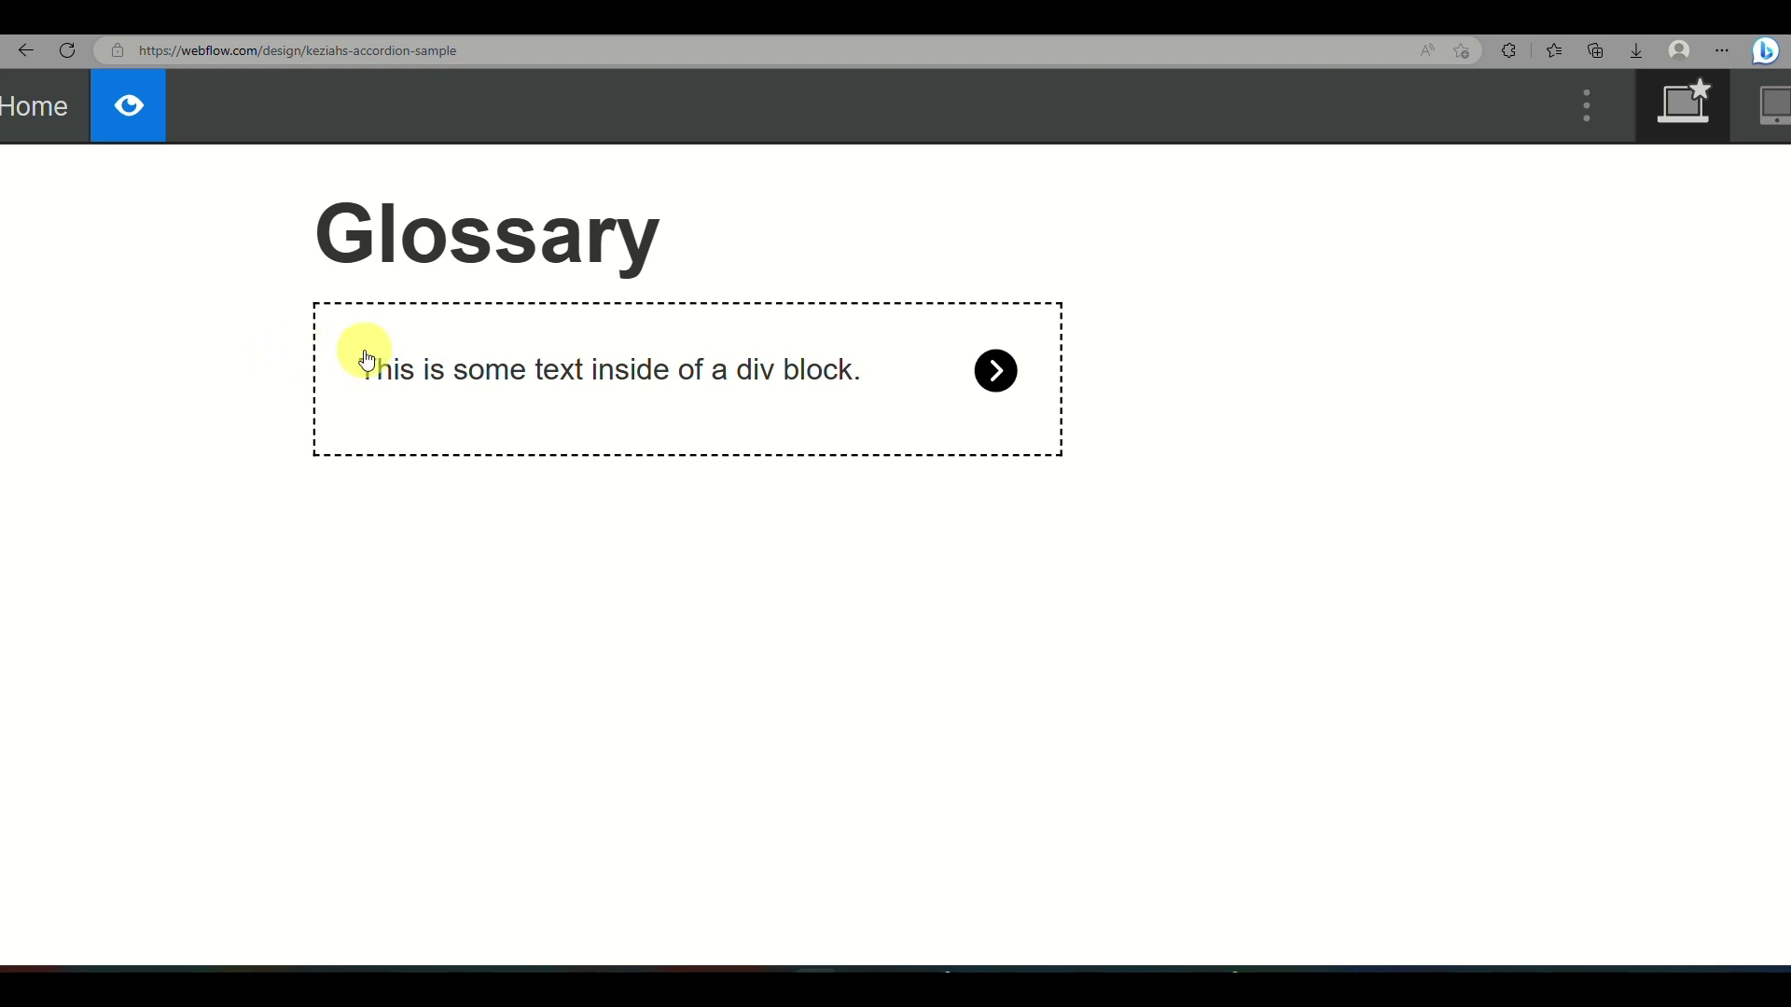
pyautogui.click(881, 394)
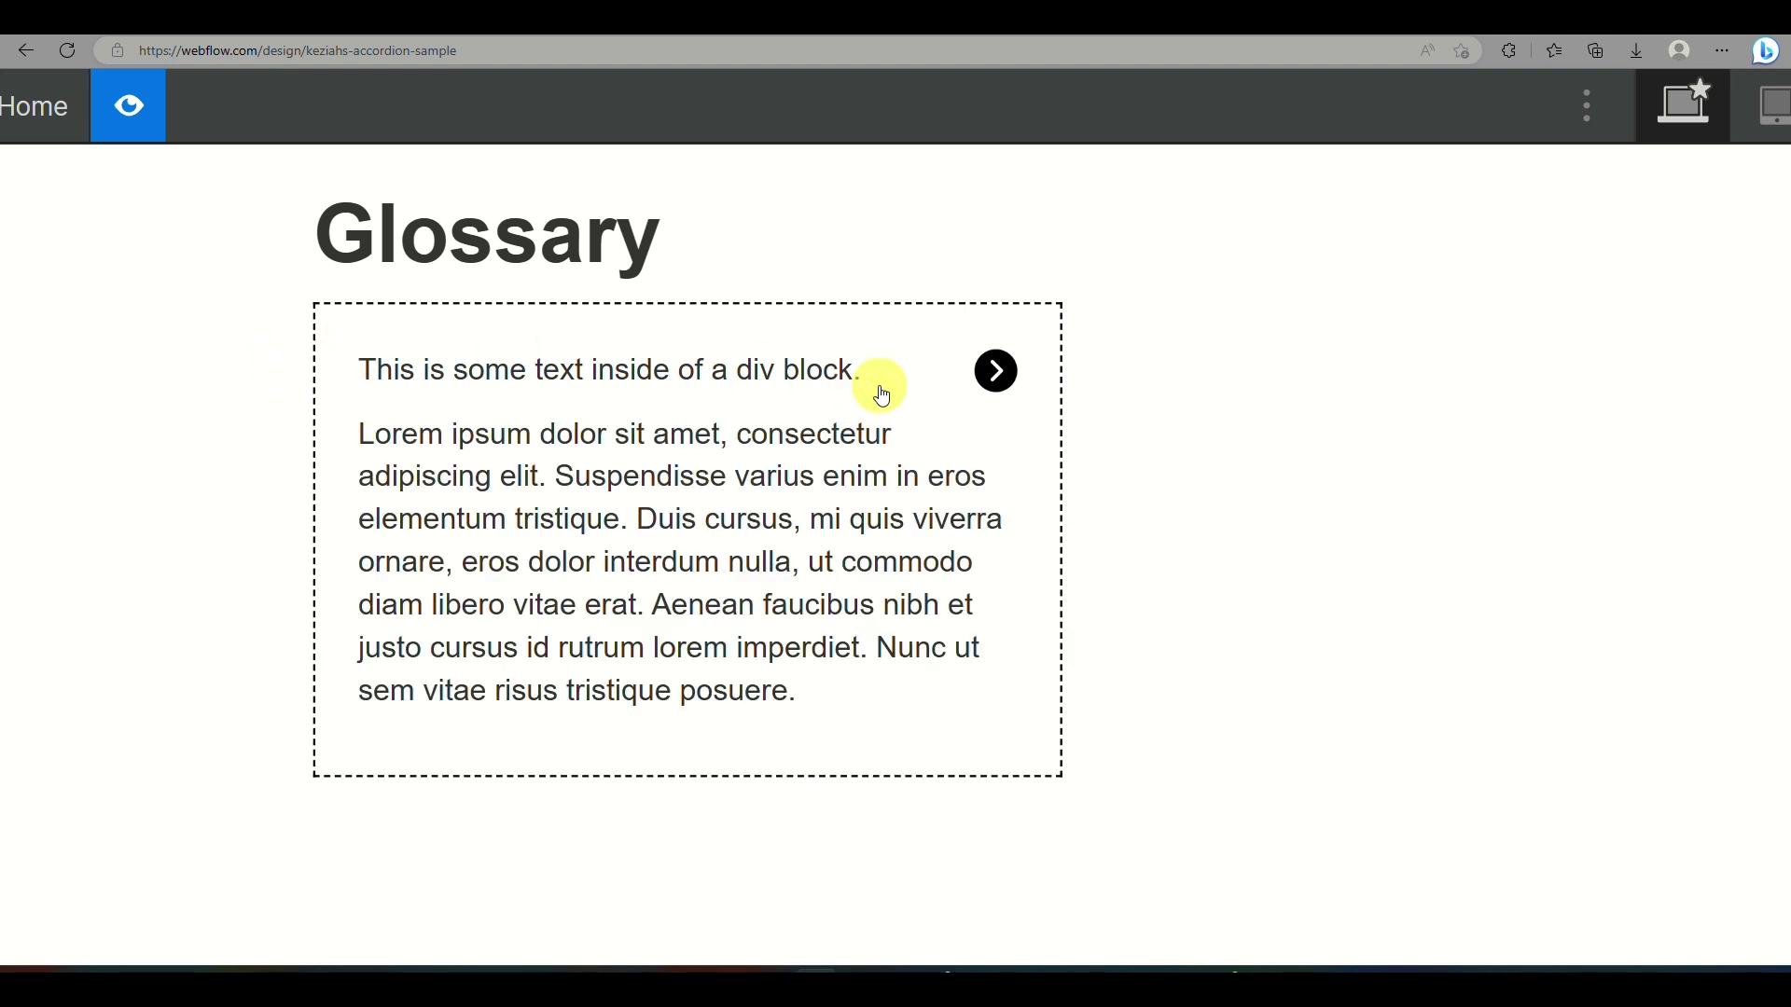
pyautogui.click(882, 395)
pyautogui.click(882, 395)
pyautogui.click(878, 391)
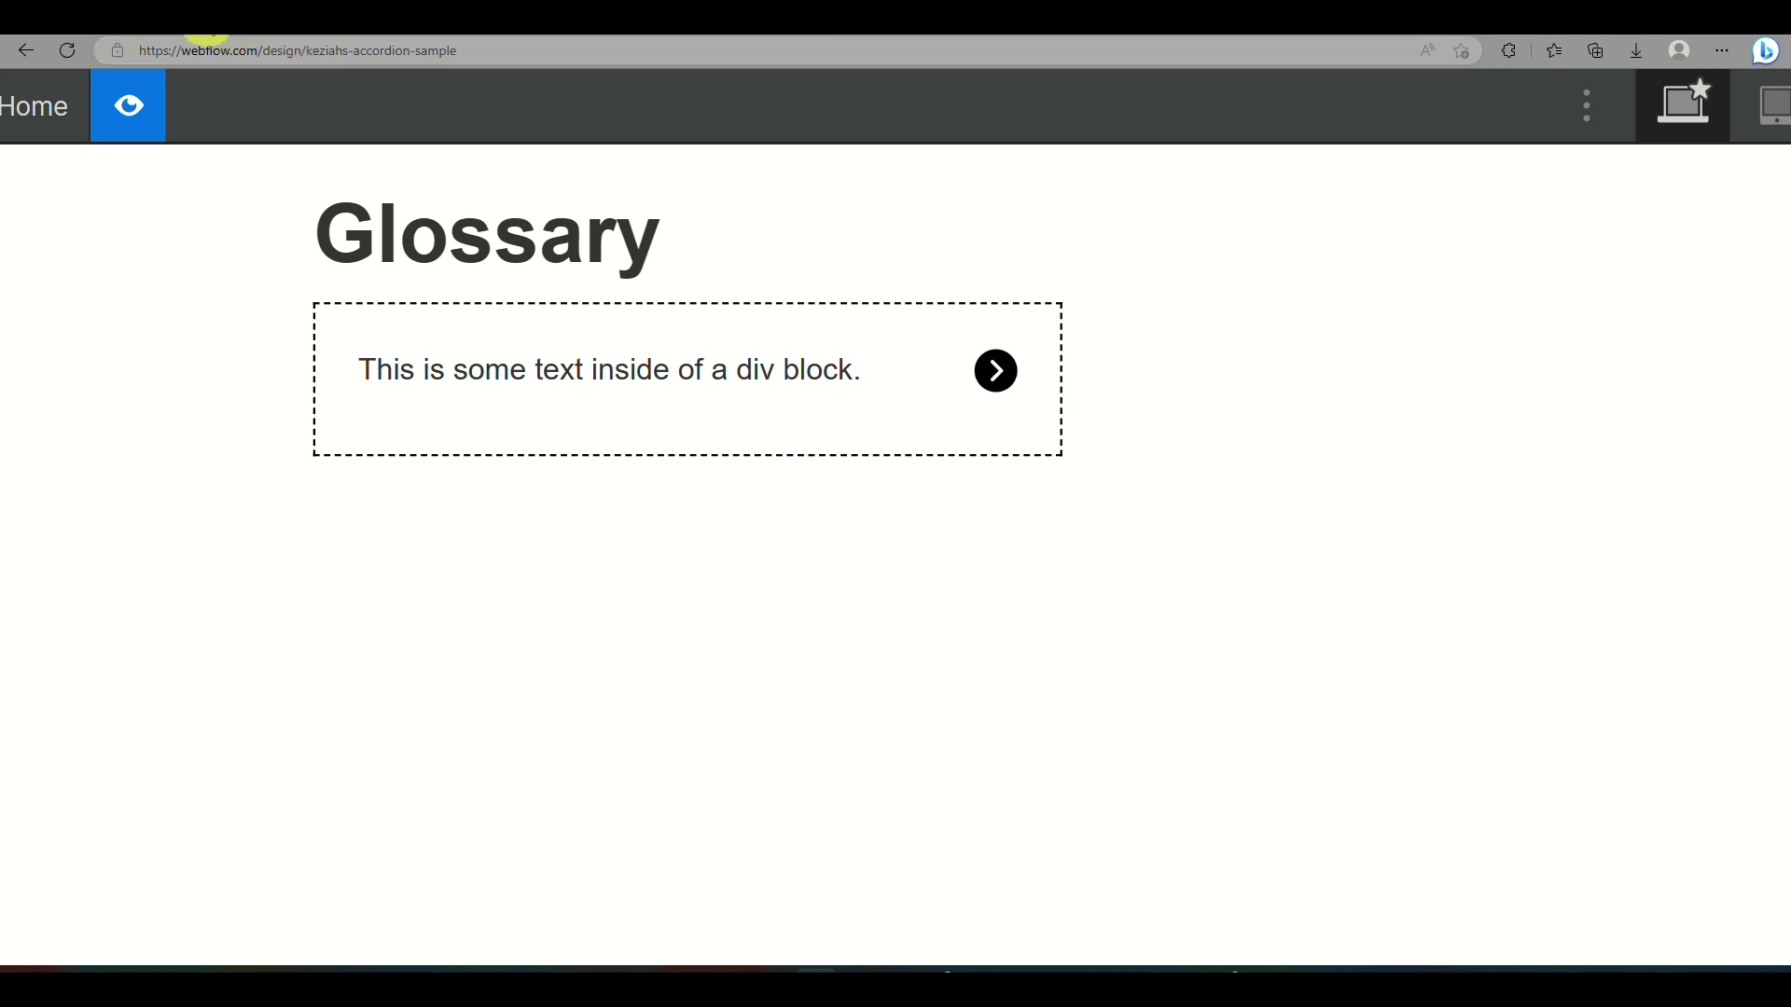
pyautogui.click(124, 95)
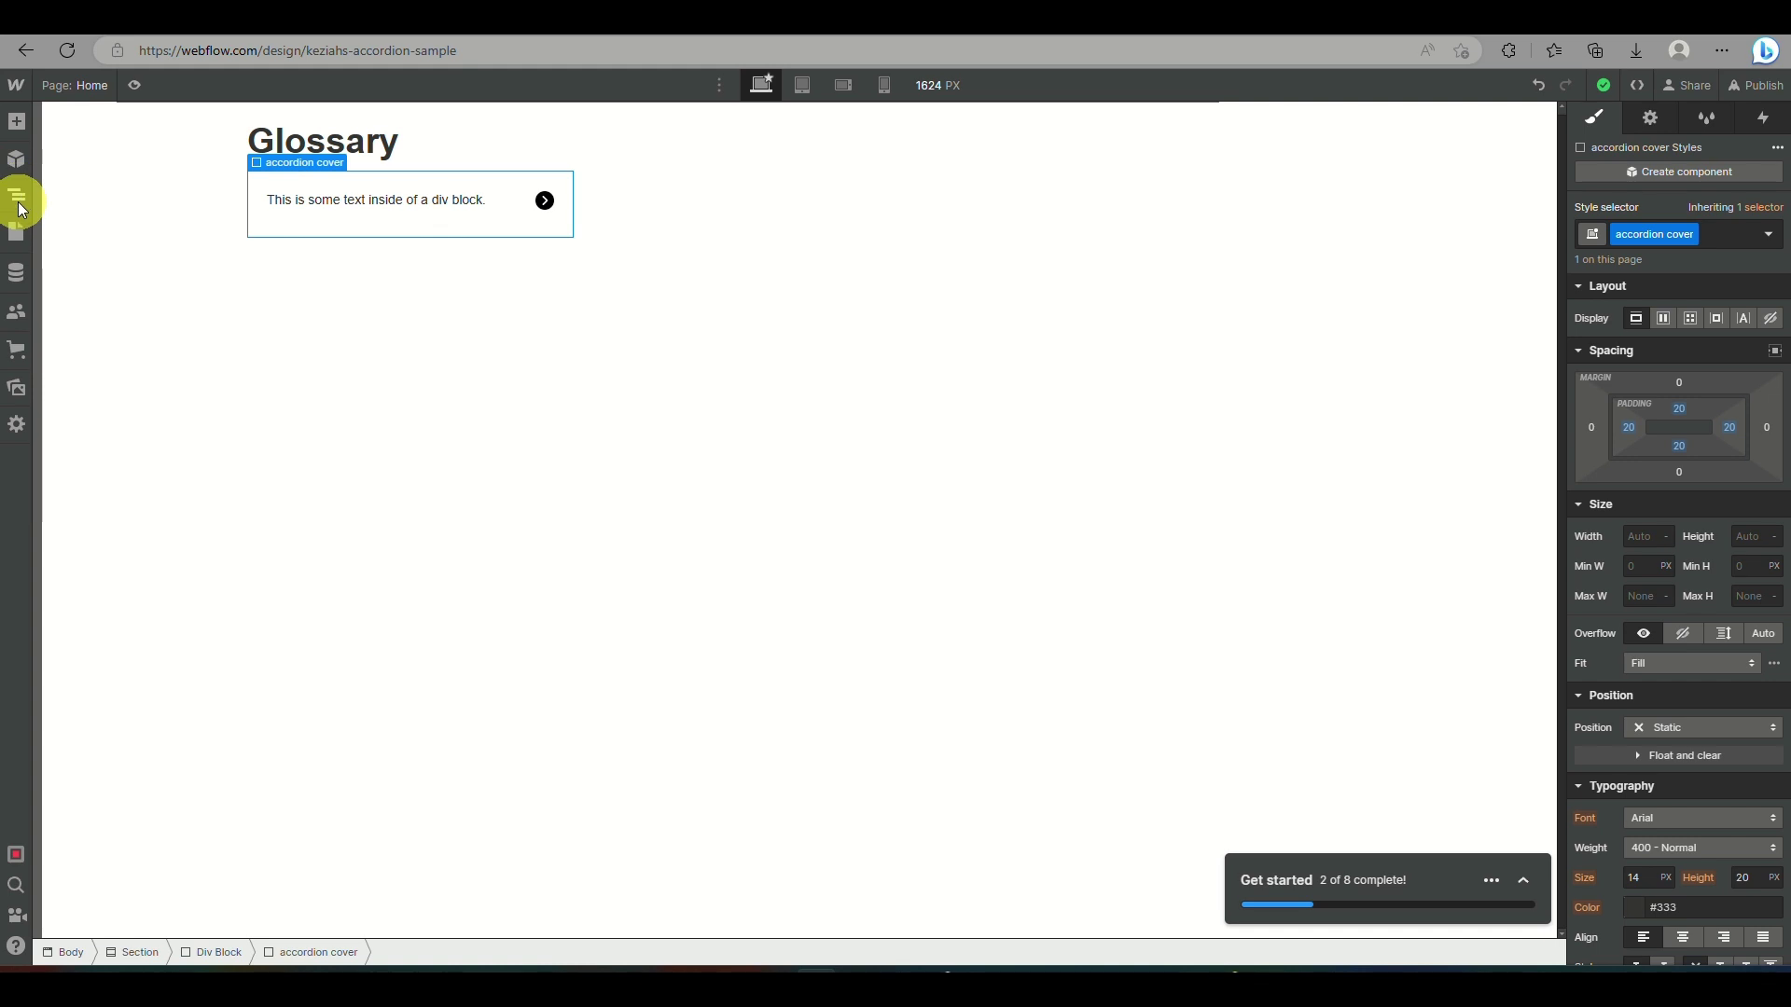
# - Duplicate the accordion cover three times to make four accordion items
pyautogui.click(17, 199)
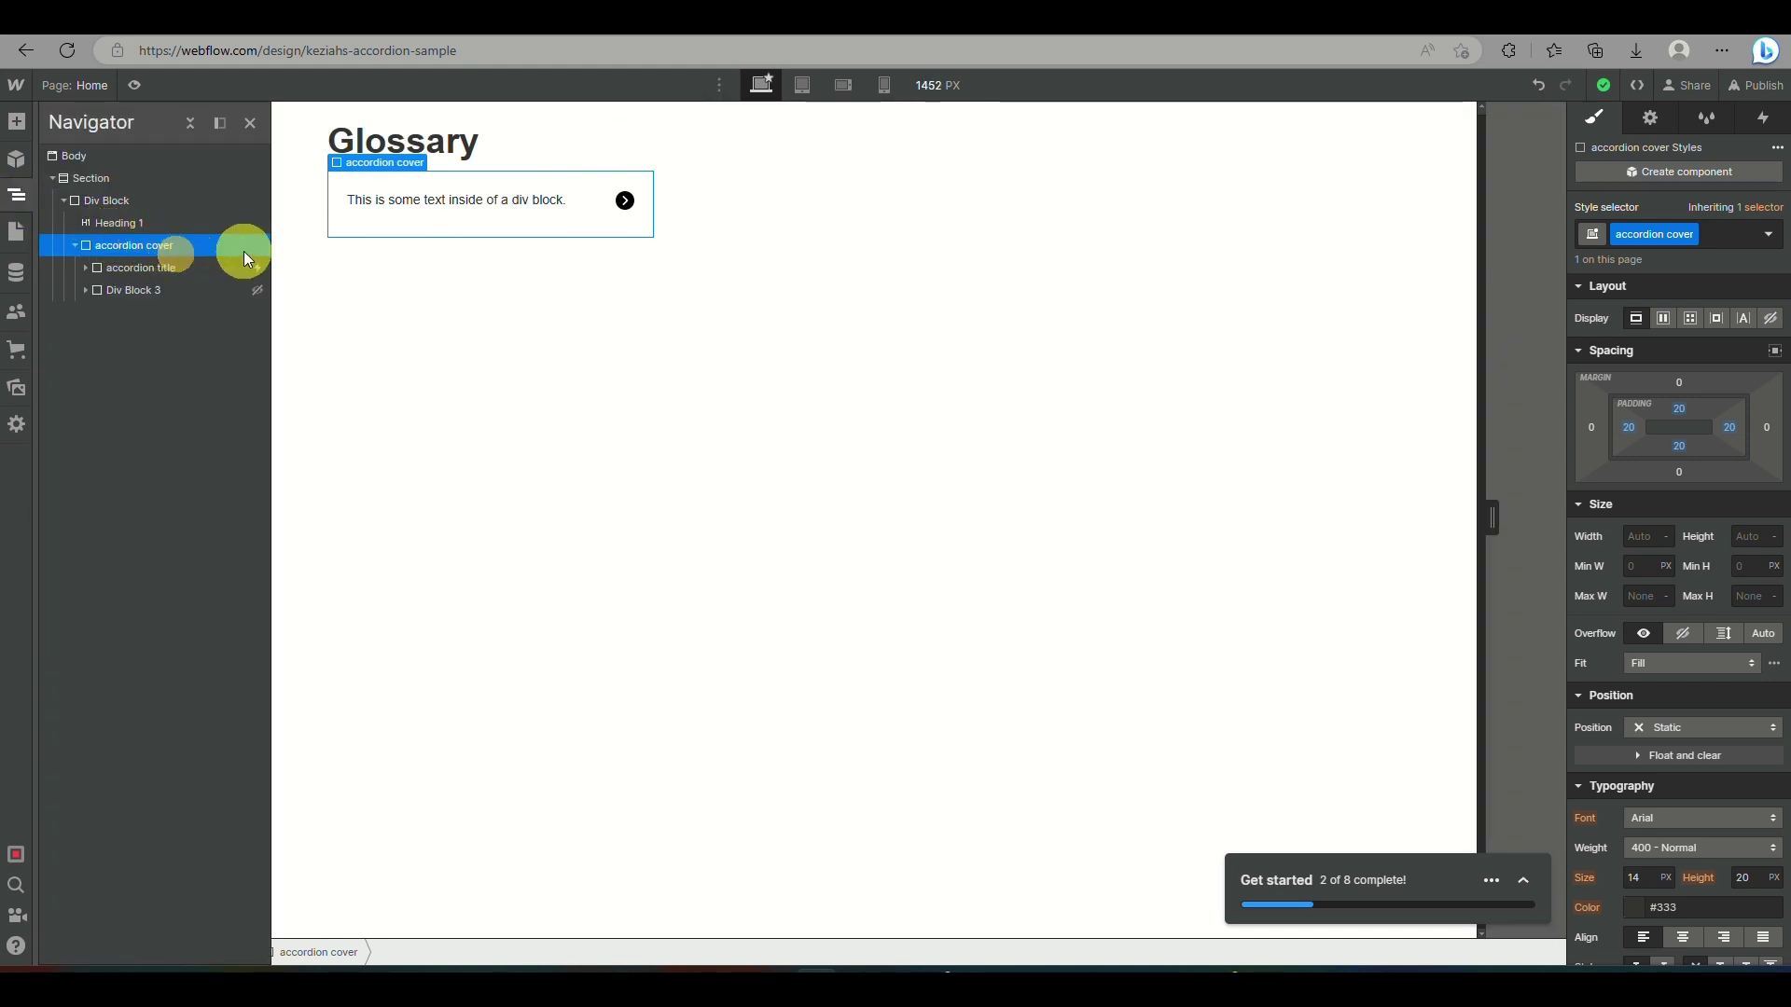
pyautogui.hotkey('ctrl', 'd')
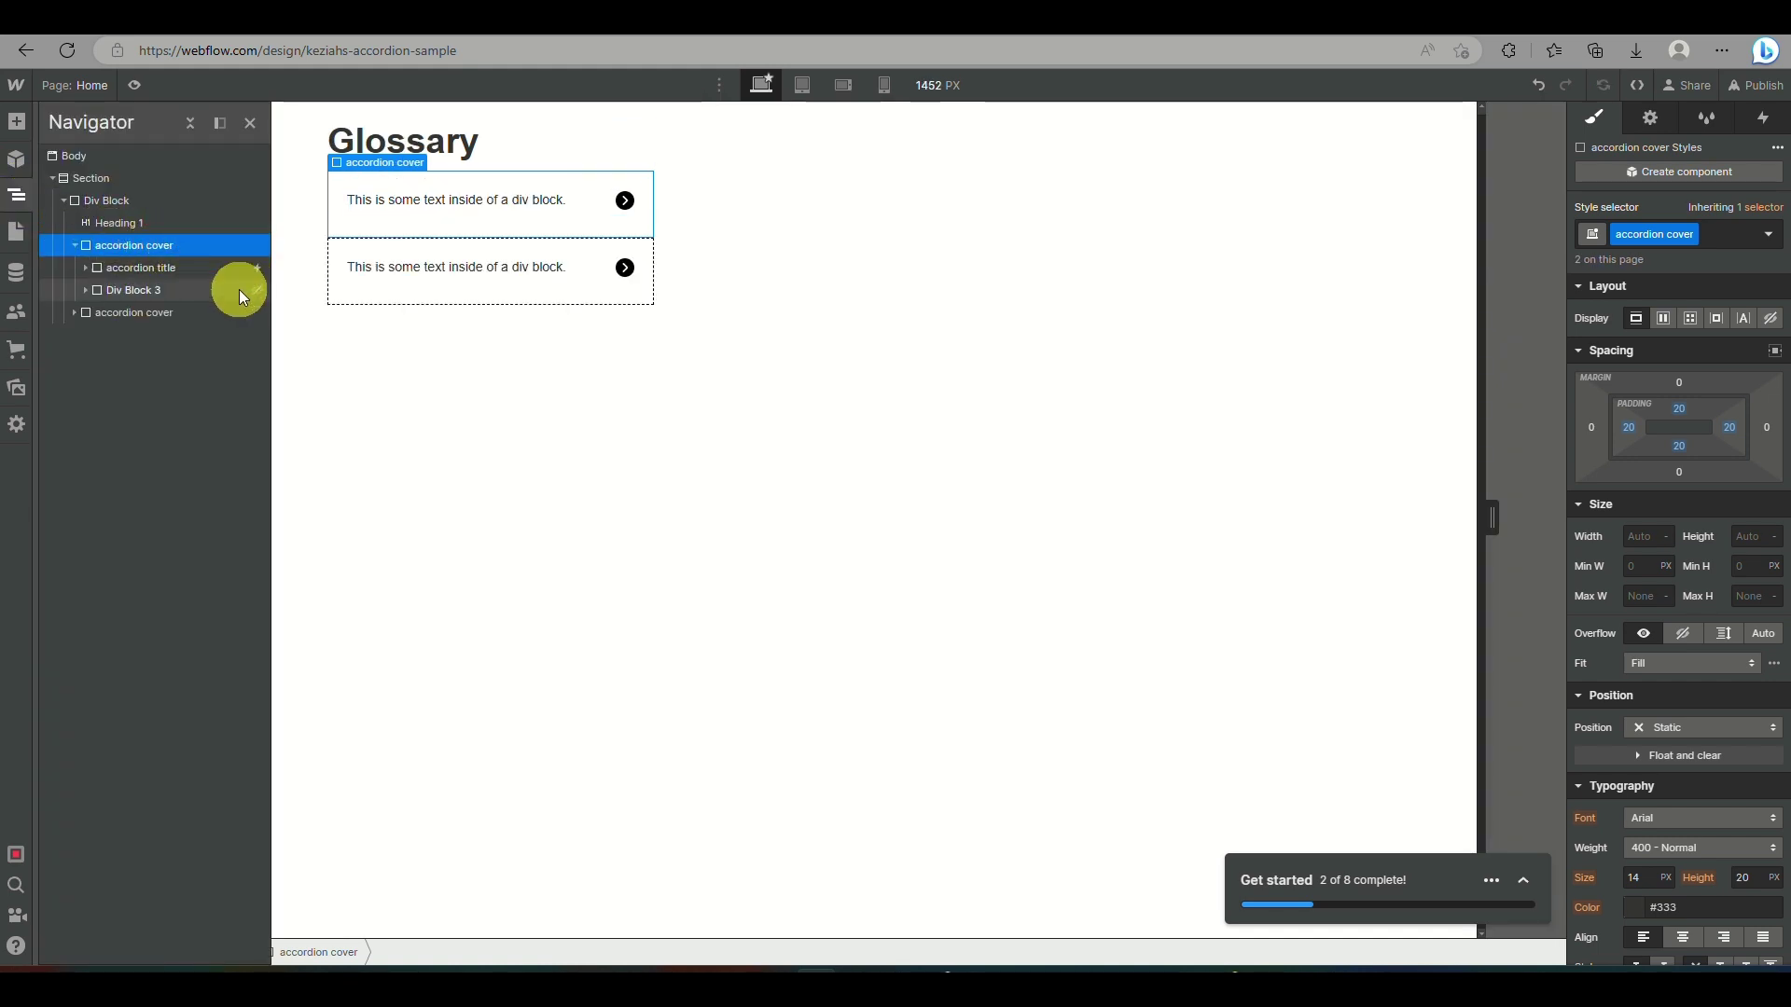
pyautogui.hotkey('ctrl', 'd')
pyautogui.hotkey('ctrl', 'd')
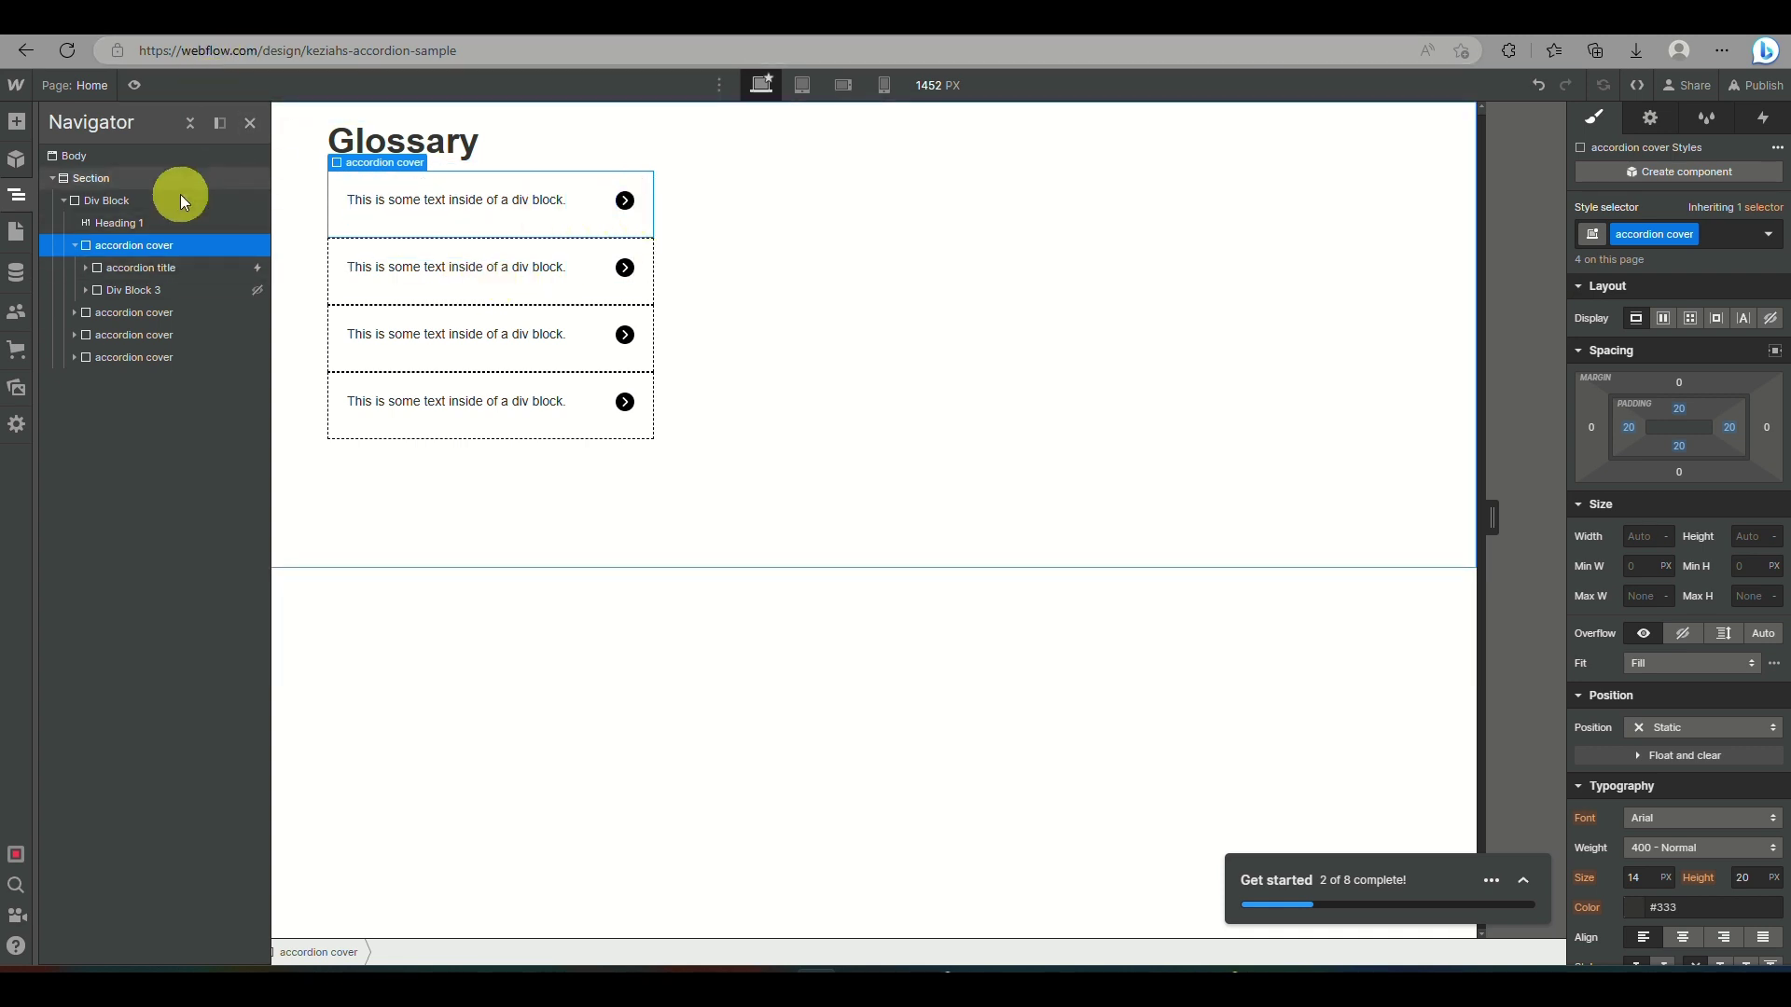
# - Preview the page and test expanding and collapsing each of the four accordion items
pyautogui.click(132, 85)
pyautogui.click(513, 202)
pyautogui.click(512, 410)
pyautogui.click(512, 615)
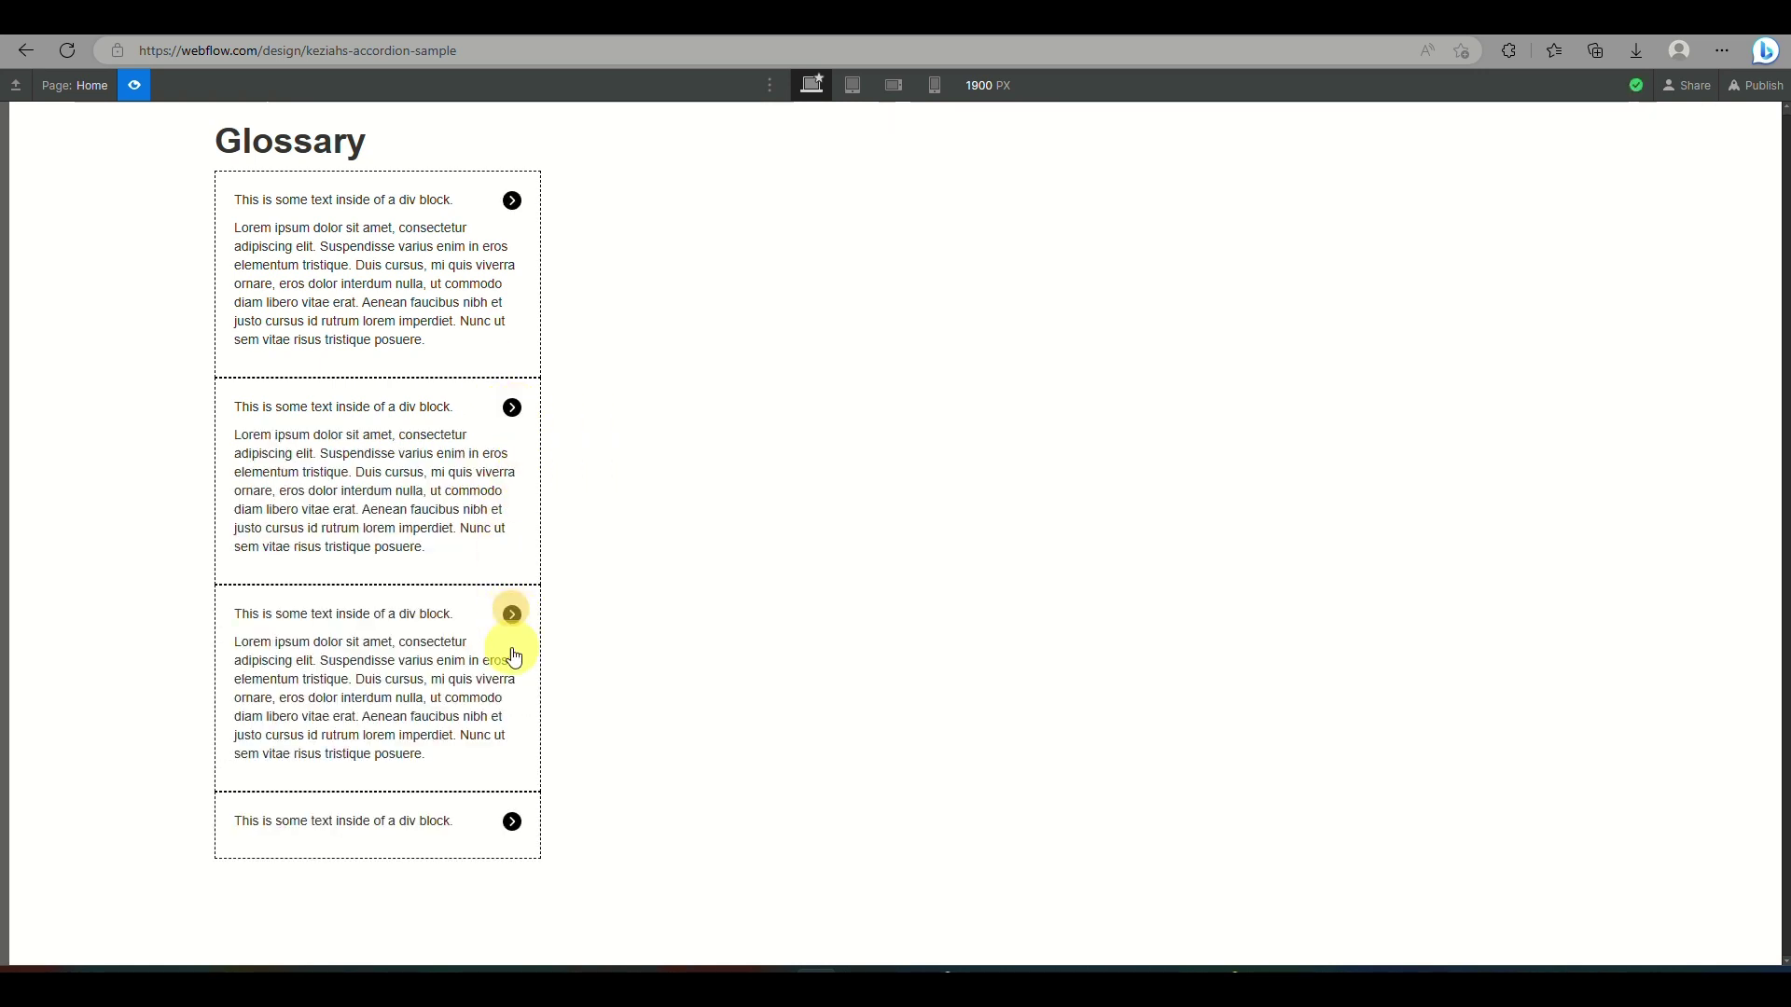
pyautogui.click(512, 823)
pyautogui.click(512, 823)
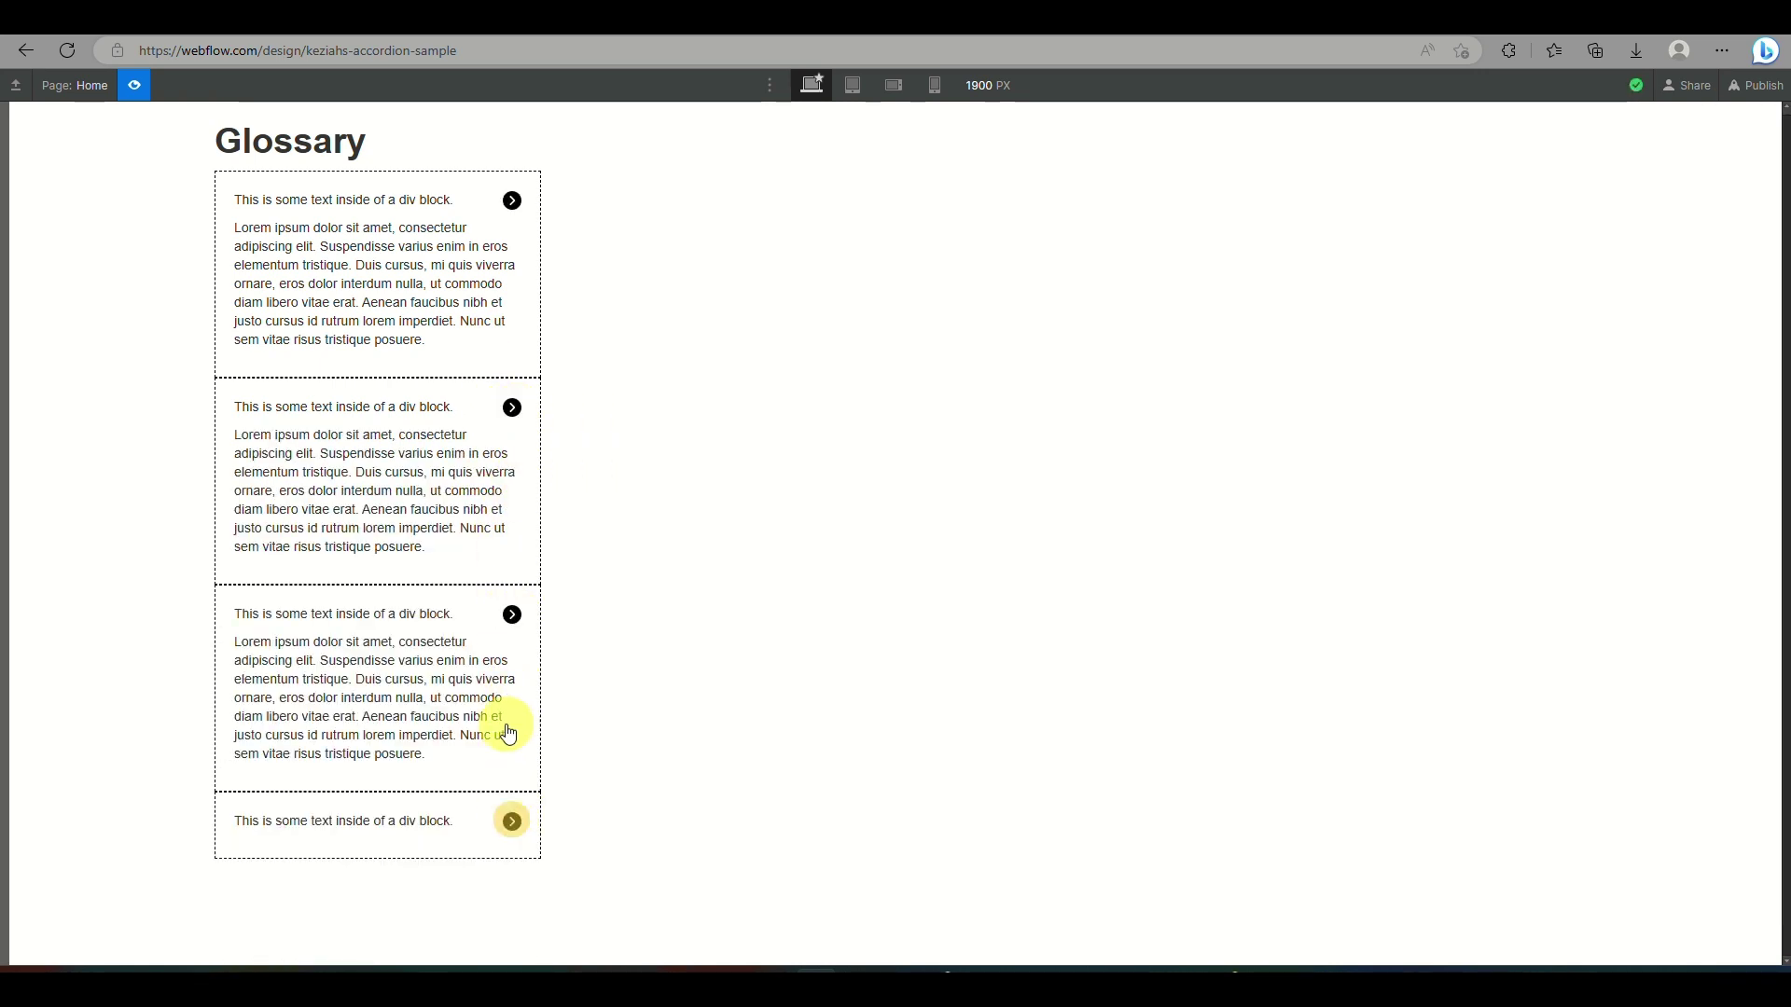
pyautogui.click(512, 614)
pyautogui.click(511, 408)
pyautogui.click(512, 200)
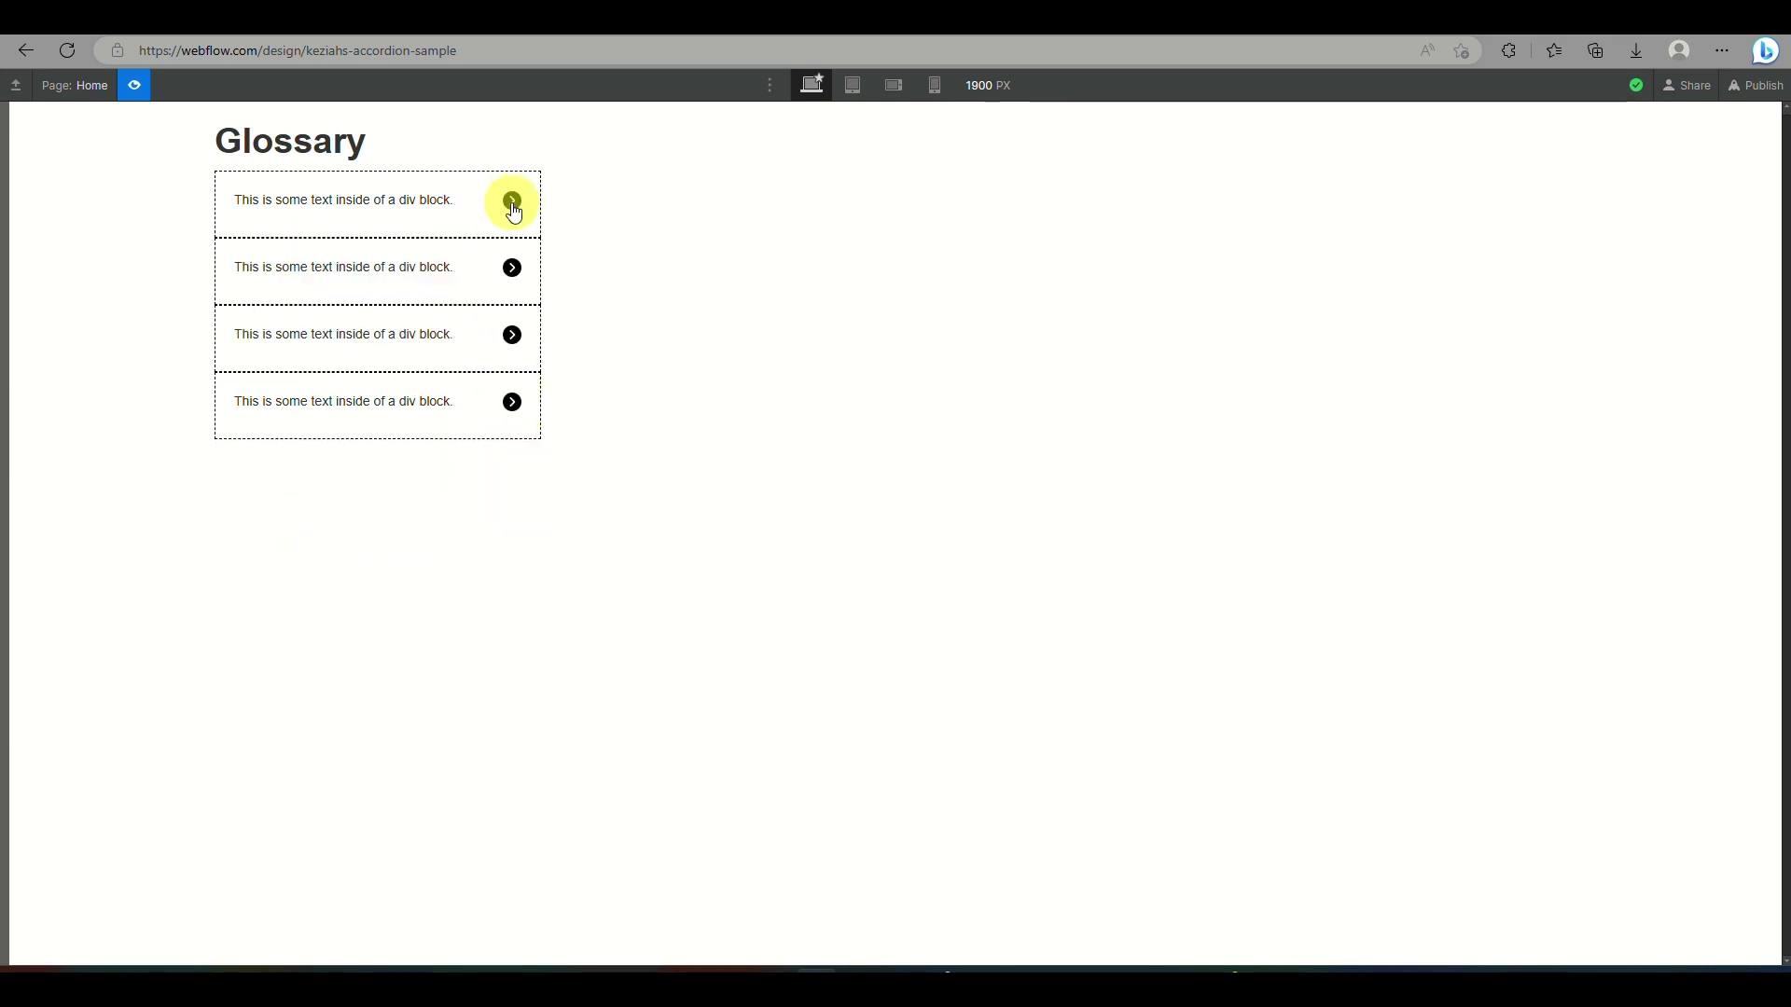